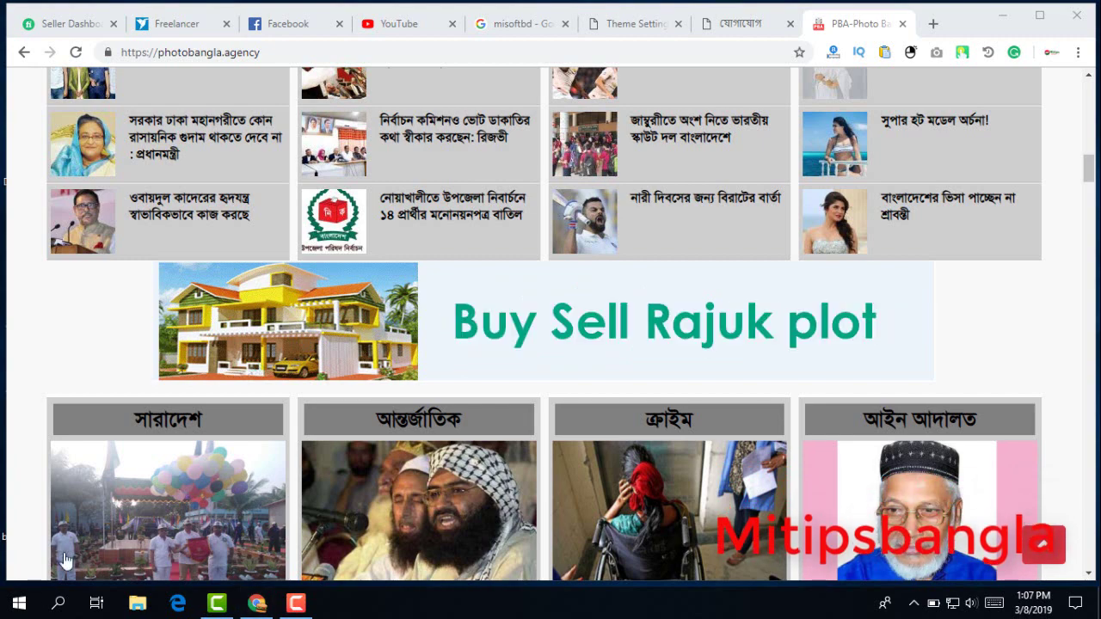
Step: Launch Adobe Photoshop 7.0 from the Start menu's Recently added list
left_click(19, 604)
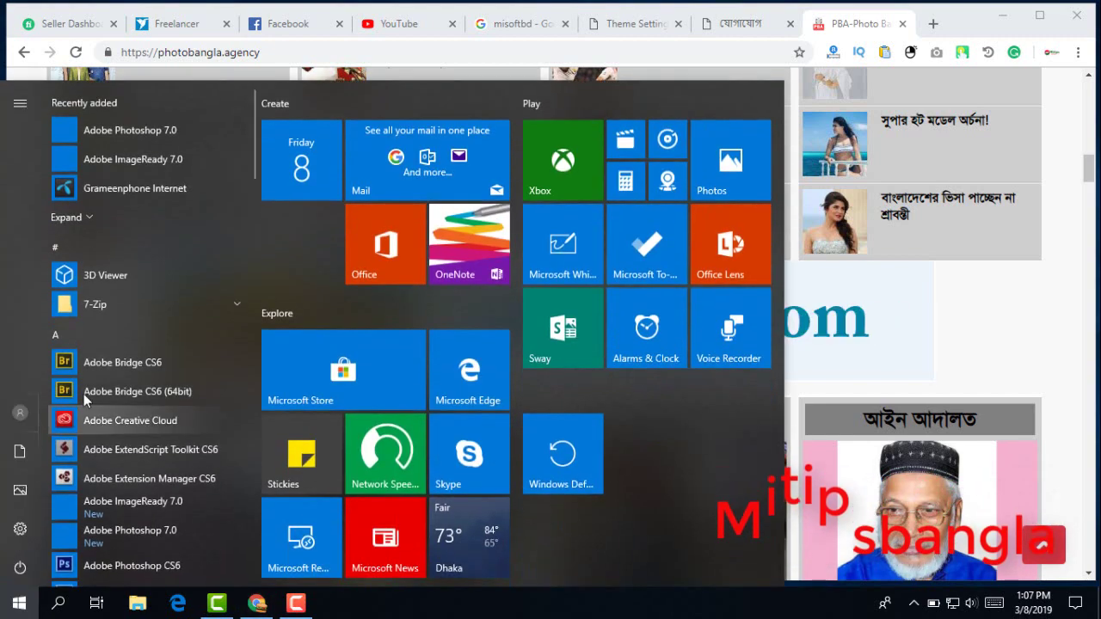
scroll(169, 204, "down", 1)
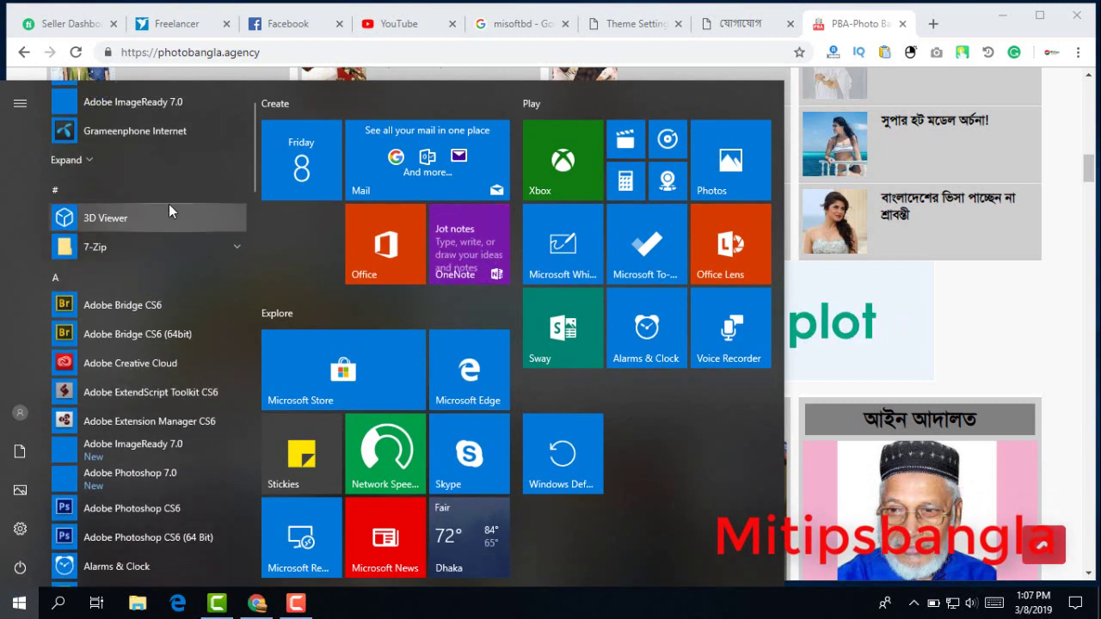
scroll(163, 198, "up", 1)
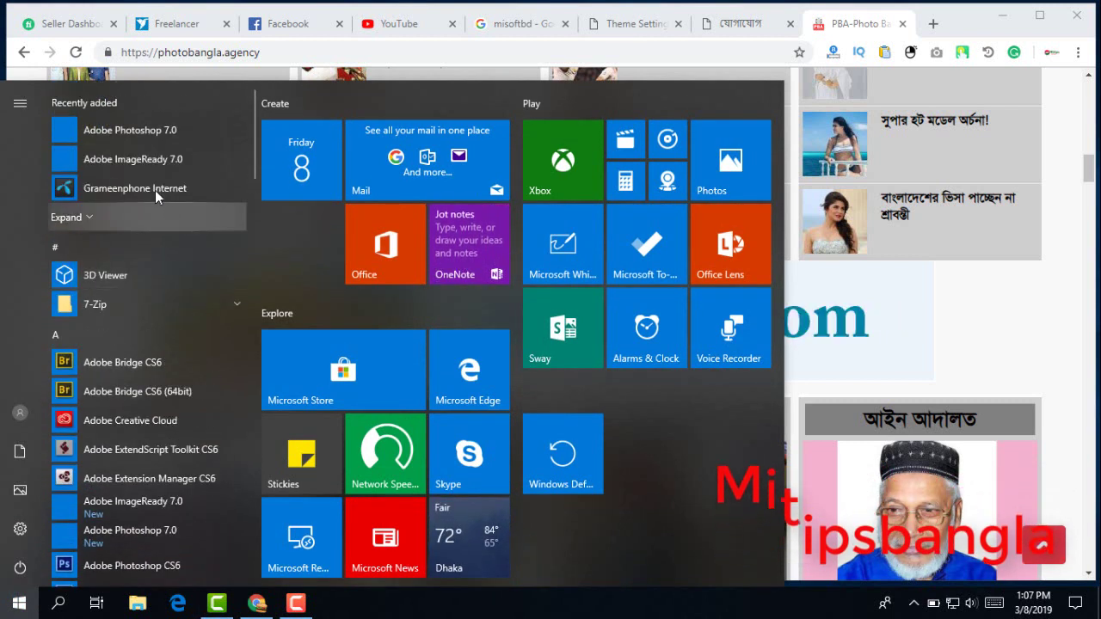
left_click(133, 132)
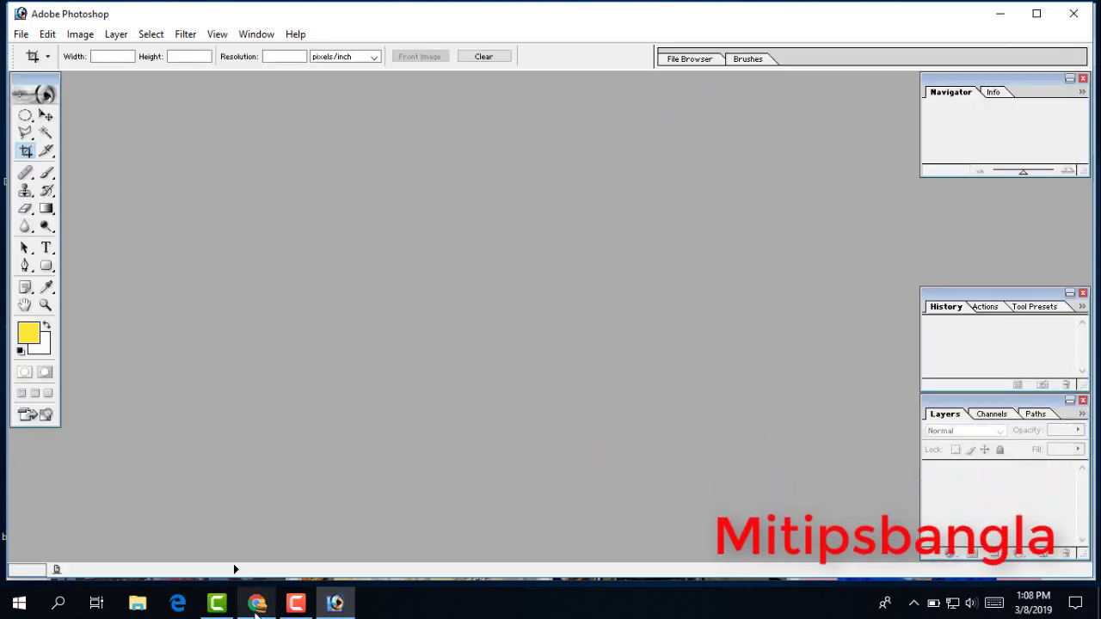
Step: Bring the Chrome window with the photobangla.agency Rajuk plot banner to the front
left_click(260, 602)
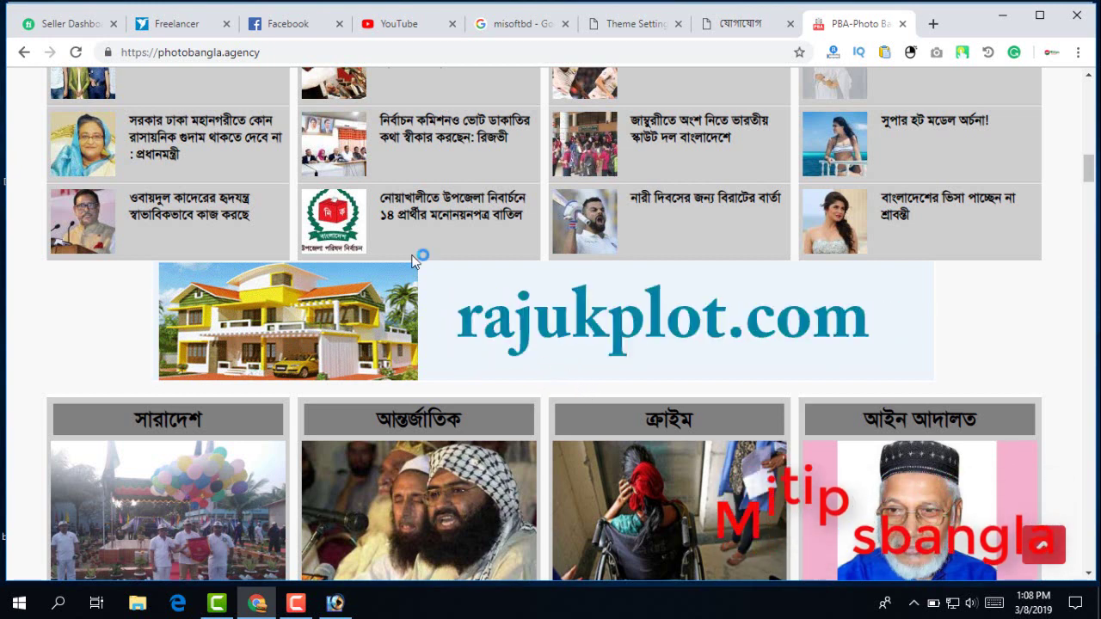
Step: Search Google for 'house' in a new browser tab
left_click(932, 24)
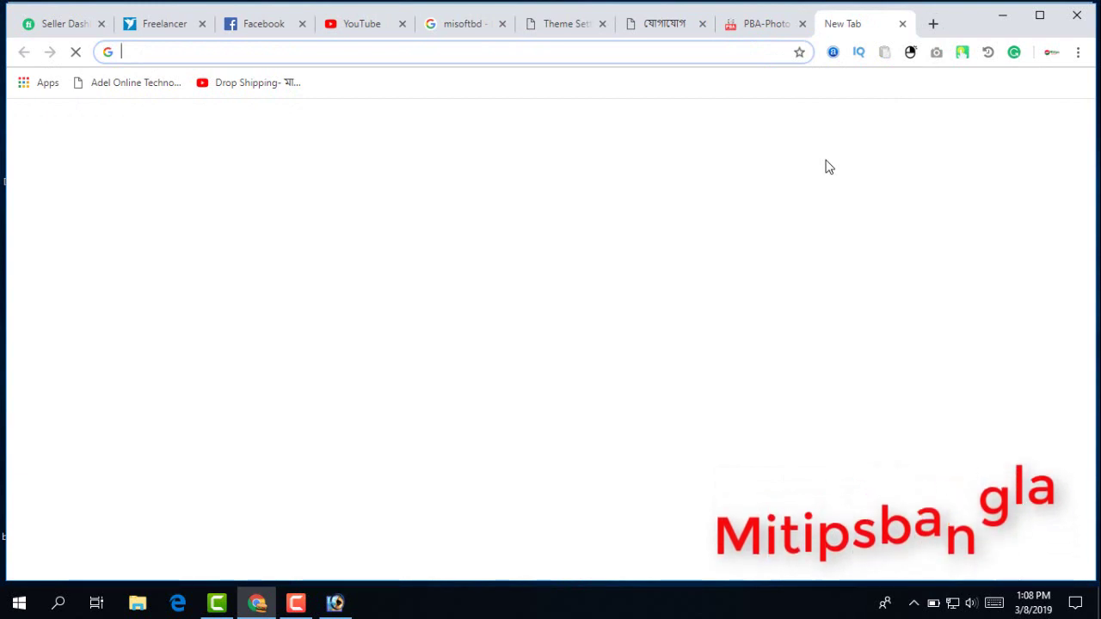
type("hou")
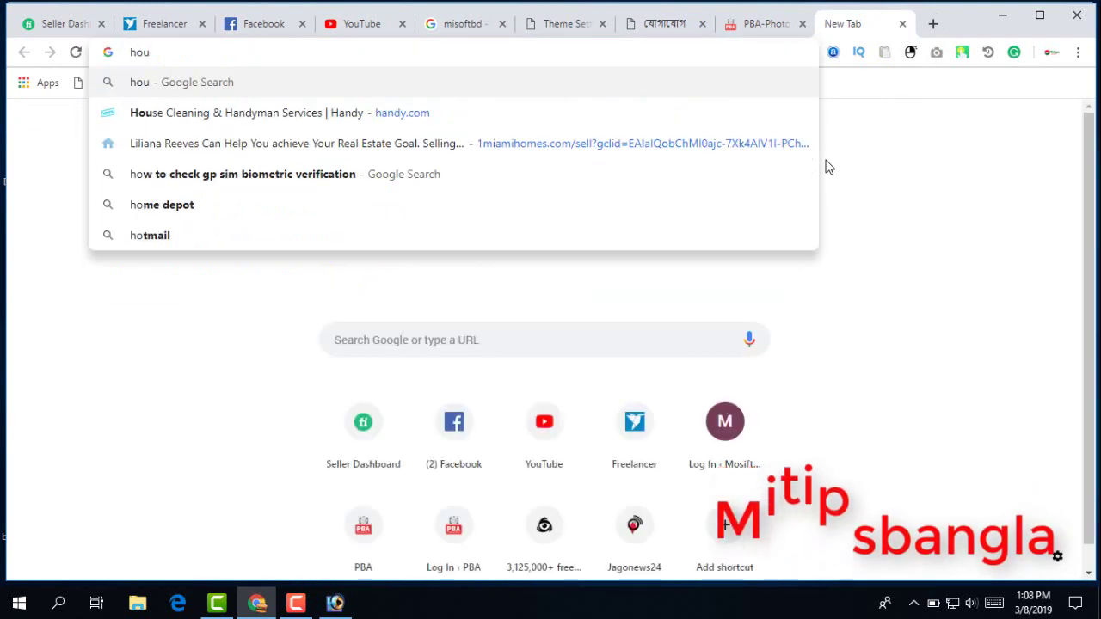
type("se")
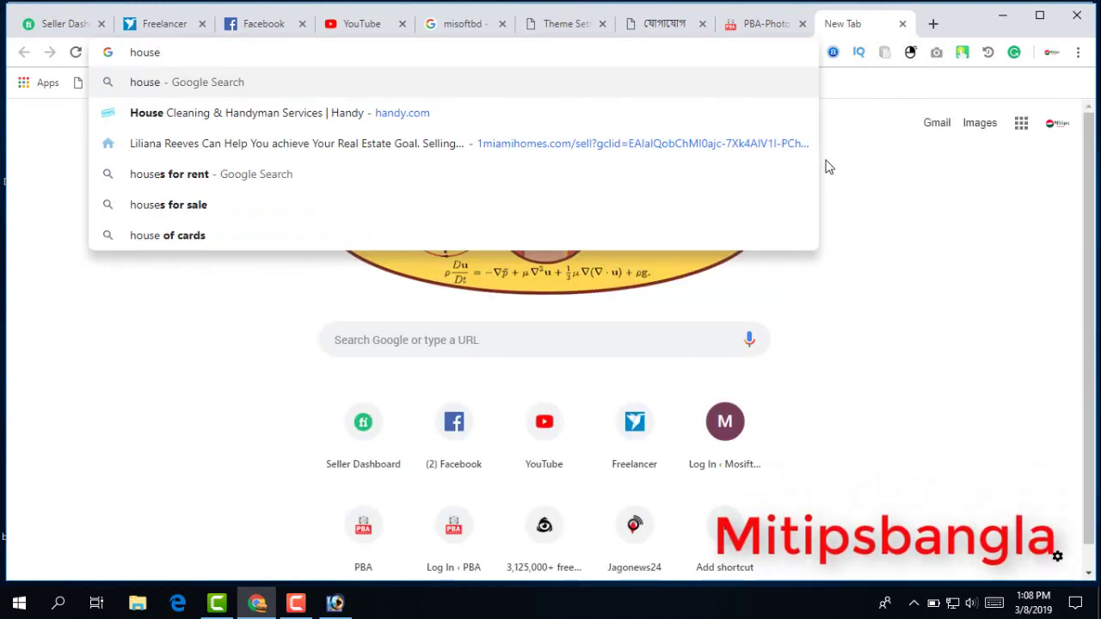
key("Return")
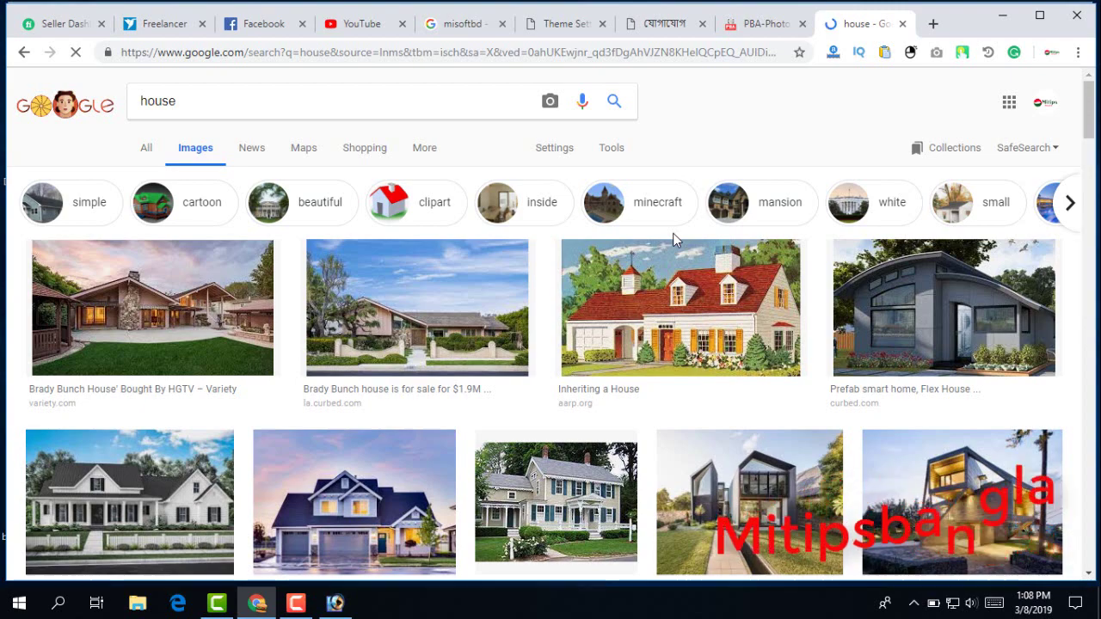
Step: Scroll the image results and open the green cartoon house in the preview panel
scroll(452, 451, "down", 3)
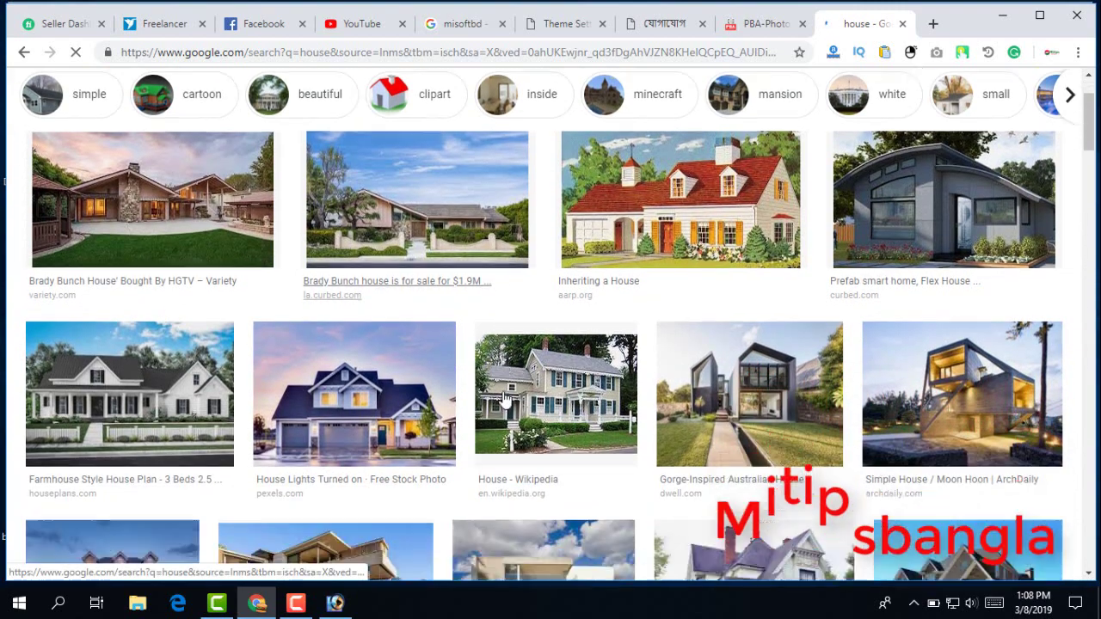
scroll(507, 394, "down", 3)
scroll(516, 393, "up", 2)
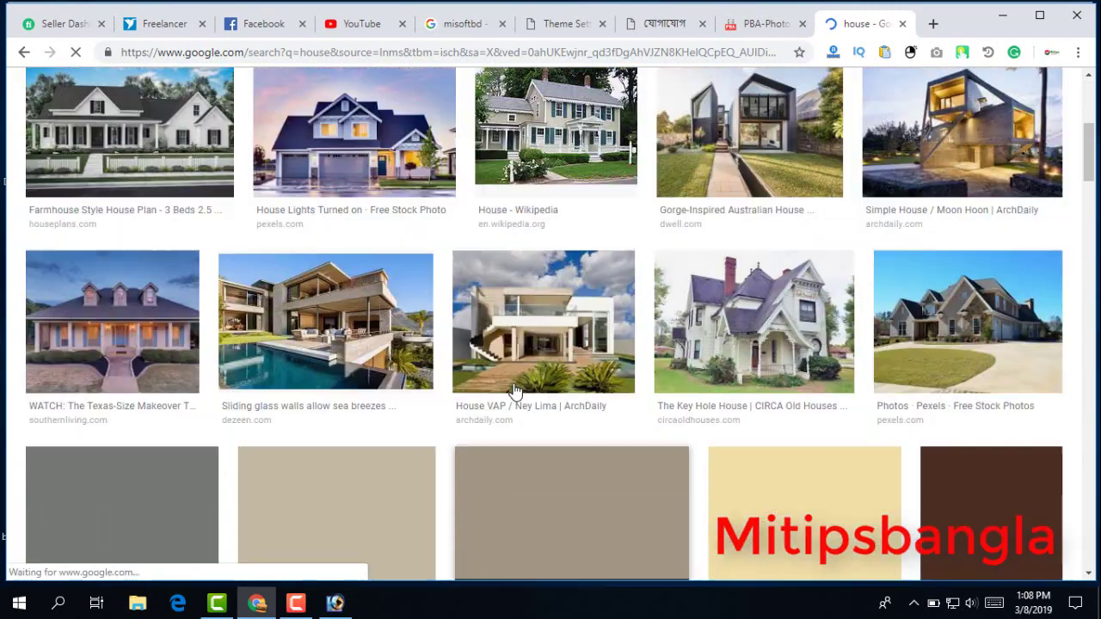
scroll(518, 391, "up", 3)
scroll(519, 391, "up", 1)
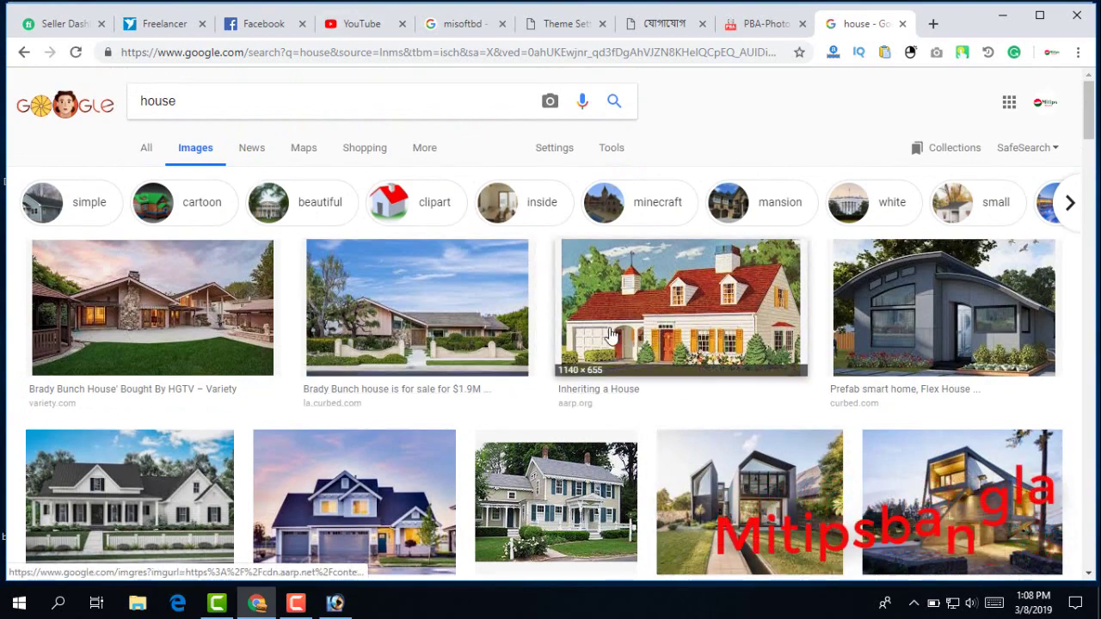
scroll(601, 338, "down", 1)
scroll(585, 344, "down", 3)
scroll(583, 342, "down", 4)
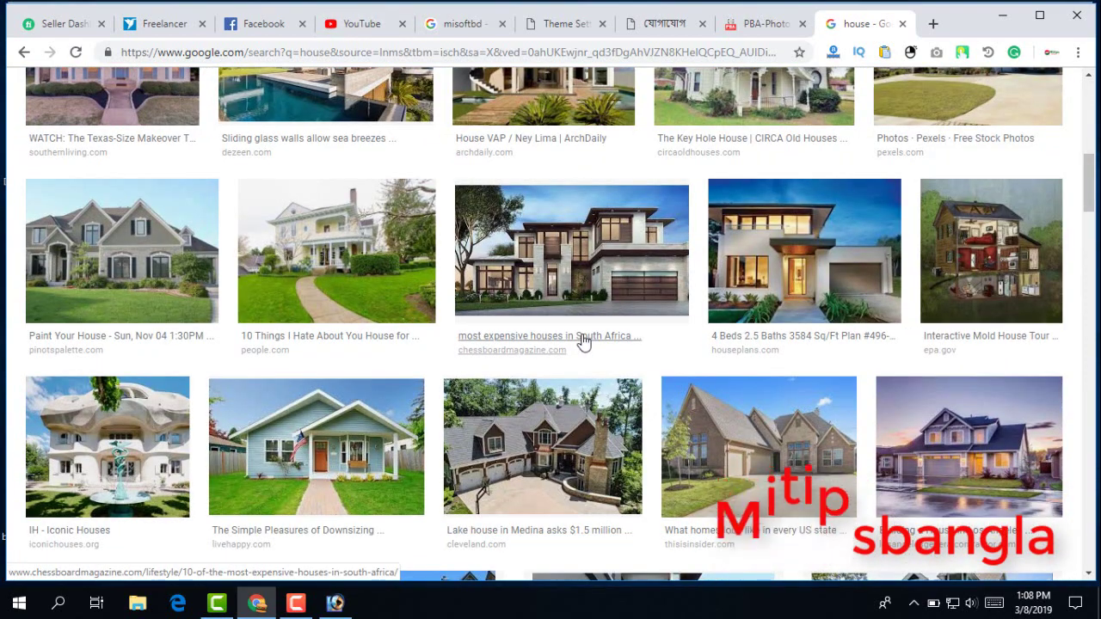
scroll(583, 342, "down", 4)
scroll(583, 341, "down", 3)
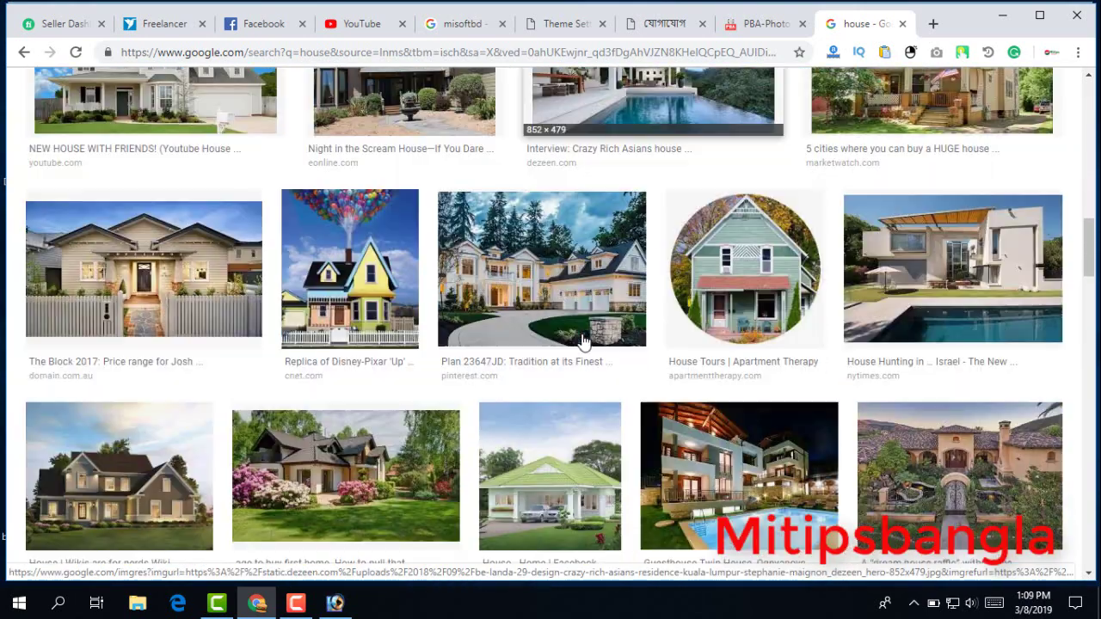
scroll(583, 341, "down", 4)
scroll(583, 341, "down", 3)
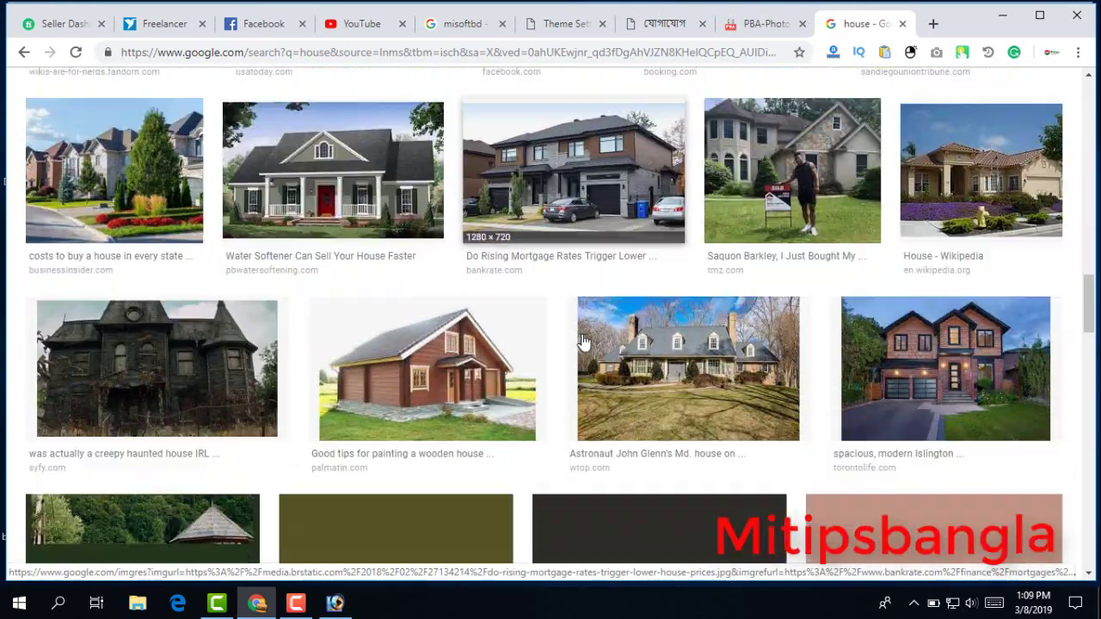
scroll(583, 341, "down", 1)
scroll(583, 342, "down", 2)
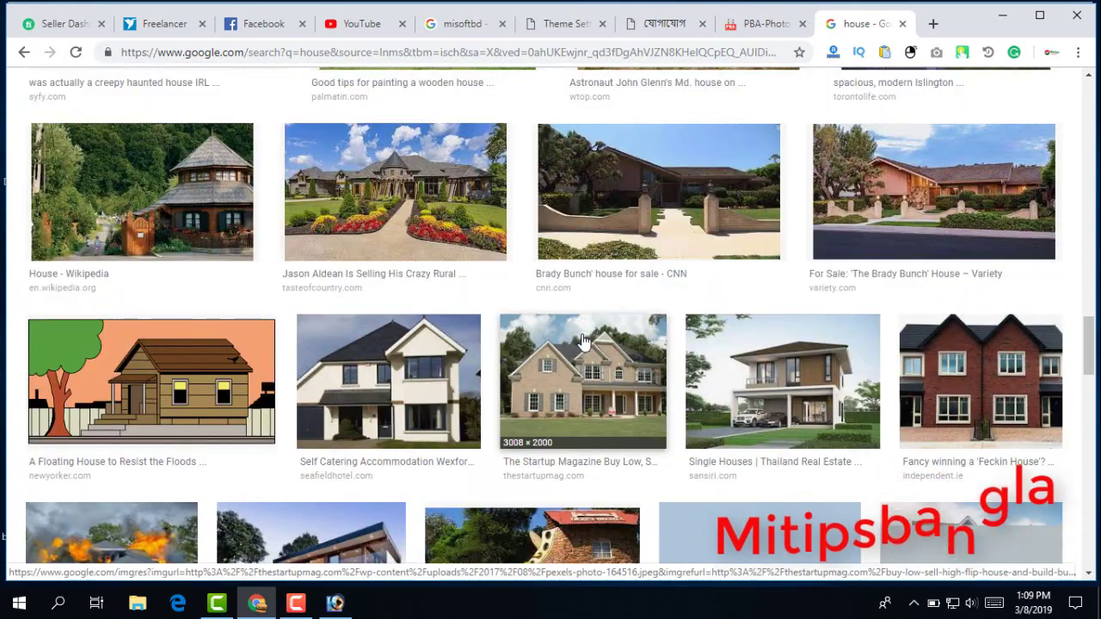
scroll(583, 341, "down", 2)
scroll(583, 341, "down", 2)
scroll(583, 341, "down", 2)
scroll(583, 341, "down", 1)
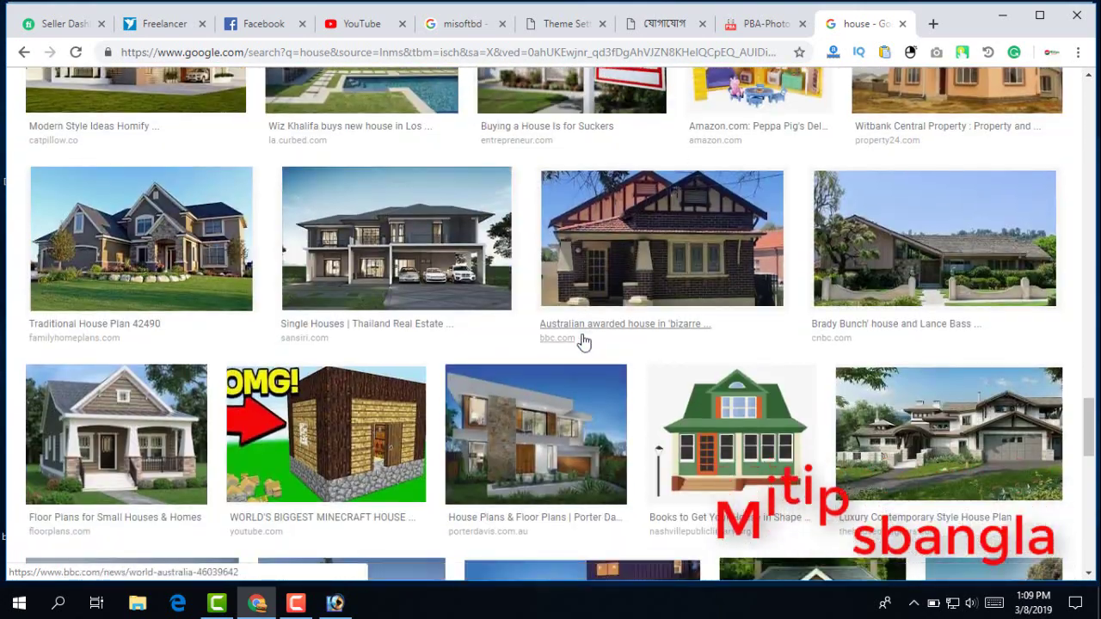
scroll(583, 342, "down", 3)
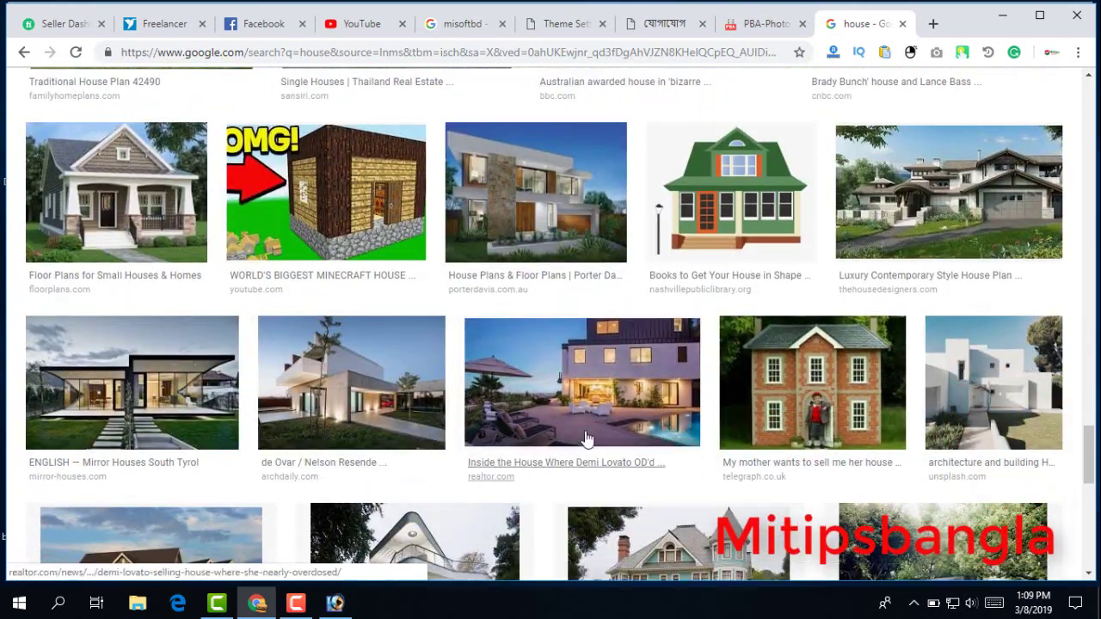
left_click(728, 192)
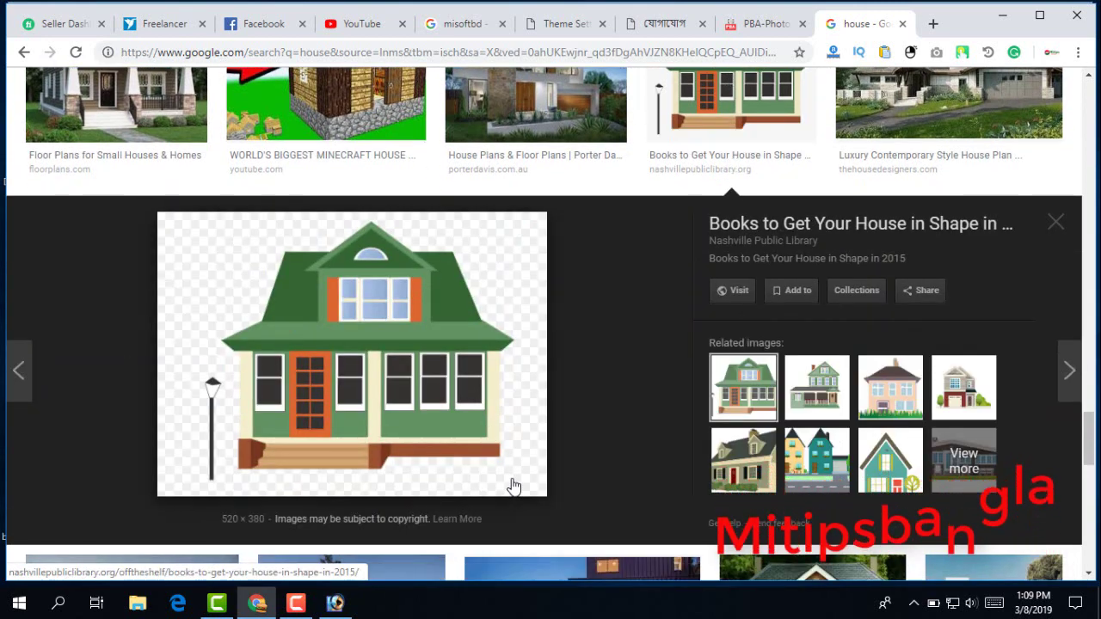
Step: Save the green house image as house-north-fifth.png and return to the top of the results
right_click(375, 338)
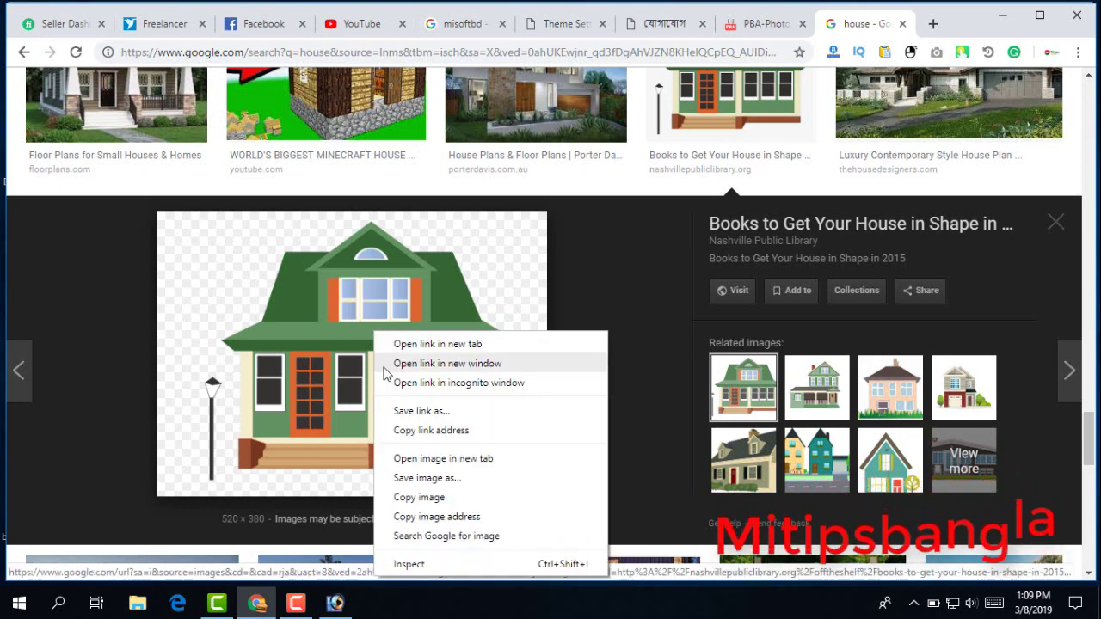
left_click(432, 479)
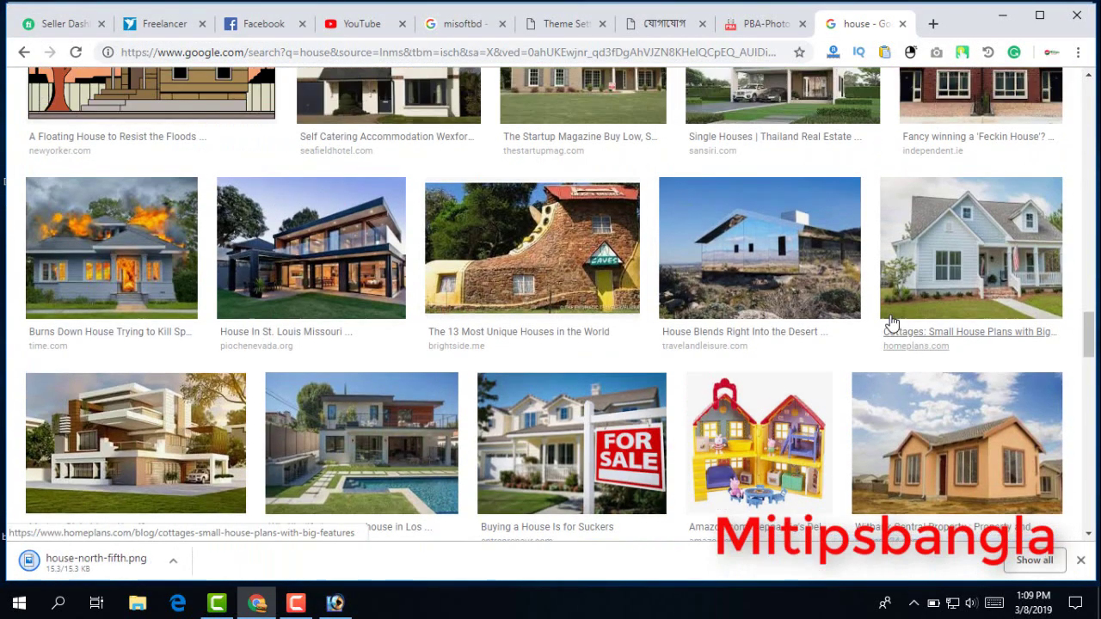
scroll(989, 309, "up", 4)
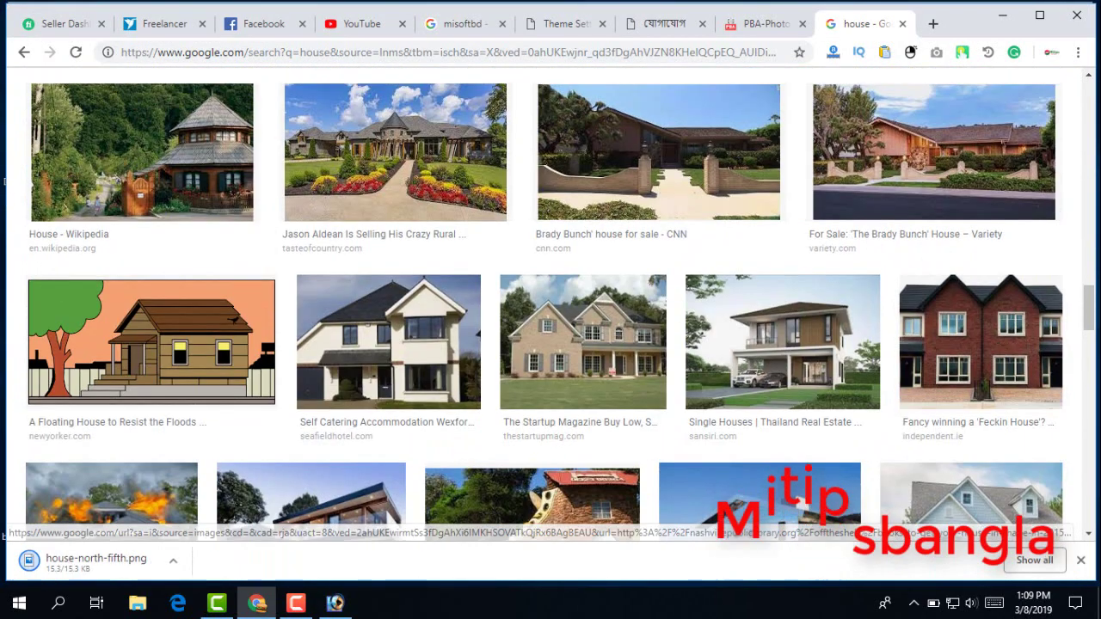
scroll(1090, 321, "up", 10)
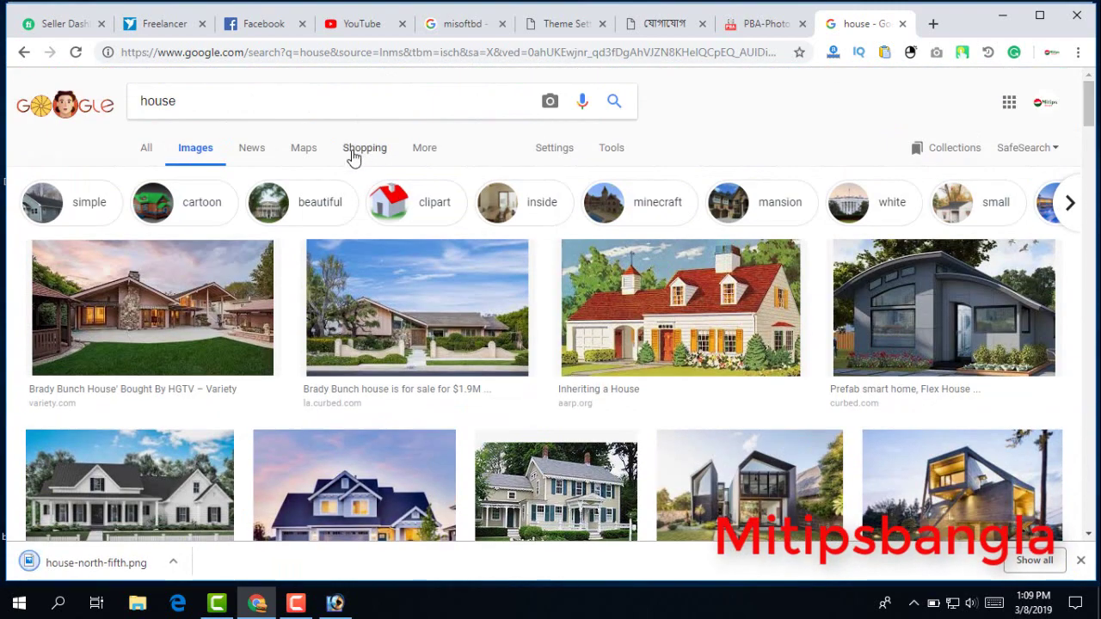
left_click(274, 94)
key("BackSpace")
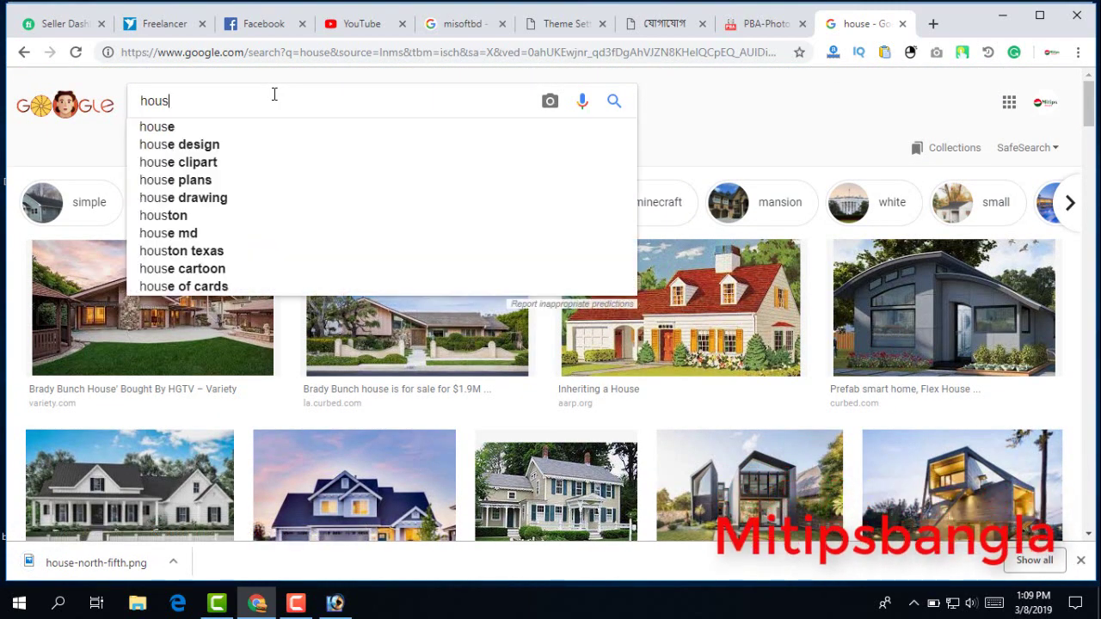
type("c")
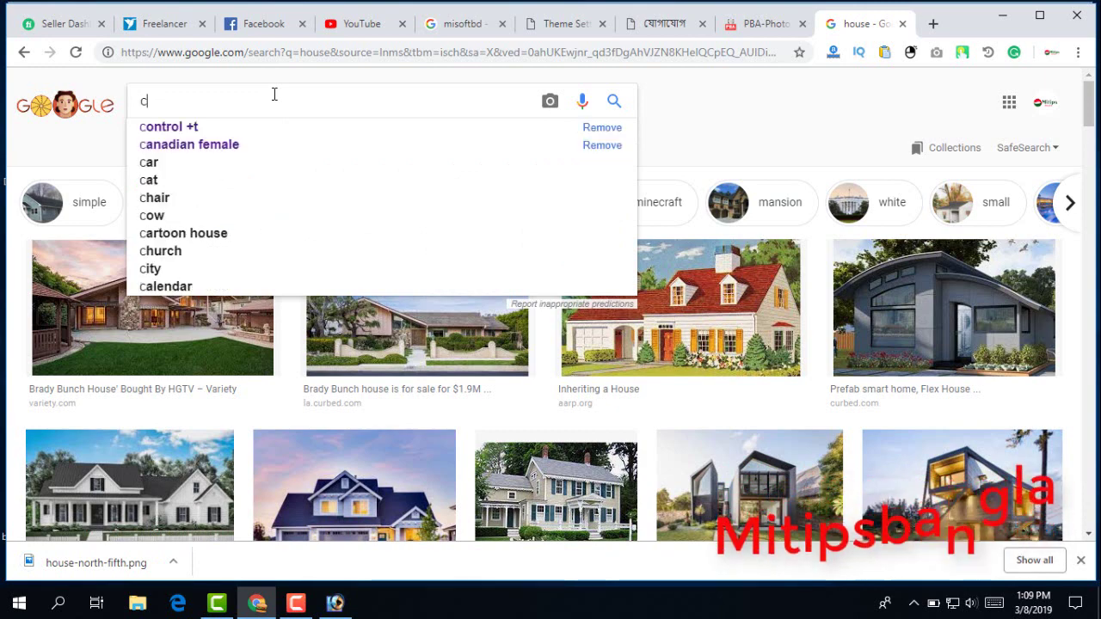
type("all ")
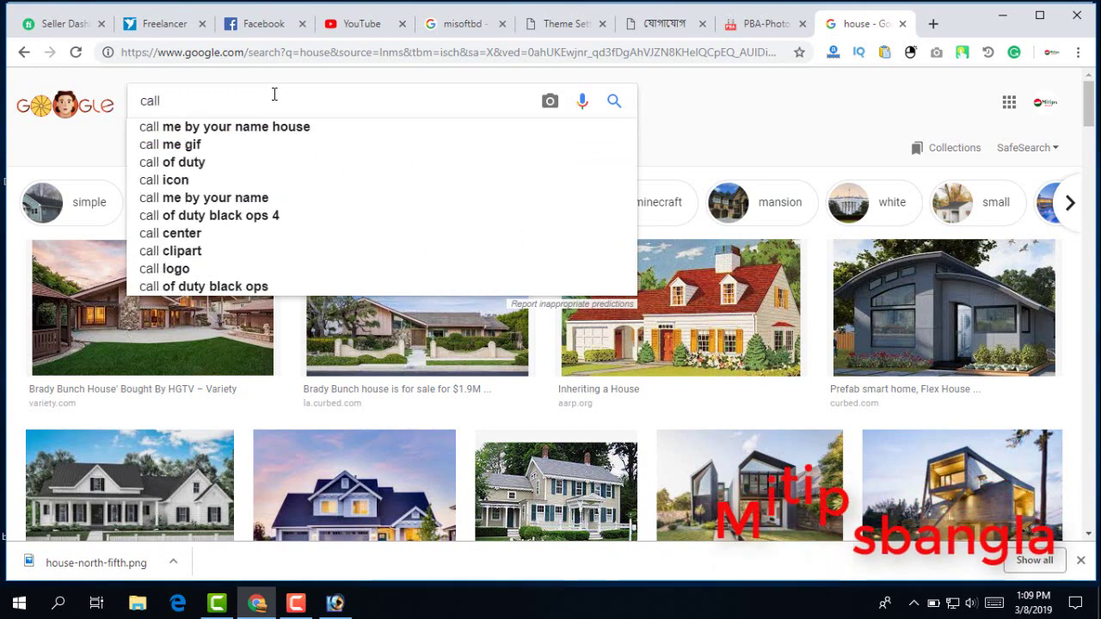
type("us")
key("Return")
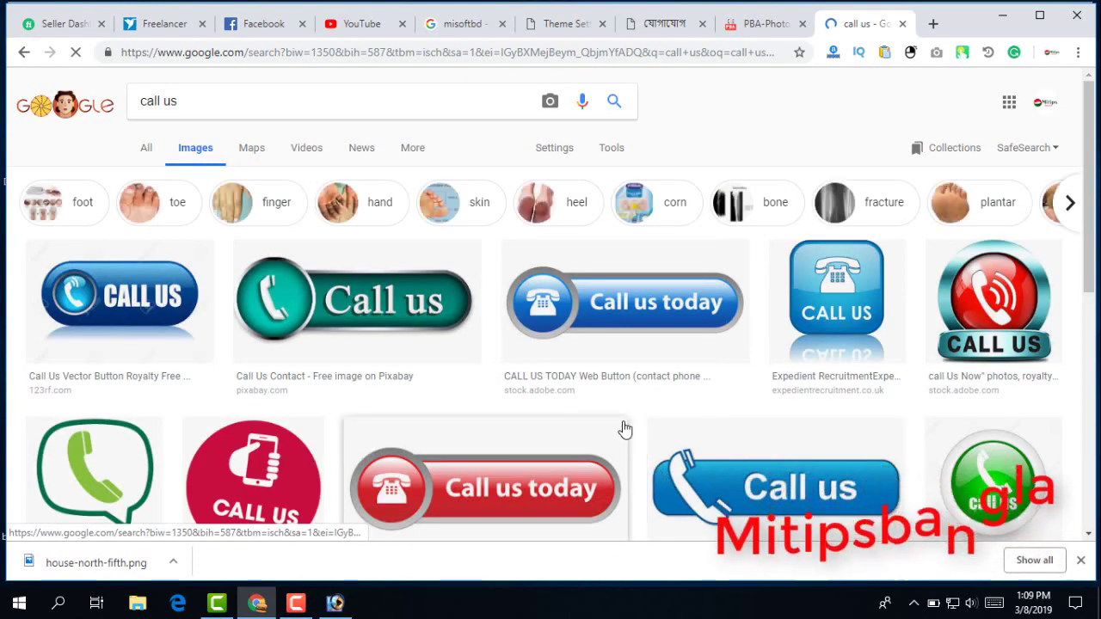
scroll(624, 430, "down", 2)
scroll(624, 430, "down", 1)
scroll(603, 399, "down", 4)
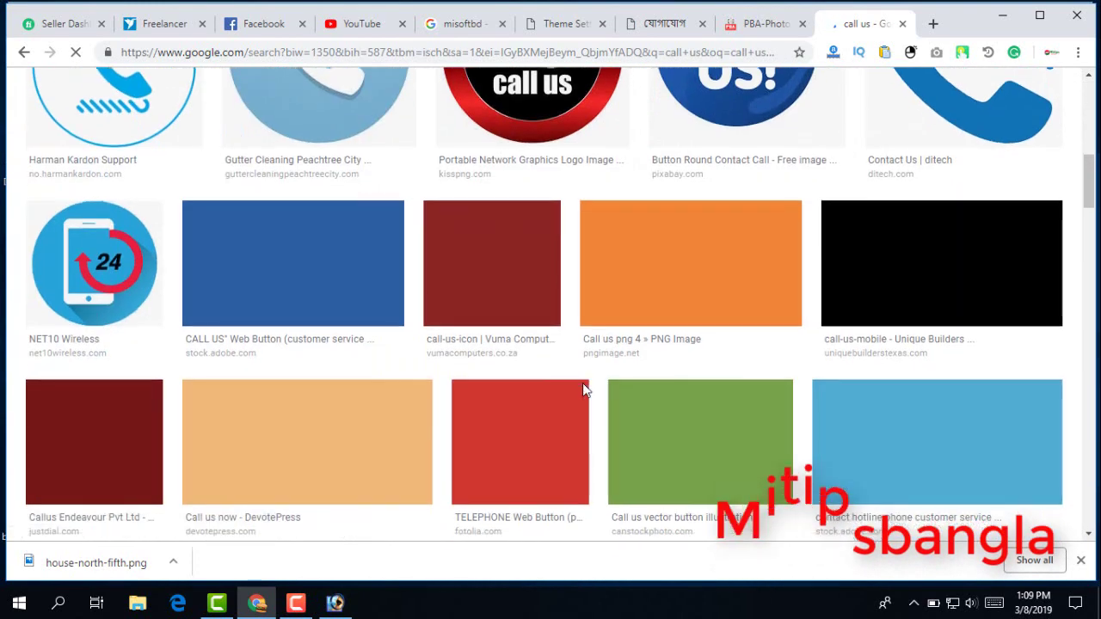
scroll(582, 382, "down", 2)
scroll(583, 391, "up", 5)
scroll(584, 391, "up", 3)
scroll(584, 391, "down", 1)
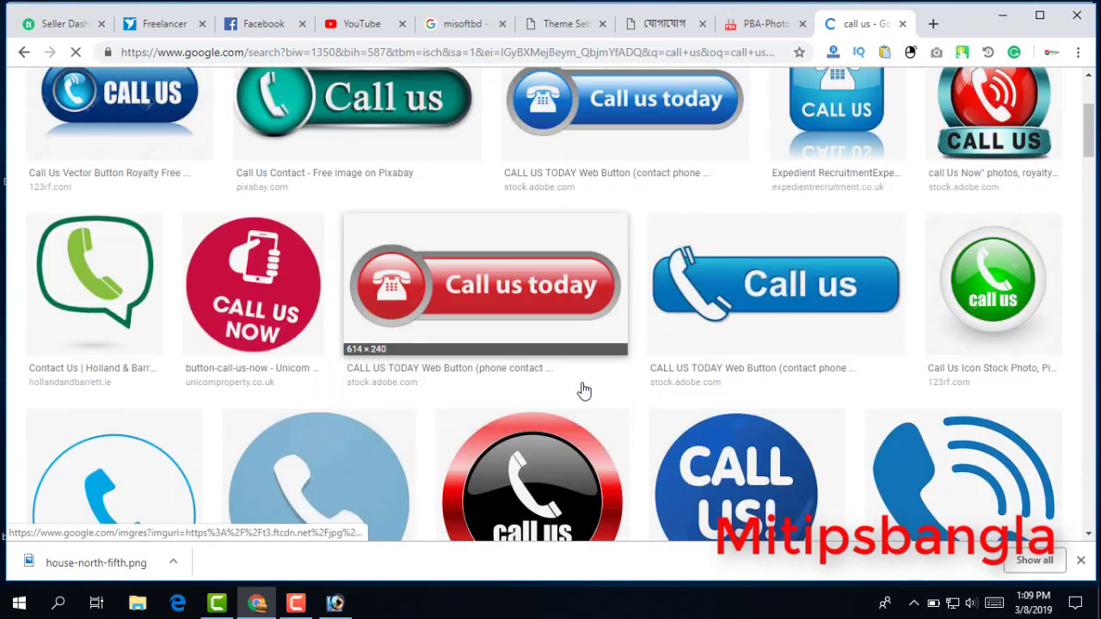
scroll(584, 391, "down", 3)
scroll(584, 392, "up", 5)
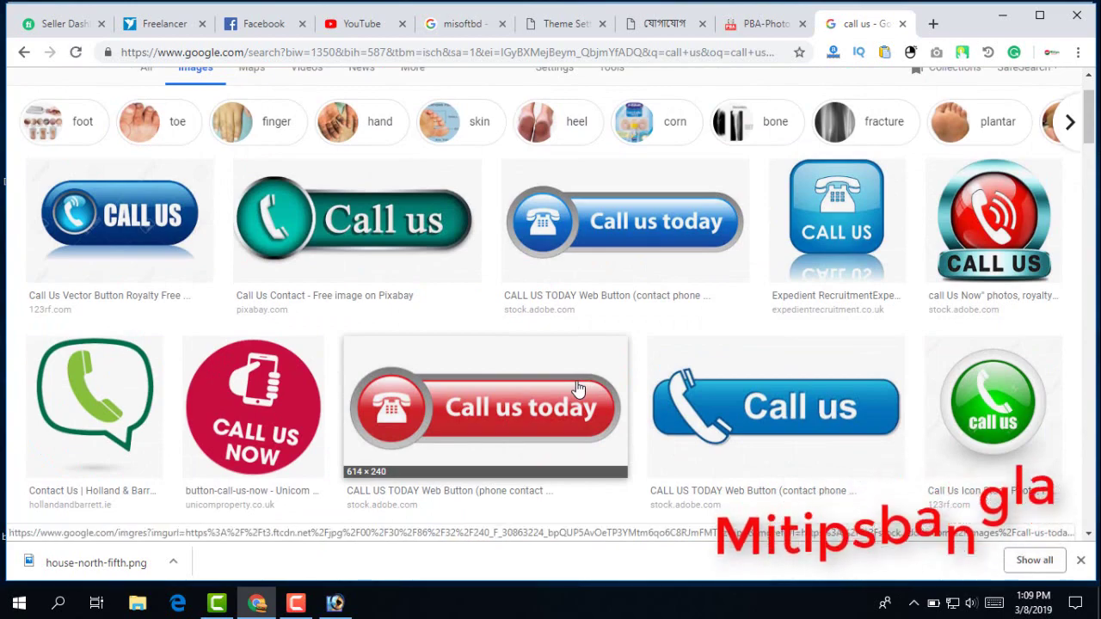
scroll(567, 363, "down", 5)
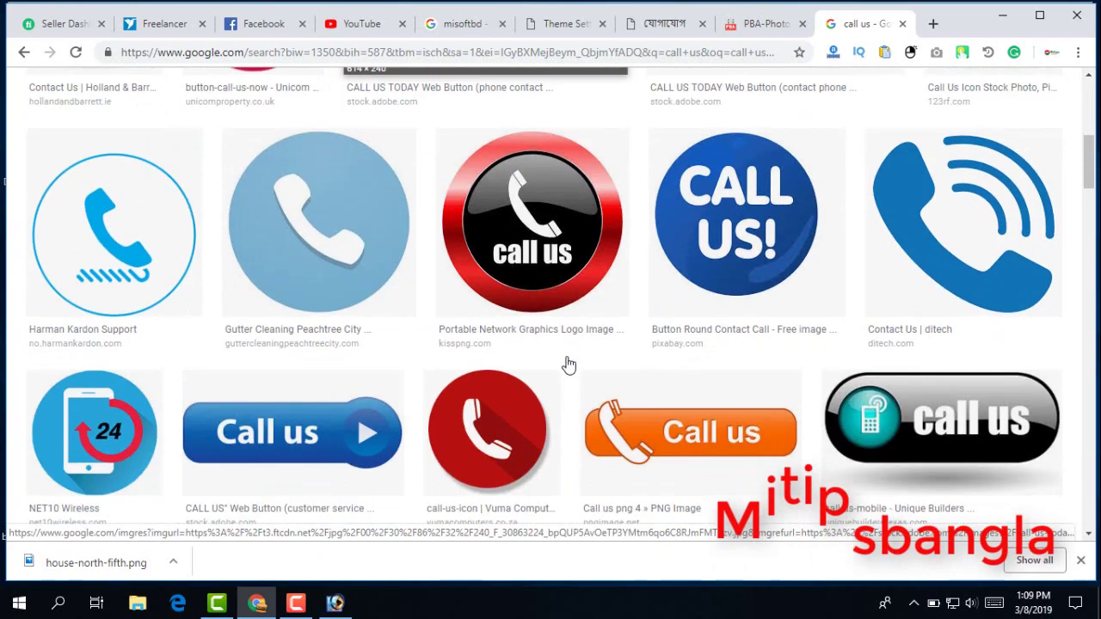
scroll(568, 364, "down", 4)
scroll(567, 364, "down", 4)
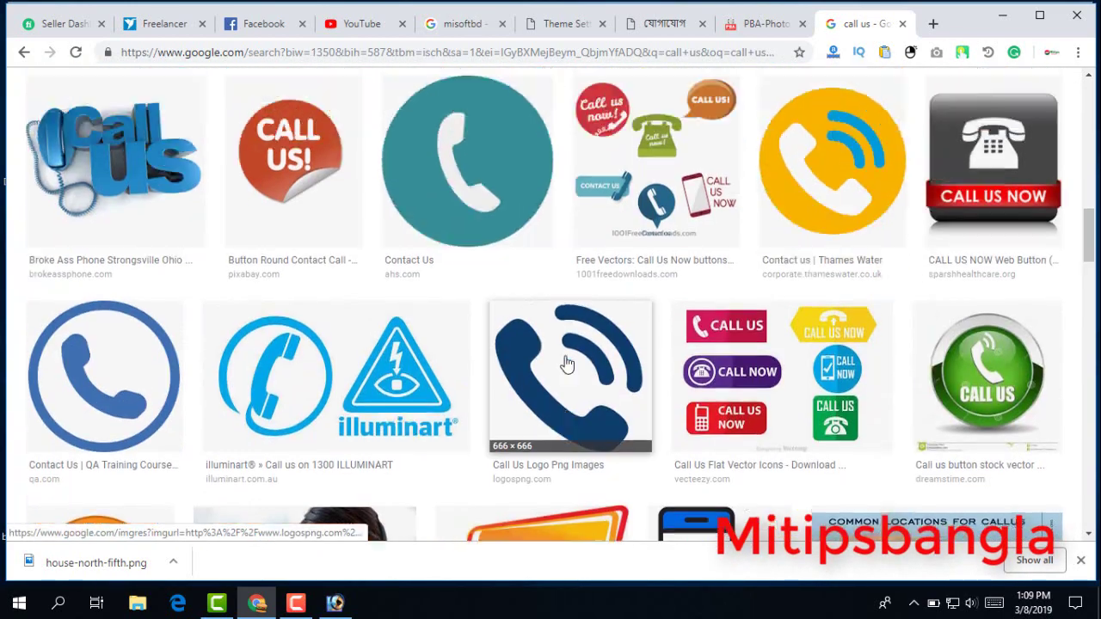
scroll(312, 275, "up", 1)
Step: Save the red CALL US! badge as PNG button-1711963_960_720, then close the preview
left_click(282, 248)
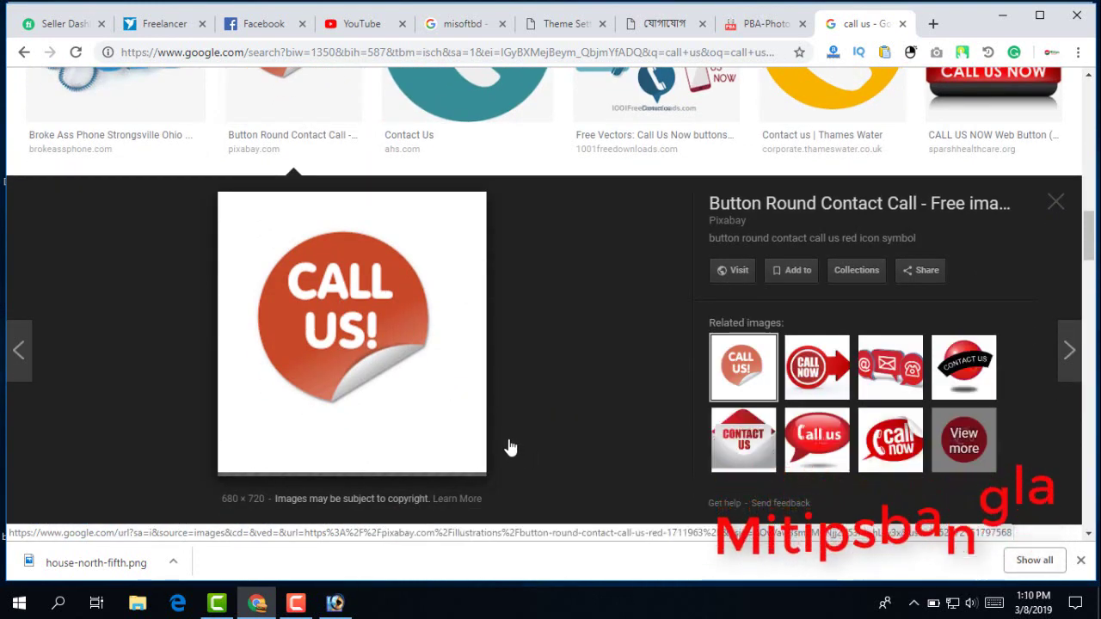
right_click(371, 344)
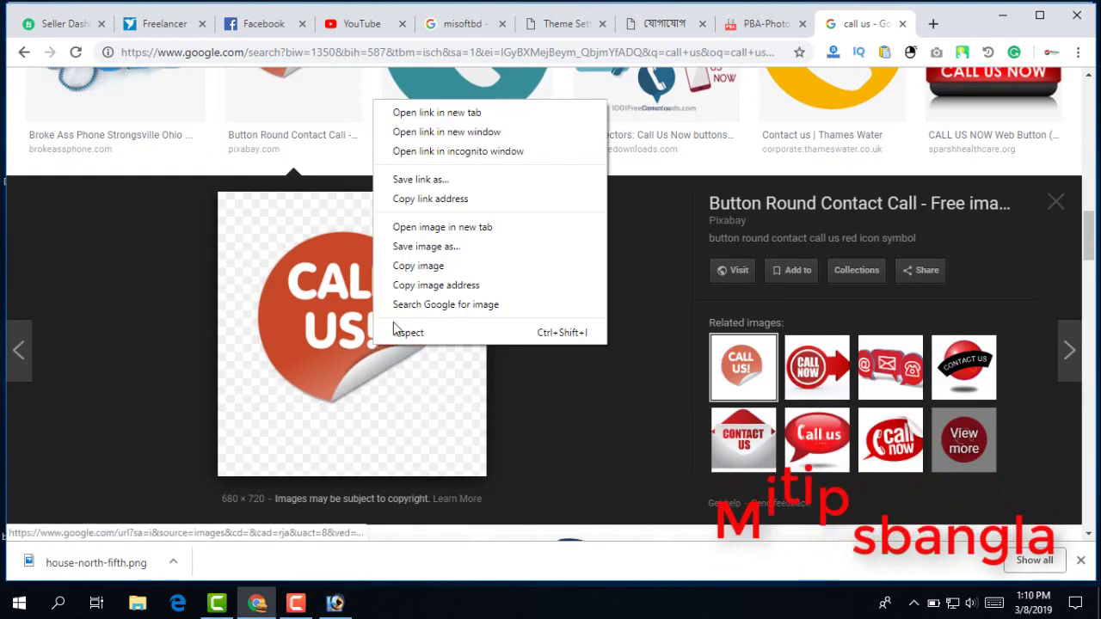
left_click(413, 247)
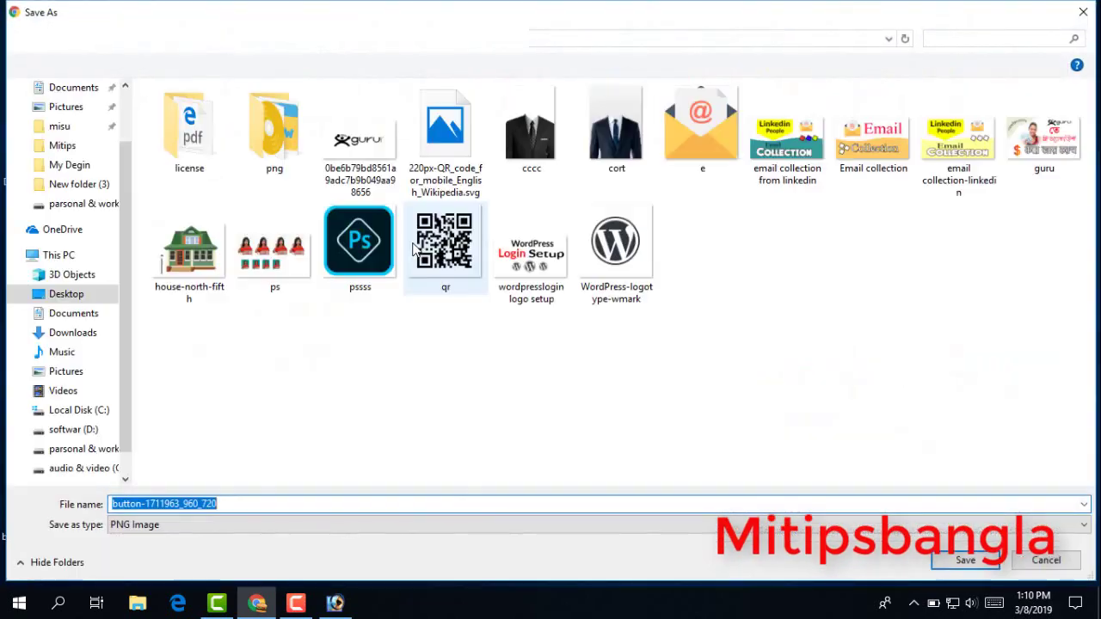
left_click(939, 563)
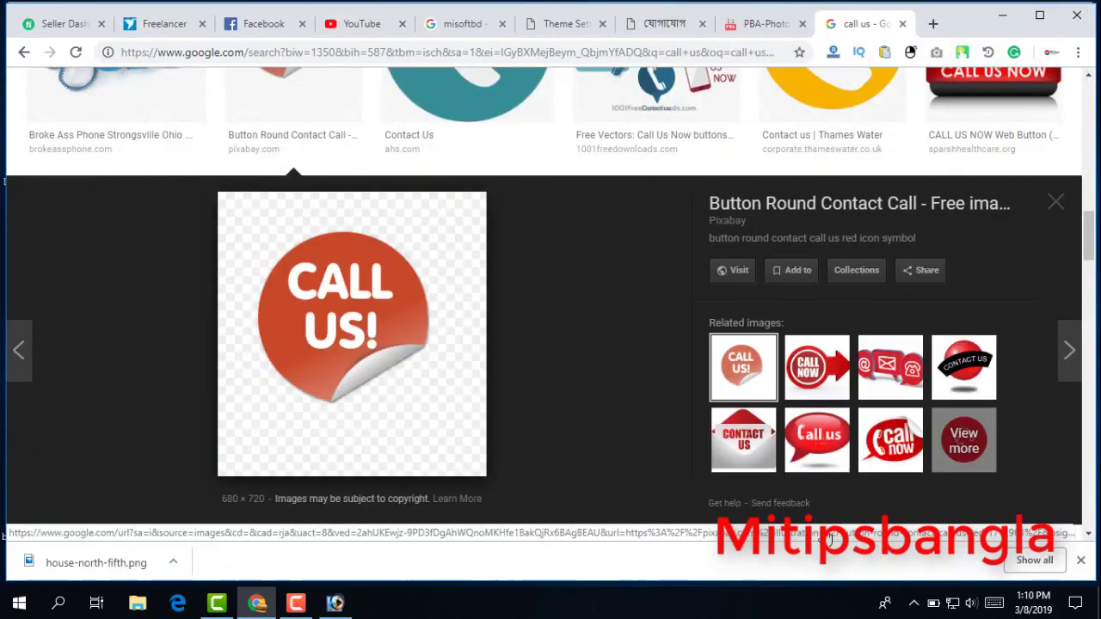
left_click(593, 456)
scroll(557, 408, "up", 4)
scroll(555, 407, "up", 5)
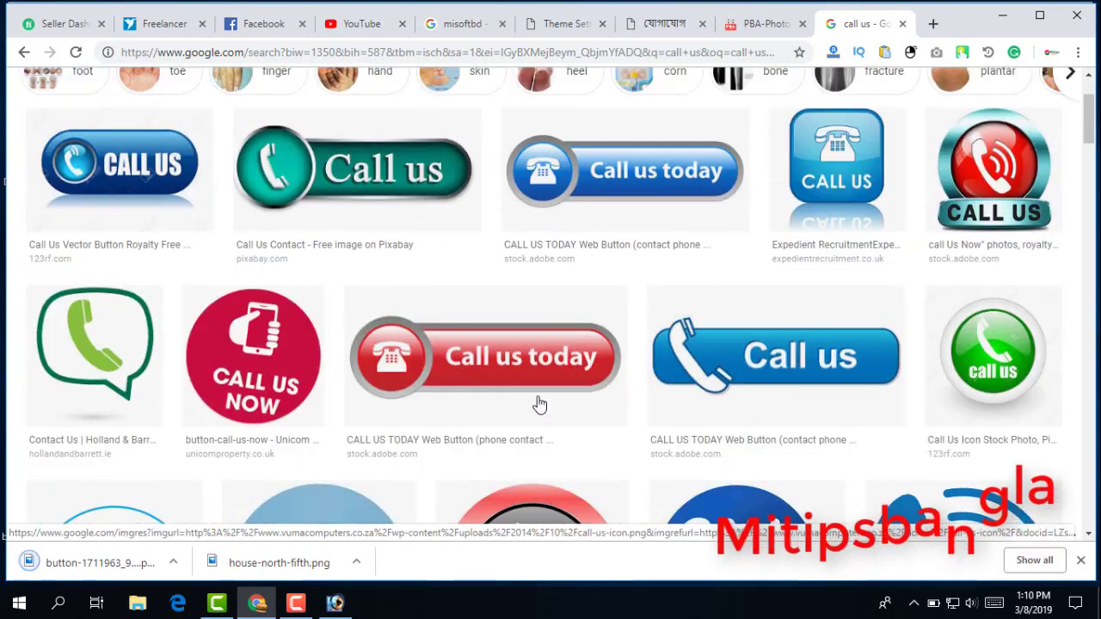
scroll(550, 405, "up", 3)
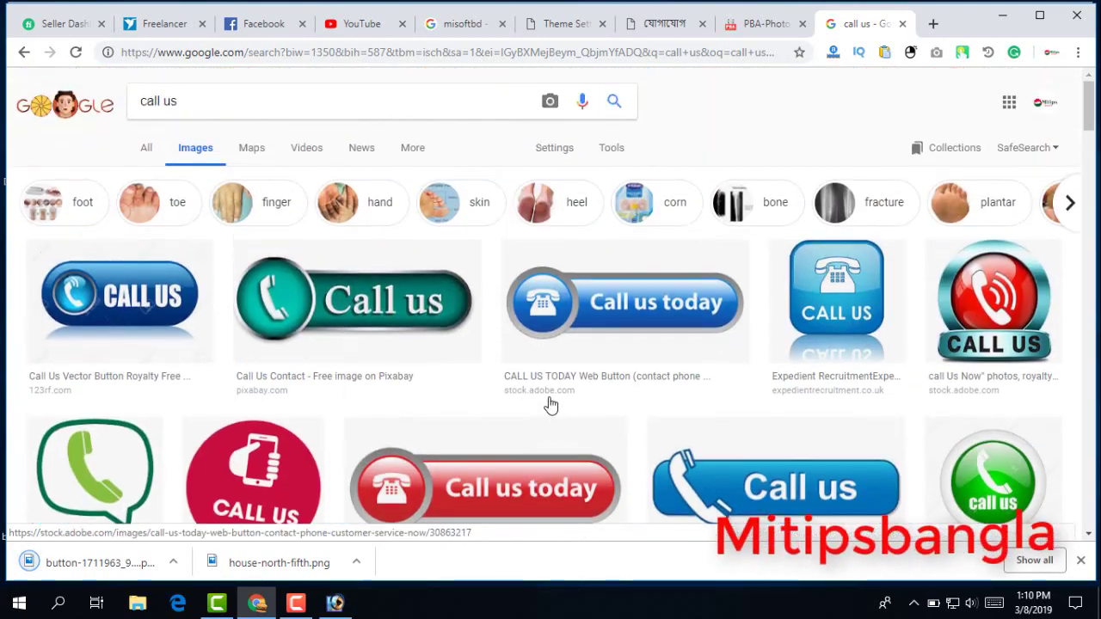
Step: Save the news site's Rajuk plot banner as the GIF bandking-ads-final
left_click(996, 17)
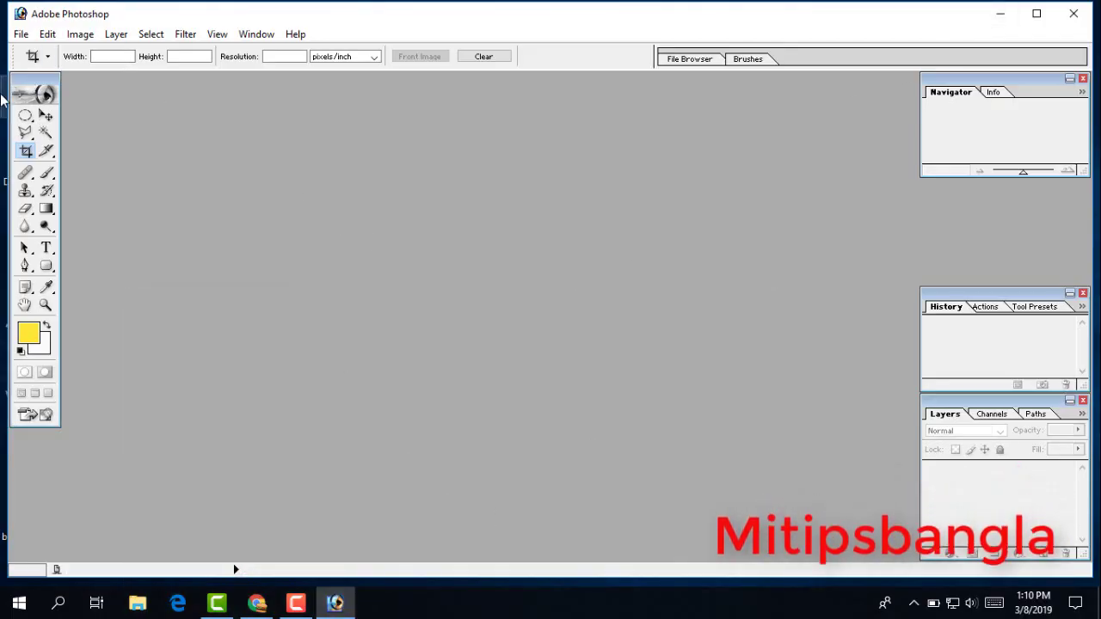
left_click(258, 601)
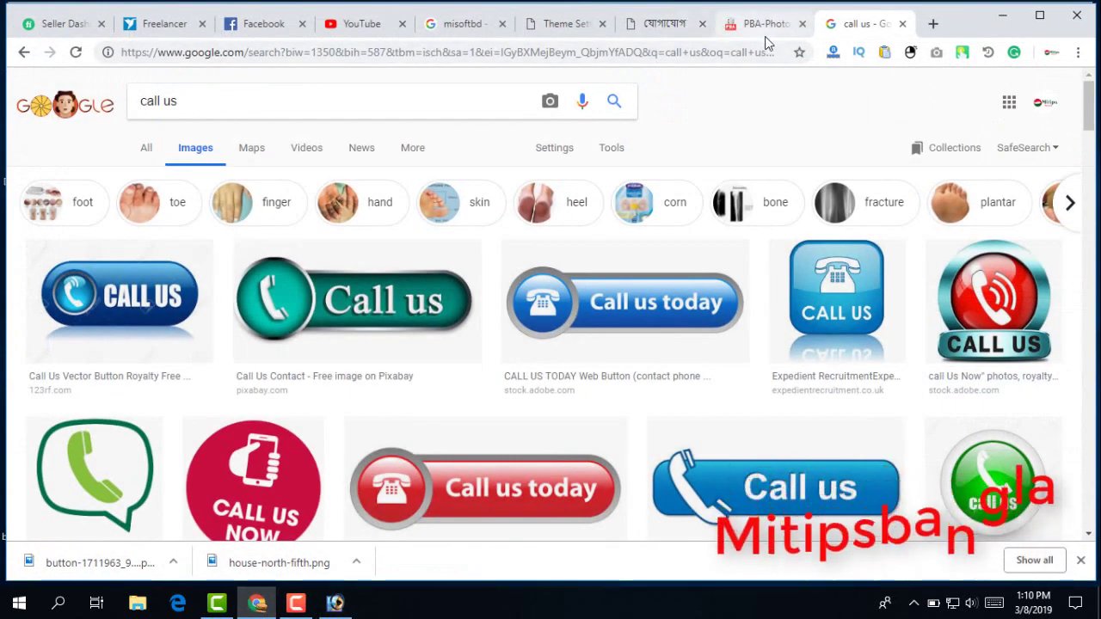
left_click(739, 26)
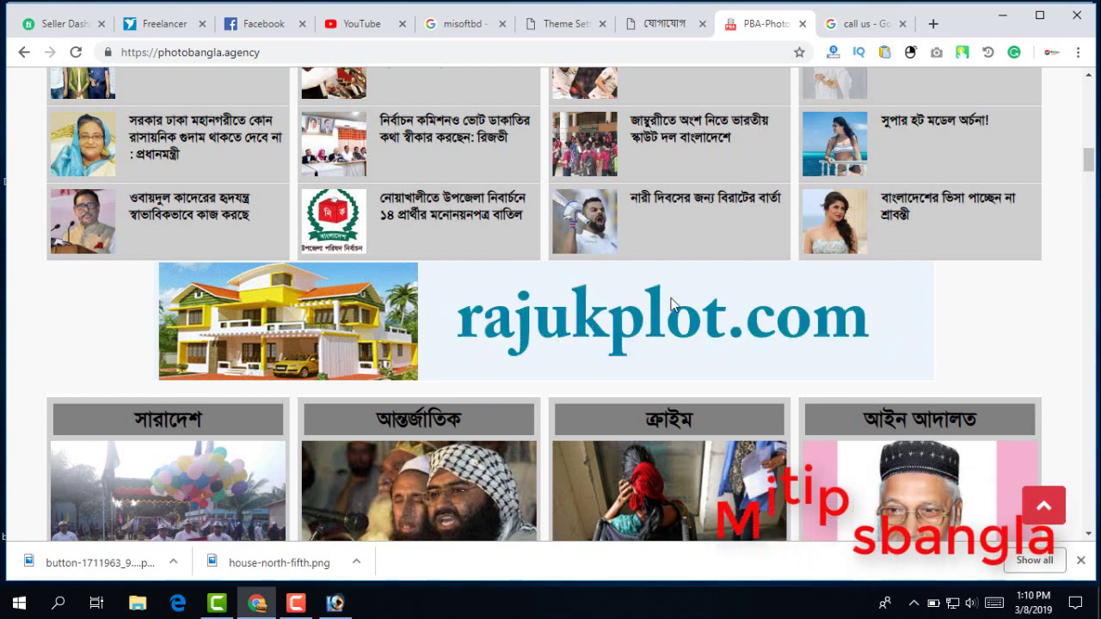
right_click(678, 298)
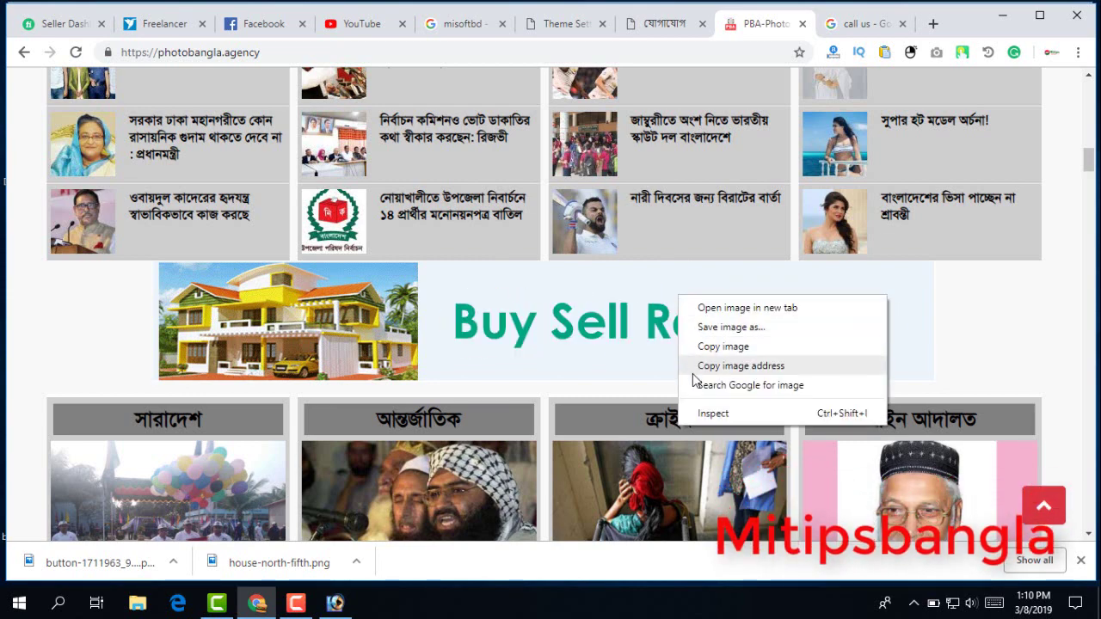
left_click(709, 327)
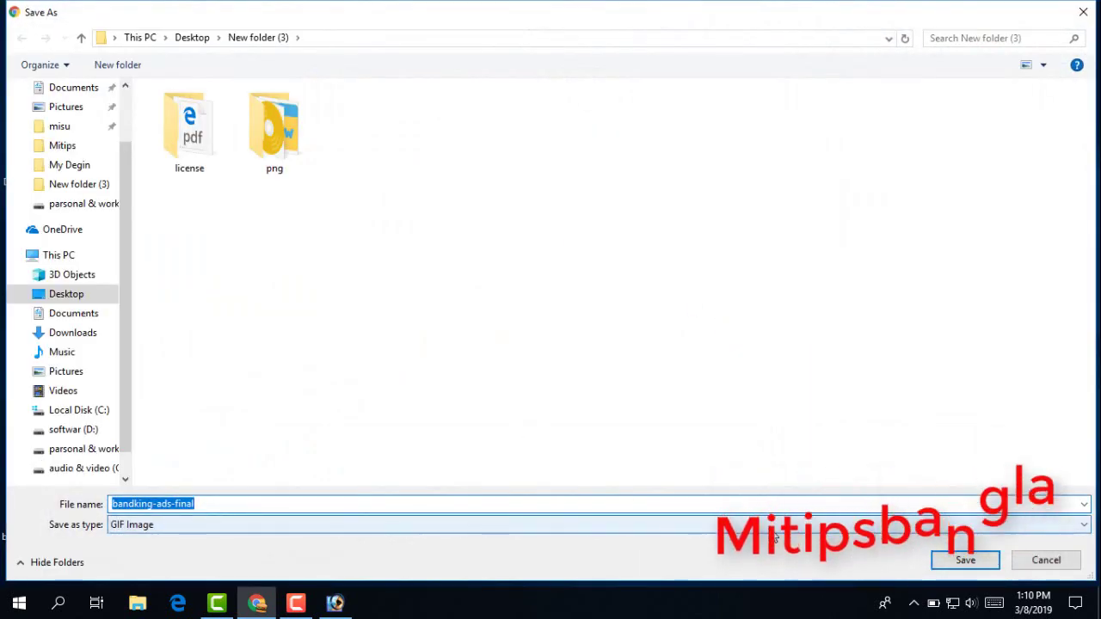
left_click(964, 560)
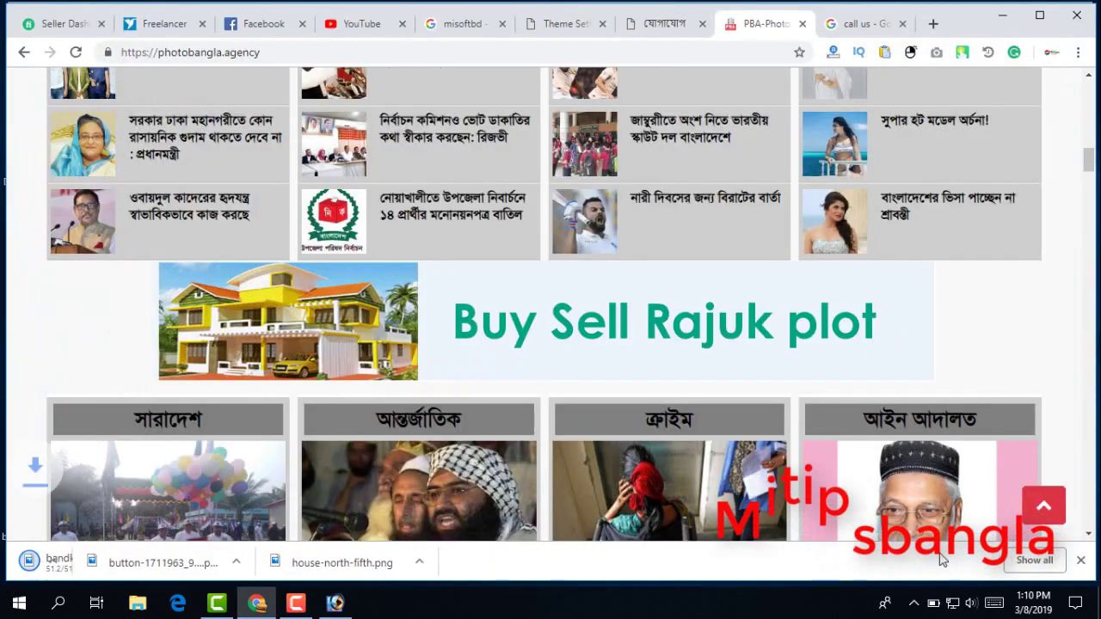
Step: Minimize the browser and Photoshop so the desktop with New folder (3) shows
left_click(1002, 19)
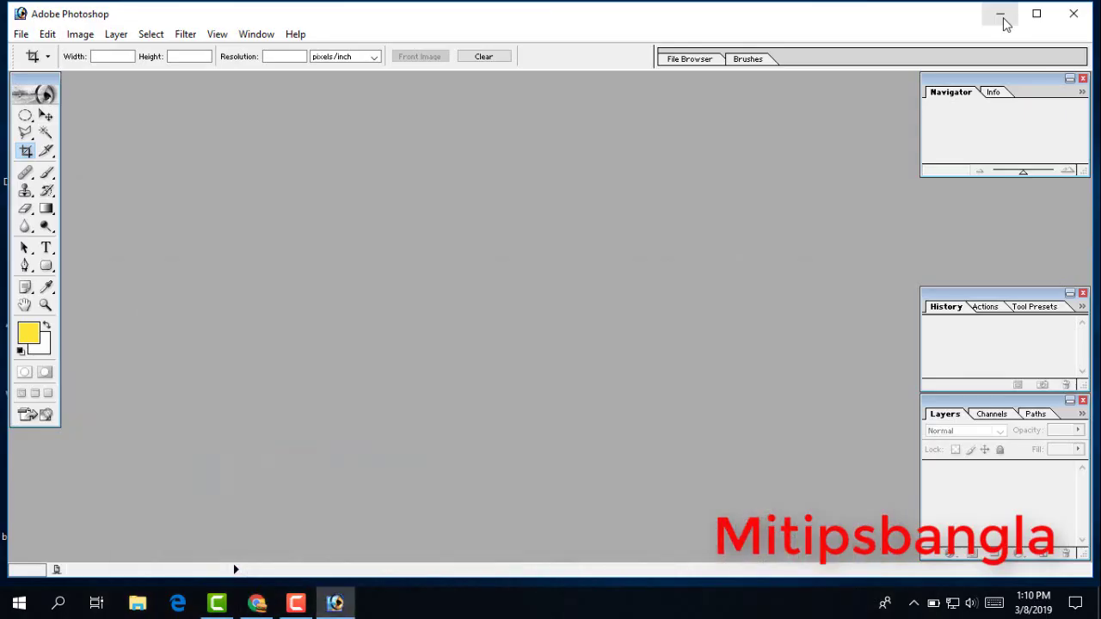
left_click(1001, 14)
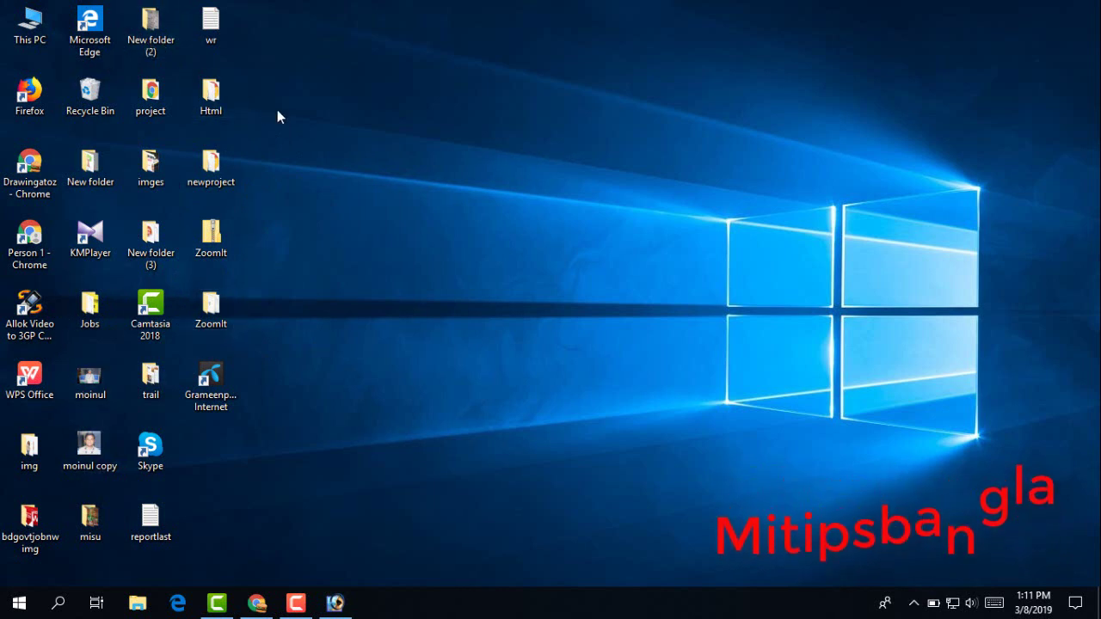
Step: Confirm in Properties that bandking-ads-final.gif is 970 × 150 pixels, then close the folder
double_click(161, 256)
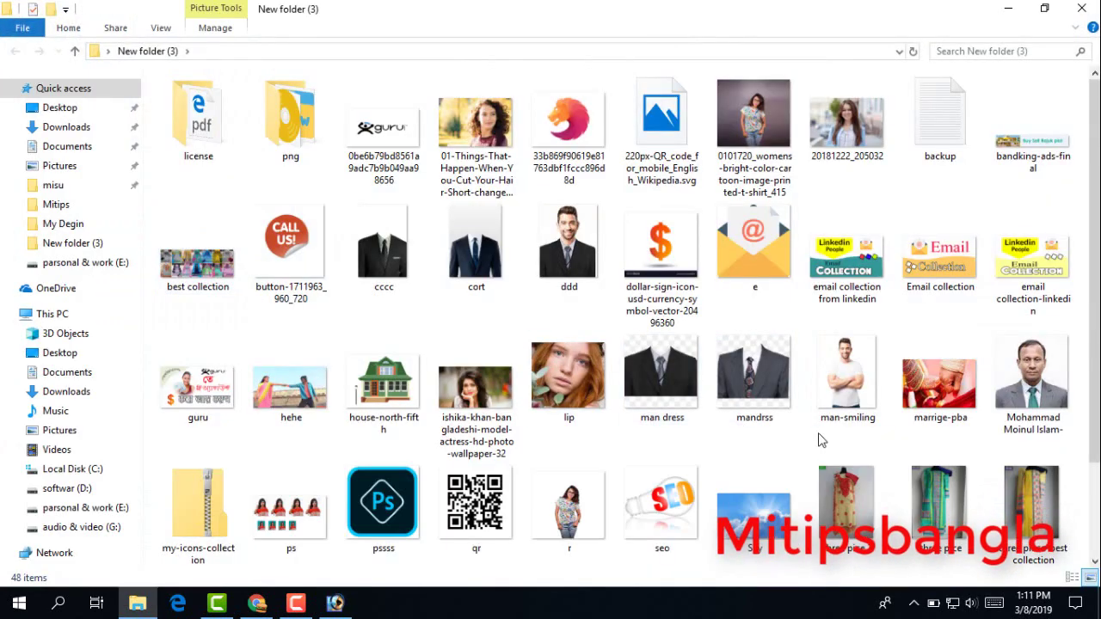
scroll(925, 335, "down", 3)
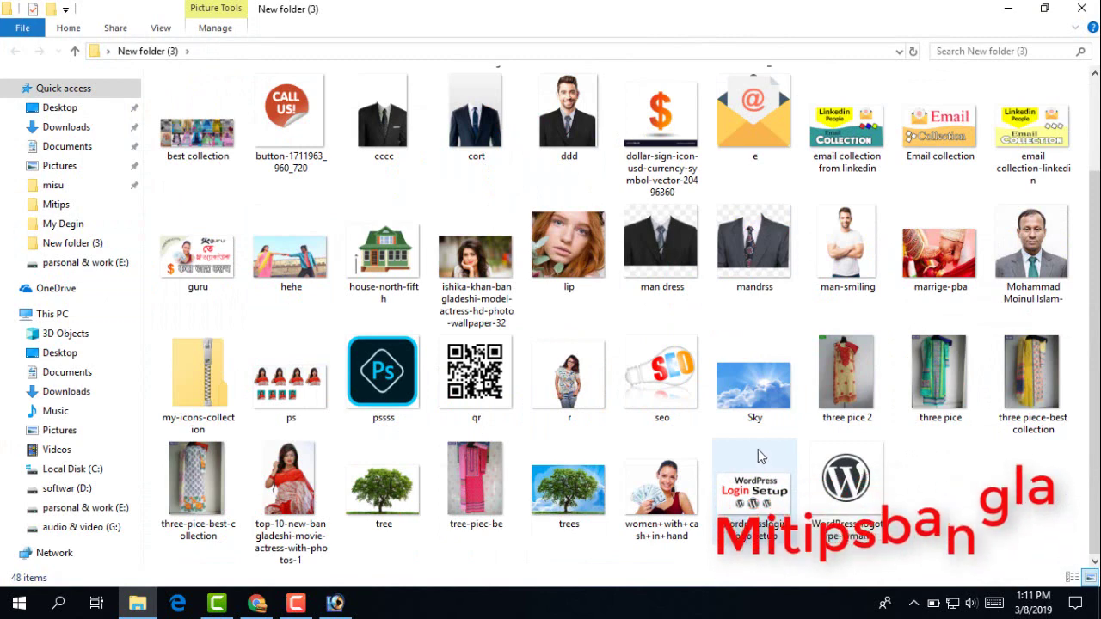
scroll(753, 444, "up", 3)
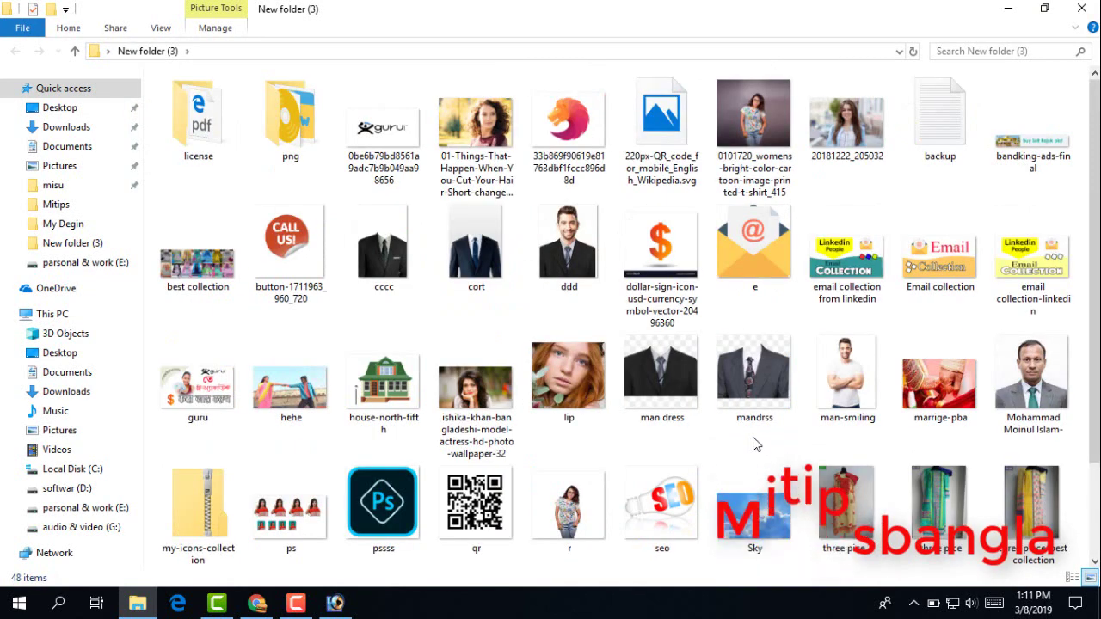
left_click(1025, 147)
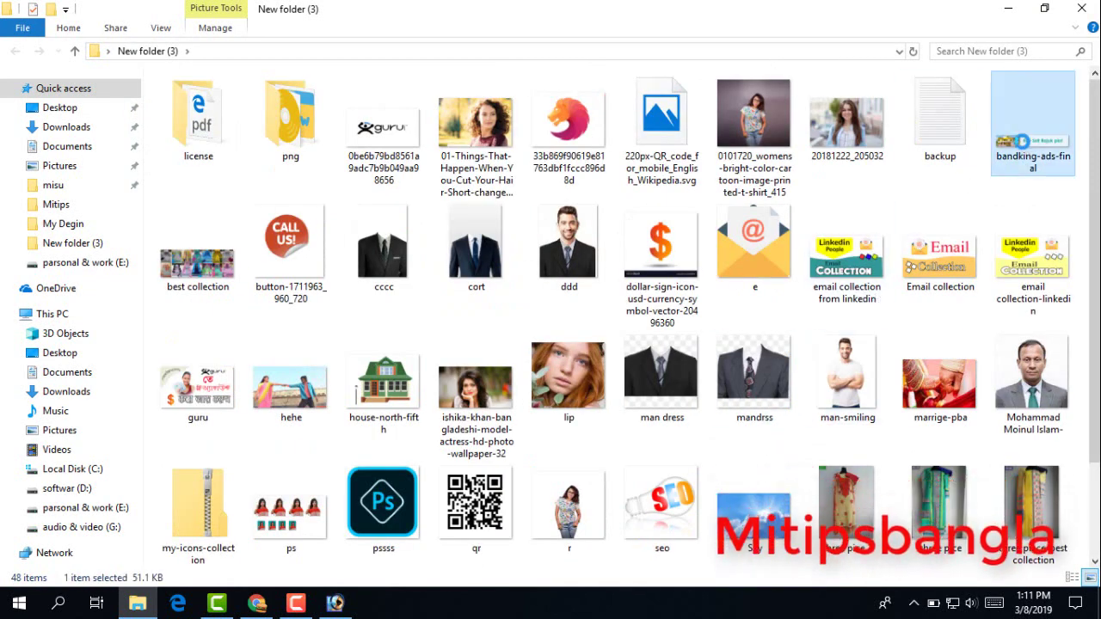
right_click(1023, 144)
left_click(949, 563)
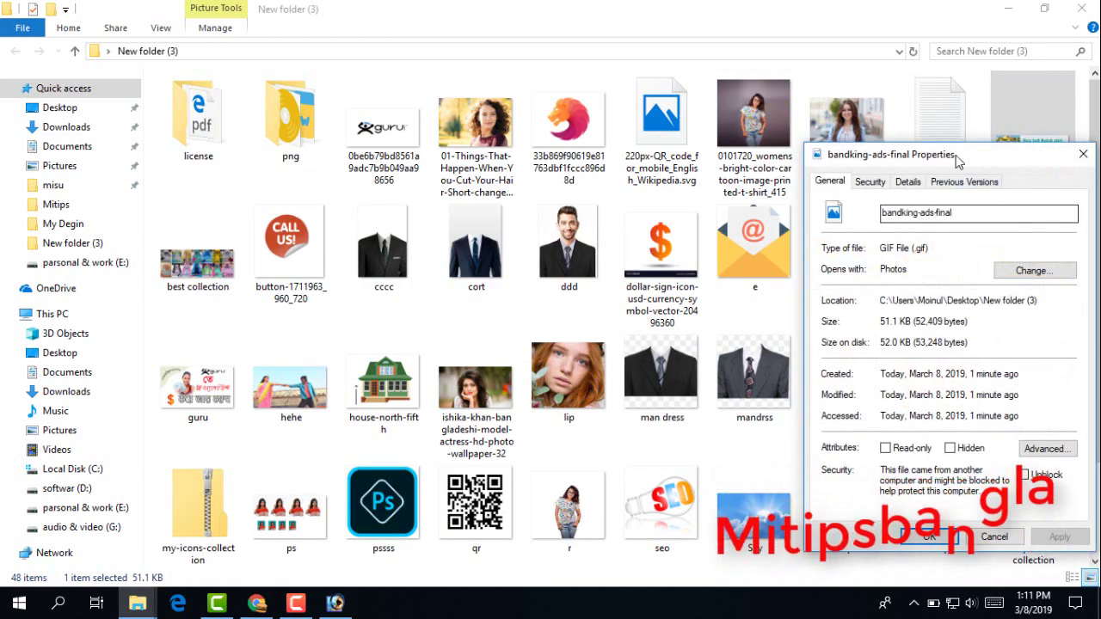
mouse_move(959, 163)
left_mouse_down()
mouse_move(555, 79)
mouse_move(561, 95)
left_mouse_up()
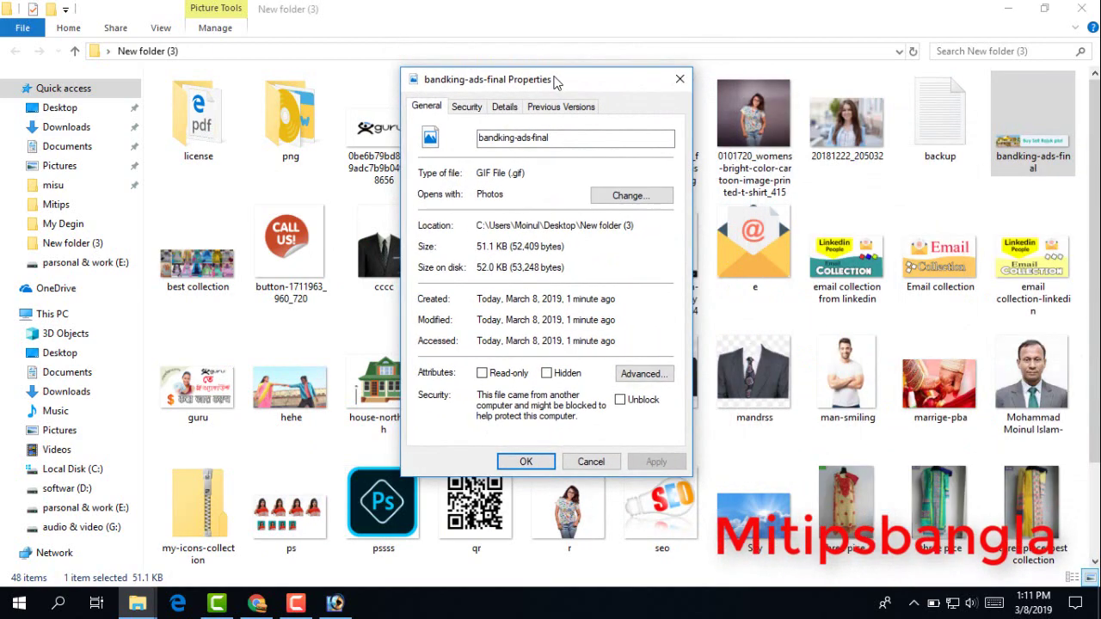
left_click(505, 107)
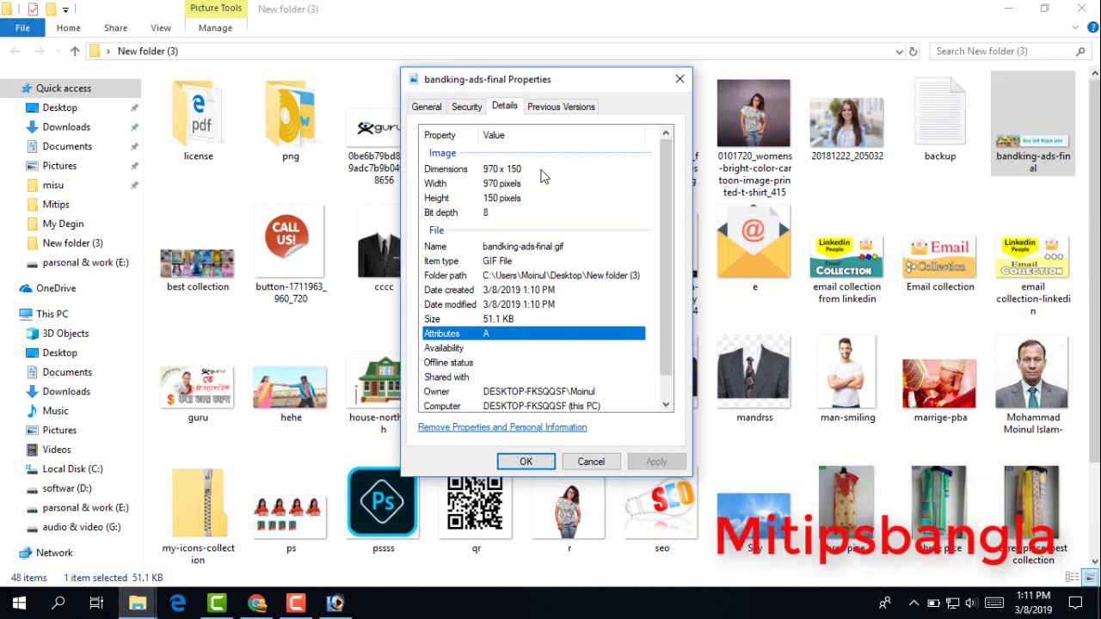
left_click(679, 80)
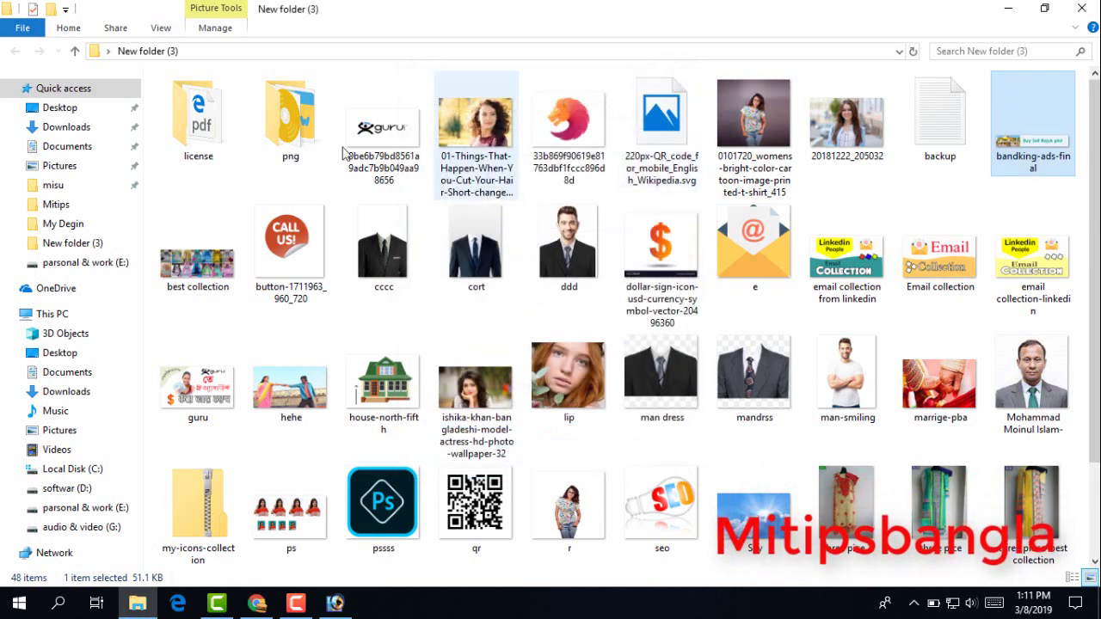
left_click(1066, 7)
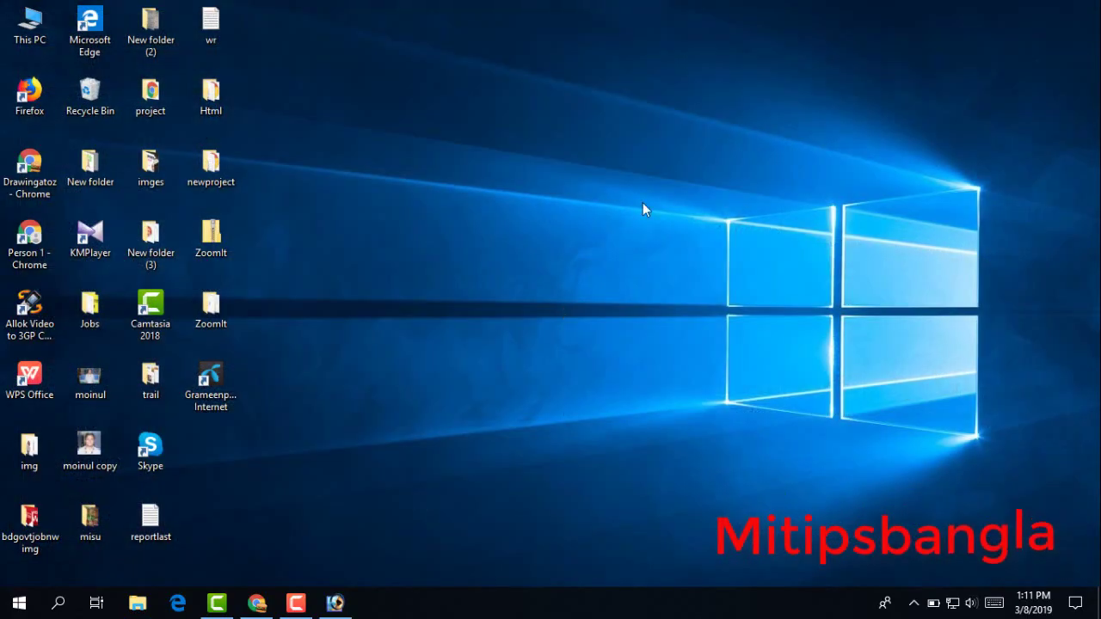
Step: Open button-1711963_960_720.png from Desktop's New folder (3) and maximize its window
left_click(336, 604)
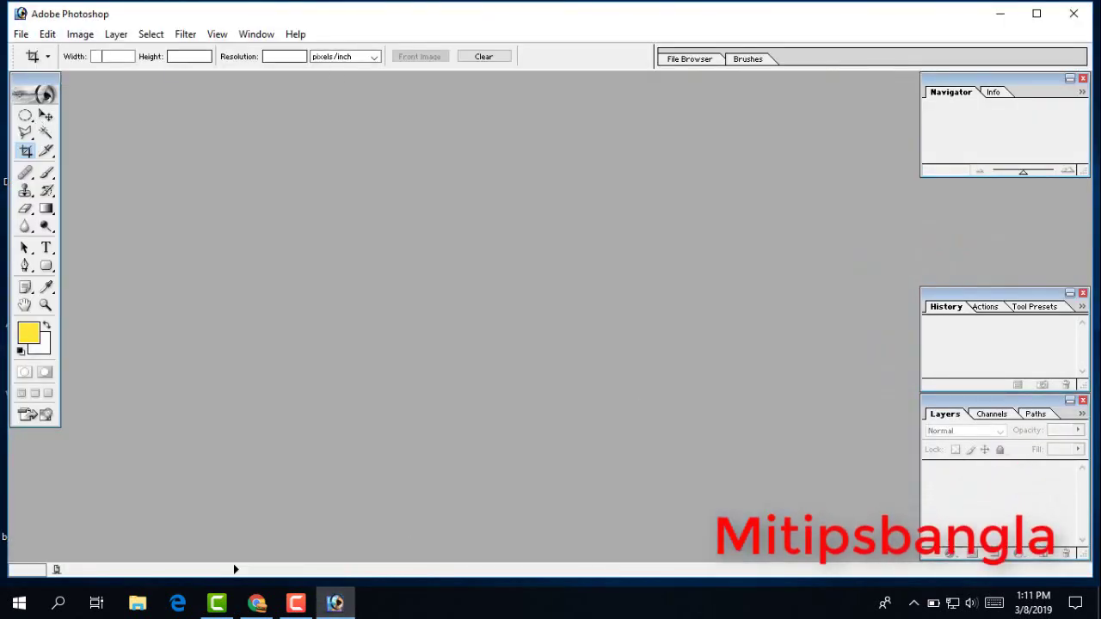
left_click(21, 33)
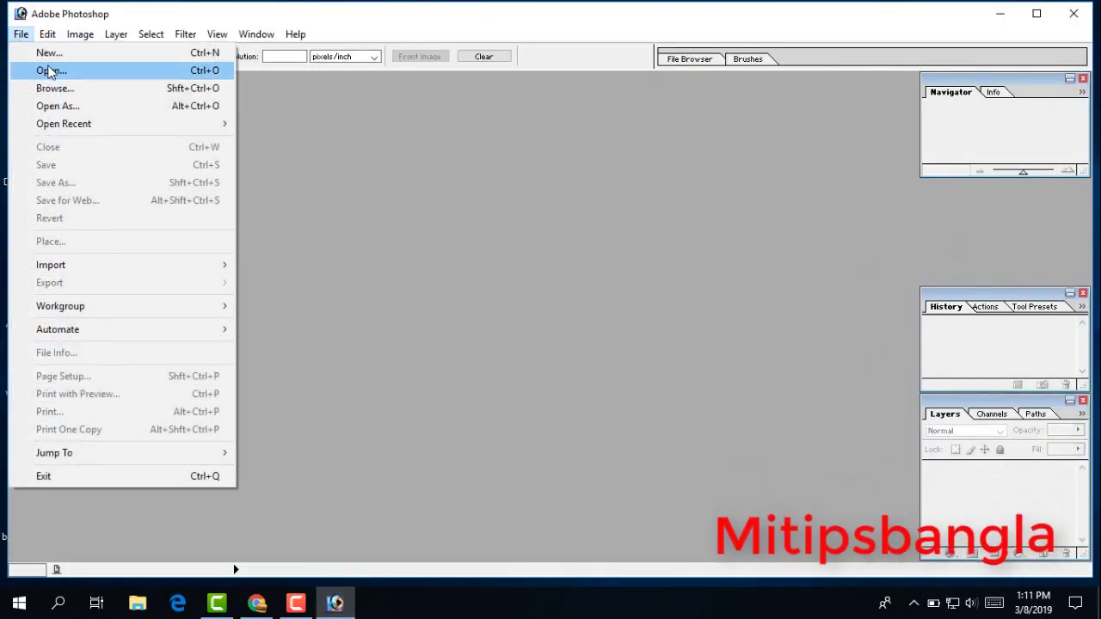
left_click(50, 70)
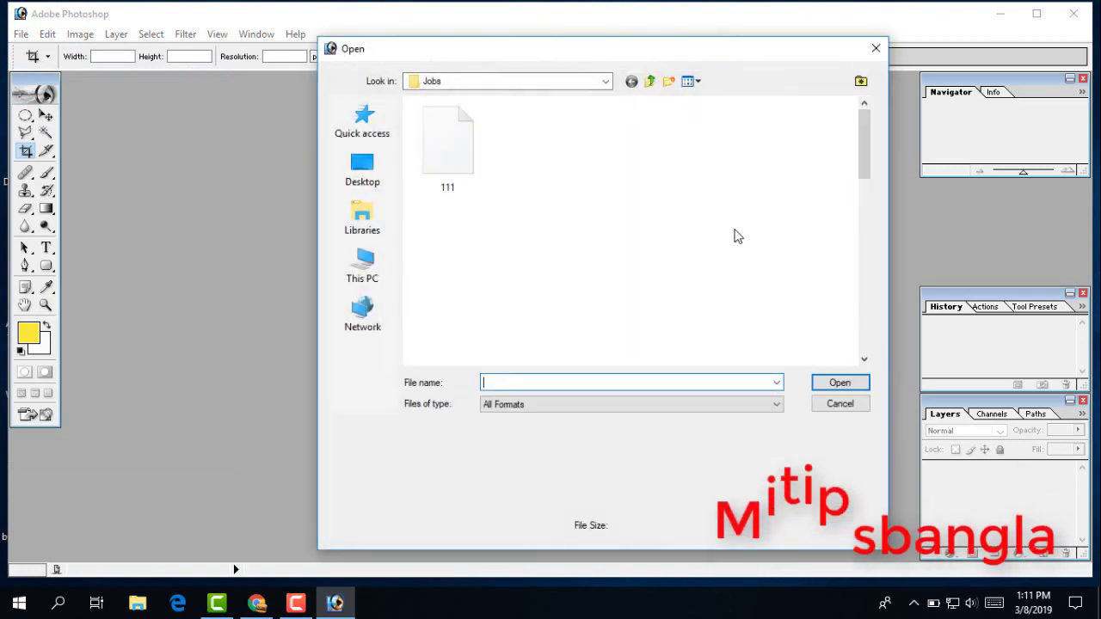
left_click(365, 182)
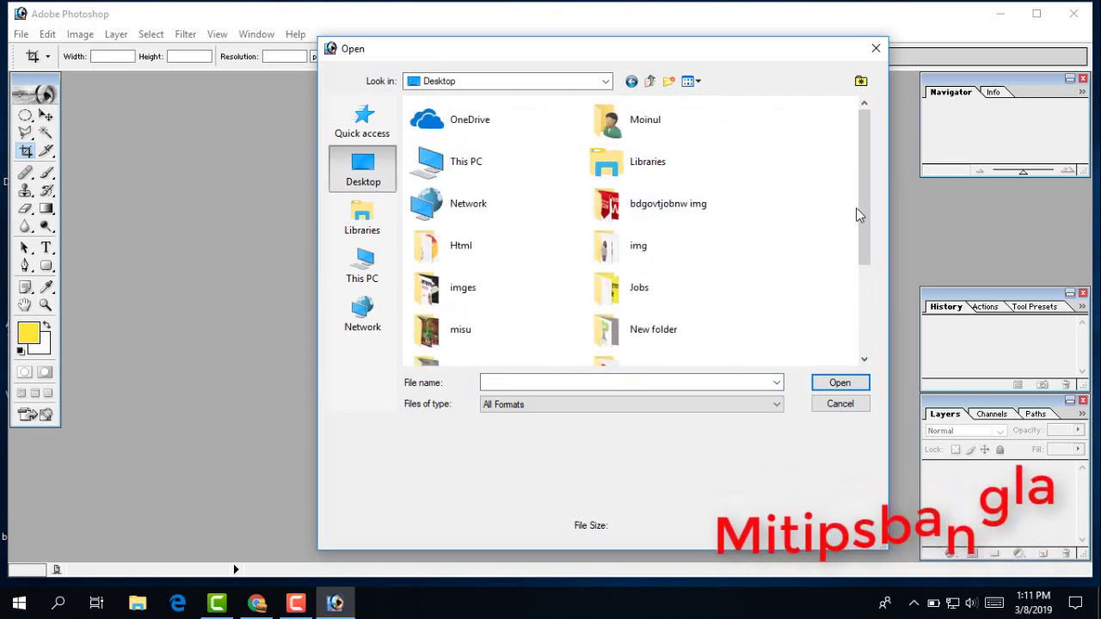
left_click_drag(863, 186, 859, 238)
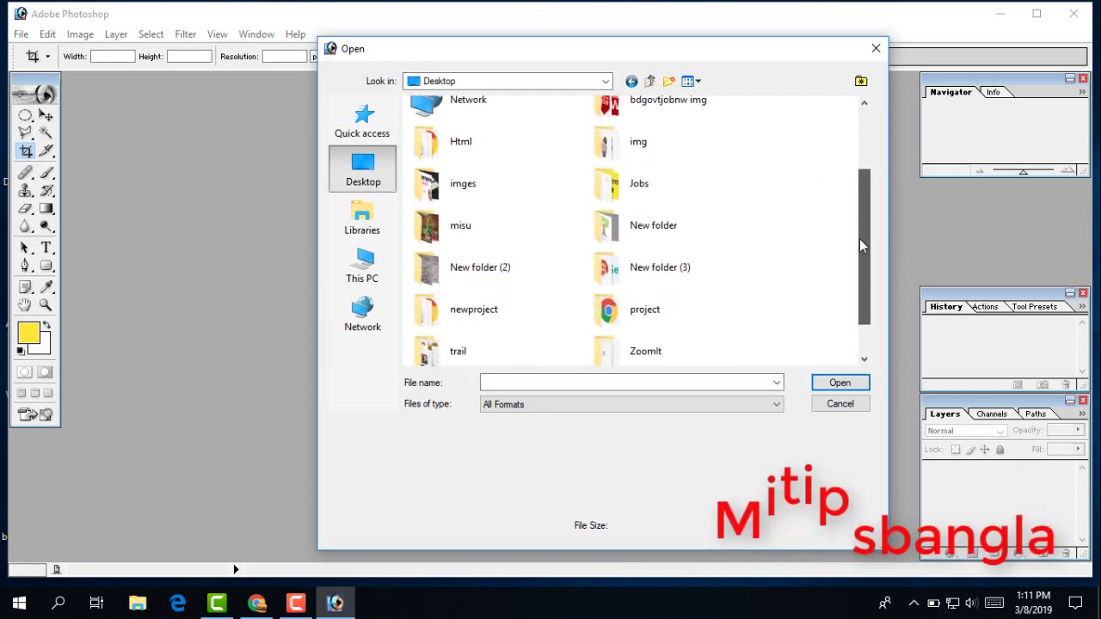
left_click(660, 275)
double_click(660, 273)
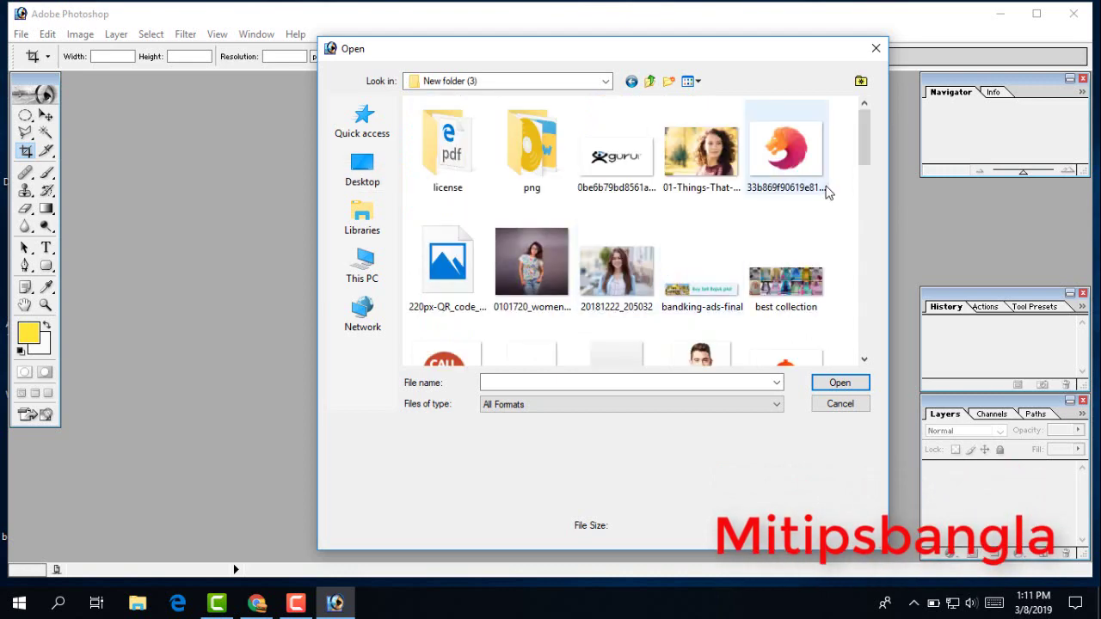
left_click_drag(865, 142, 871, 198)
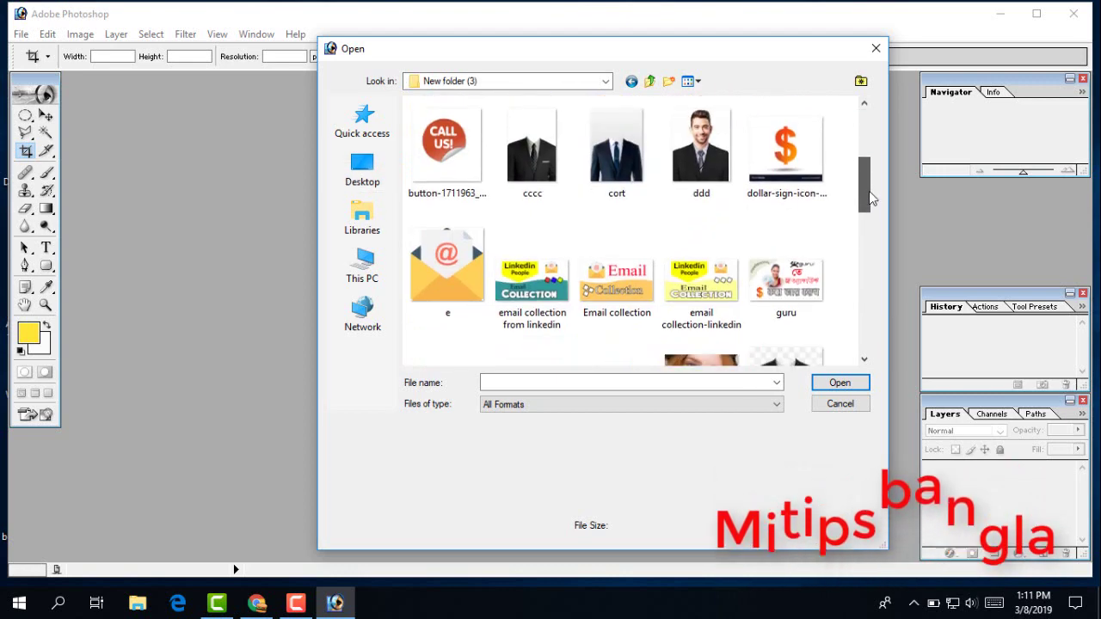
left_click(457, 159)
left_click(839, 383)
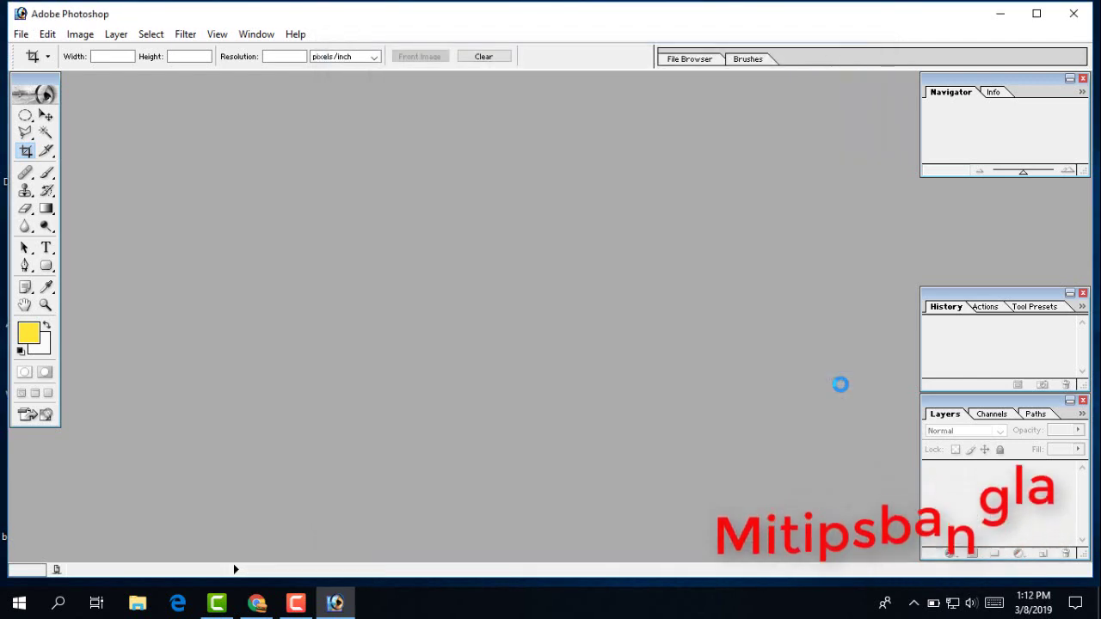
left_click(401, 89)
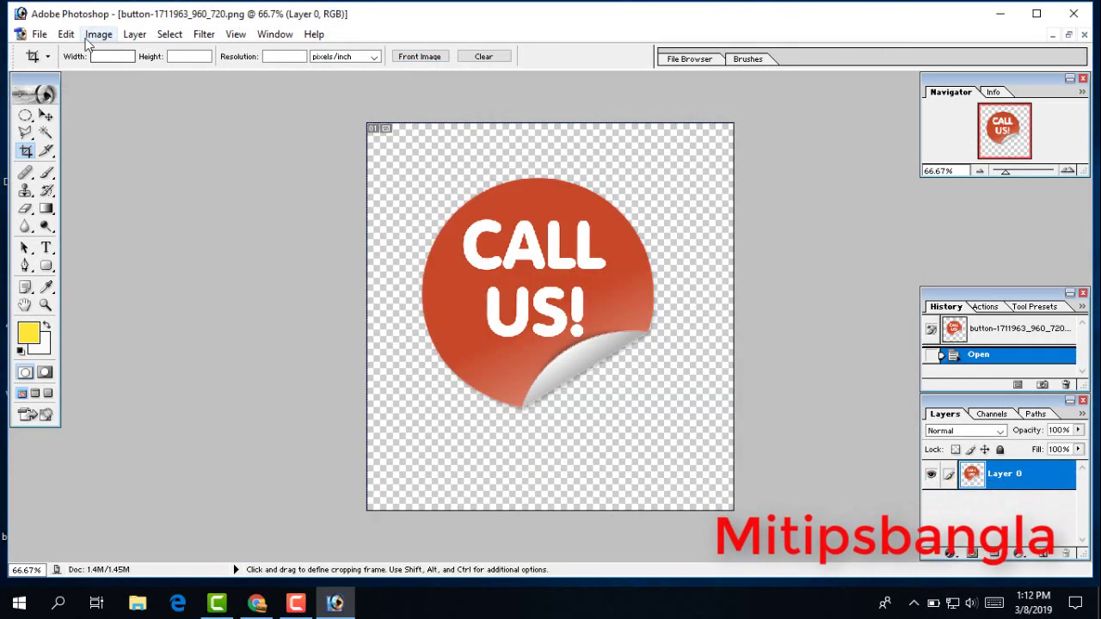
Step: Check the badge image's original pixel dimensions in Image Size
left_click(98, 35)
left_click(135, 160)
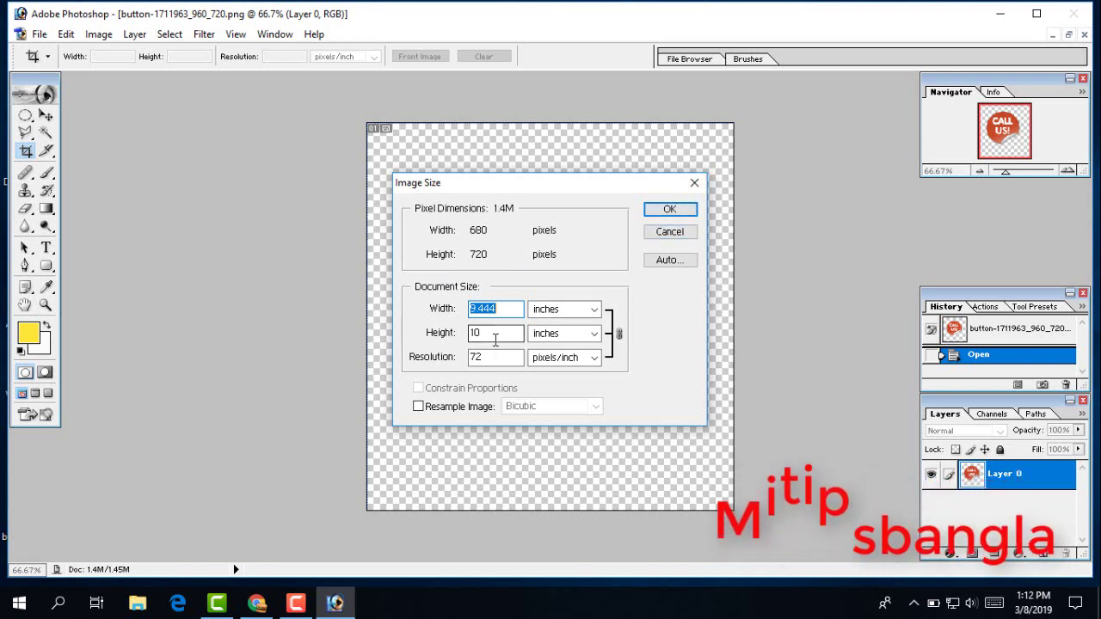
left_click(418, 408)
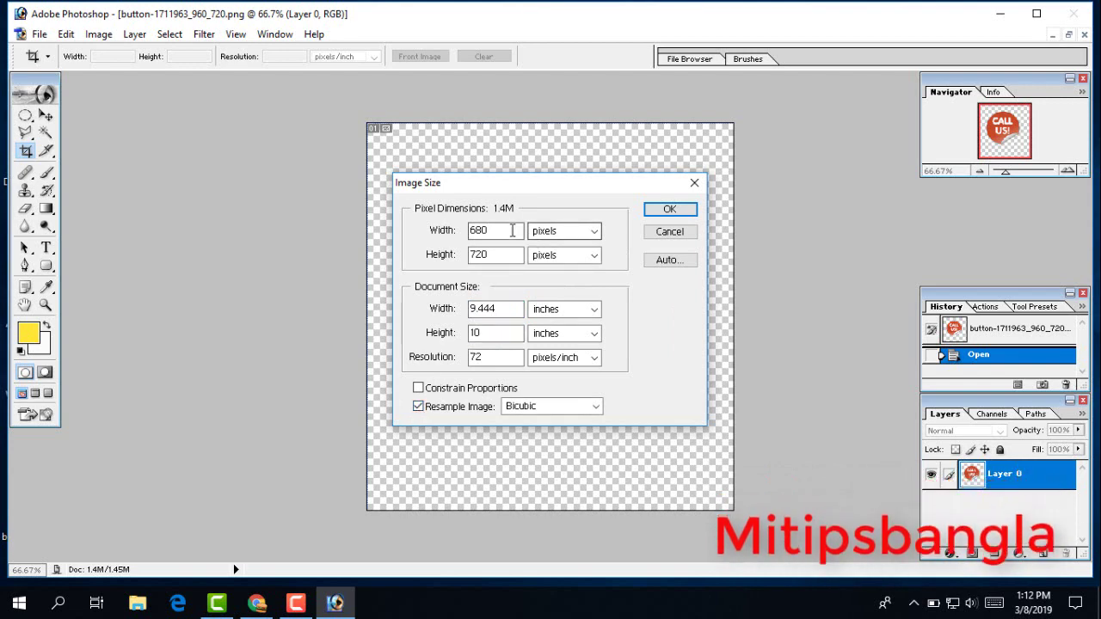
left_click(655, 233)
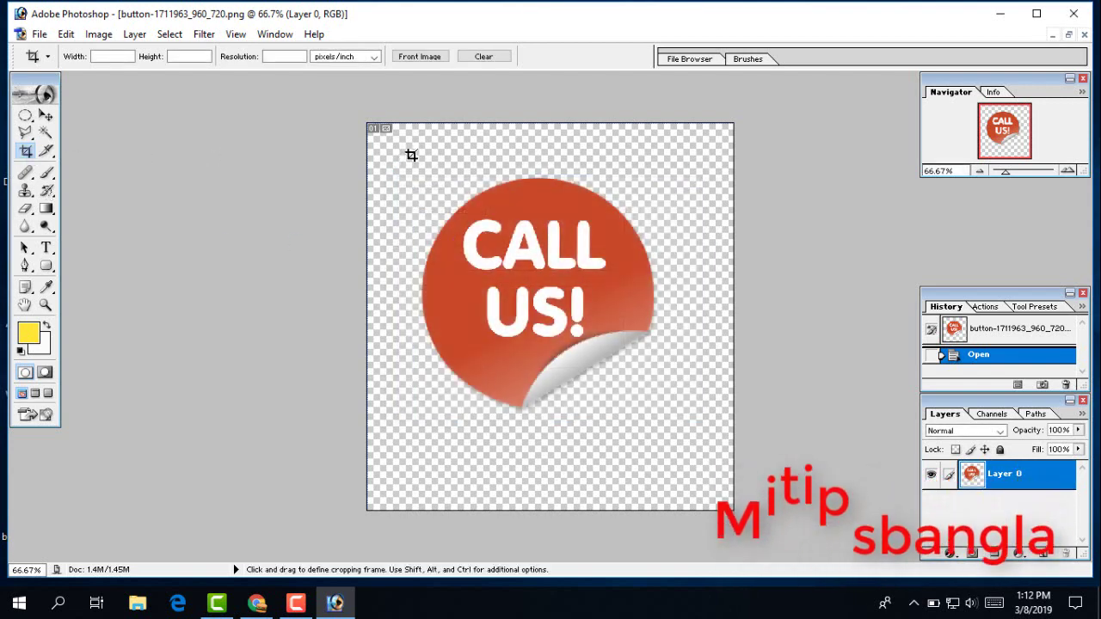
Step: Crop the image tightly around the round CALL US! badge
mouse_move(408, 154)
left_mouse_down()
mouse_move(633, 421)
mouse_move(668, 419)
left_mouse_up()
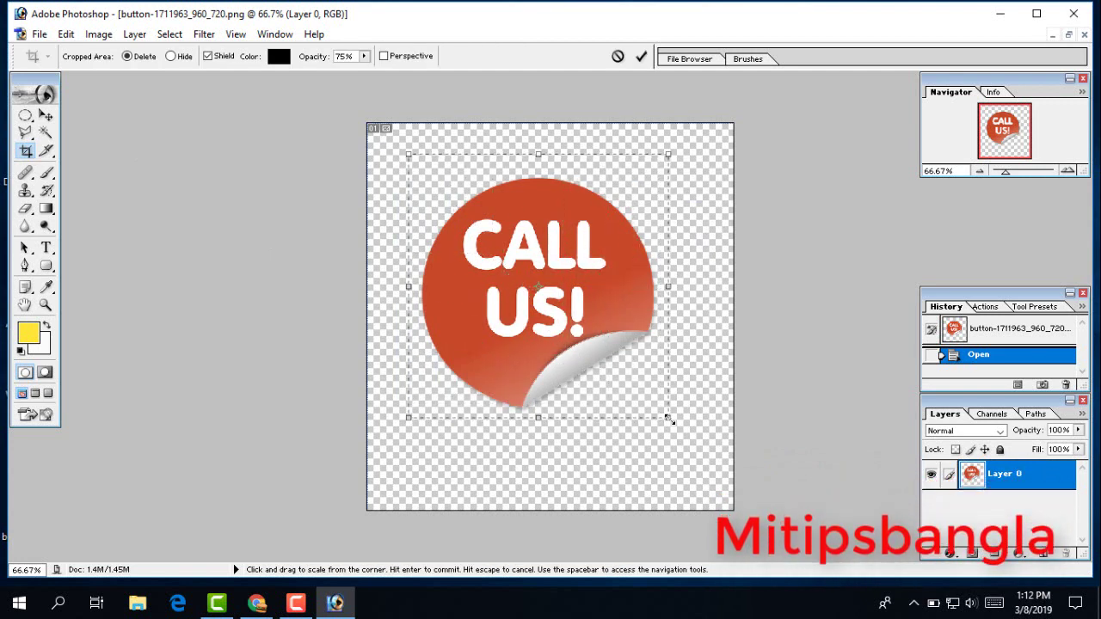
left_click_drag(538, 160, 538, 163)
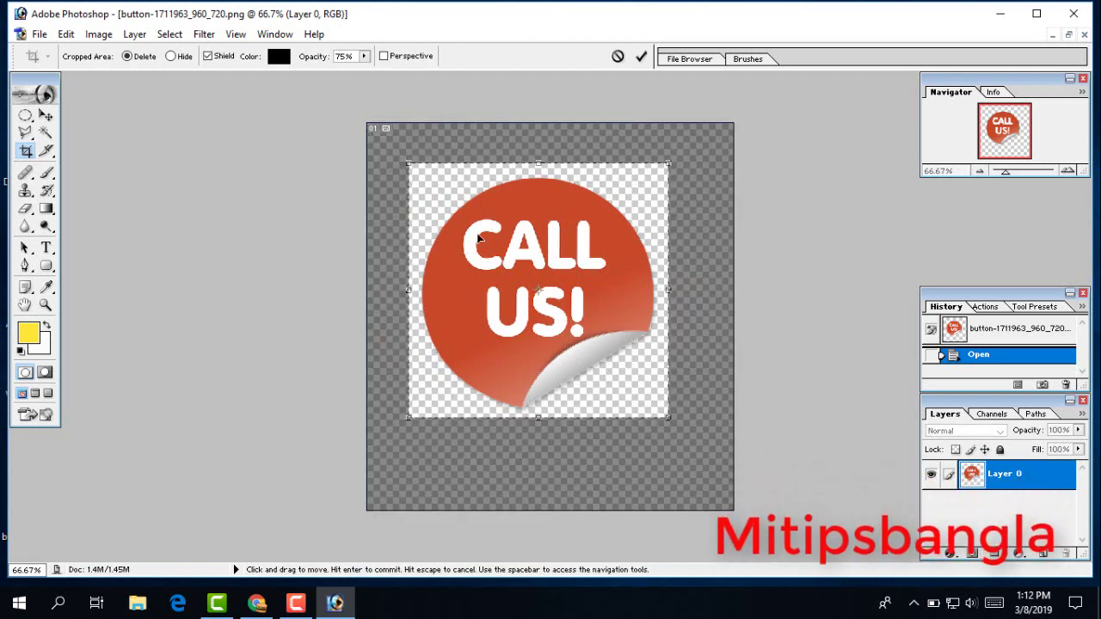
left_click_drag(418, 291, 421, 292)
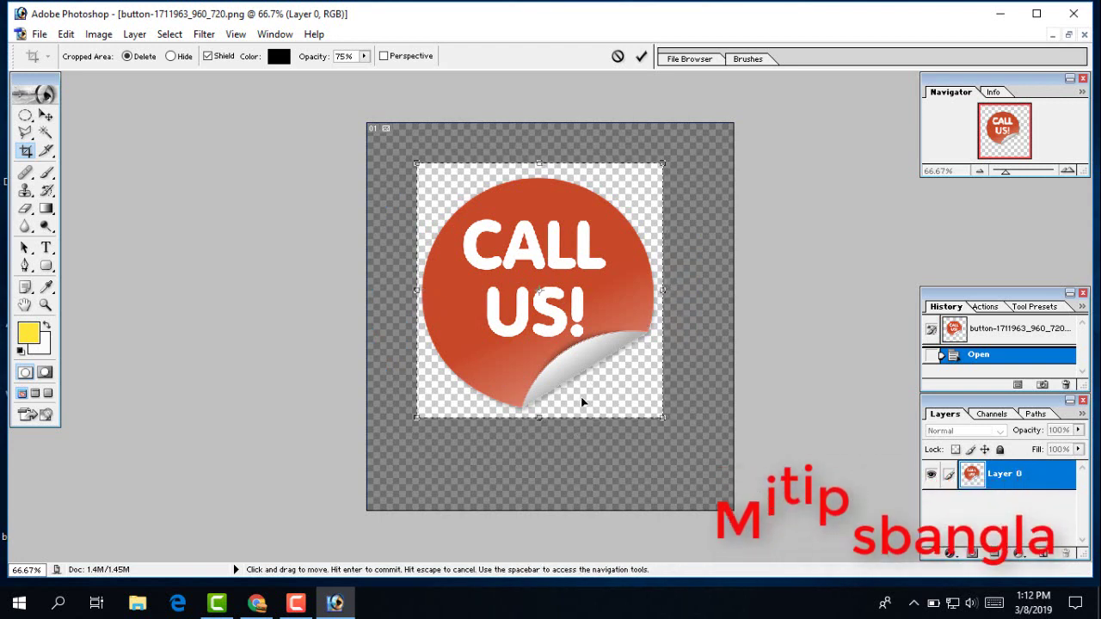
double_click(620, 408)
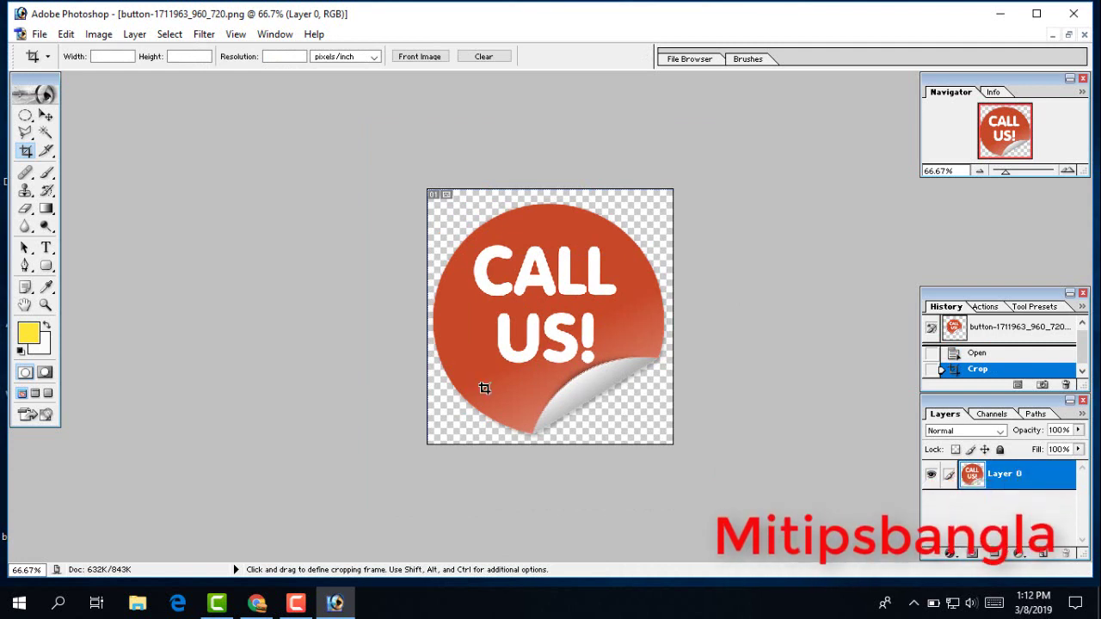
Step: Verify in Image Size that the cropped image is 456 × 473 pixels
left_click(98, 35)
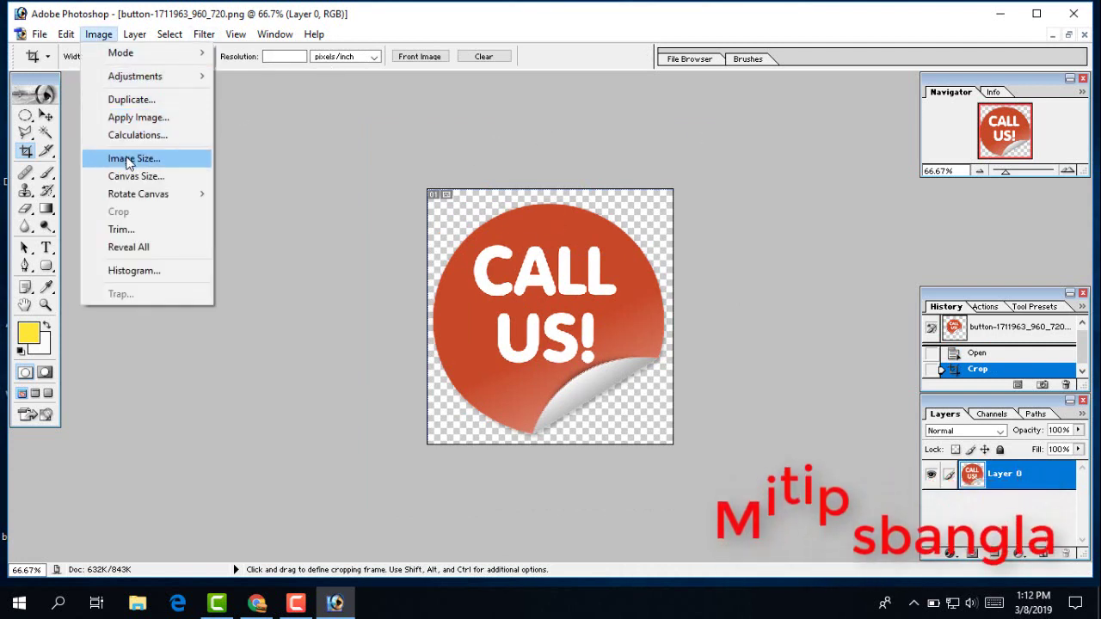
left_click(156, 162)
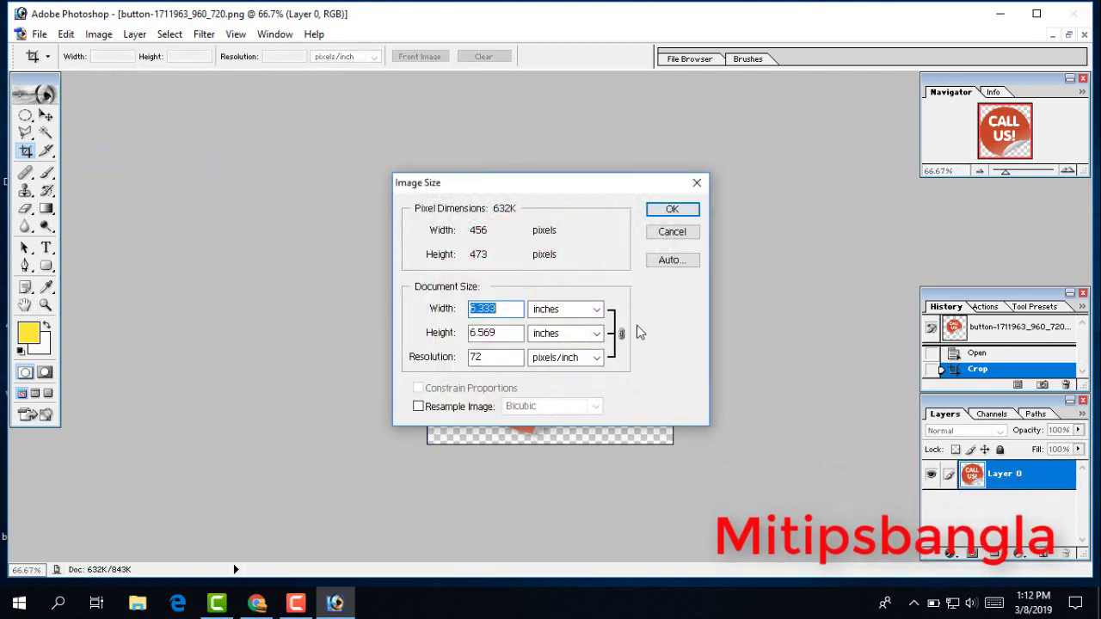
mouse_move(554, 196)
left_mouse_down()
mouse_move(707, 248)
mouse_move(567, 327)
mouse_move(540, 300)
left_mouse_up()
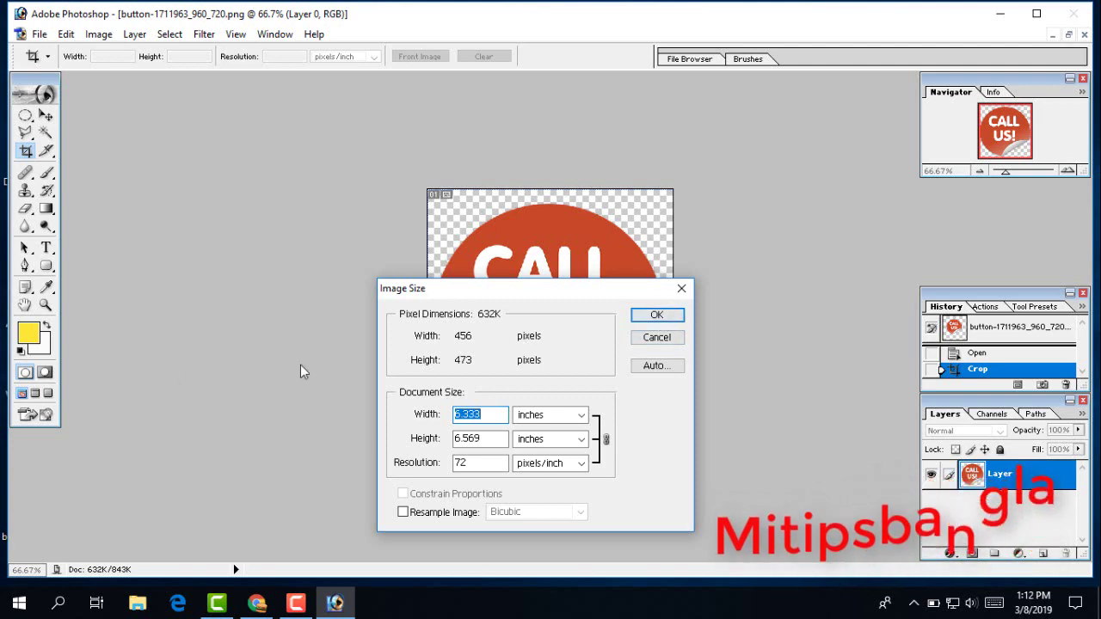
left_click(679, 290)
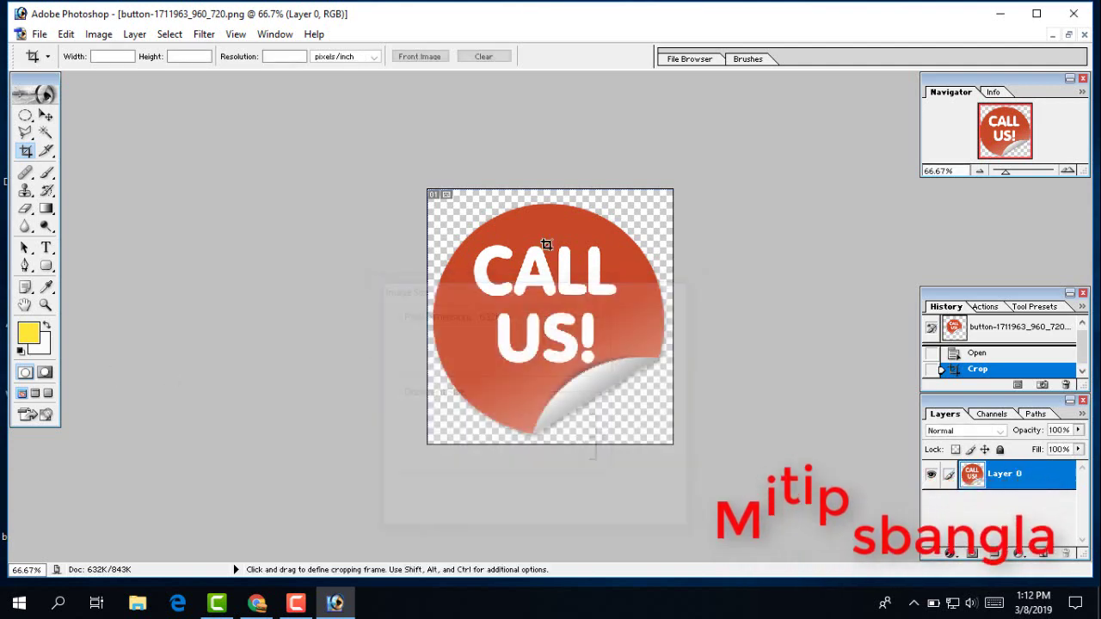
Step: Save the CALL US! badge as a CompuServe GIF copy under an edited file name
left_click(40, 34)
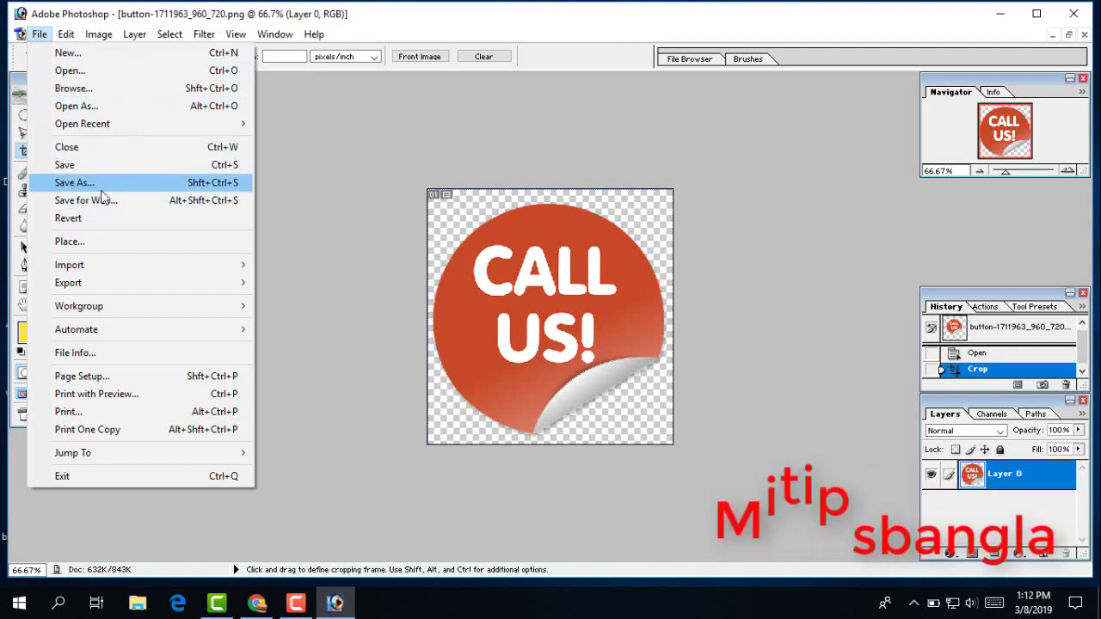
left_click(101, 184)
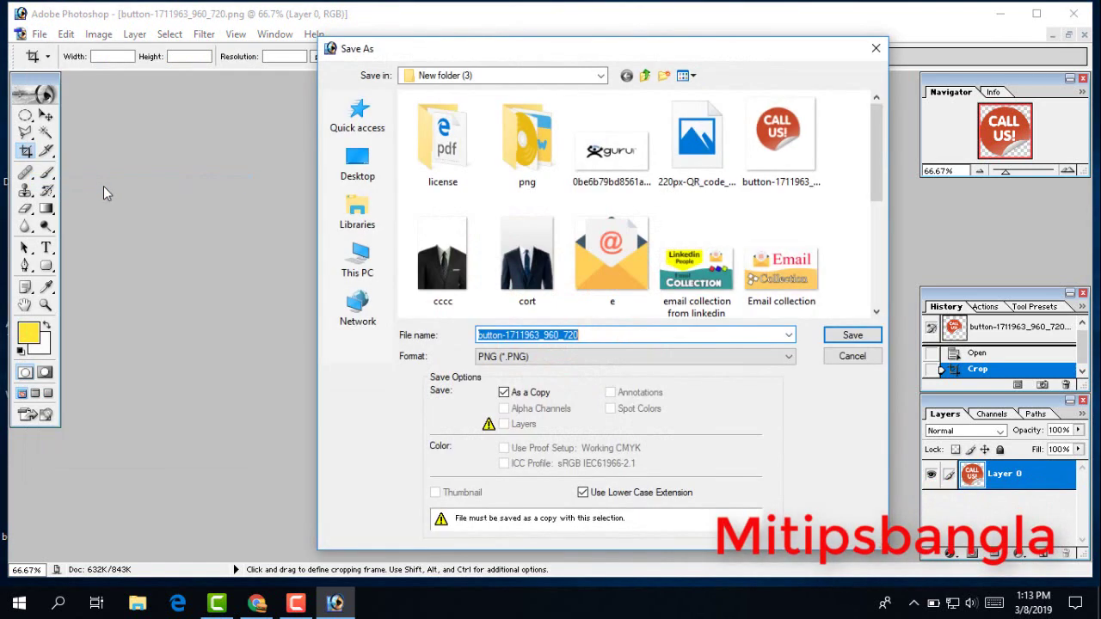
left_click(579, 356)
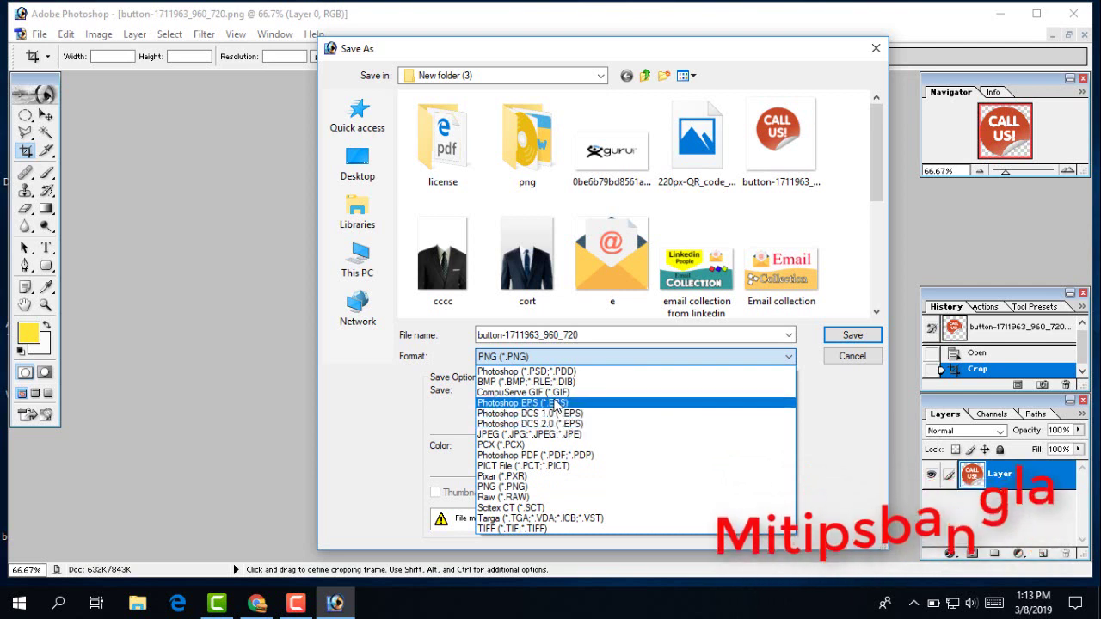
left_click(564, 393)
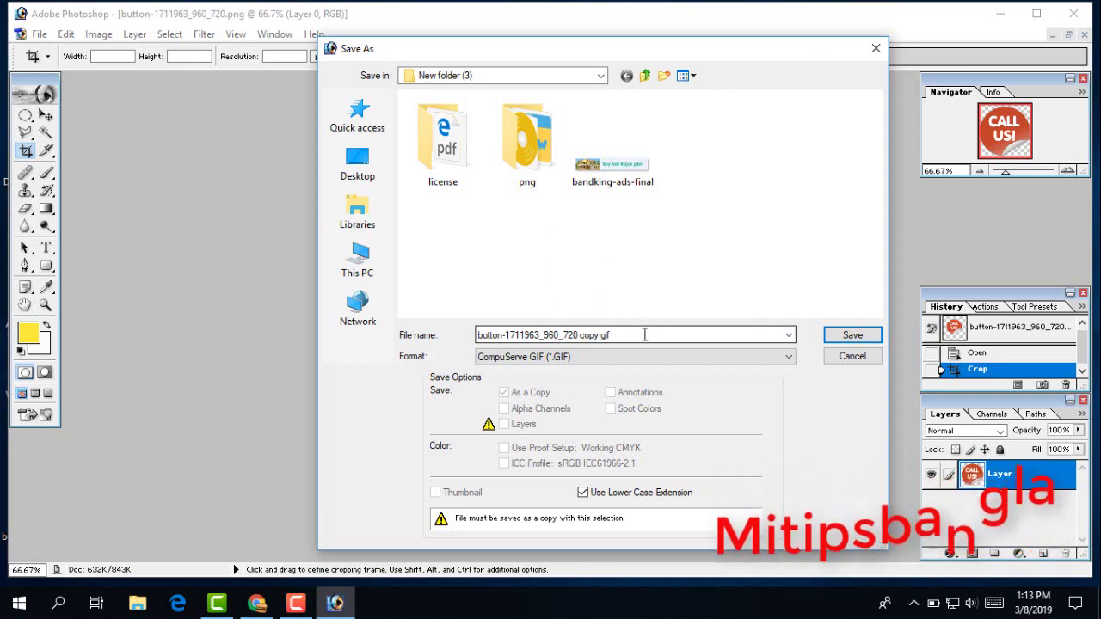
left_click(509, 336)
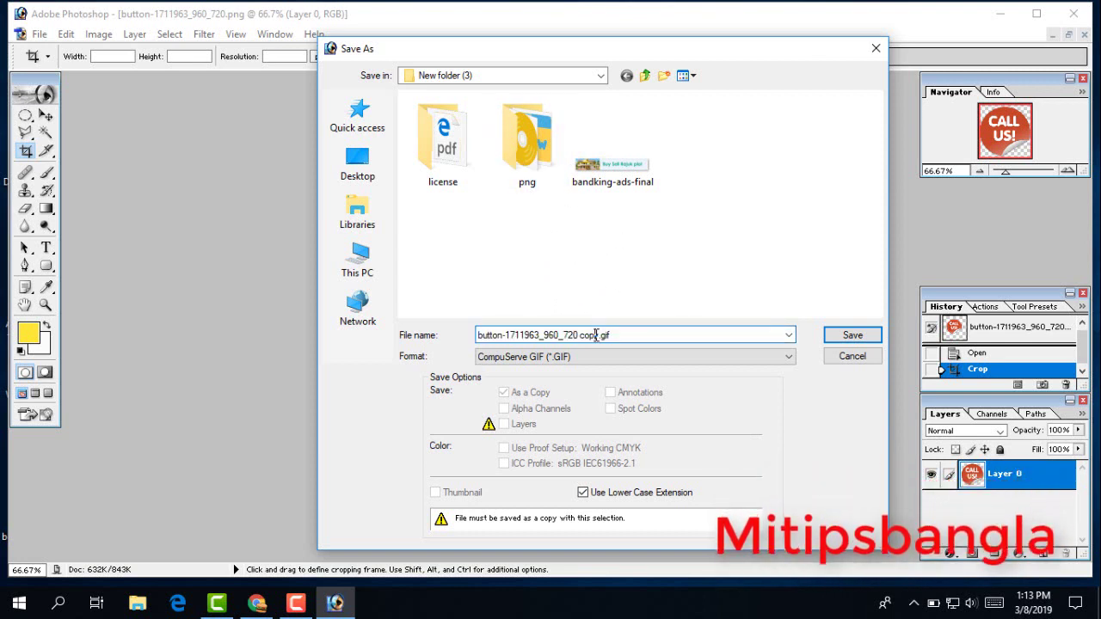
key("Left")
key("Left")
key("Left")
key("Left")
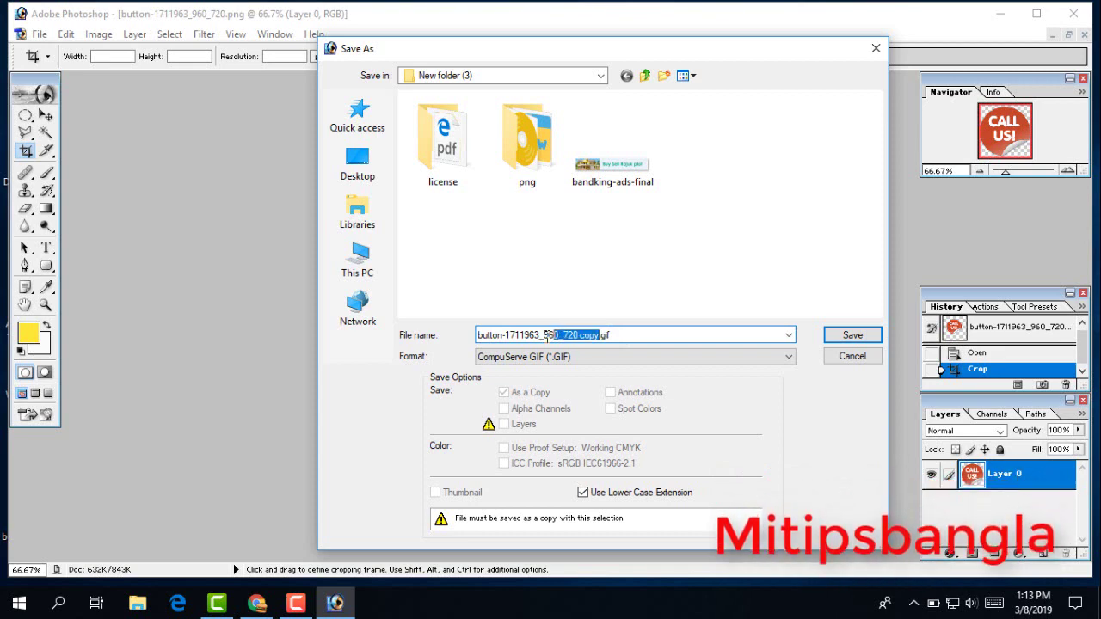
type("a")
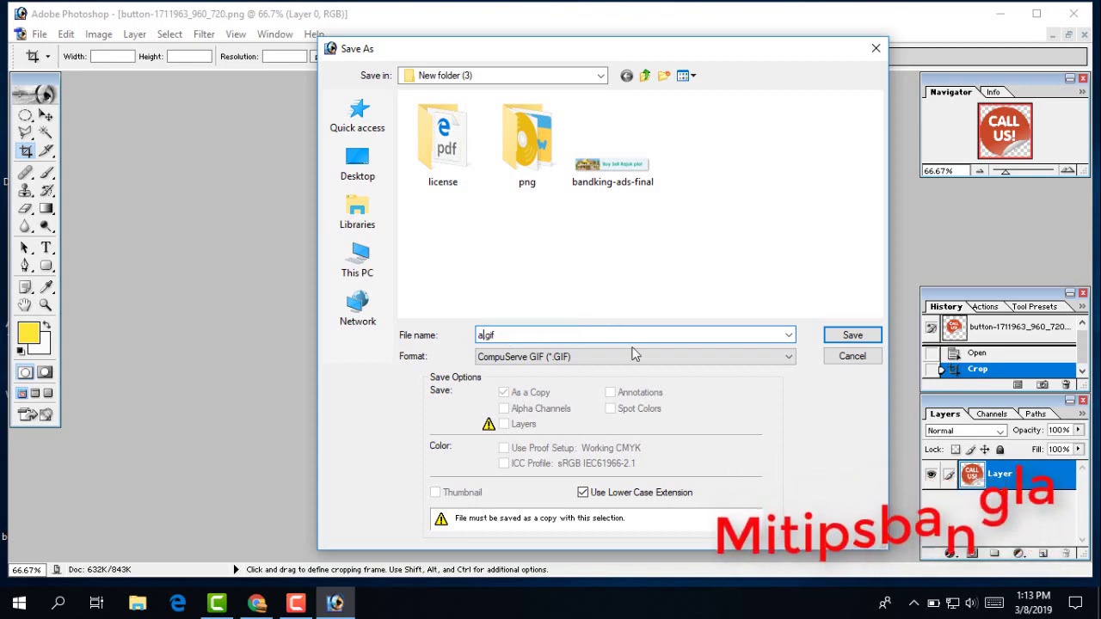
left_click(843, 339)
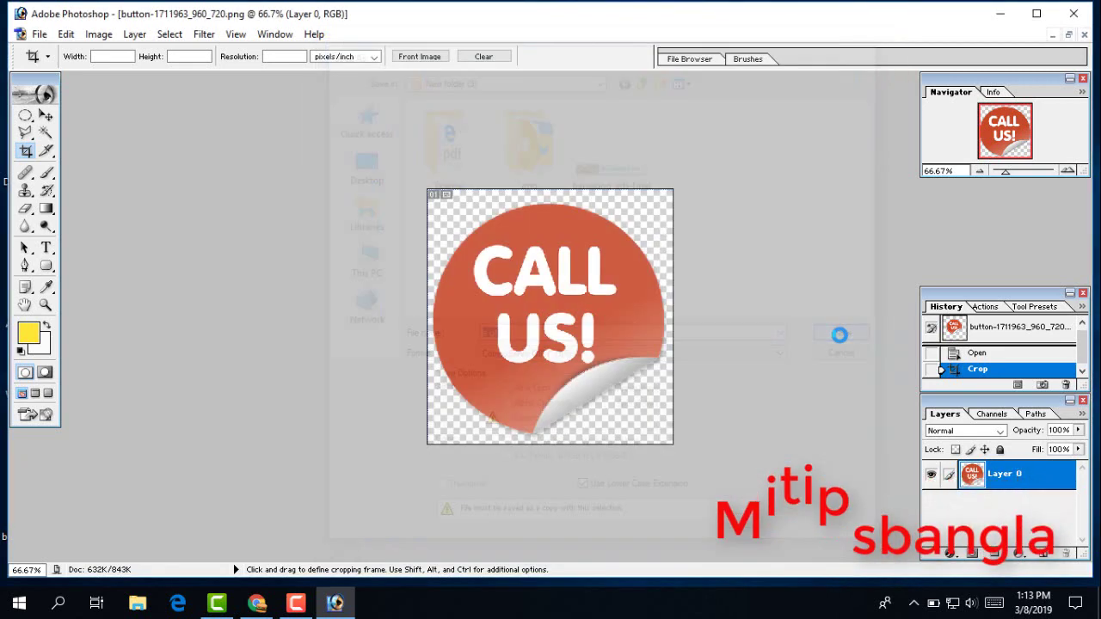
left_click(648, 225)
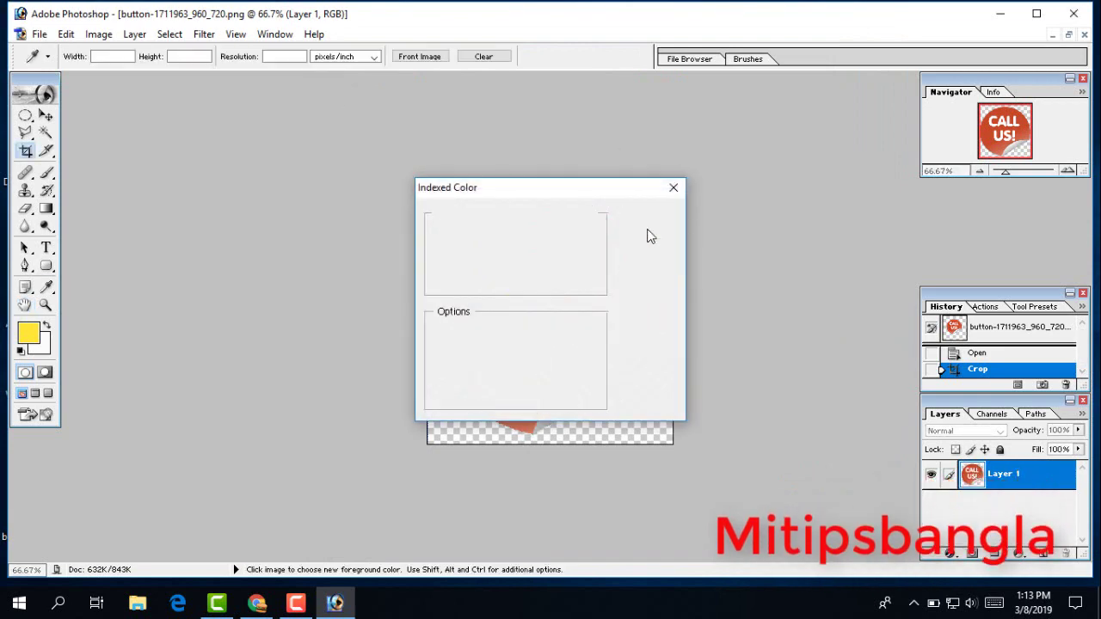
left_click(606, 293)
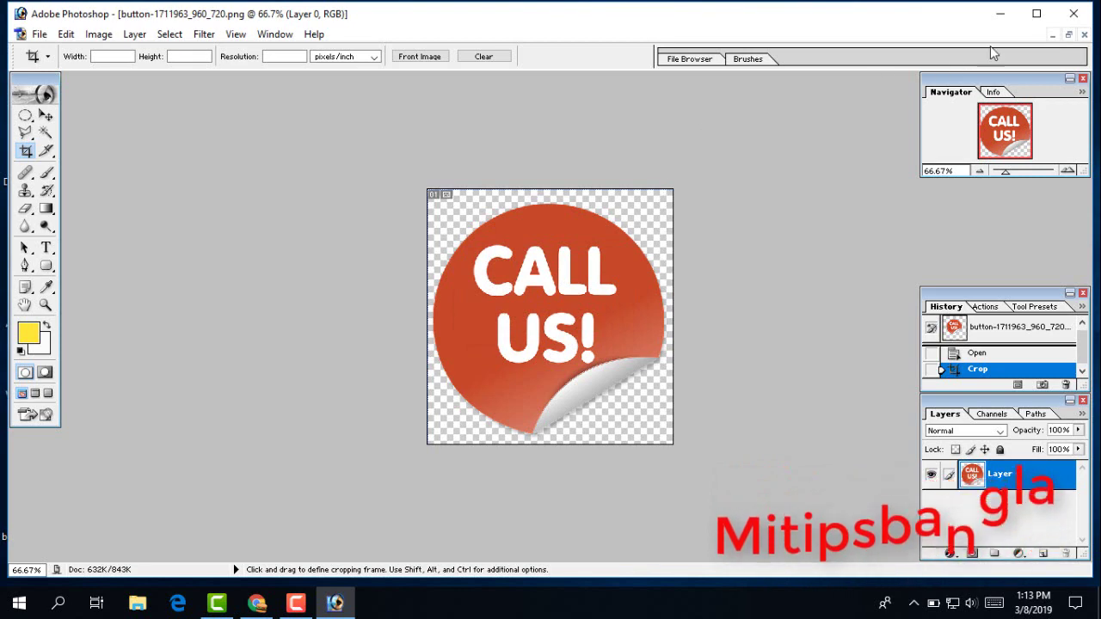
Step: Restore the badge window and close it without saving changes
left_click(1068, 34)
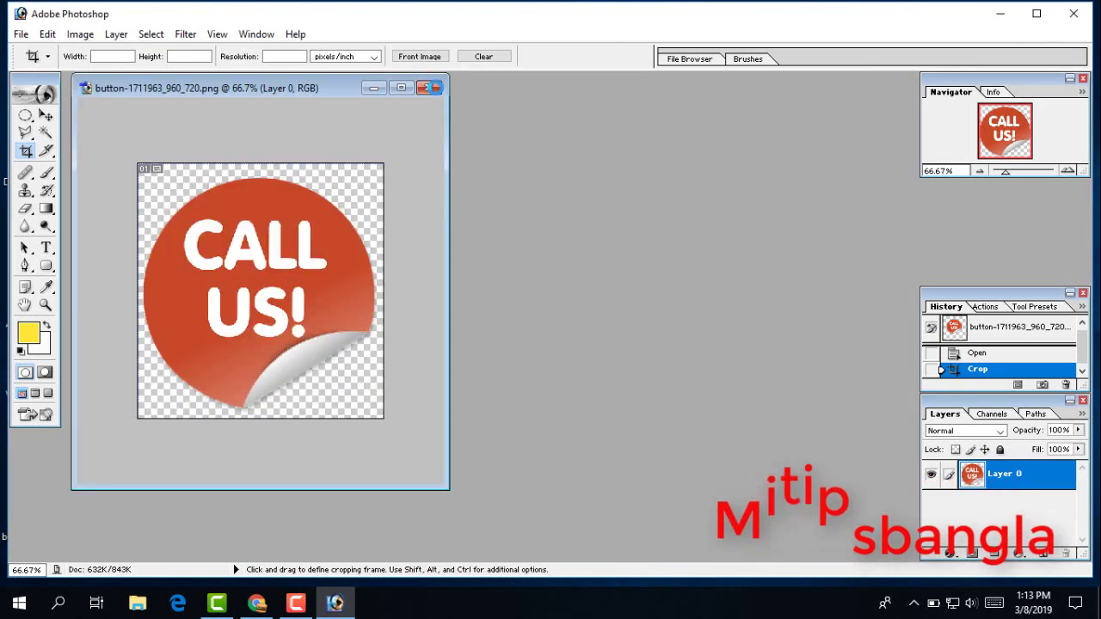
left_click(428, 87)
left_click(503, 233)
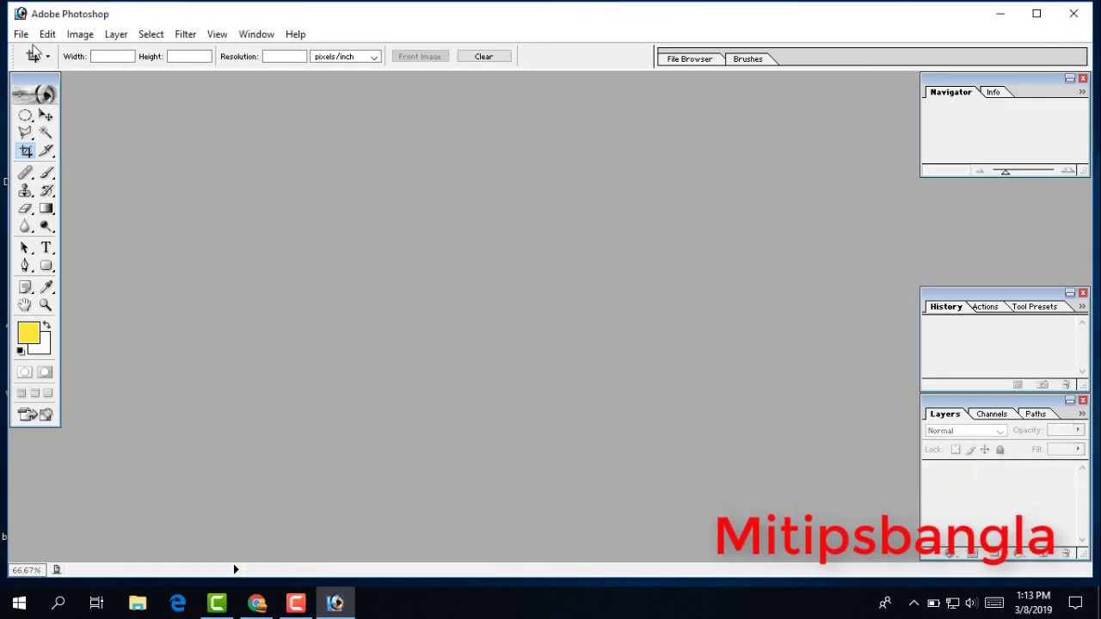
Step: Open house-north-fifth.png and maximize its window
left_click(21, 34)
left_click(39, 70)
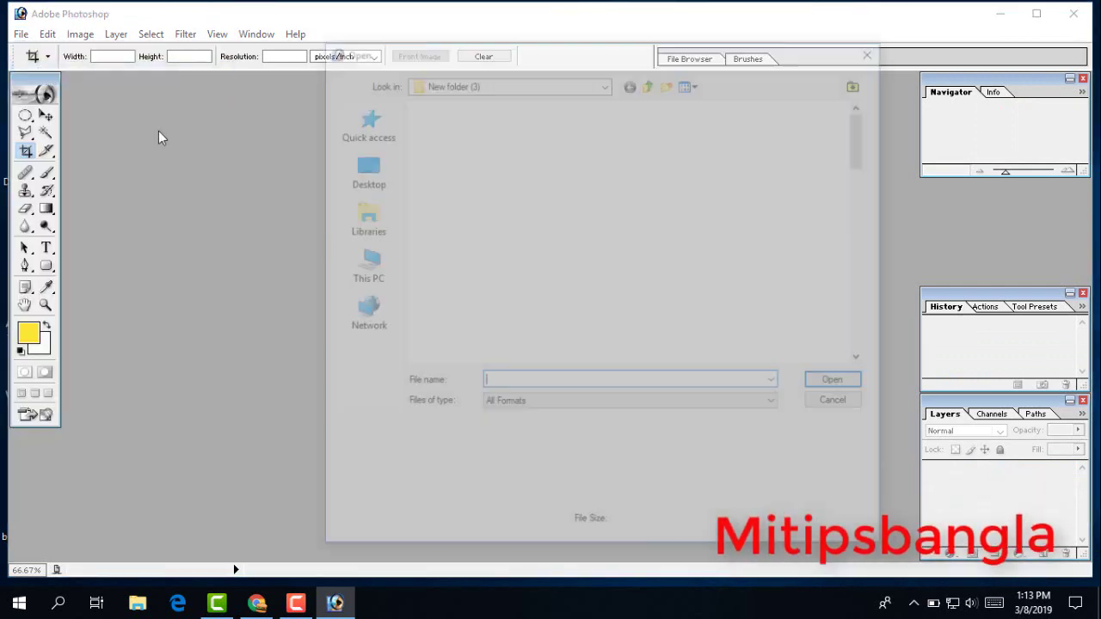
mouse_move(864, 155)
left_mouse_down()
mouse_move(865, 249)
mouse_move(867, 238)
left_mouse_up()
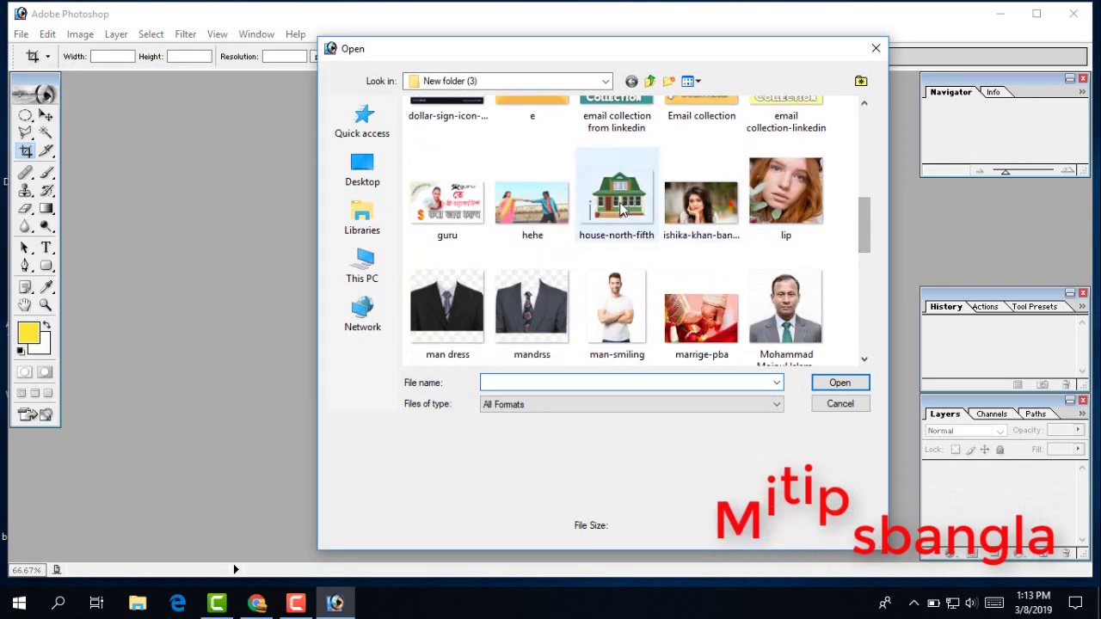
left_click(623, 211)
left_click(839, 384)
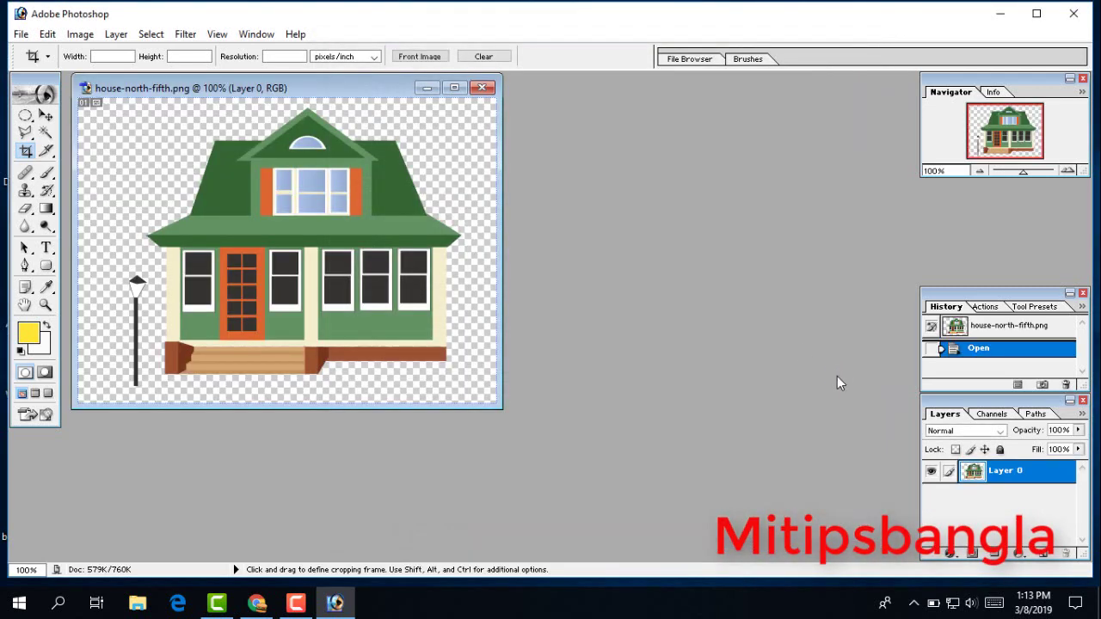
left_click(455, 89)
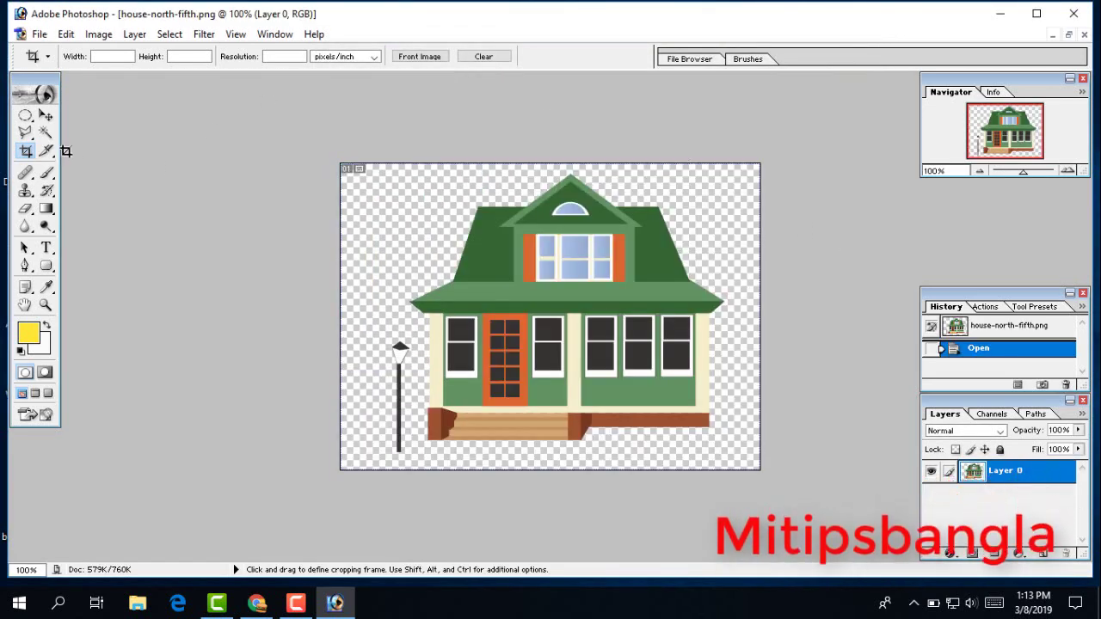
Step: Crop the image tightly around the house, trimming the transparent margins
left_click_drag(379, 176, 698, 455)
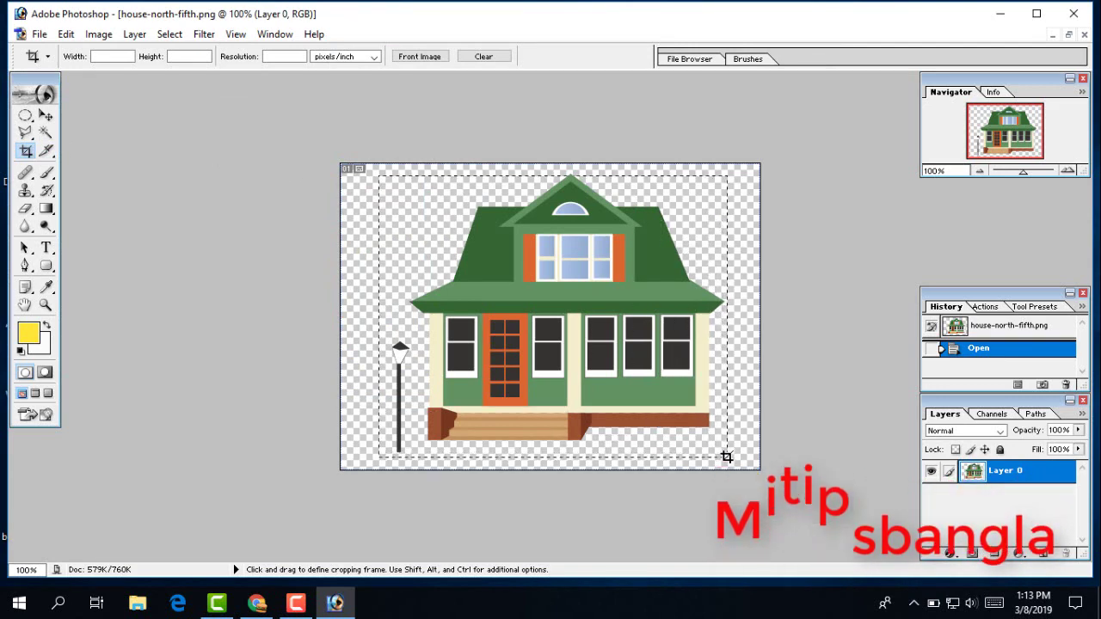
left_click_drag(725, 456, 730, 458)
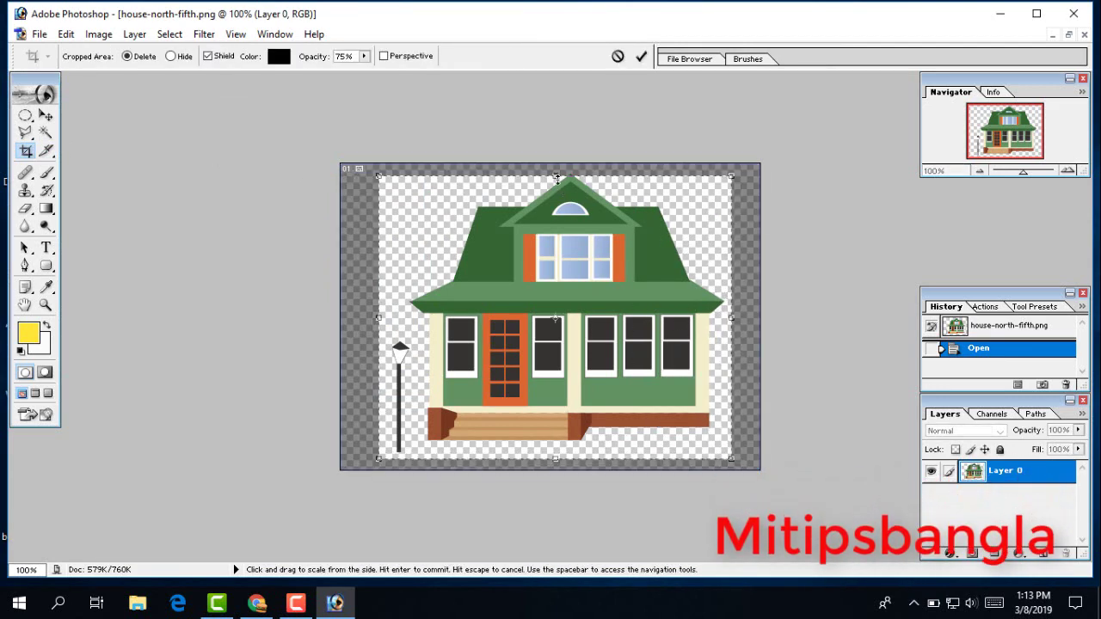
left_click_drag(555, 175, 554, 169)
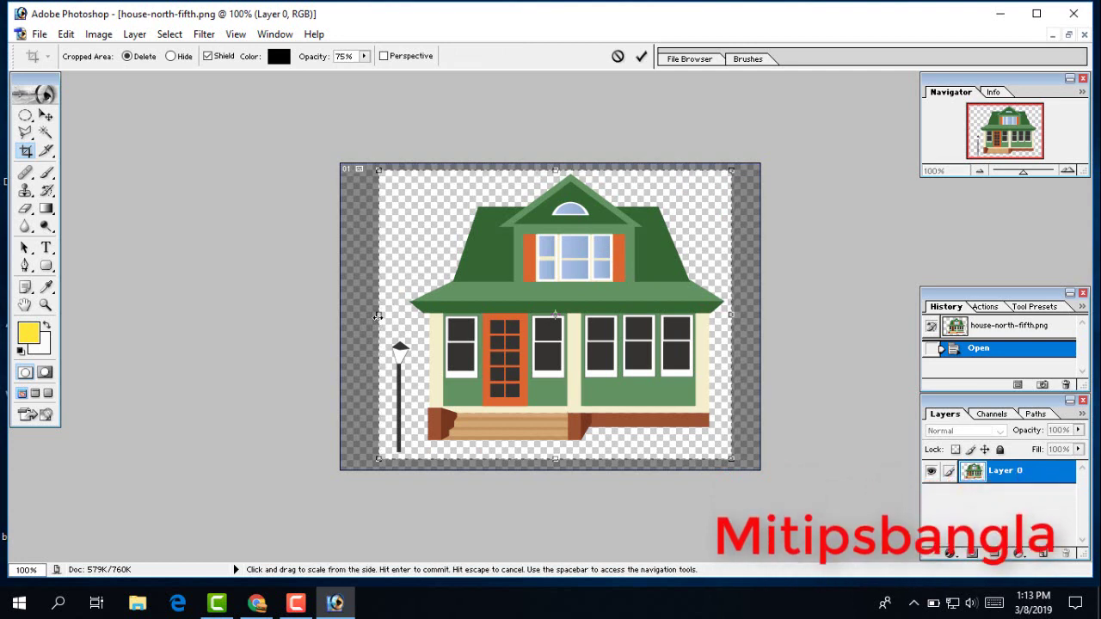
left_click_drag(378, 316, 373, 316)
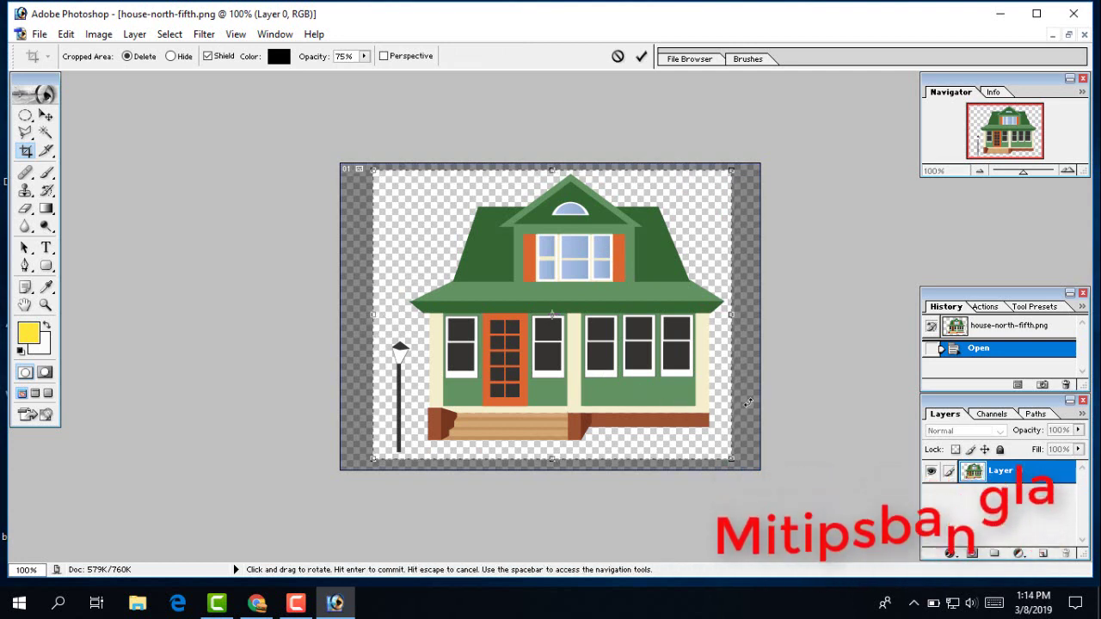
key("Return")
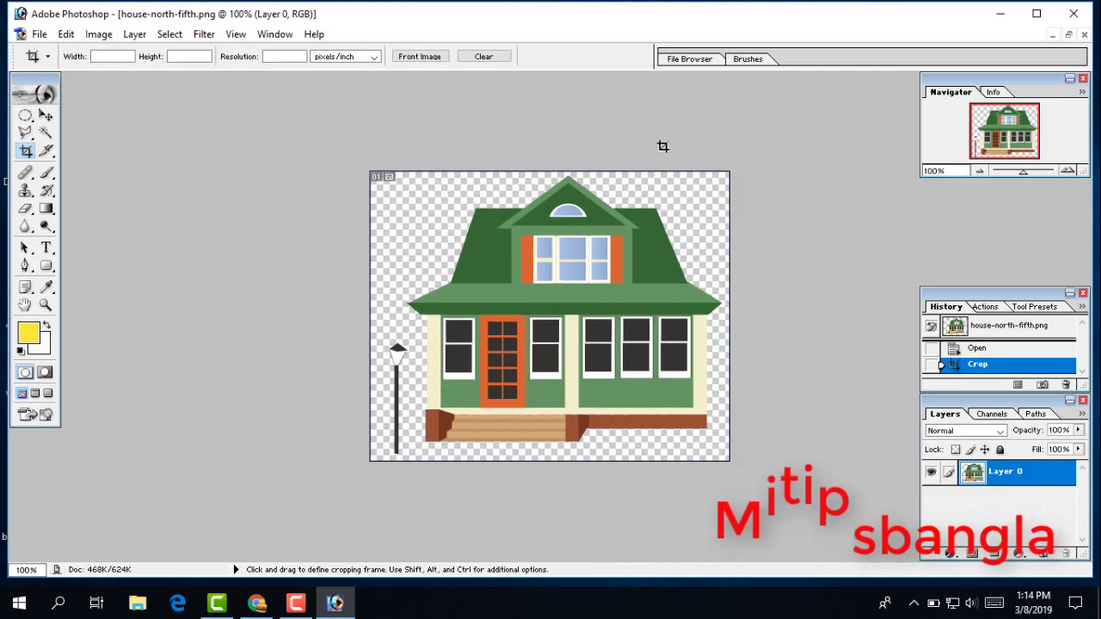
Step: Save a CompuServe GIF copy of the cropped house named h.gif, accepting default options
left_click(39, 35)
left_click(74, 182)
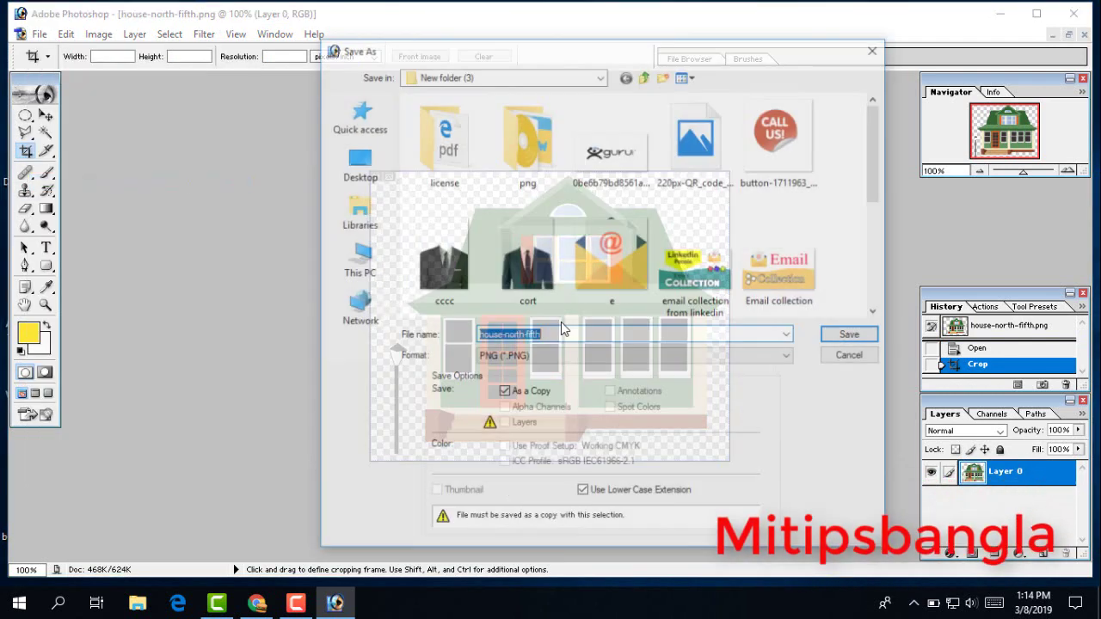
left_click(571, 358)
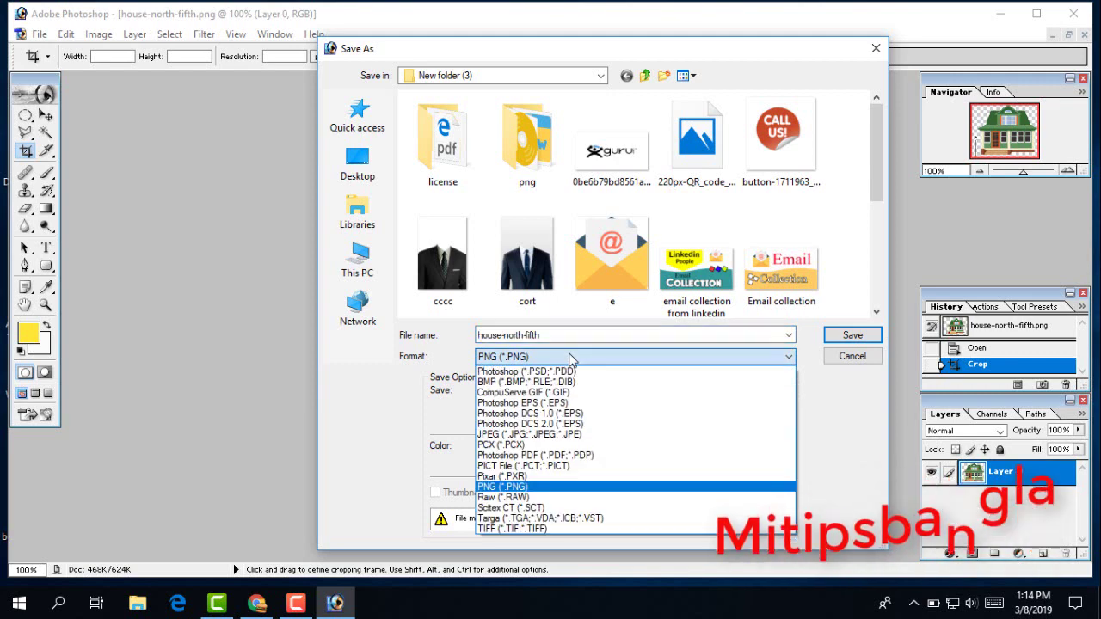
left_click(576, 395)
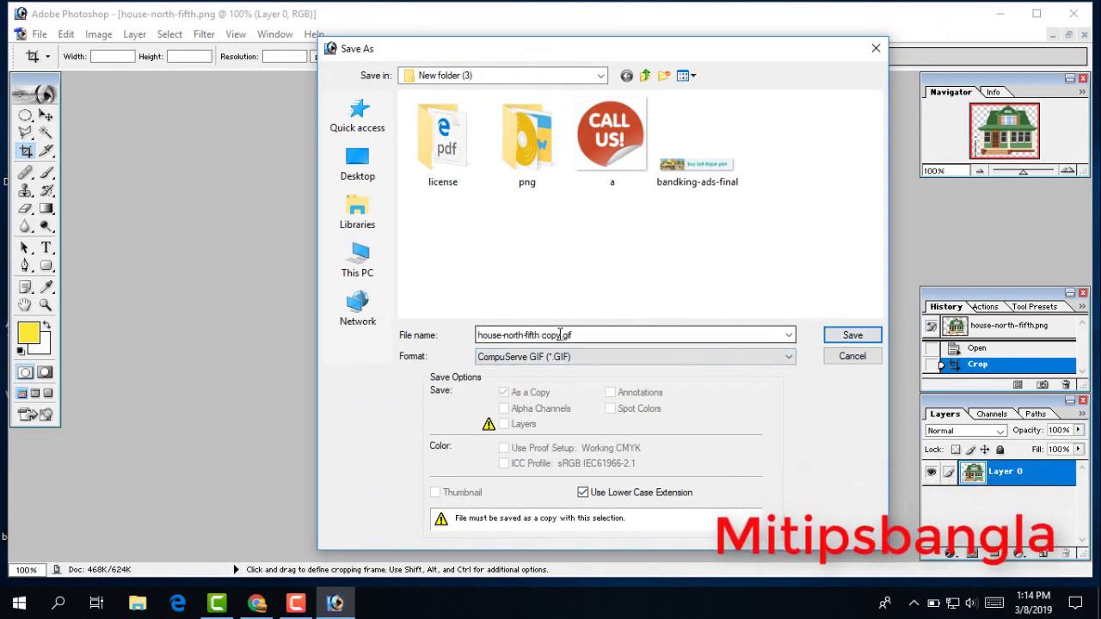
left_click(564, 335)
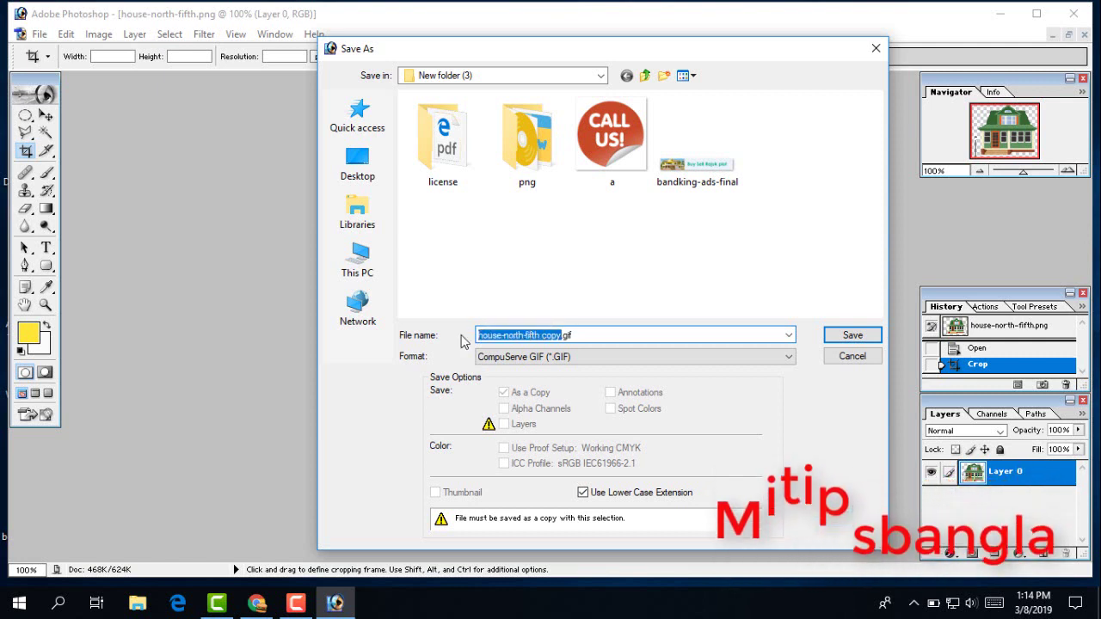
type("h")
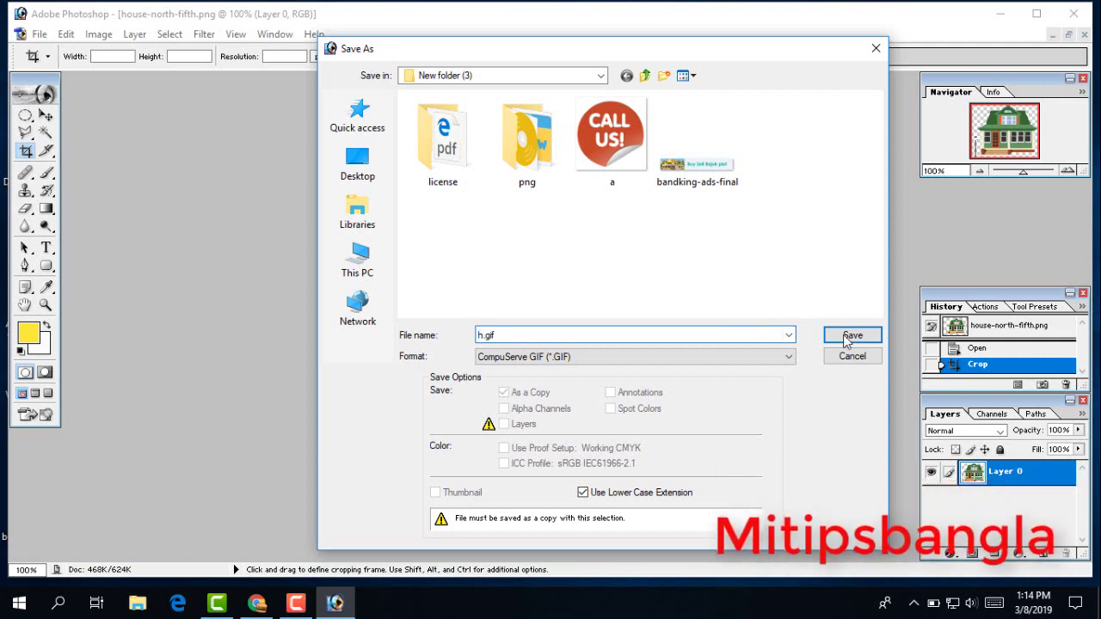
left_click(849, 339)
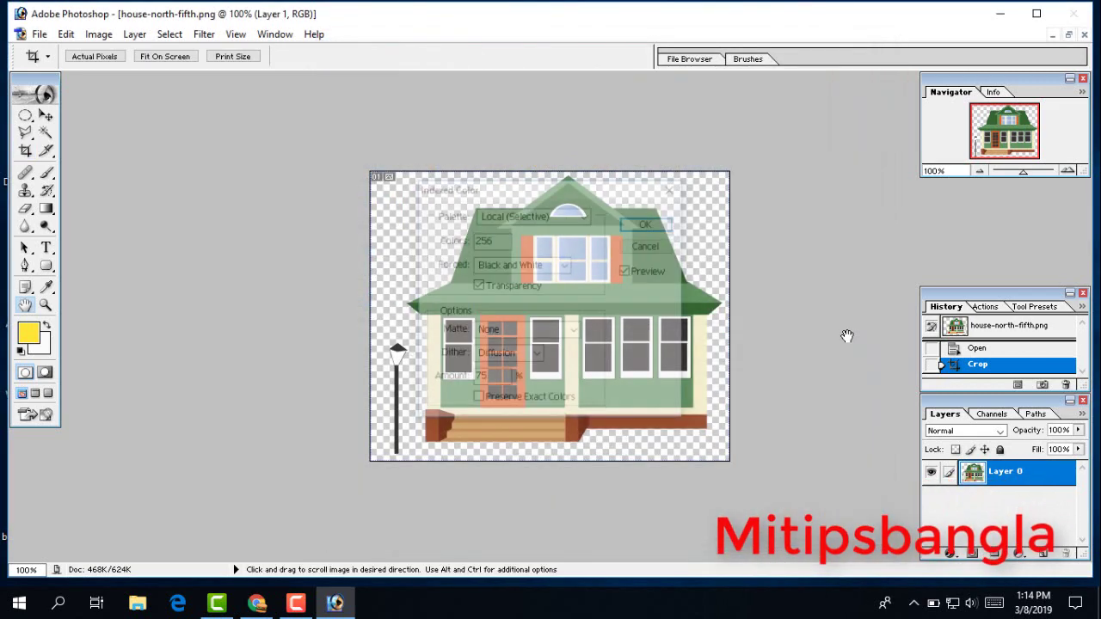
left_click(647, 223)
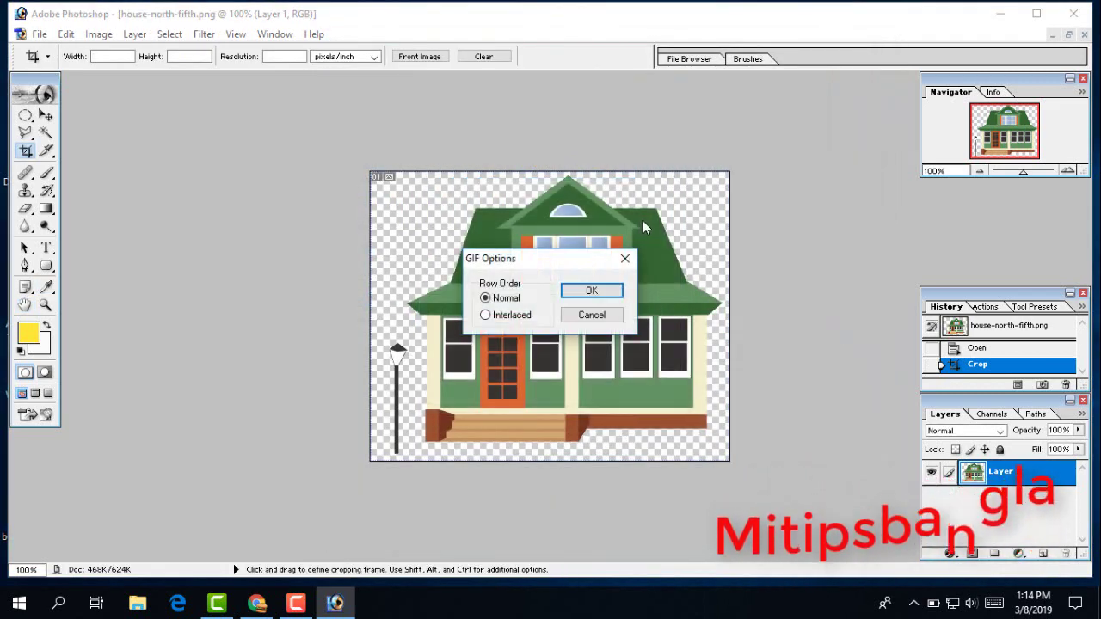
left_click(591, 290)
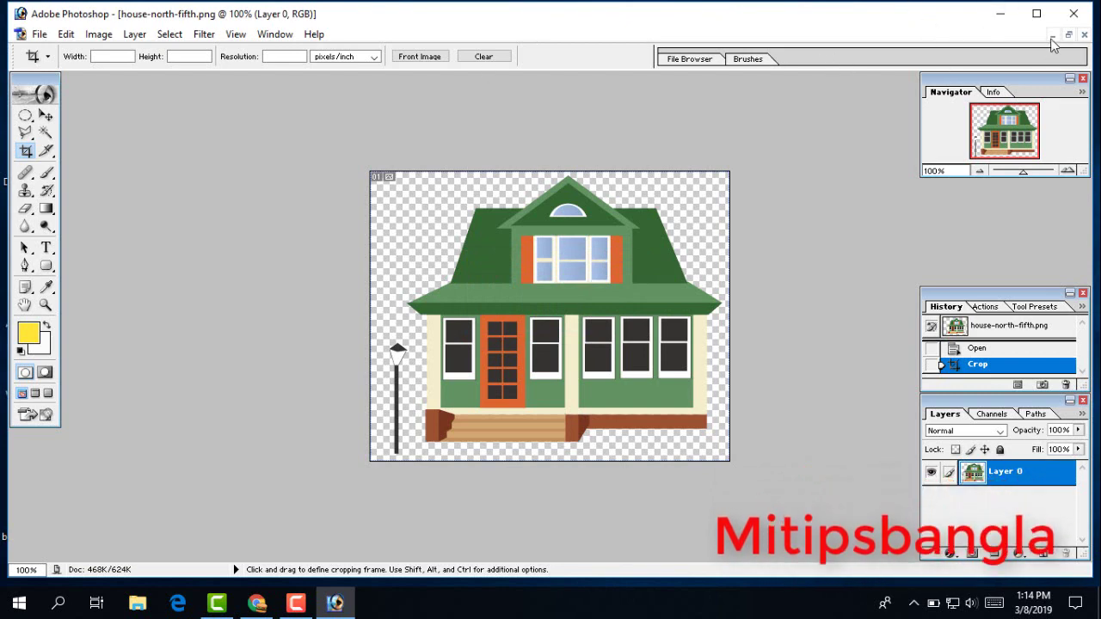
Step: Restore the house window and close it without saving changes
left_click(1068, 35)
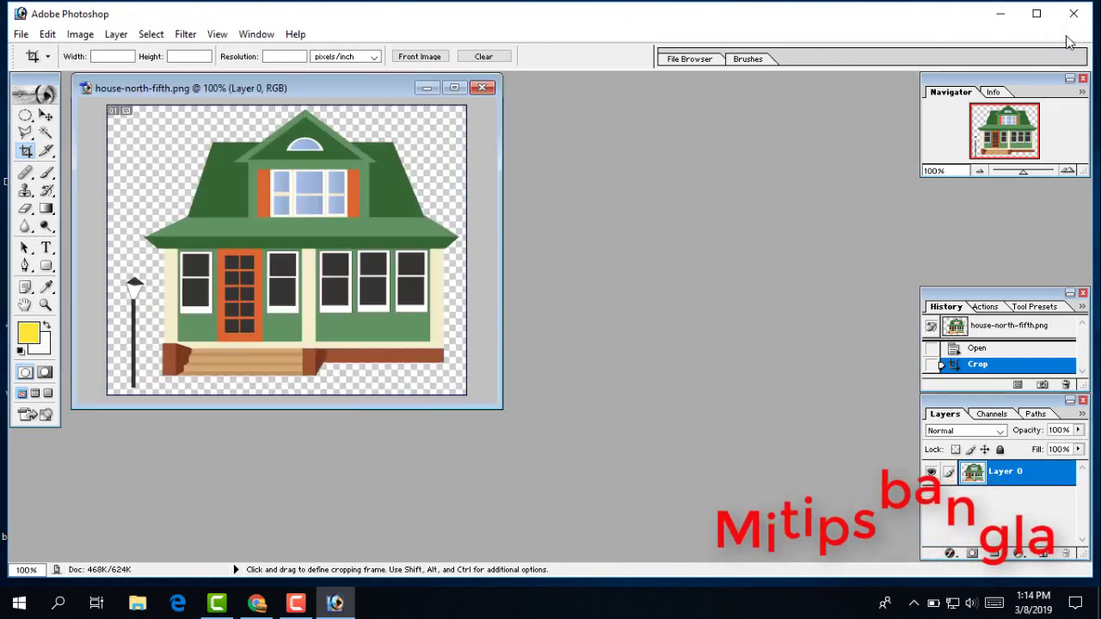
left_click(482, 88)
left_click(499, 228)
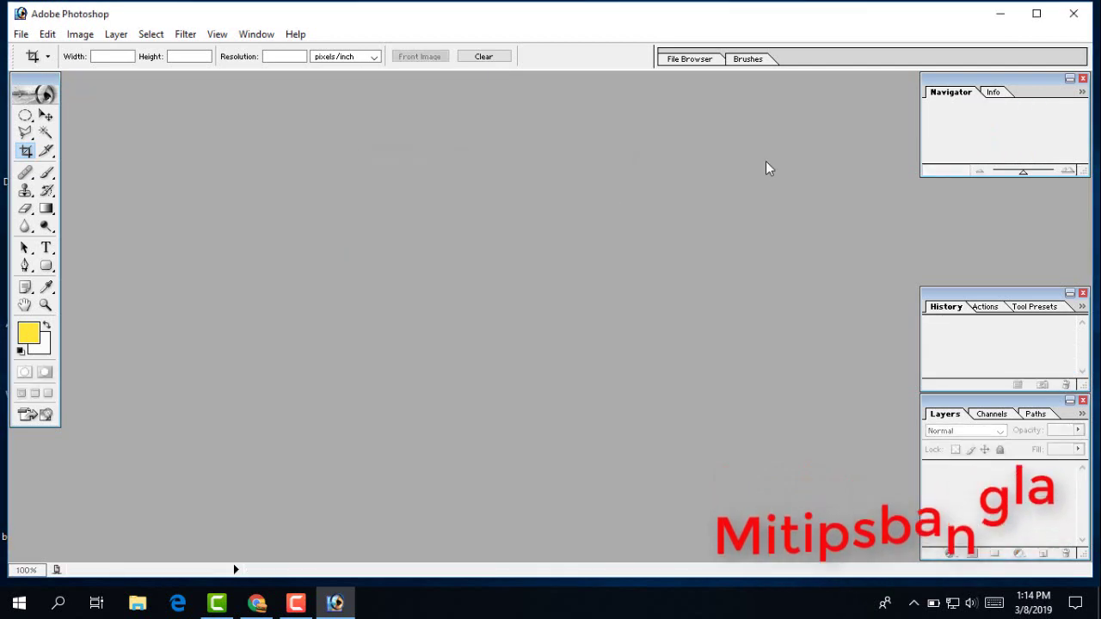
Step: Quit Photoshop and launch Adobe ImageReady 7.0 from the Start menu's Recently added list
left_click(1073, 14)
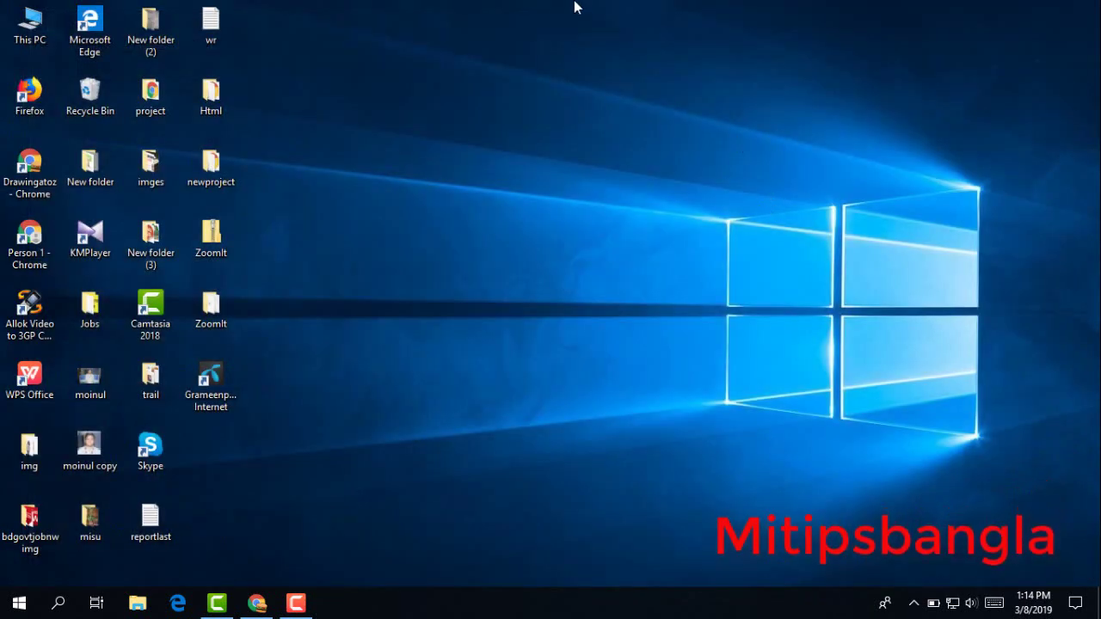
left_click(19, 602)
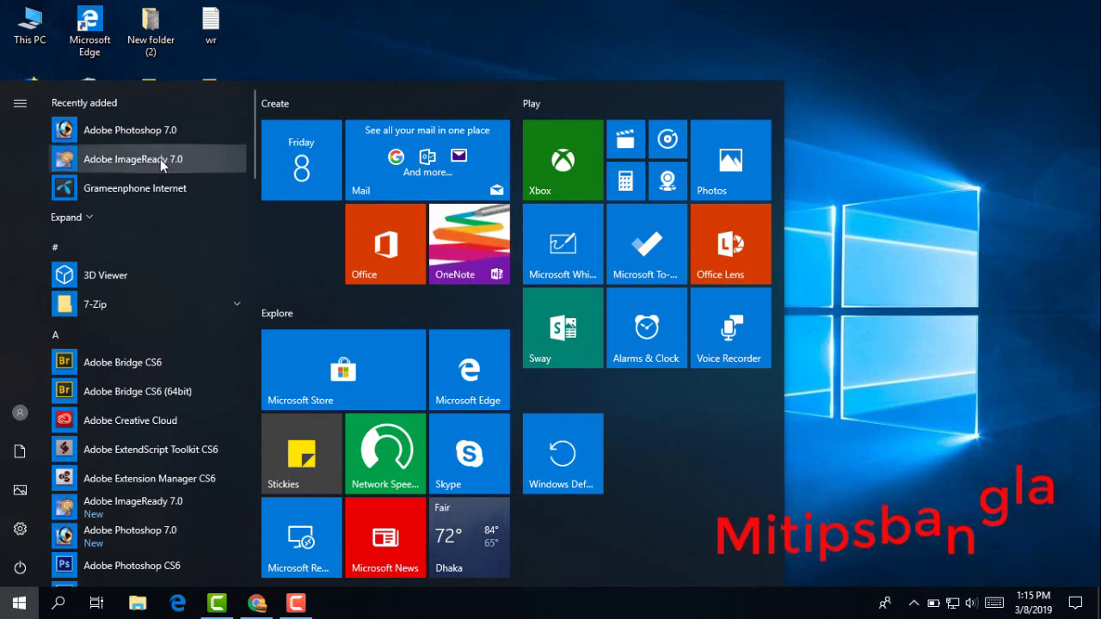
left_click(160, 159)
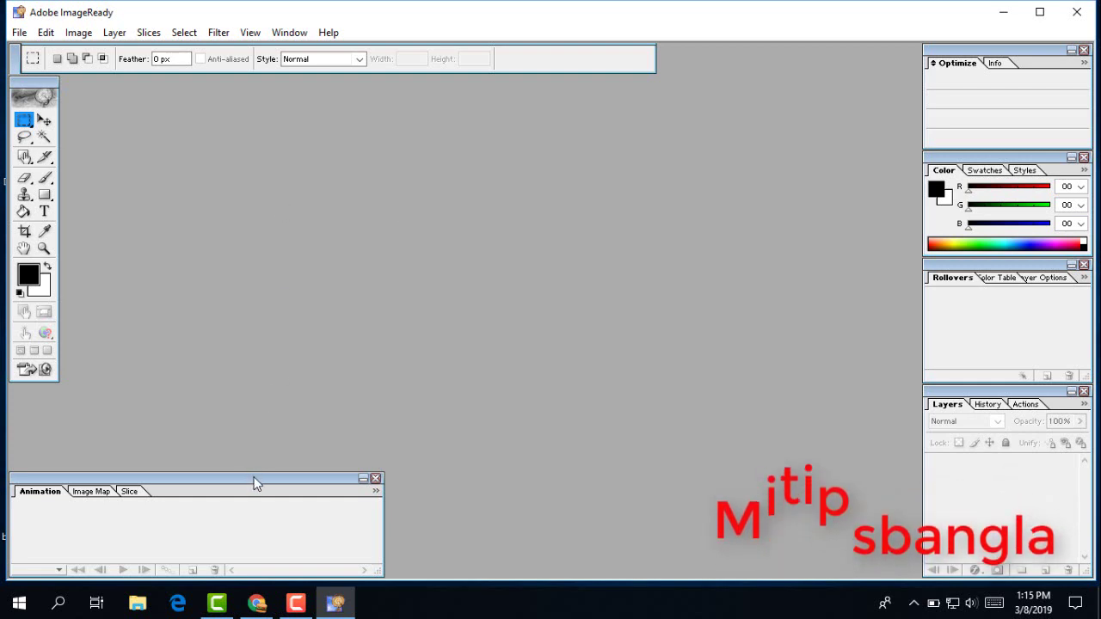
Step: Close and reopen the Animation palette via Window > Animation, placing it lower middle
left_click_drag(311, 475, 270, 489)
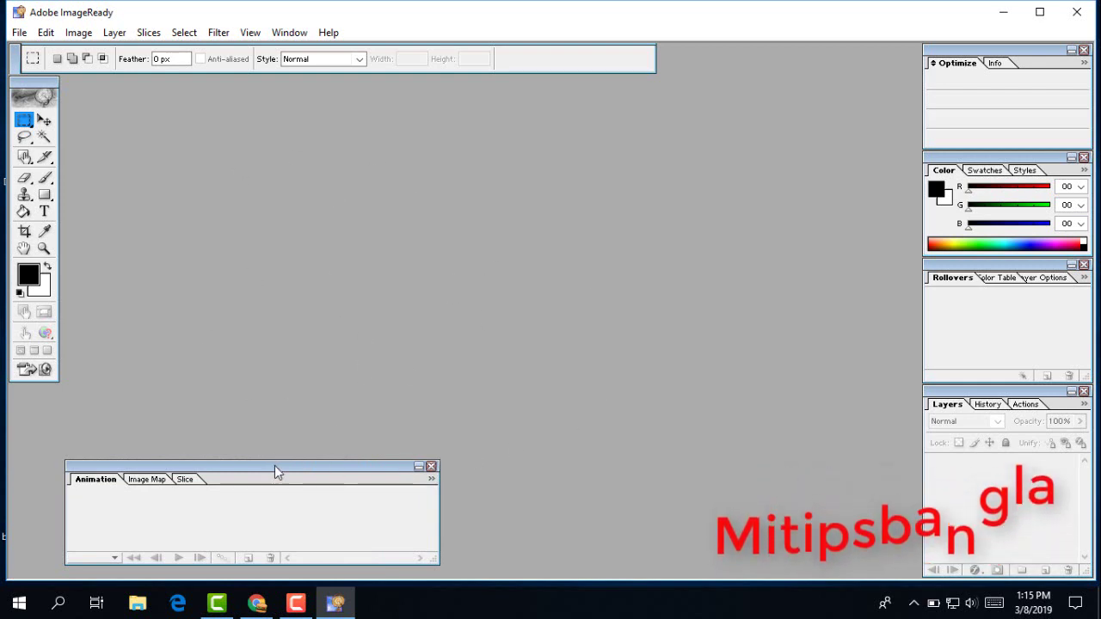
left_click_drag(295, 465, 291, 466)
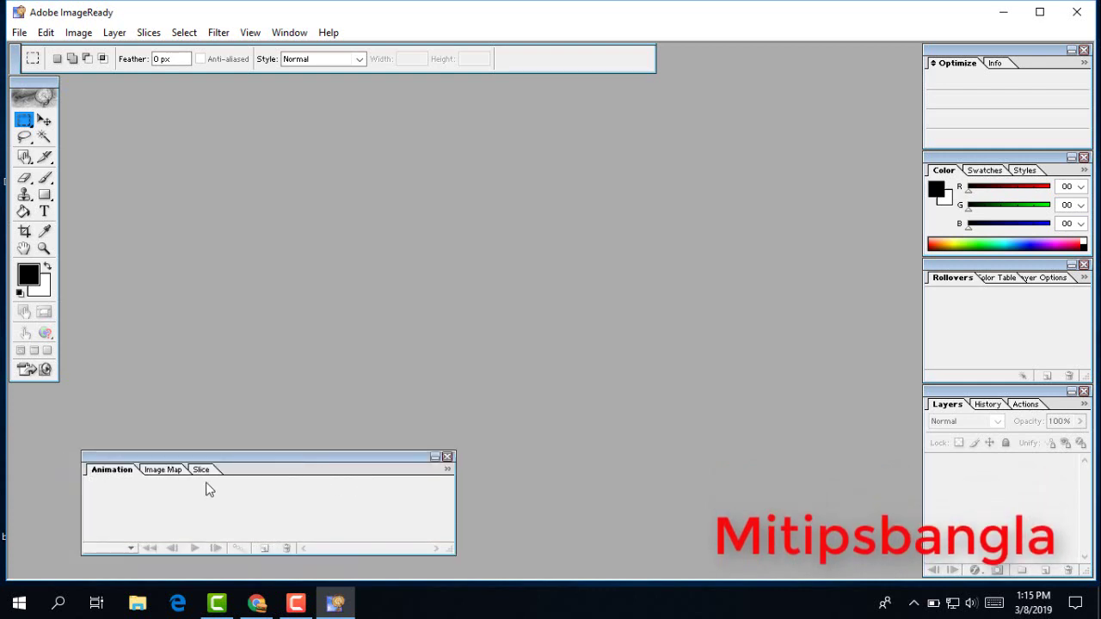
left_click(447, 456)
left_click(291, 33)
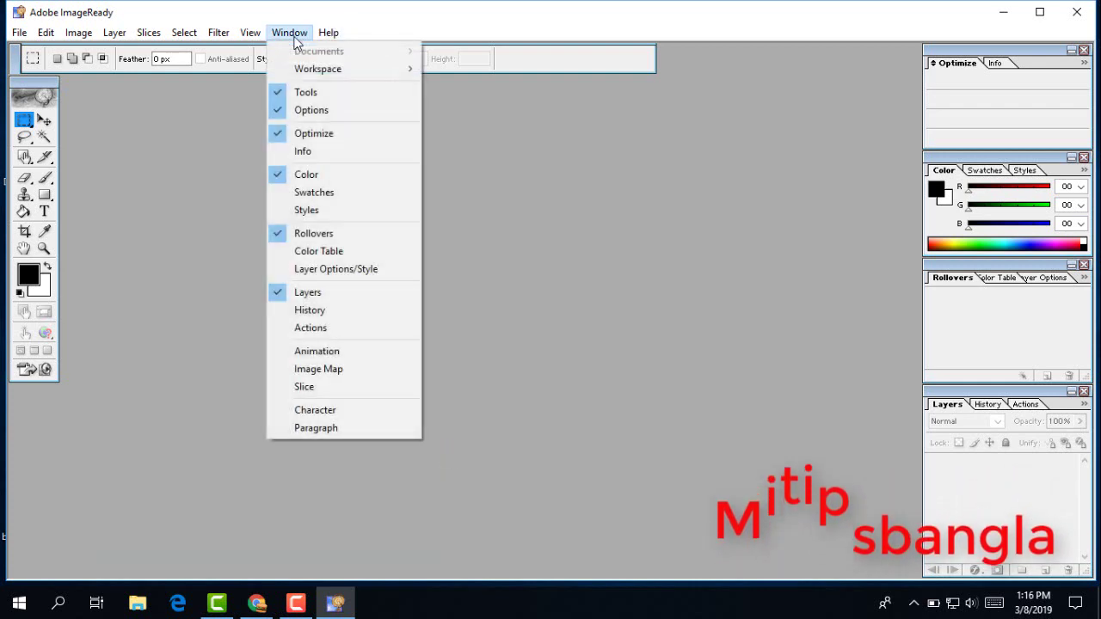
left_click(321, 353)
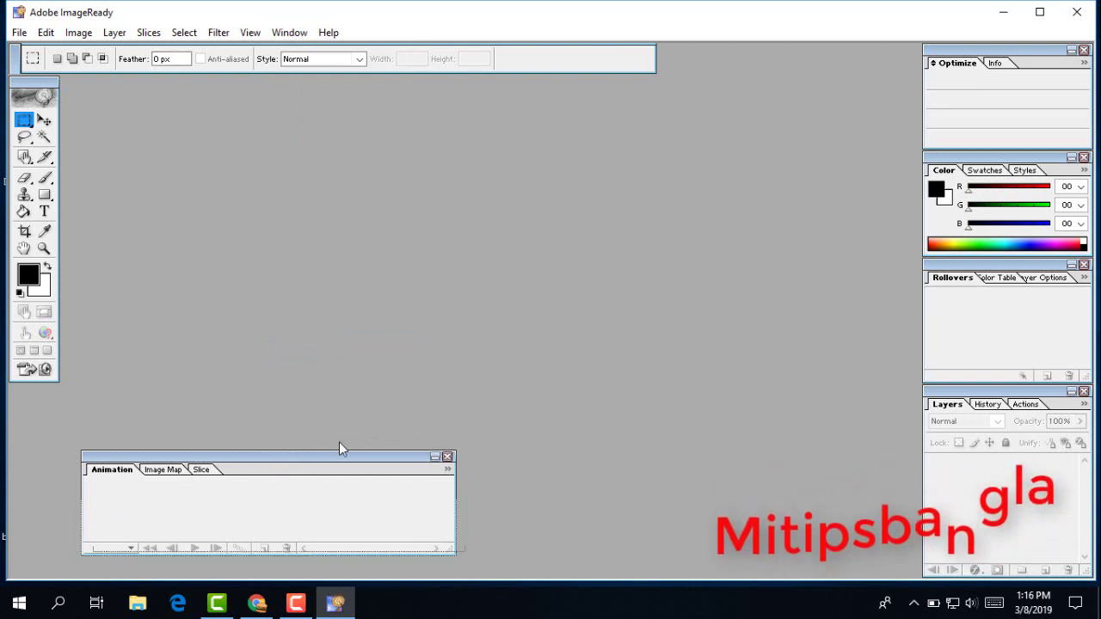
left_click_drag(337, 453, 400, 446)
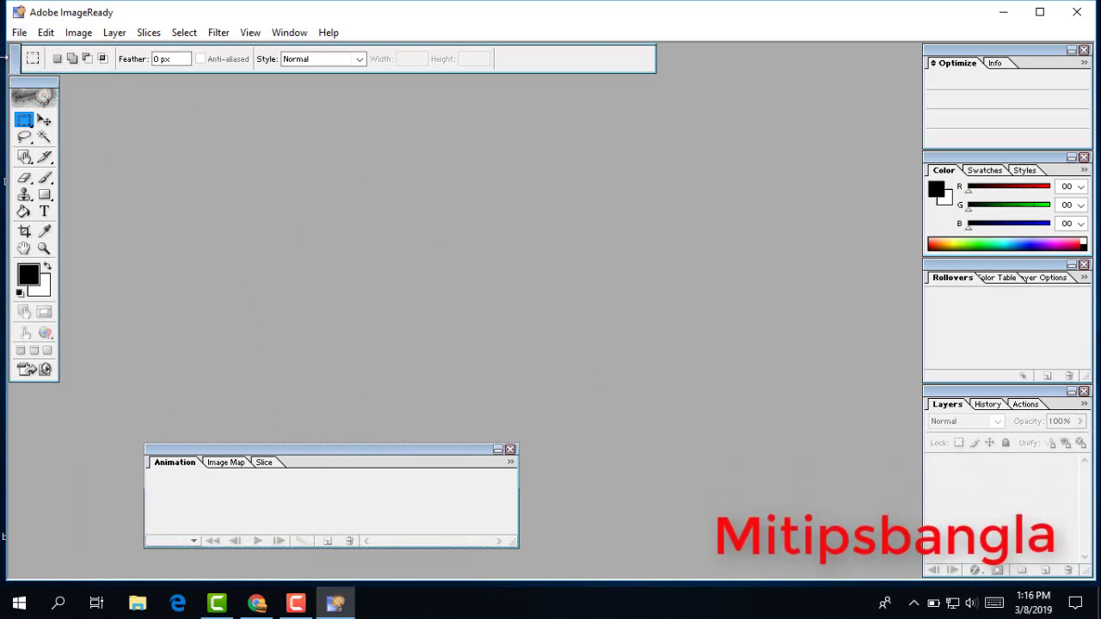
Step: Create a new 700 × 100 pixel white document and move its window lower right
left_click(21, 34)
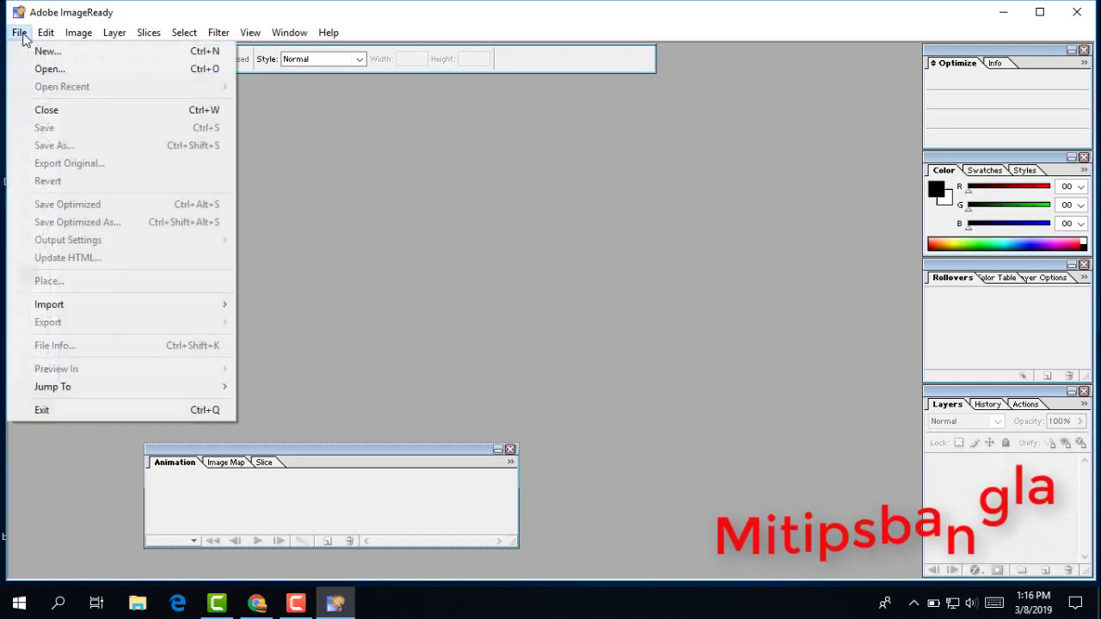
left_click(47, 52)
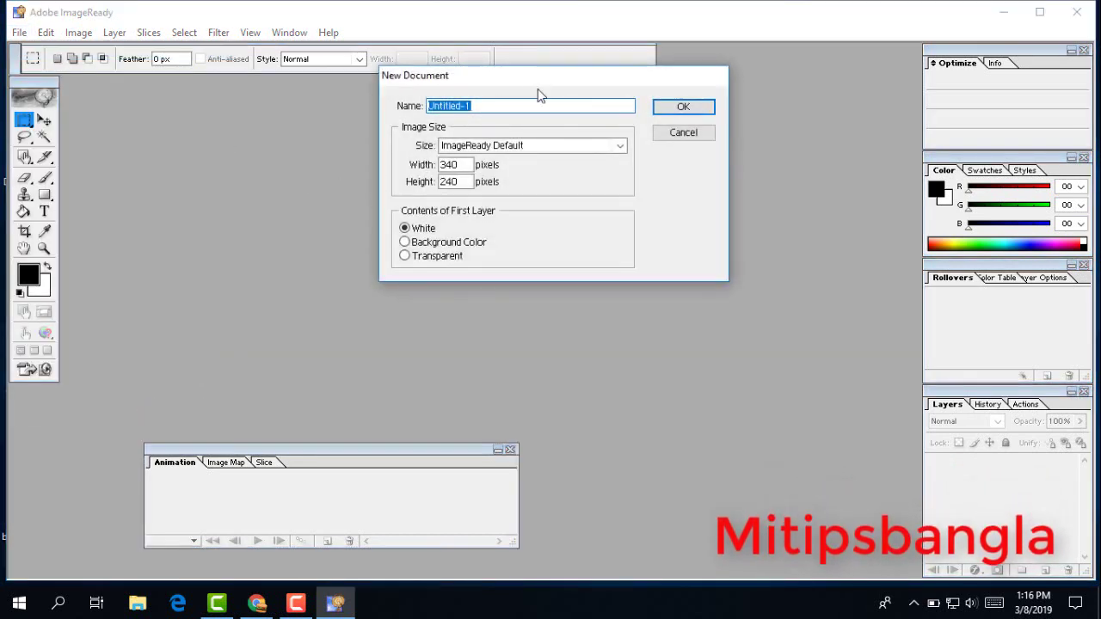
left_click_drag(537, 93, 530, 158)
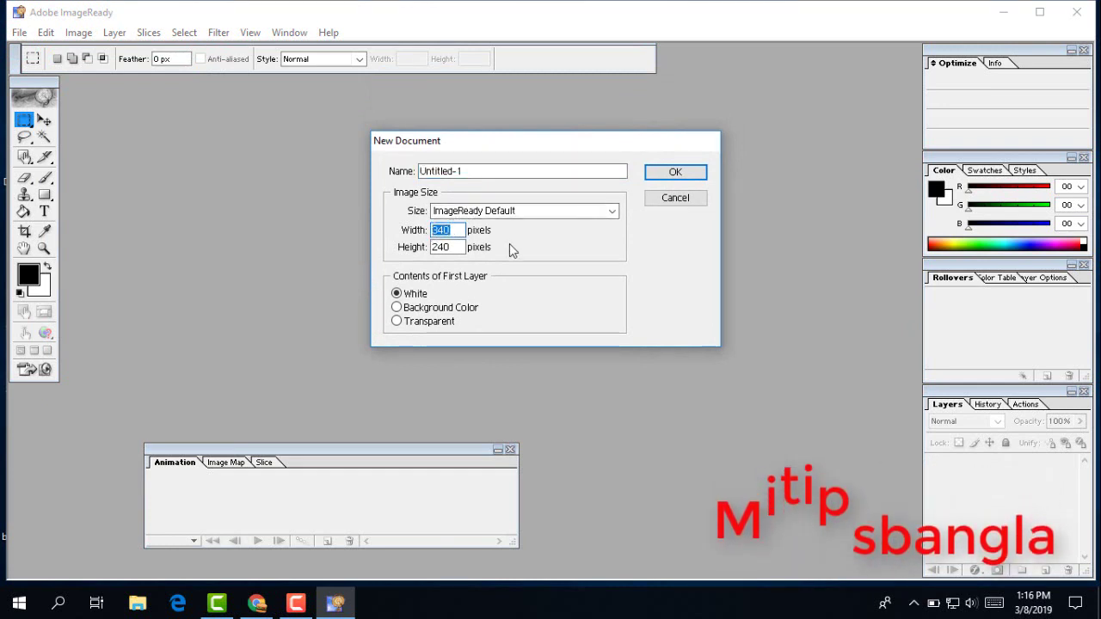
type("700")
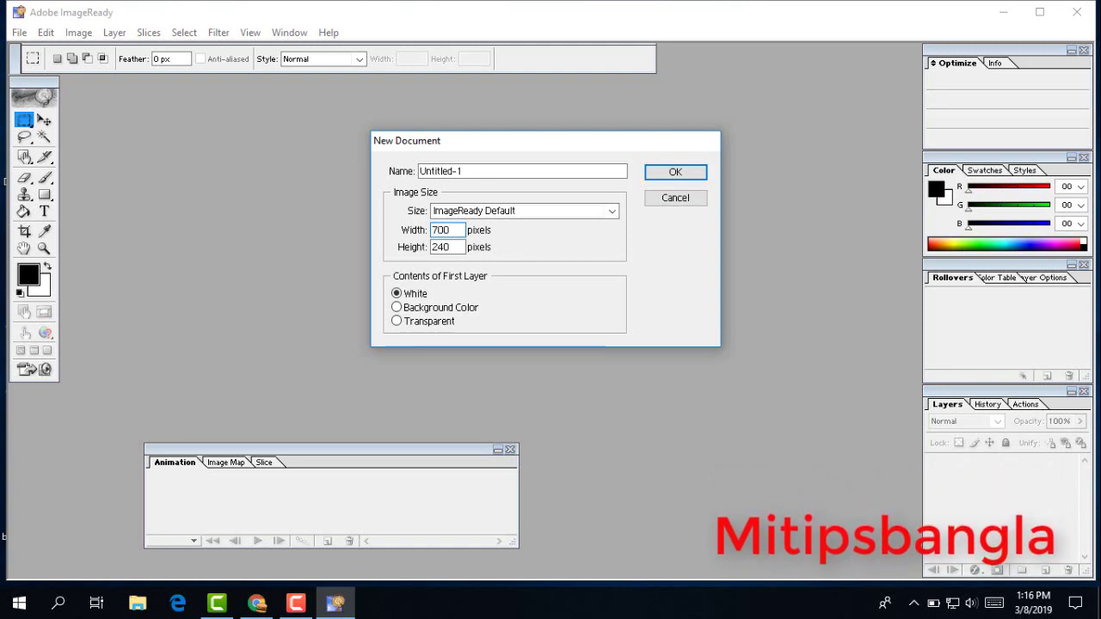
key("Tab")
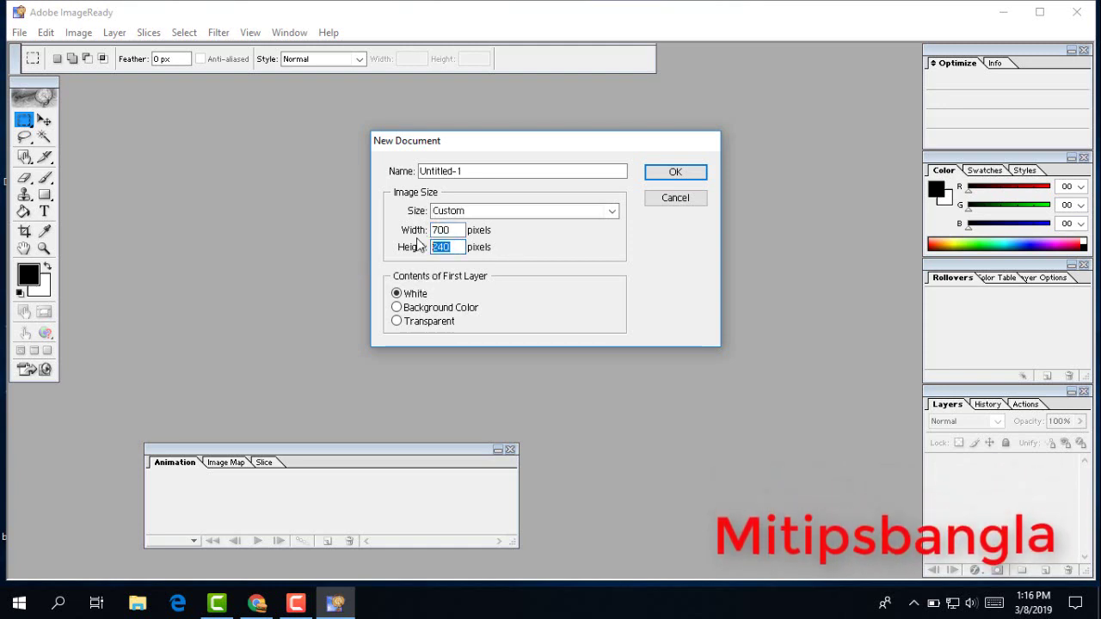
type("100")
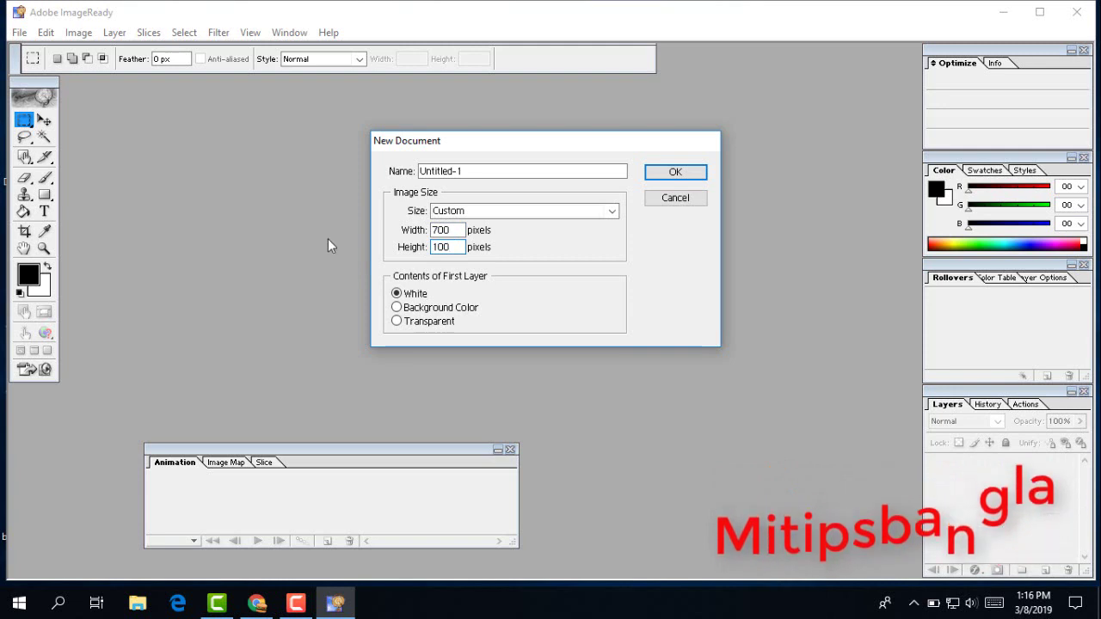
left_click(669, 172)
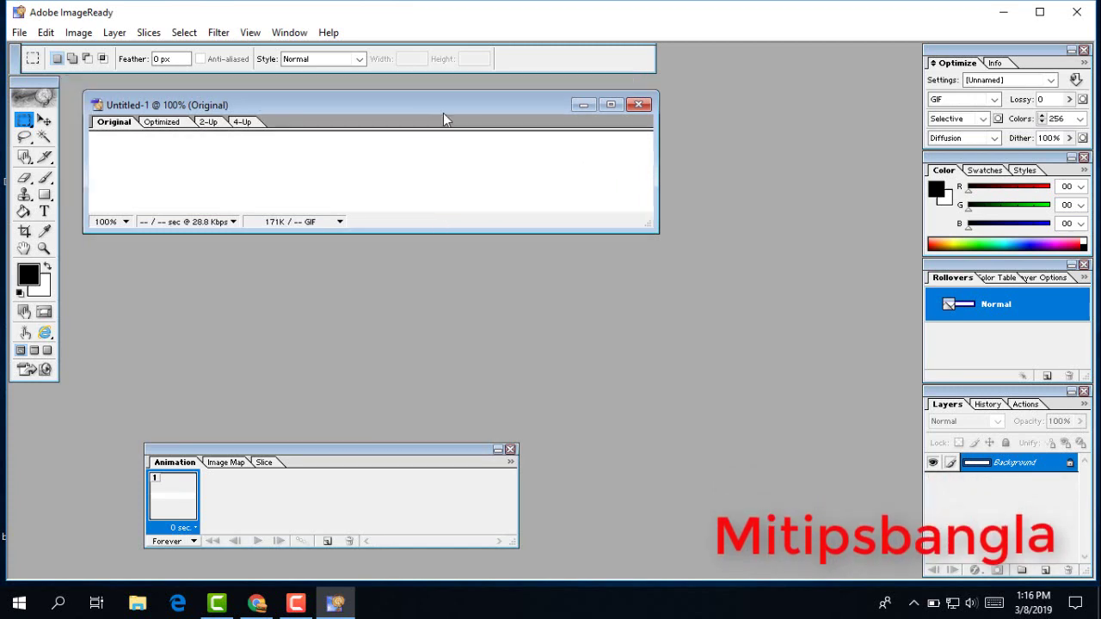
left_click_drag(437, 101, 507, 163)
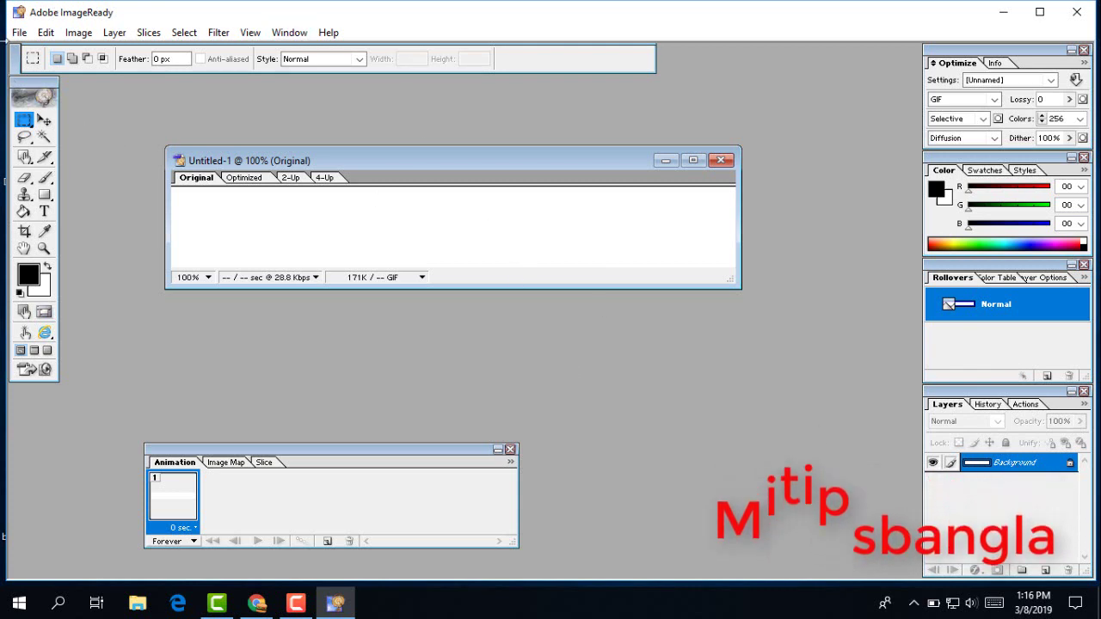
Step: Open h.gif from Desktop\New folder (3)
left_click(18, 33)
left_click(43, 68)
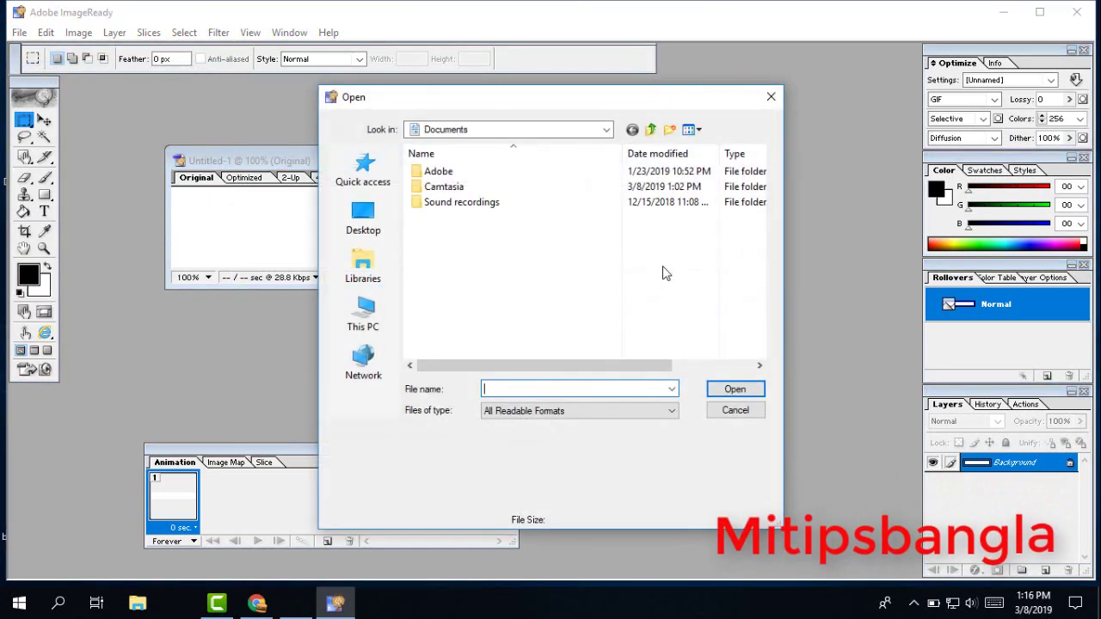
left_click(381, 231)
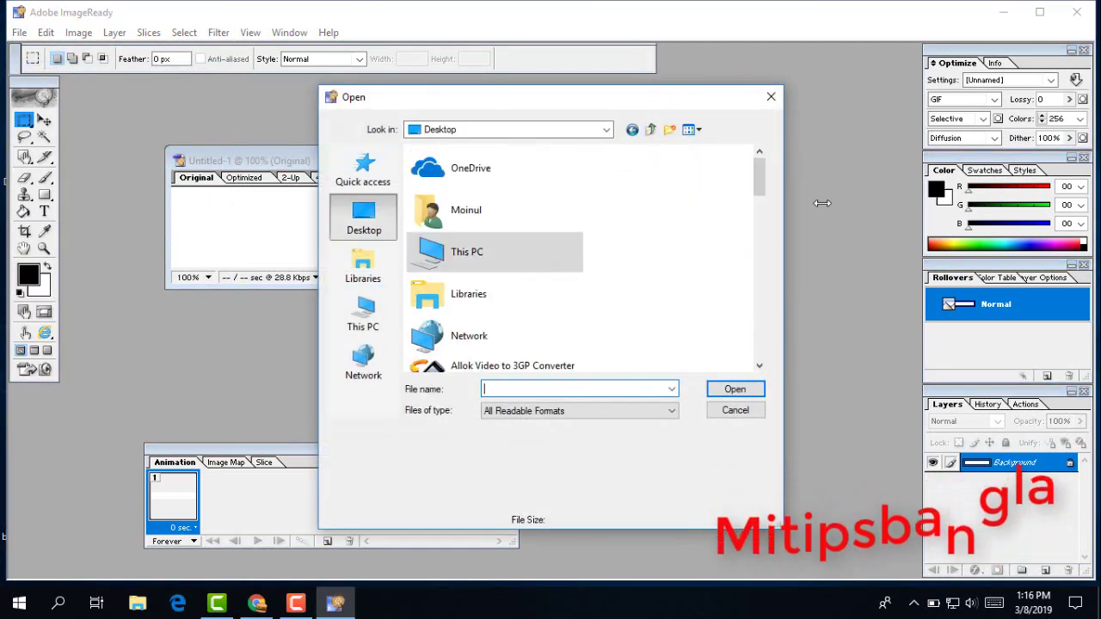
left_click_drag(760, 172, 773, 294)
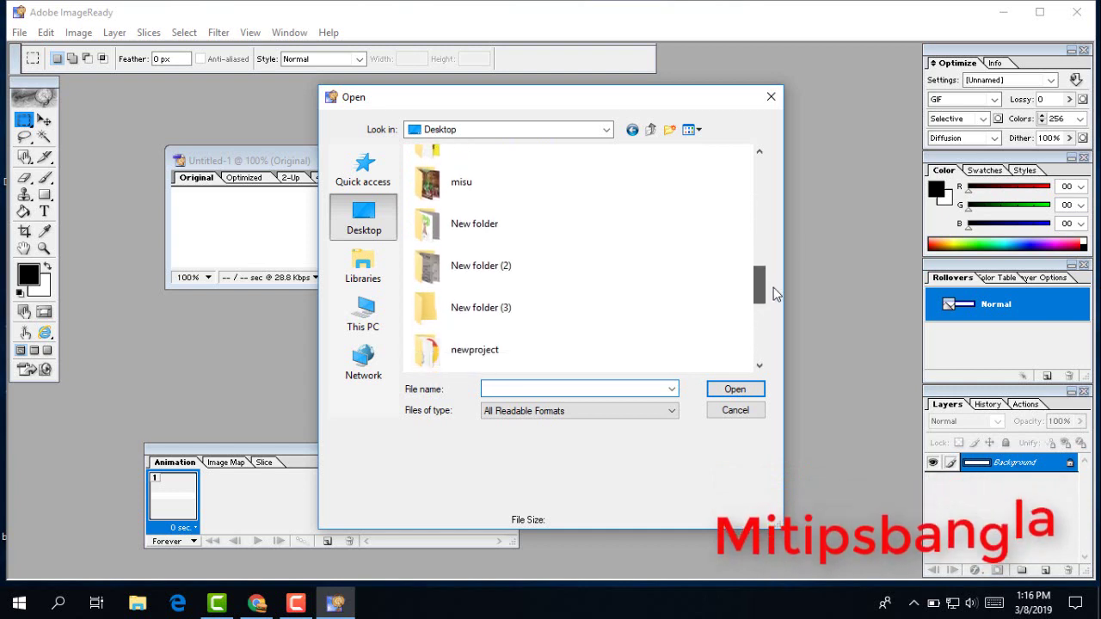
double_click(482, 307)
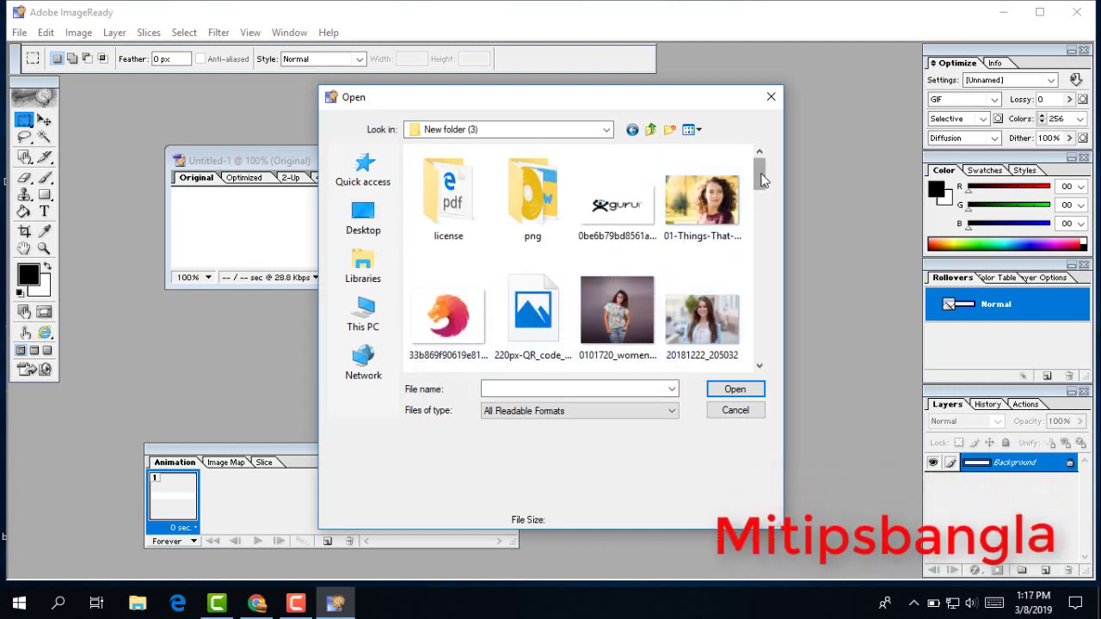
left_click_drag(760, 172, 767, 251)
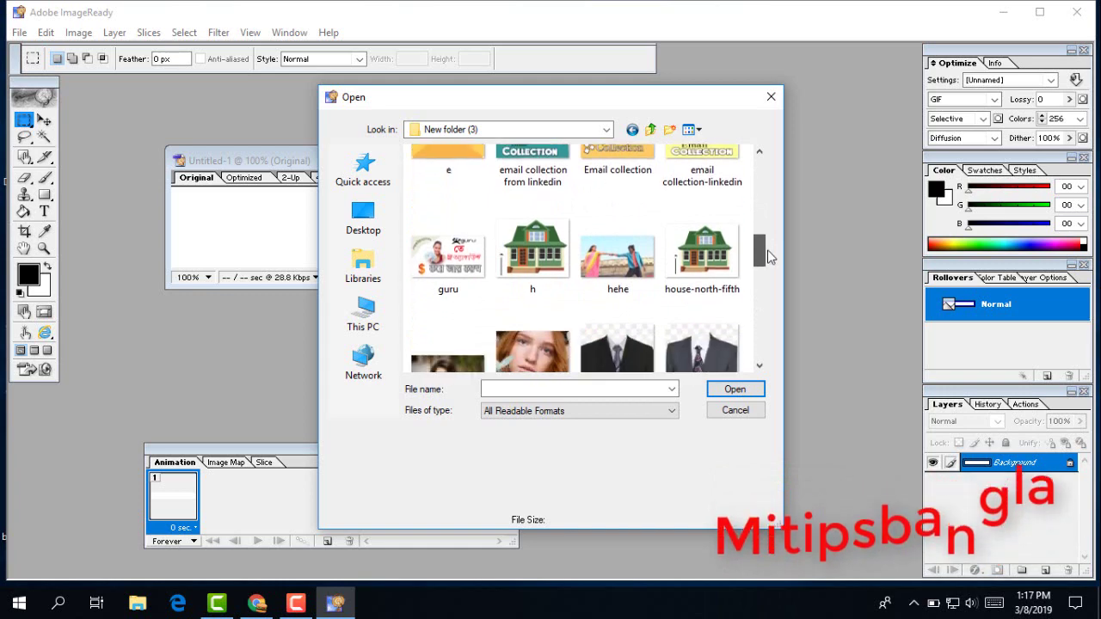
left_click(533, 251)
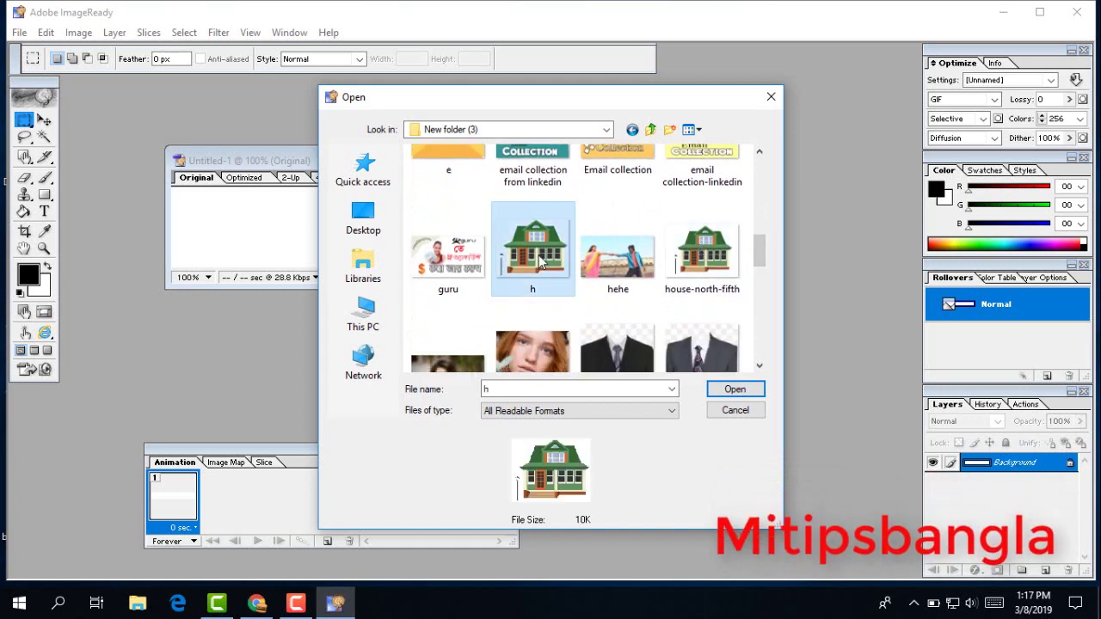
left_click(733, 389)
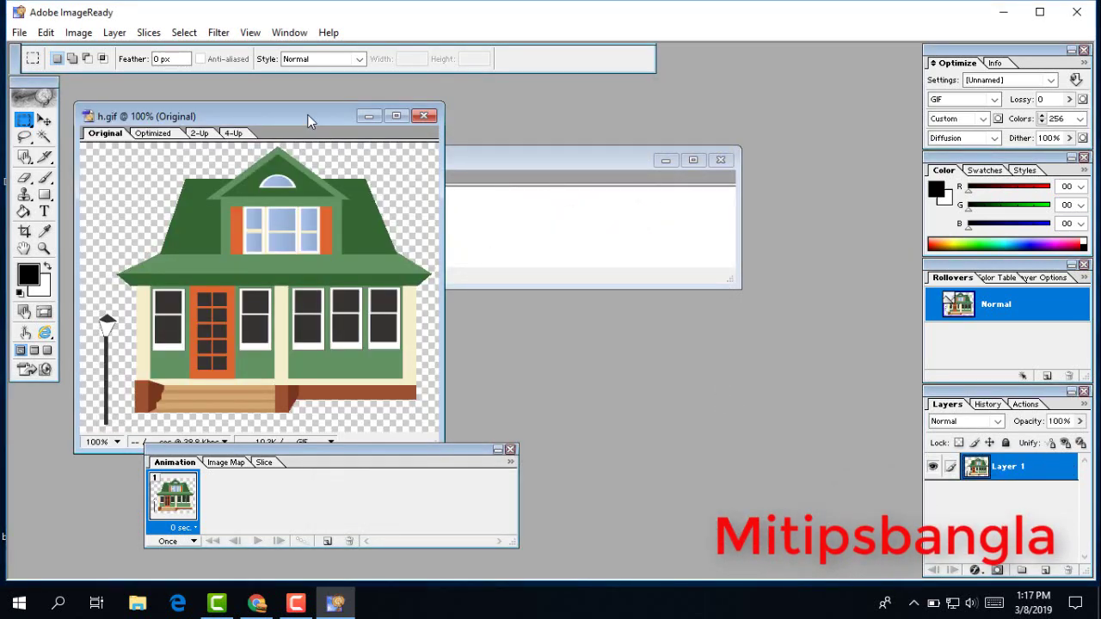
Step: Drag the house from h.gif into Untitled-1 as Layer 1, close h.gif, and maximize the banner
left_click_drag(307, 114, 749, 191)
left_click(46, 123)
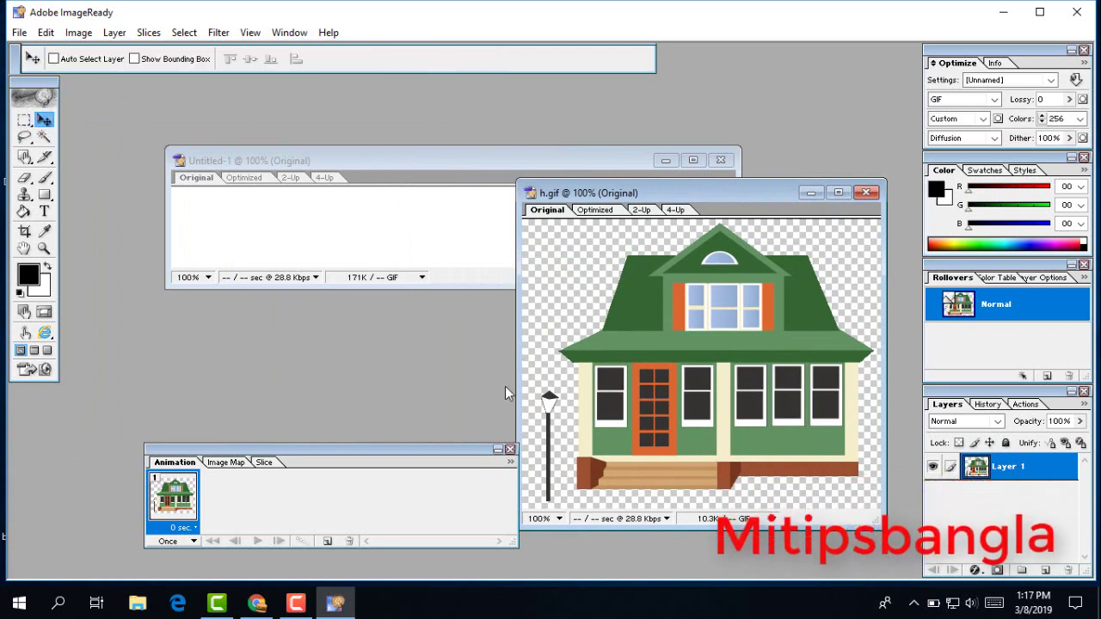
left_click_drag(702, 354, 399, 237)
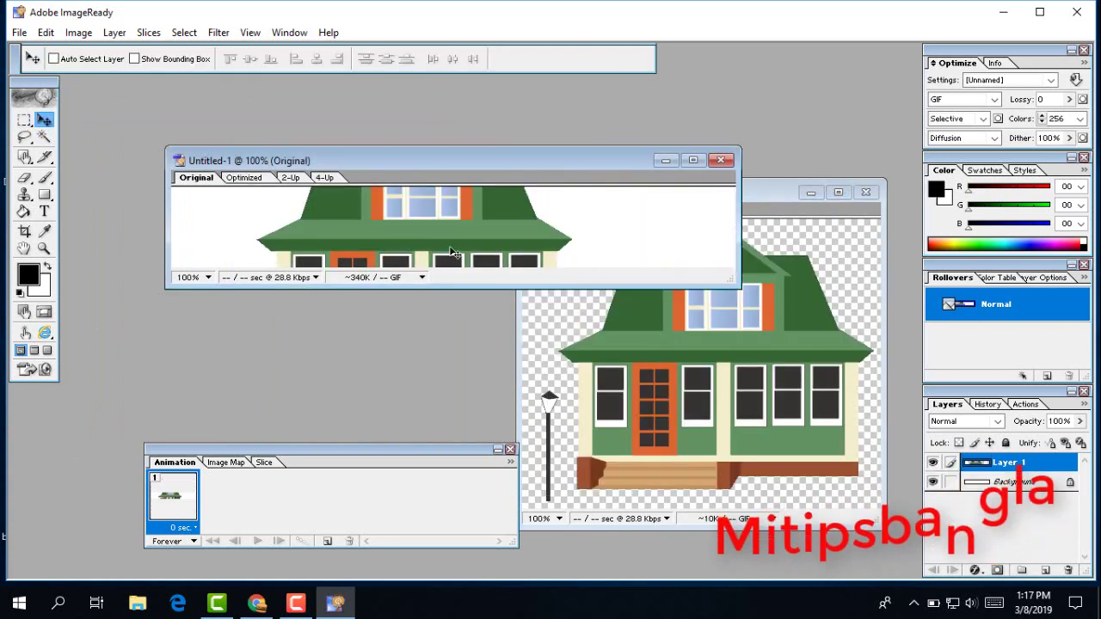
left_click(867, 193)
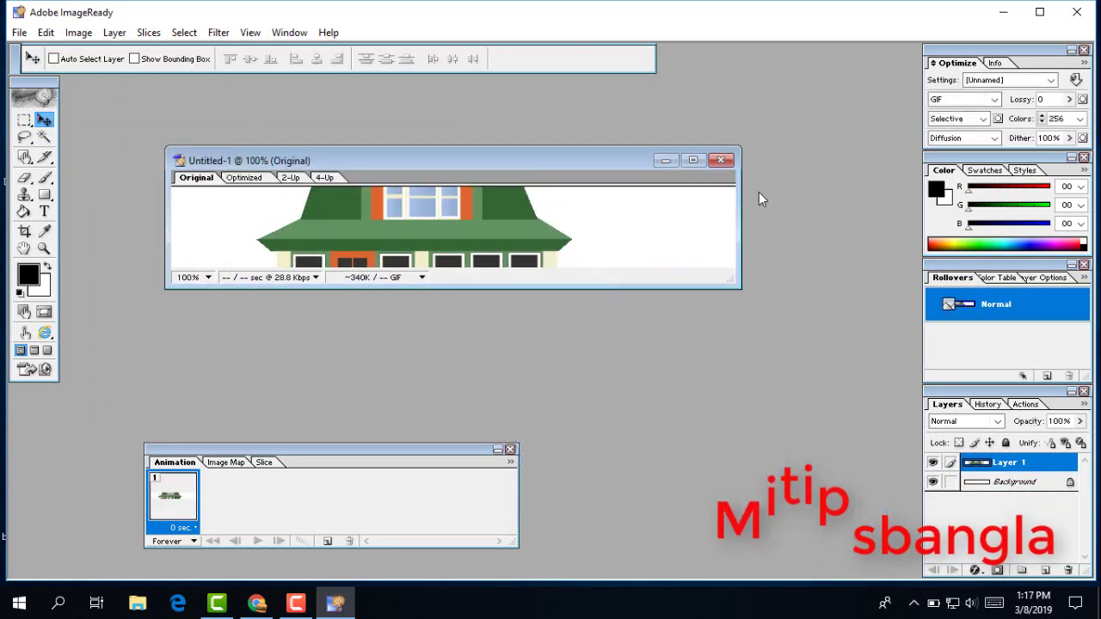
left_click(693, 161)
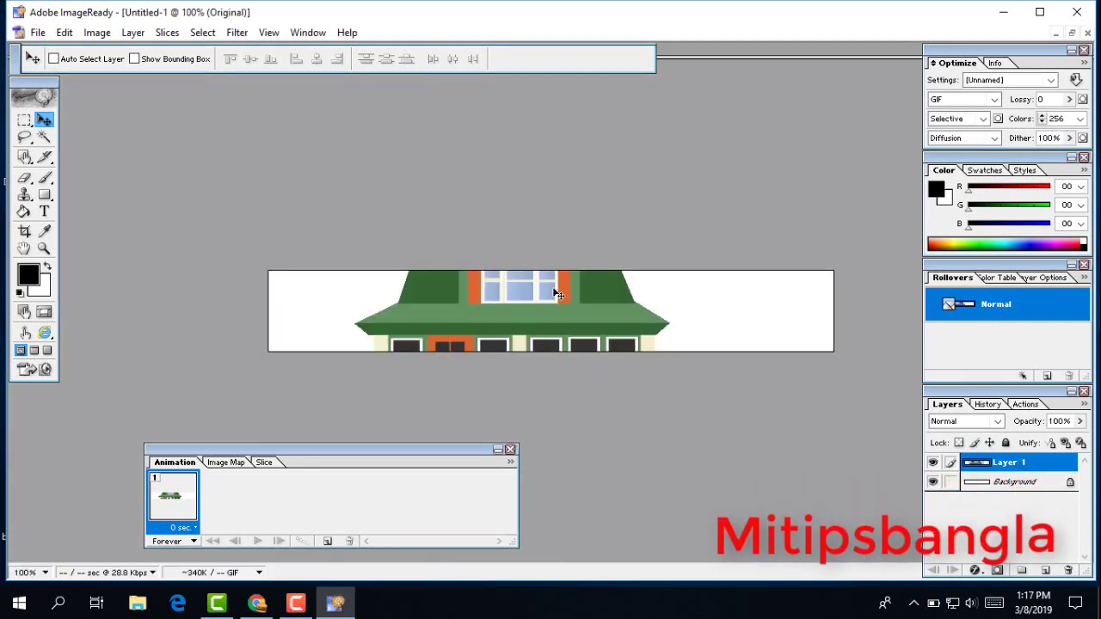
Step: Scale the house layer down with Free Transform and move it so its lower floor shows
key("ctrl+t")
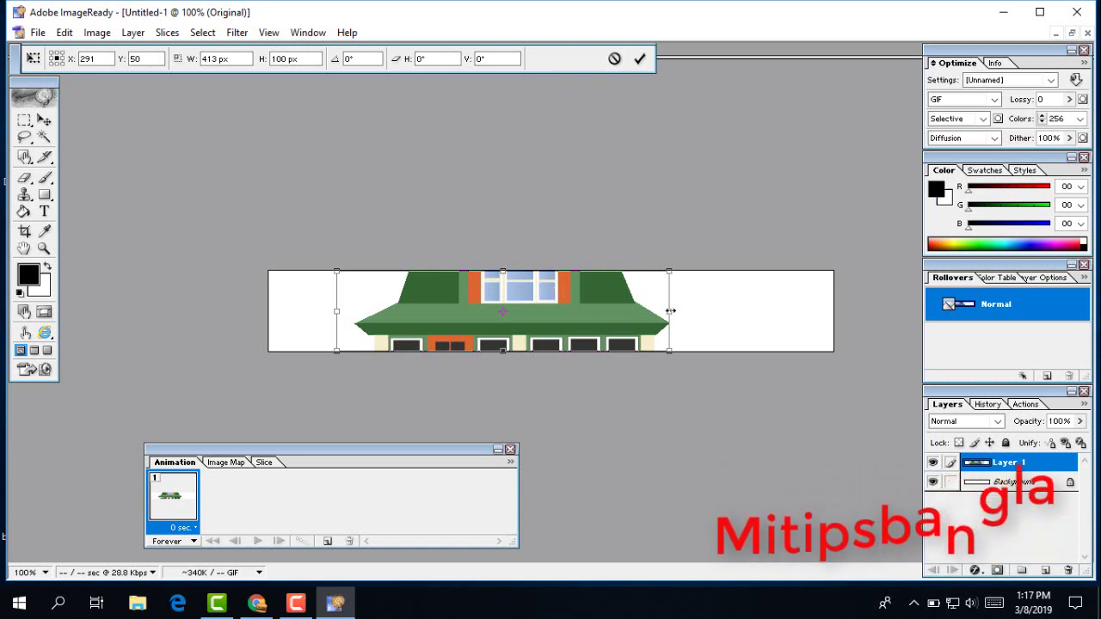
left_click_drag(503, 319, 502, 319)
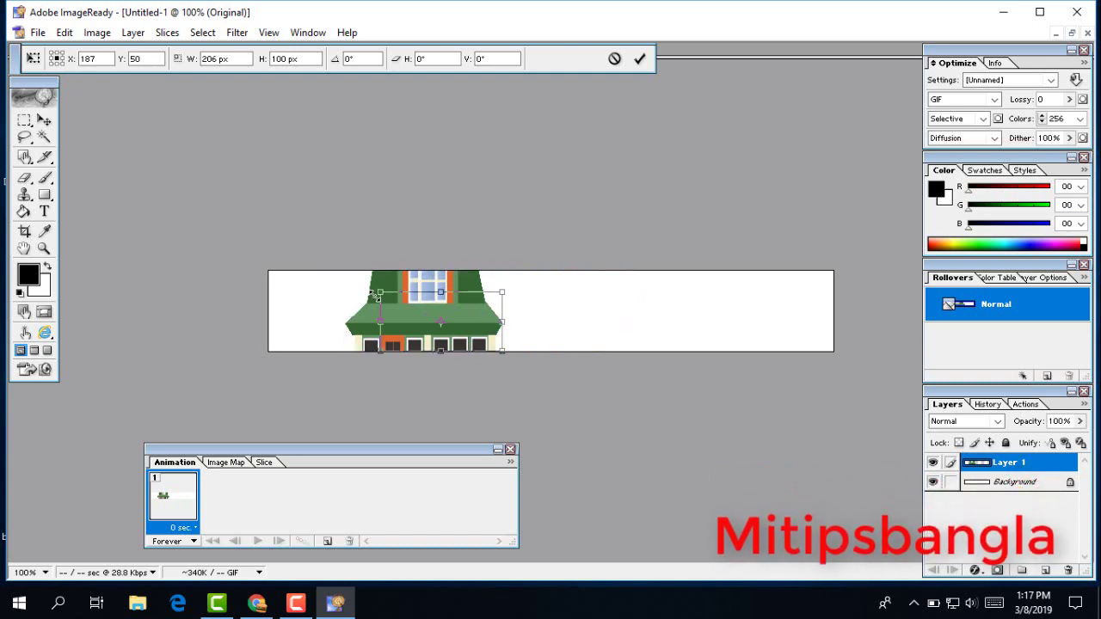
left_click_drag(375, 295, 441, 291)
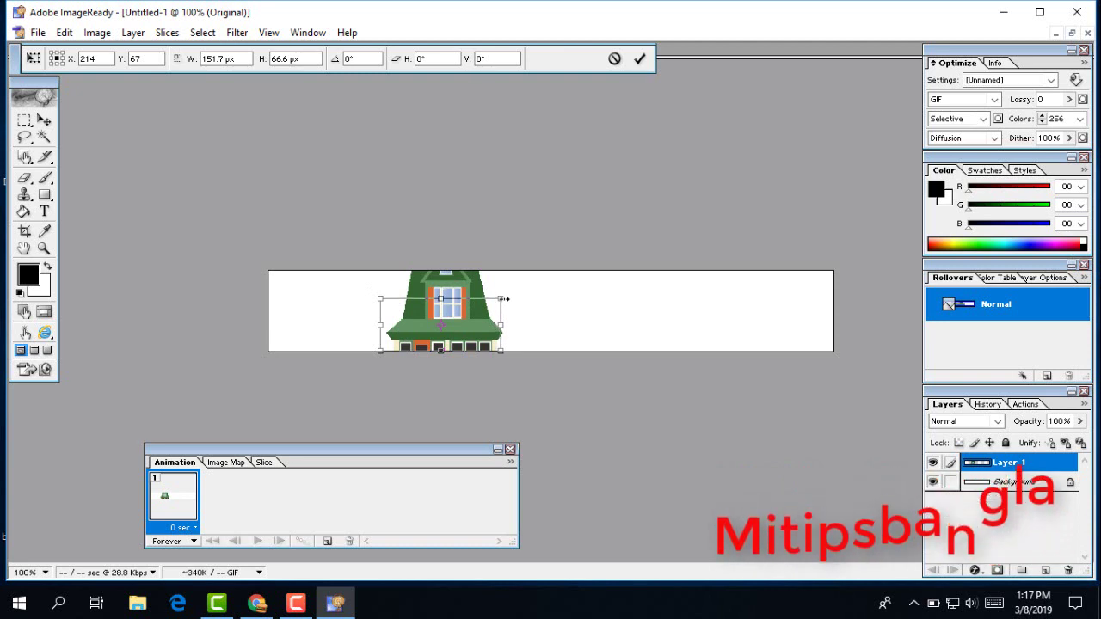
mouse_move(502, 300)
left_mouse_down()
mouse_move(426, 311)
mouse_move(363, 302)
mouse_move(381, 325)
left_mouse_up()
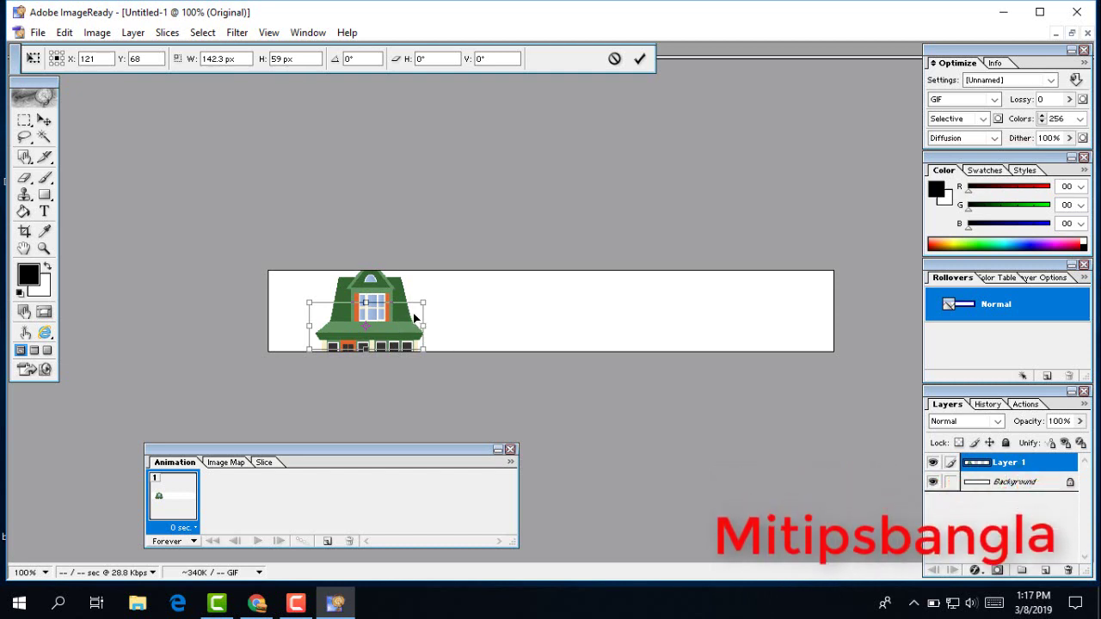
key("Return")
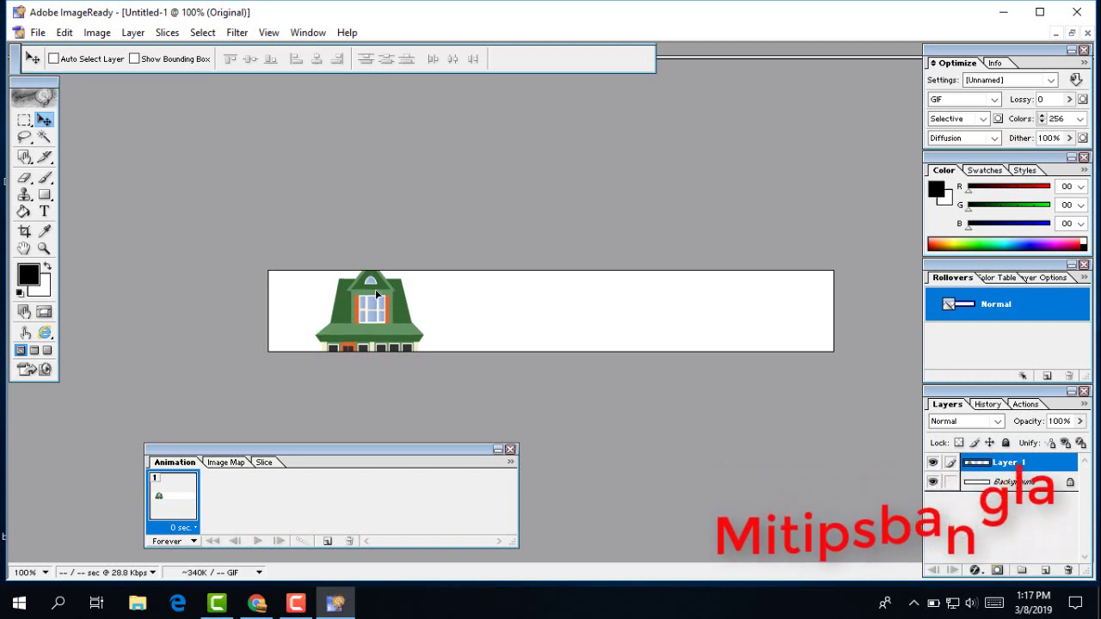
mouse_move(375, 289)
left_mouse_down()
mouse_move(427, 214)
mouse_move(395, 244)
left_mouse_up()
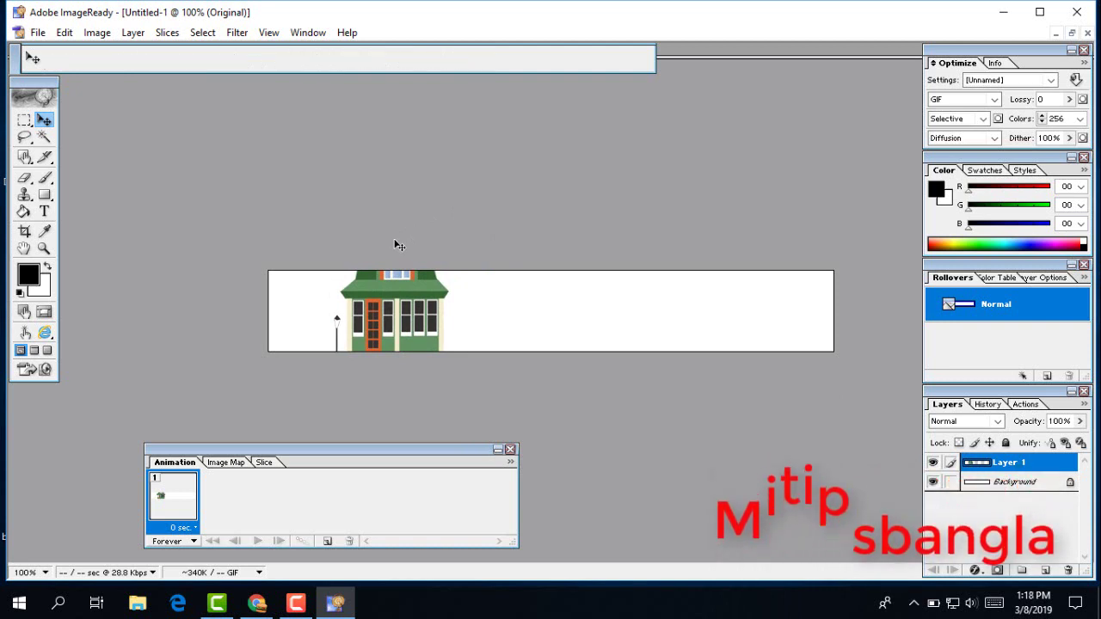
Step: Resize the house again to fit the 100-pixel height and move it to the banner's left end
key("ctrl+t")
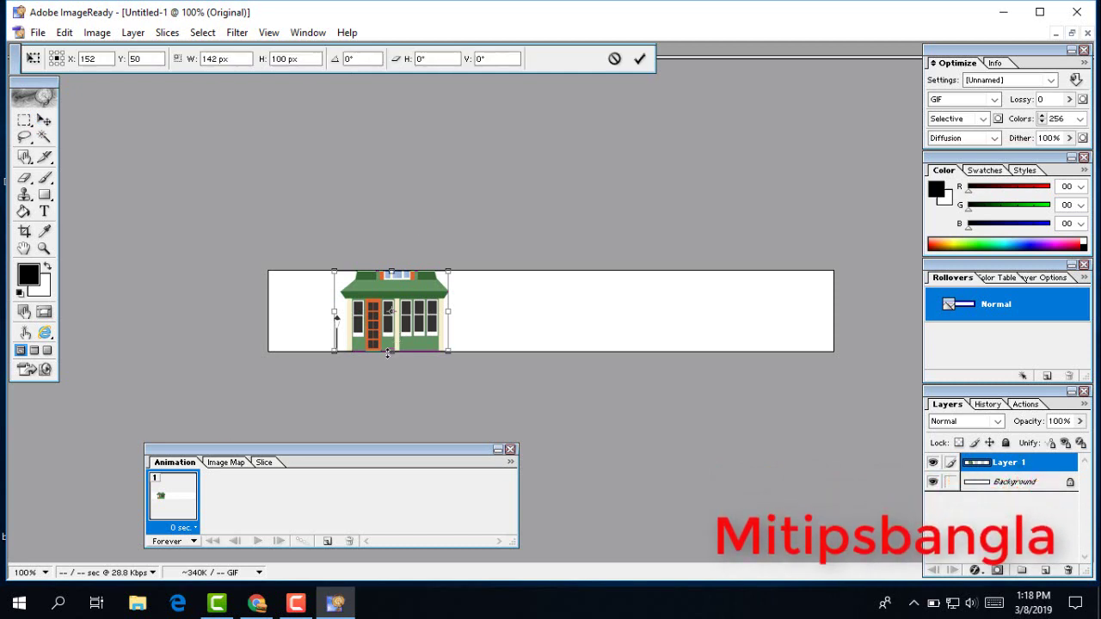
mouse_move(387, 353)
left_mouse_down()
mouse_move(334, 344)
mouse_move(395, 318)
left_mouse_up()
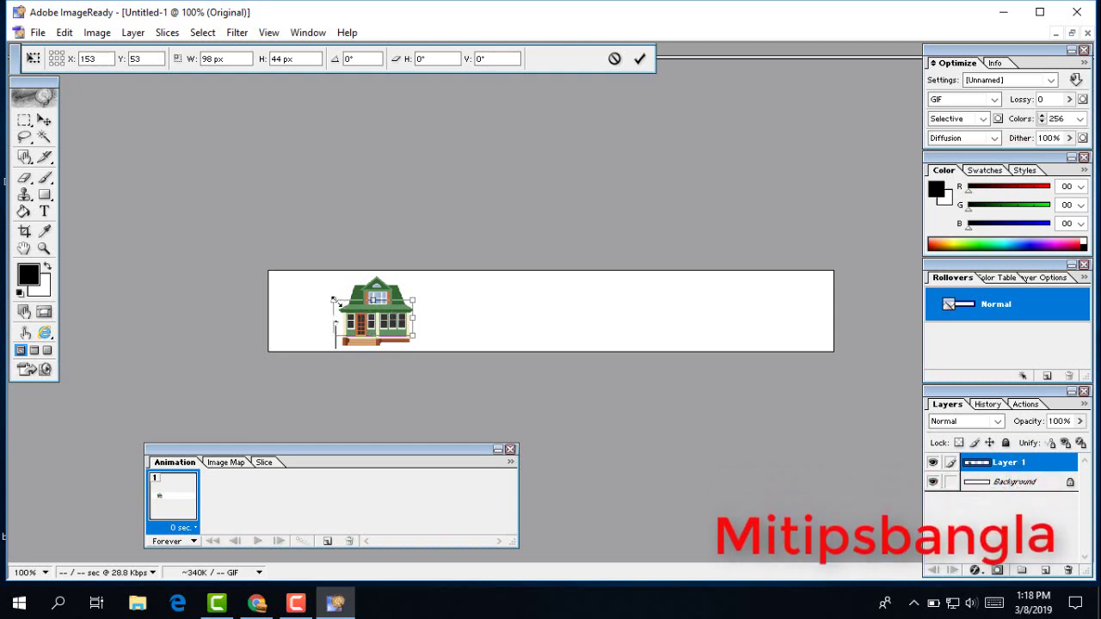
left_click_drag(325, 293, 404, 294)
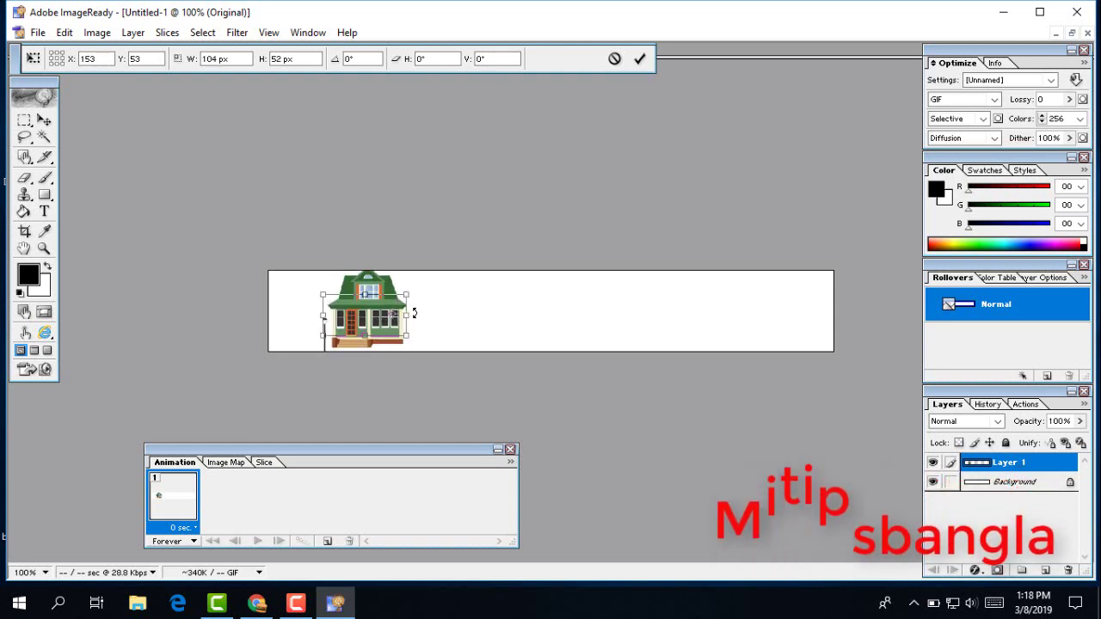
key("Return")
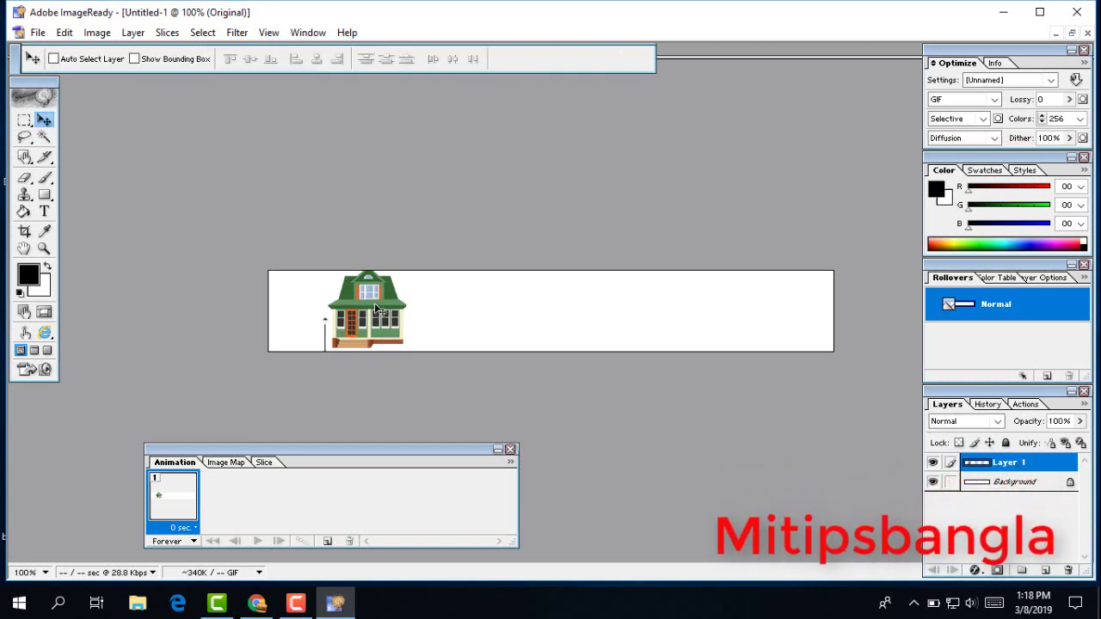
left_click_drag(375, 307, 328, 308)
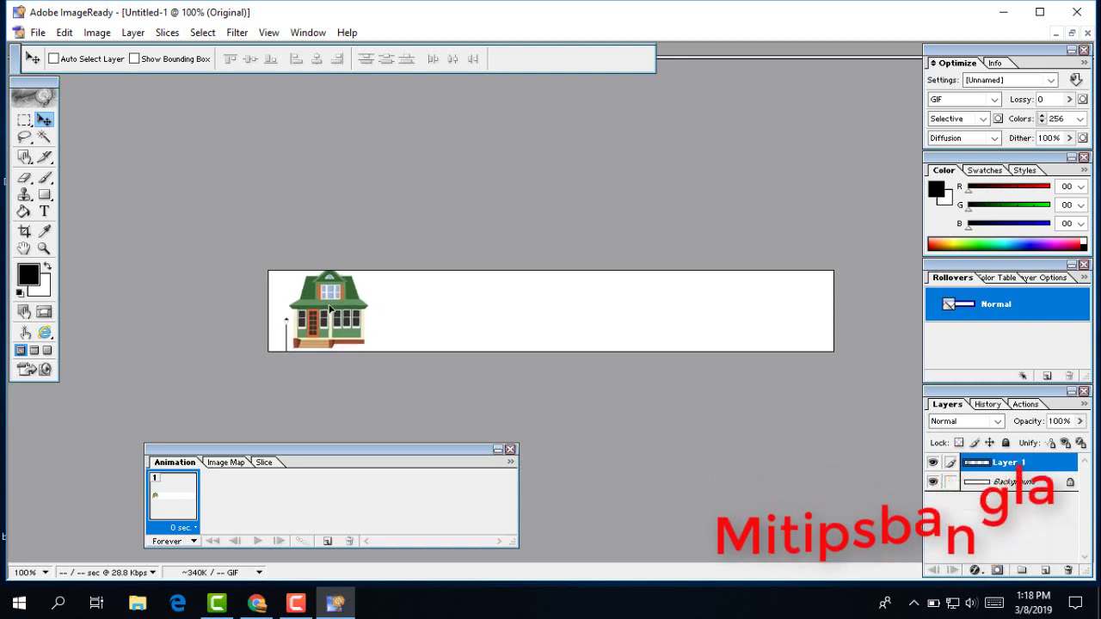
left_click_drag(325, 308, 331, 308)
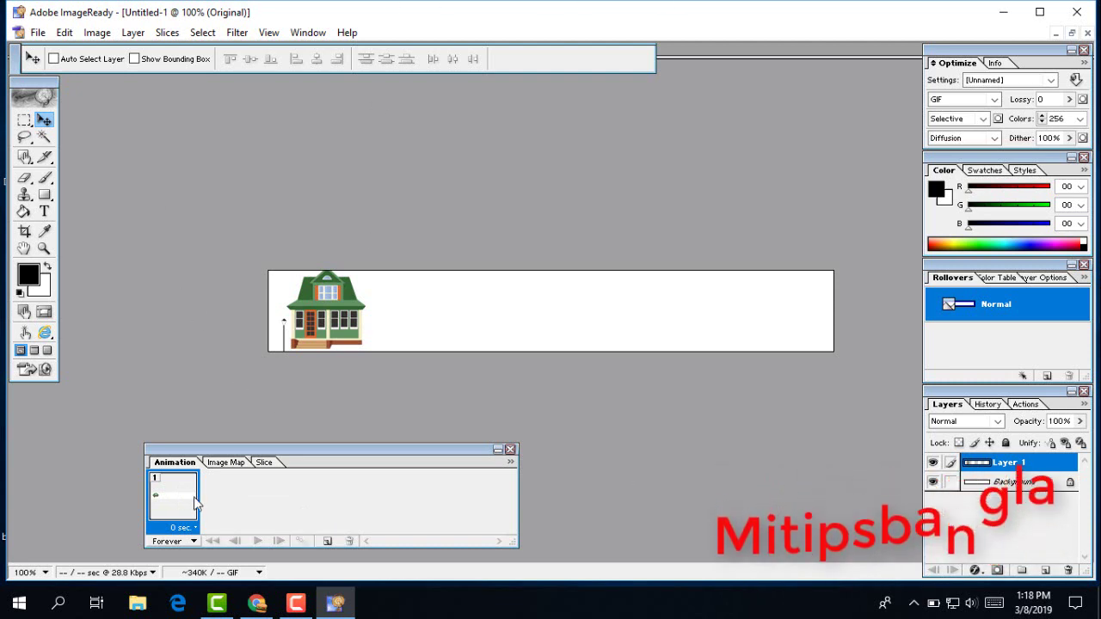
Step: Duplicate frame 1 into frame 2 and hide Layer 1 (the house) in frame 2
left_click(328, 540)
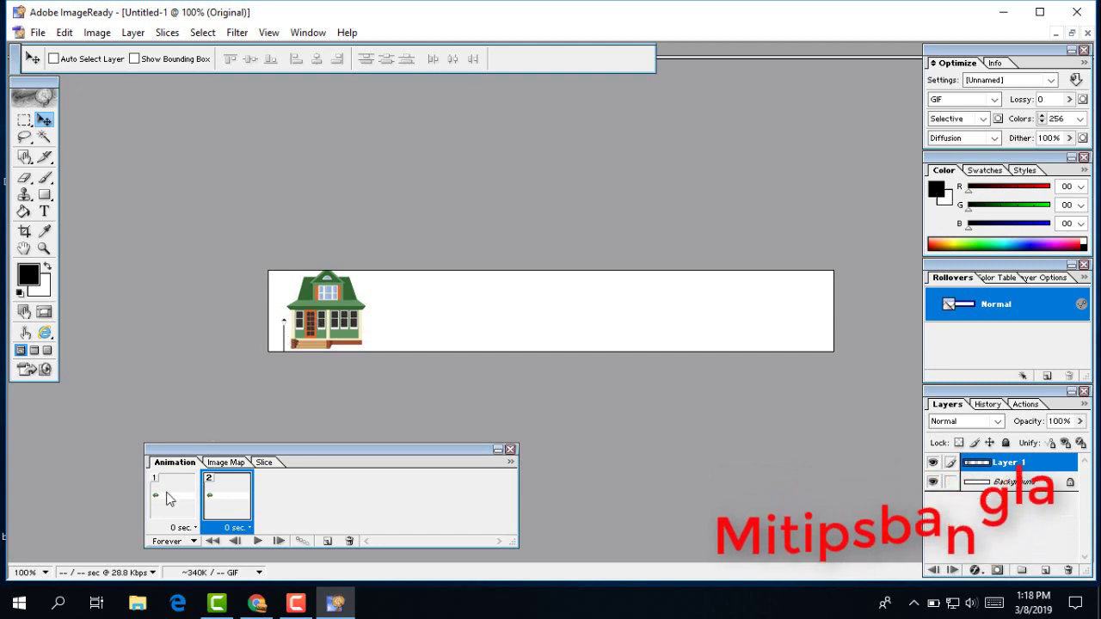
left_click(227, 495)
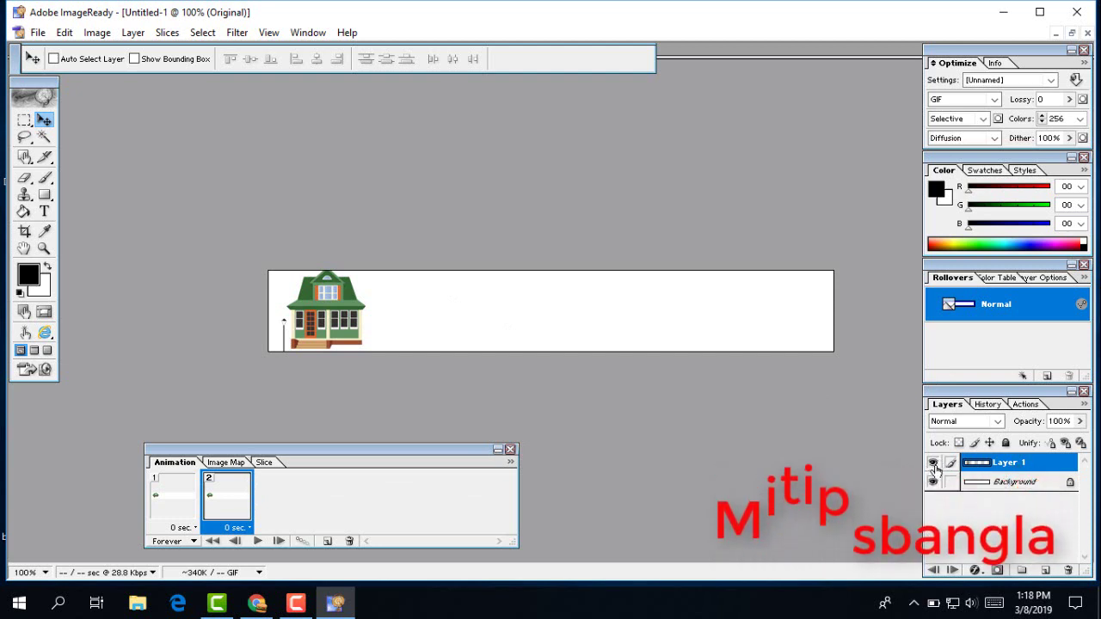
left_click(933, 465)
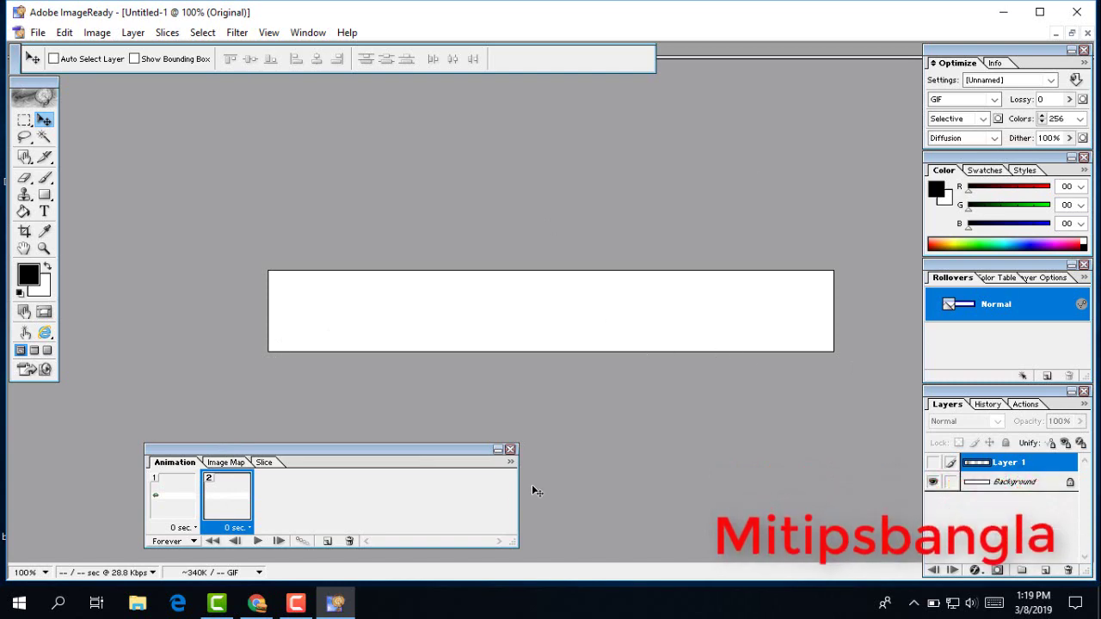
left_click(257, 606)
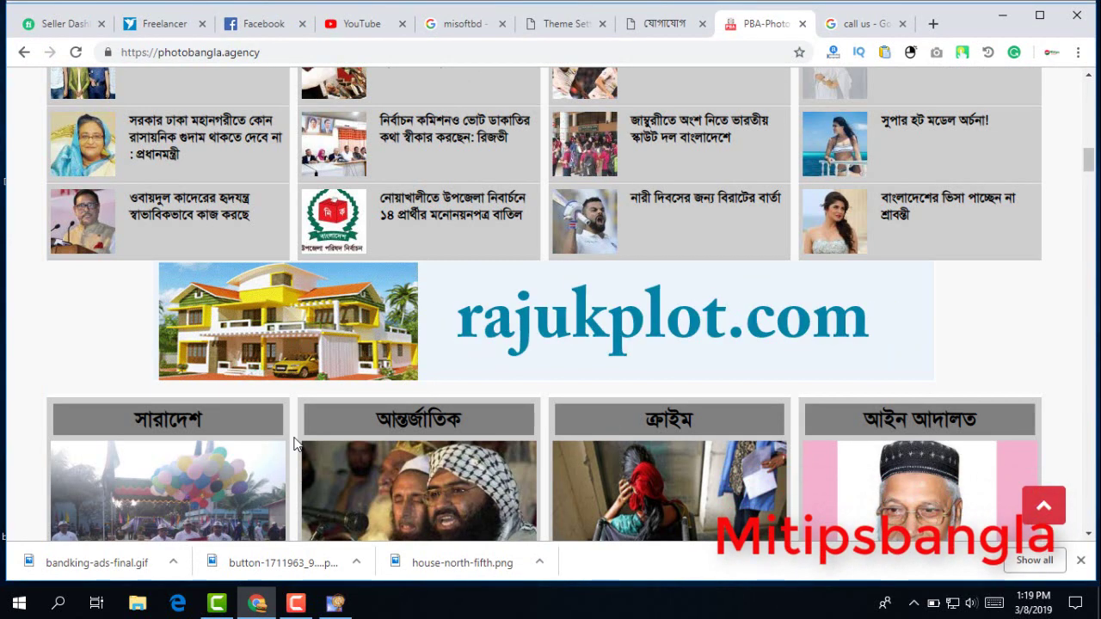
left_click(258, 598)
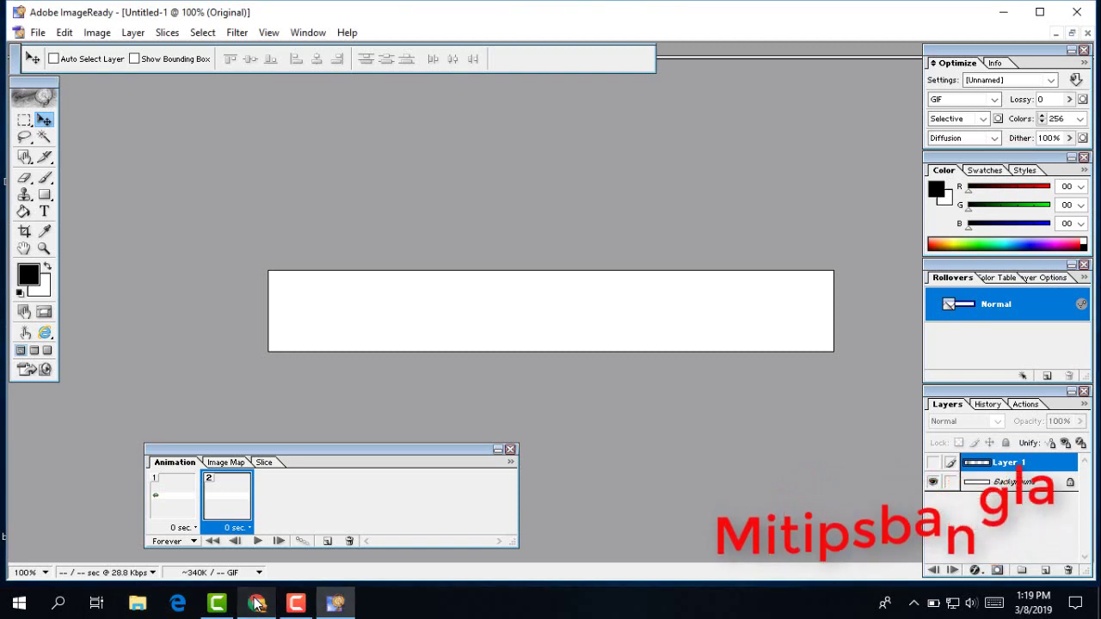
Step: Show the house image (Layer 1) again in frame 2 and bring the Chrome reference banner forward
left_click(932, 463)
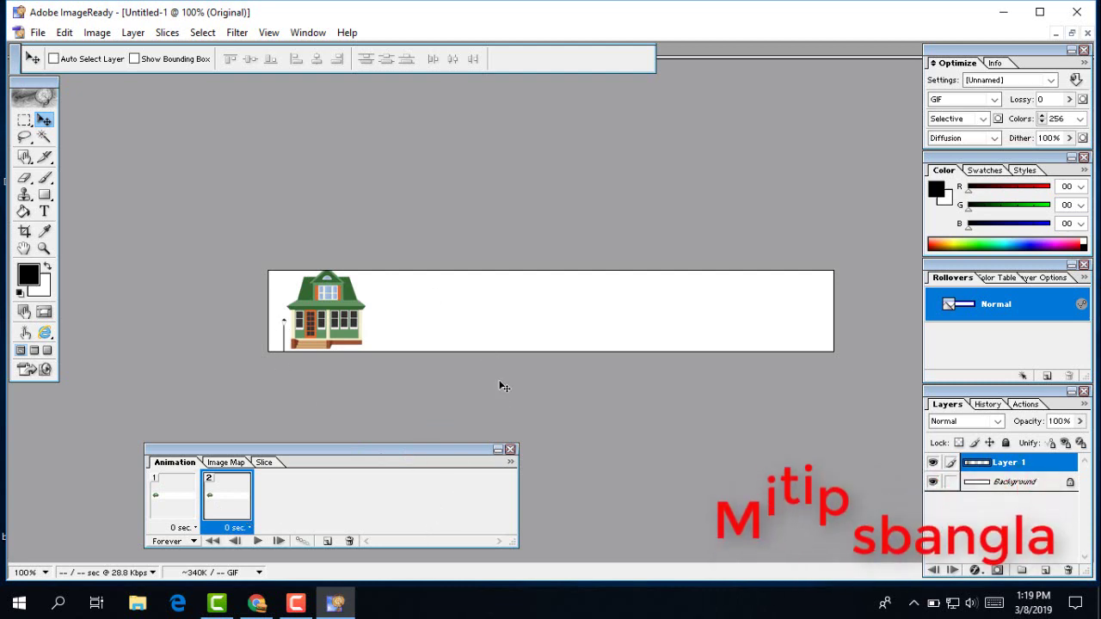
left_click(257, 605)
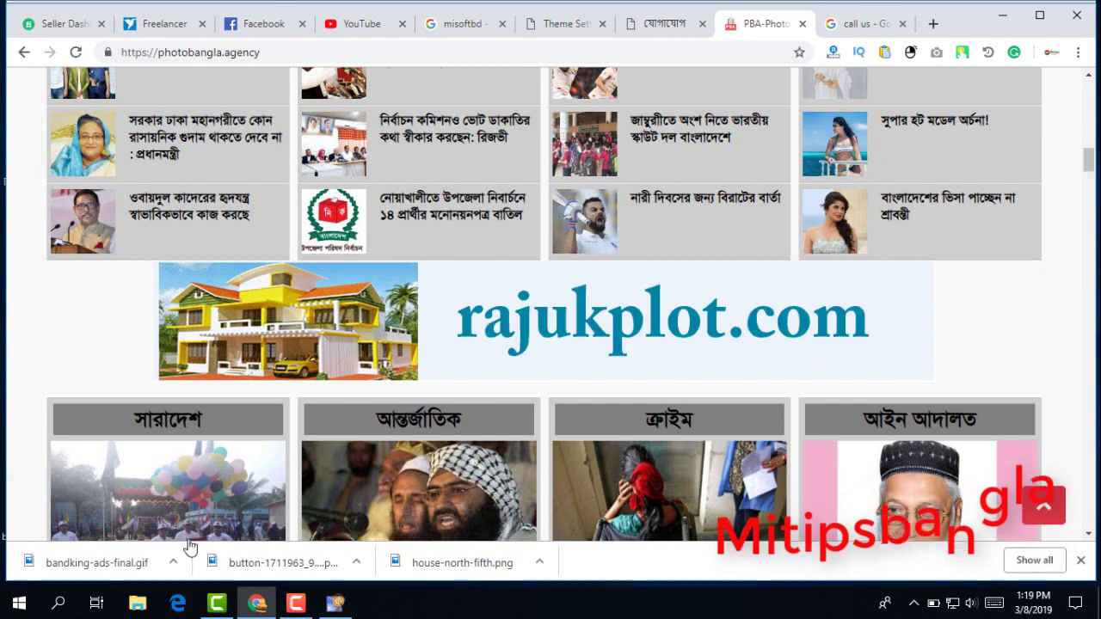
Step: Compare the live reference banner in Chrome, ending back in ImageReady with Courier 24 px type
left_click(335, 604)
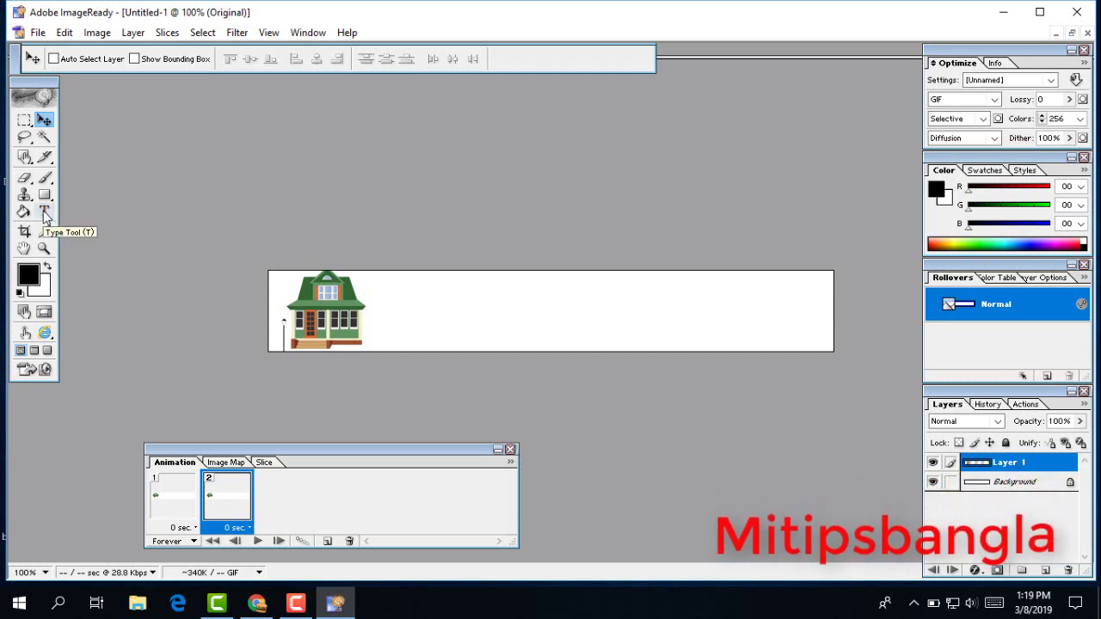
left_click(404, 321)
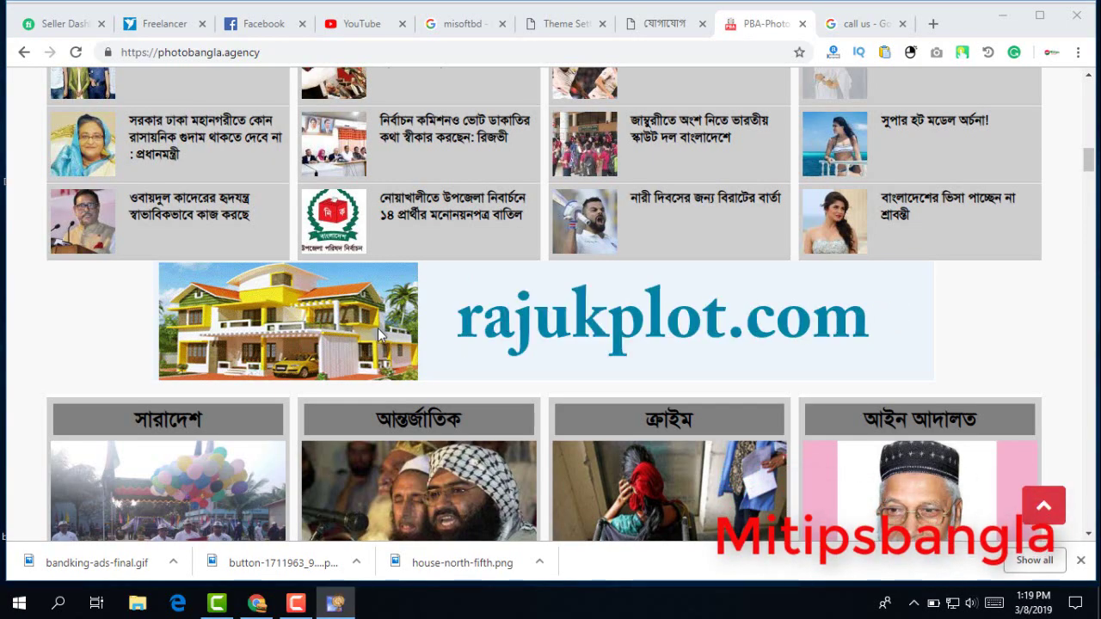
left_click(335, 604)
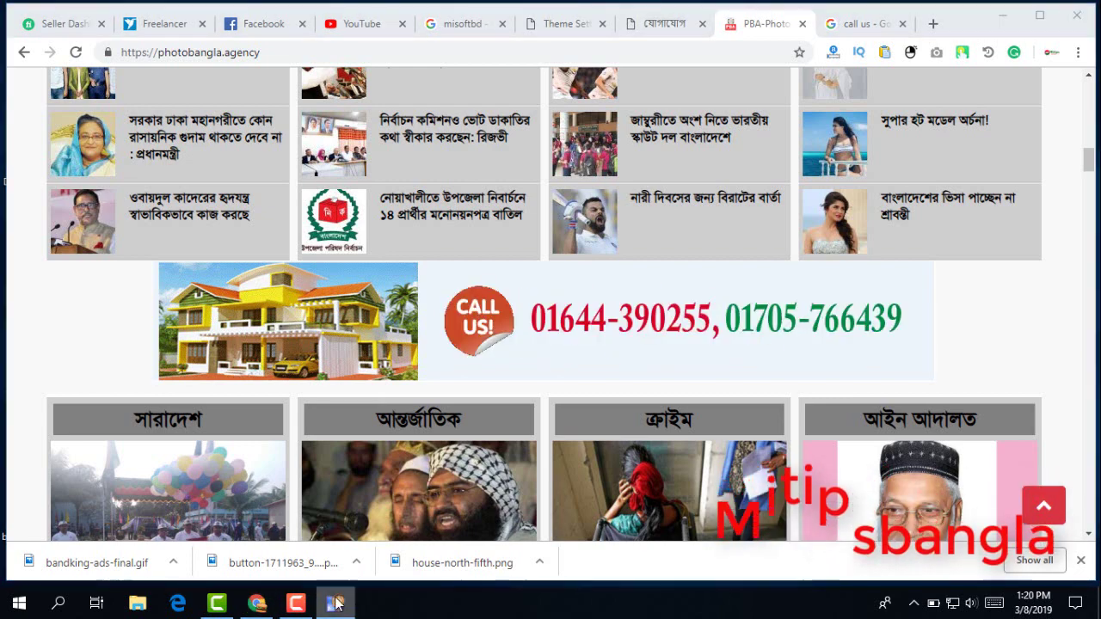
left_click(335, 604)
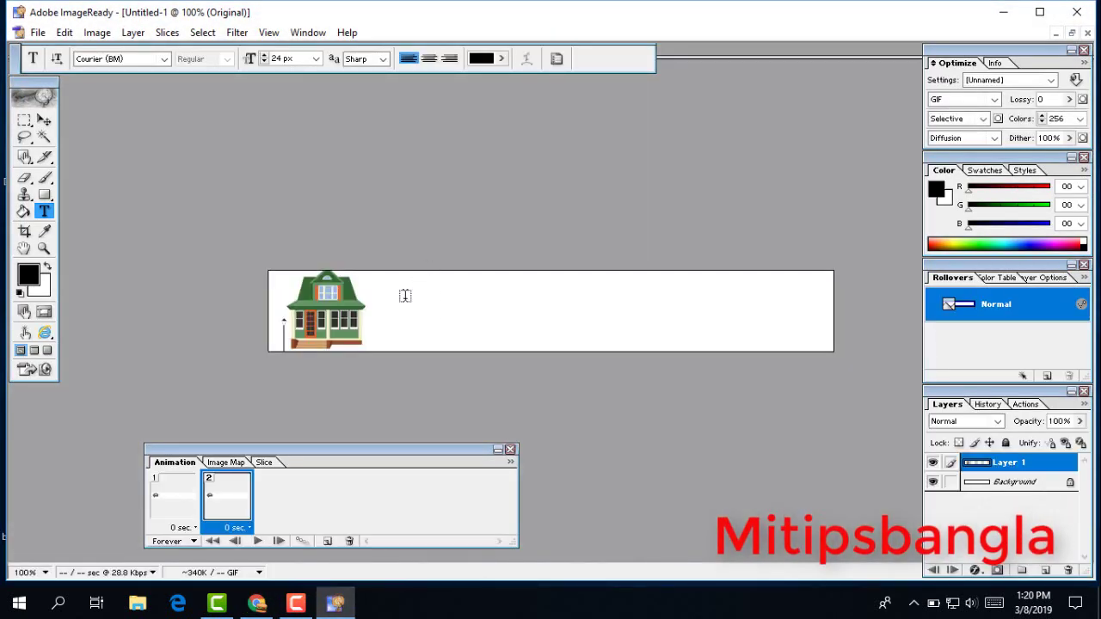
Step: Add a 60 px 'Buy sell plot' text layer beside the house and select its text
left_click(406, 304)
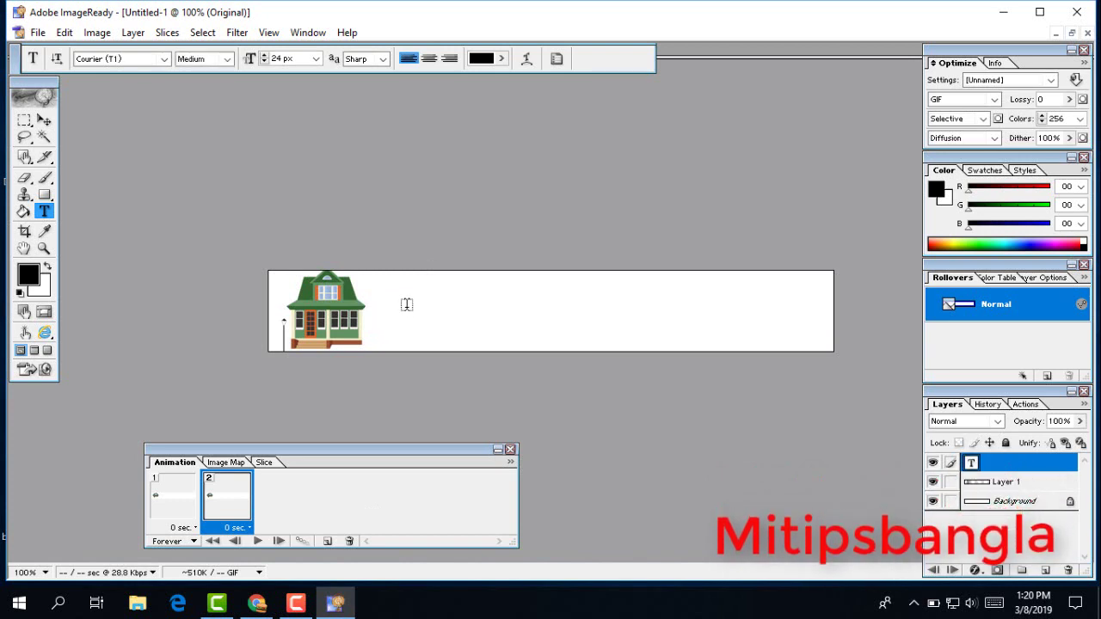
left_click(316, 59)
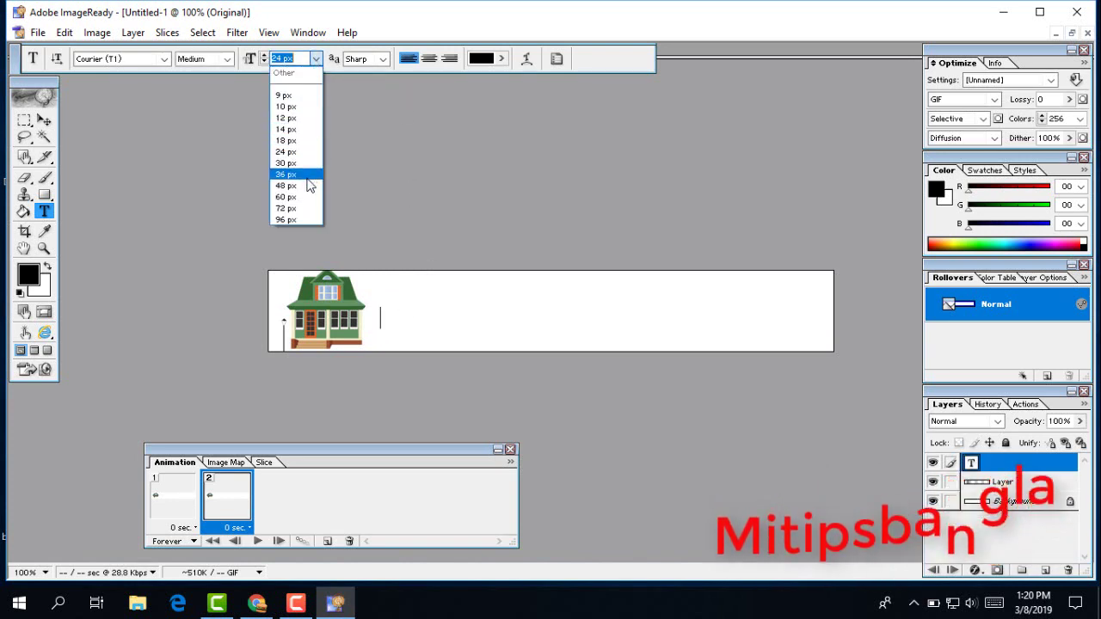
left_click(288, 199)
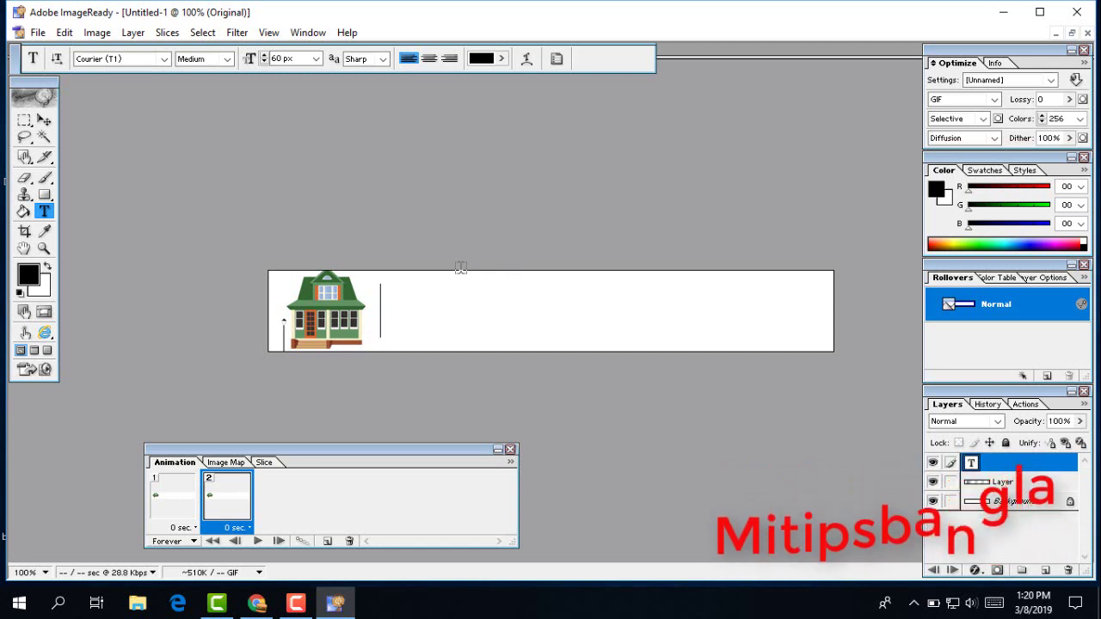
type("Bu")
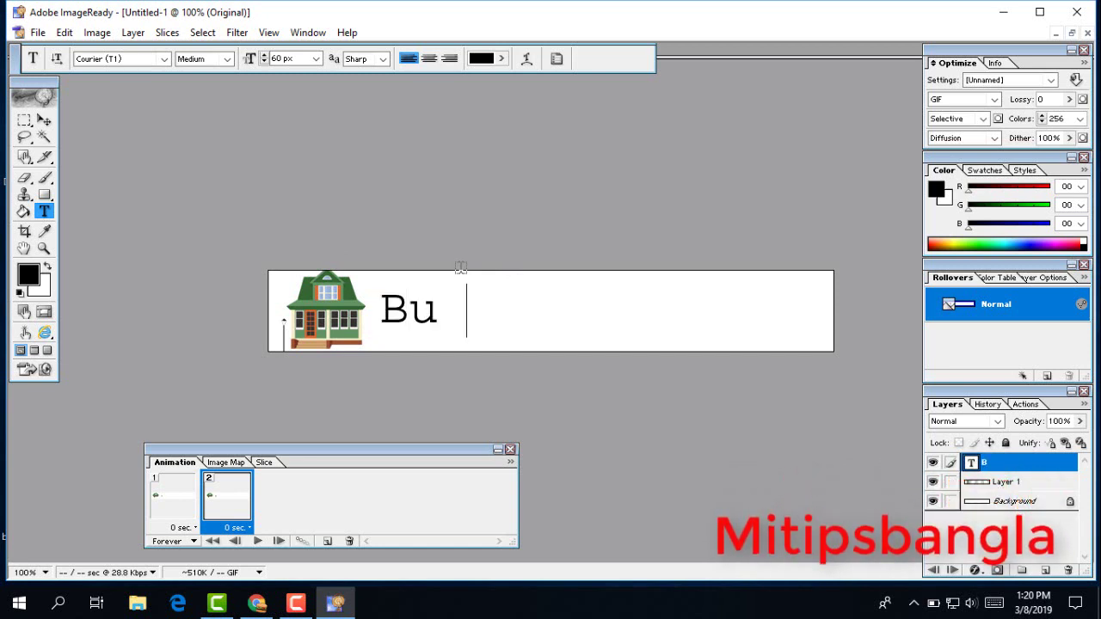
type("y")
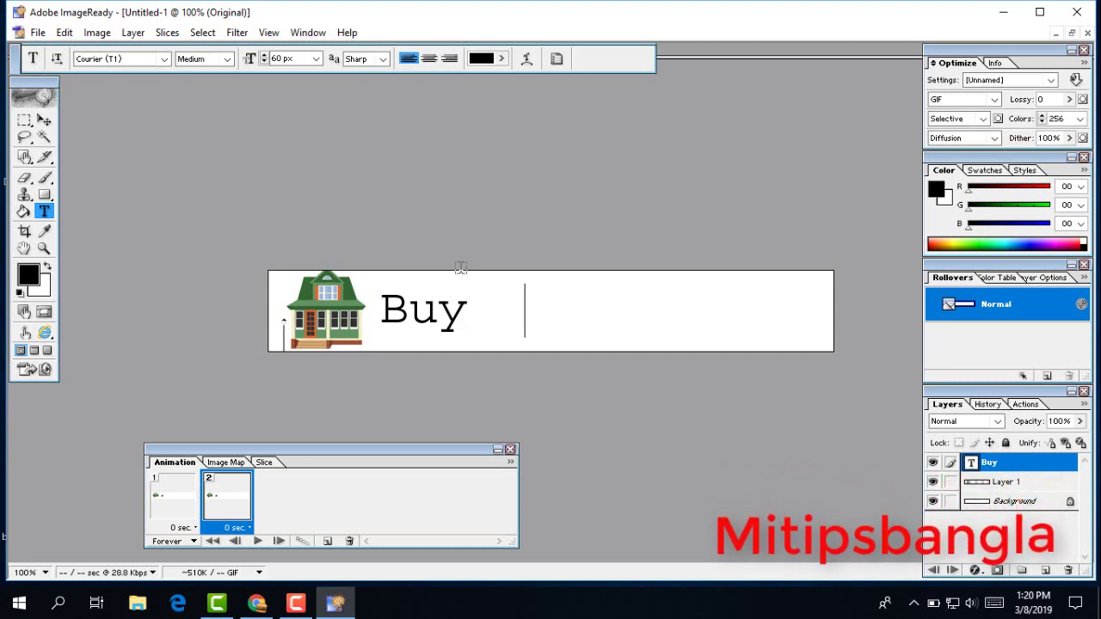
type(" sel")
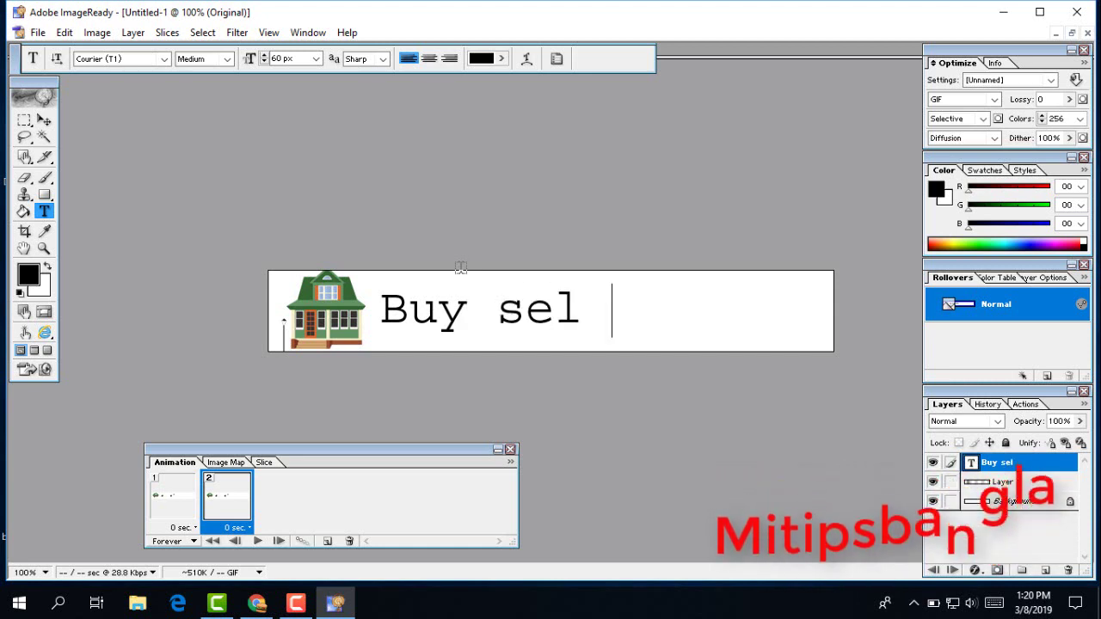
type("l r")
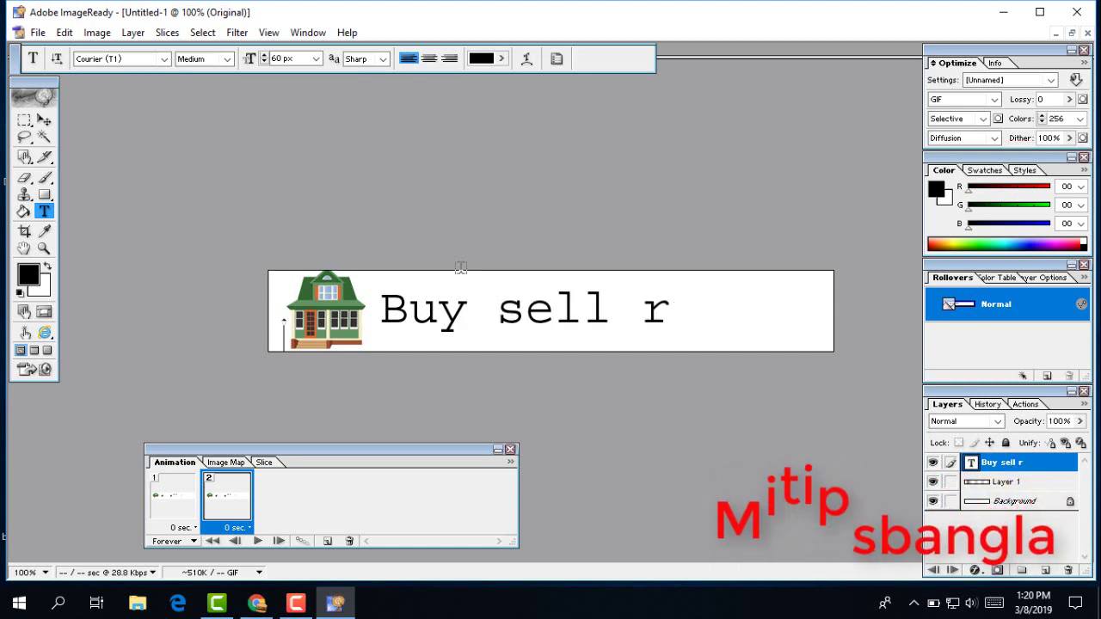
key("BackSpace")
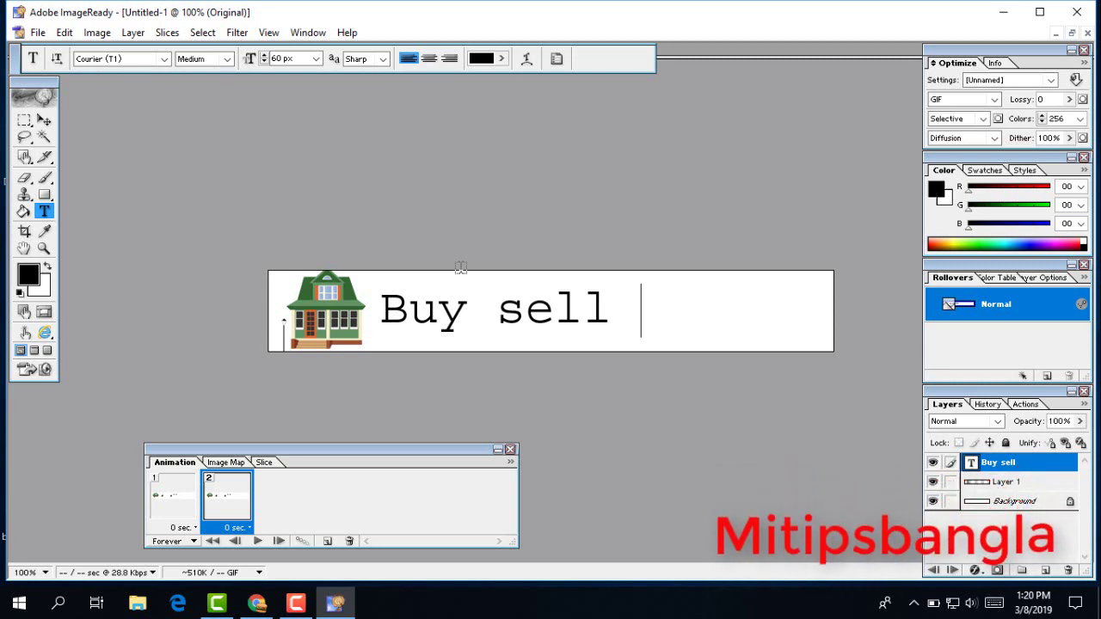
type("pl")
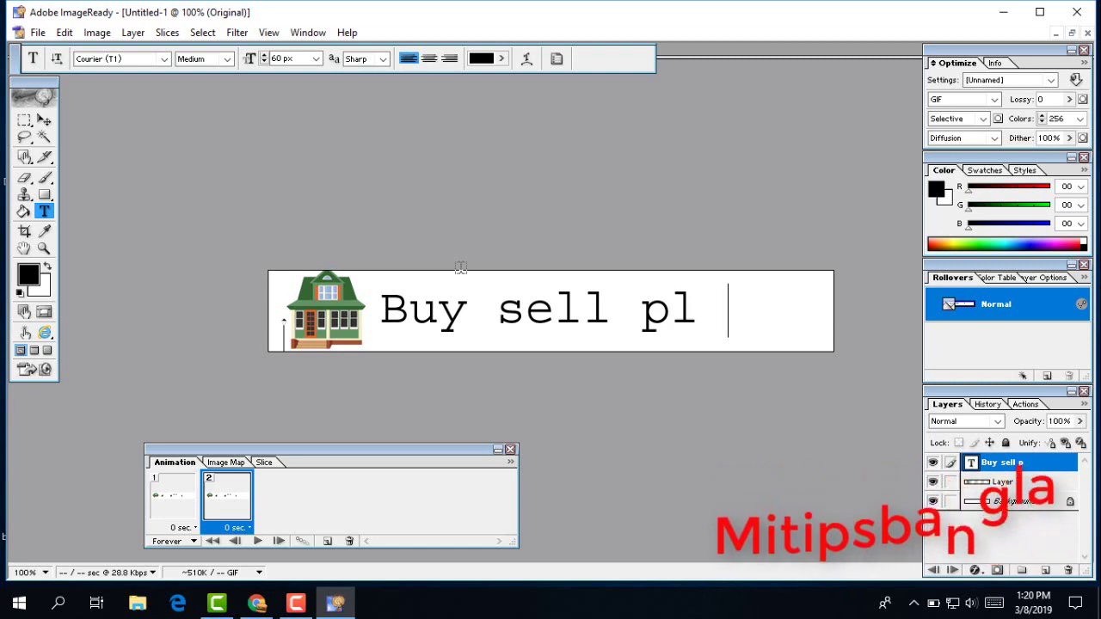
type("ot")
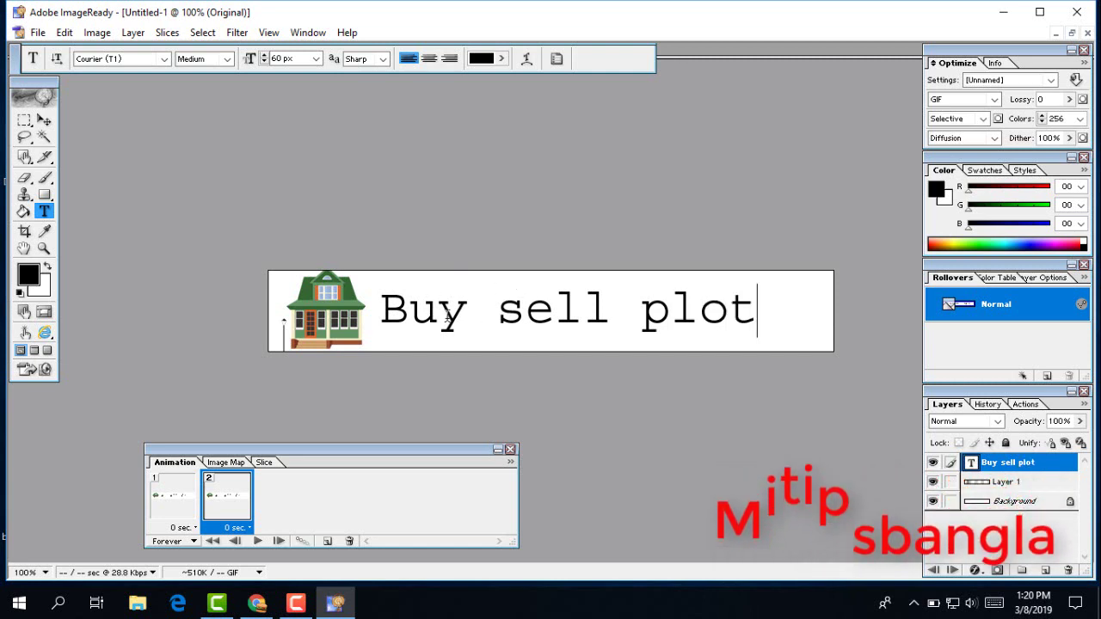
left_click_drag(380, 311, 764, 315)
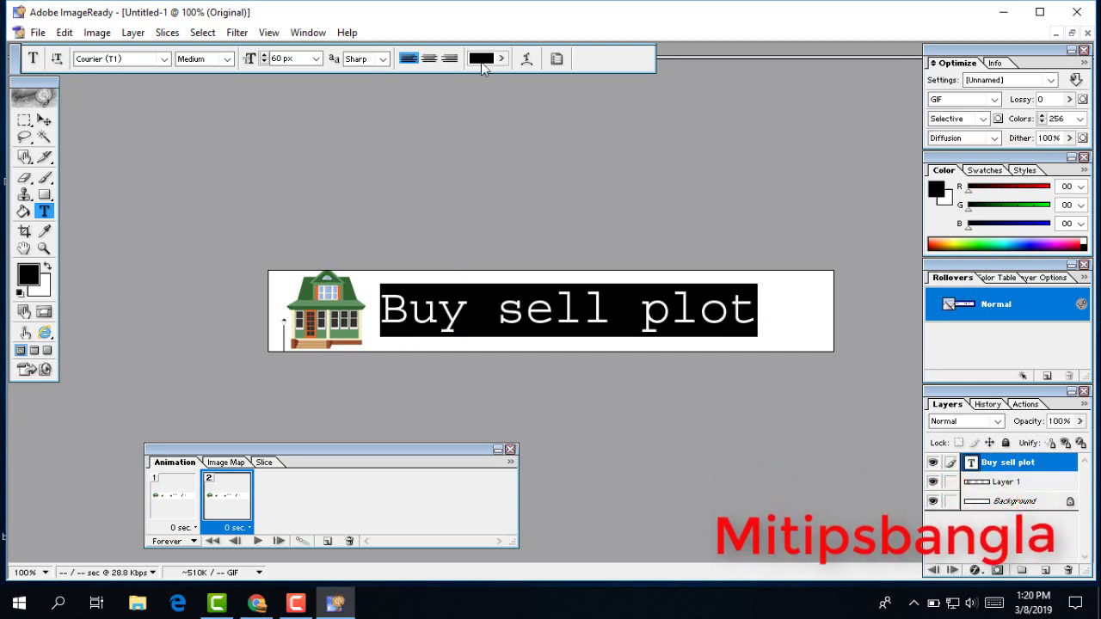
left_click(163, 59)
Step: Set the 'Buy sell plot' text to Consolas, coloured red (ED0909)
scroll(133, 125, "up", 4)
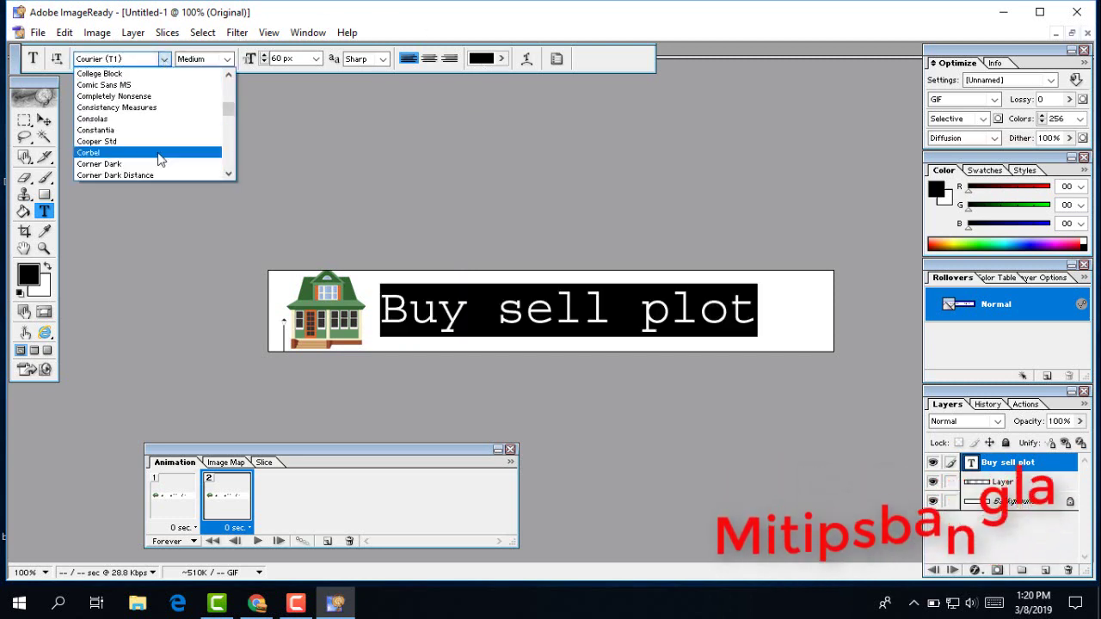
left_click(133, 125)
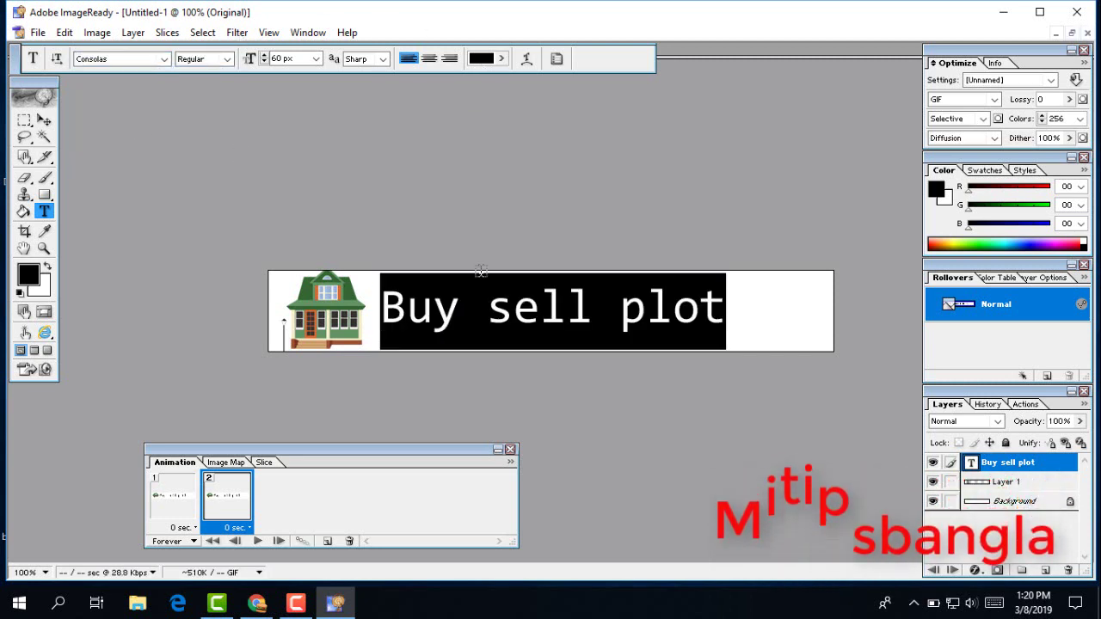
left_click(486, 309)
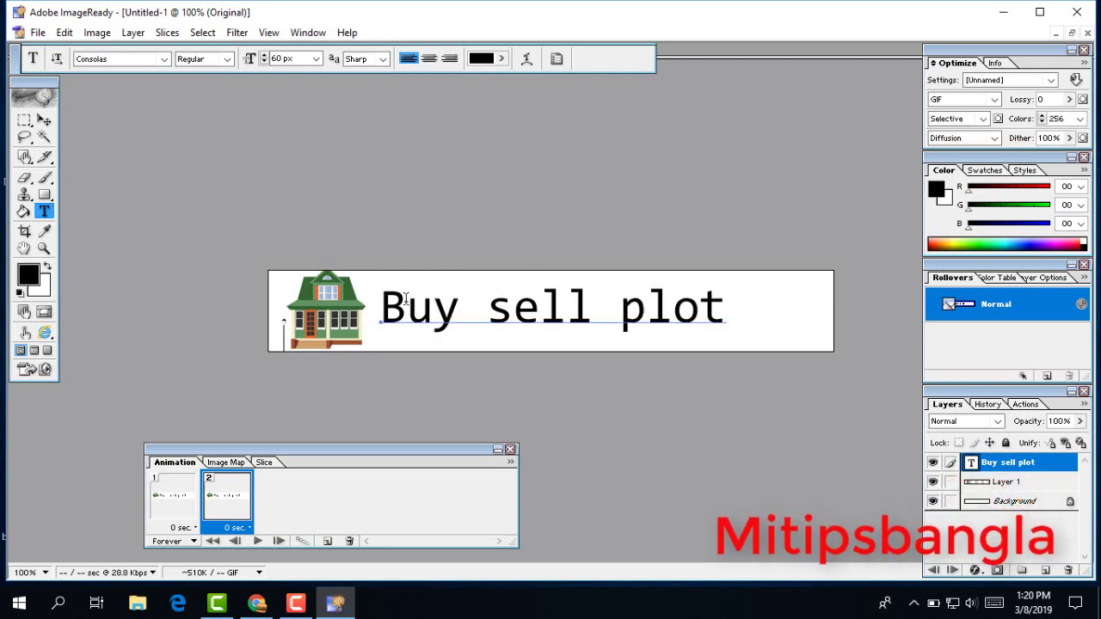
left_click_drag(382, 303, 729, 310)
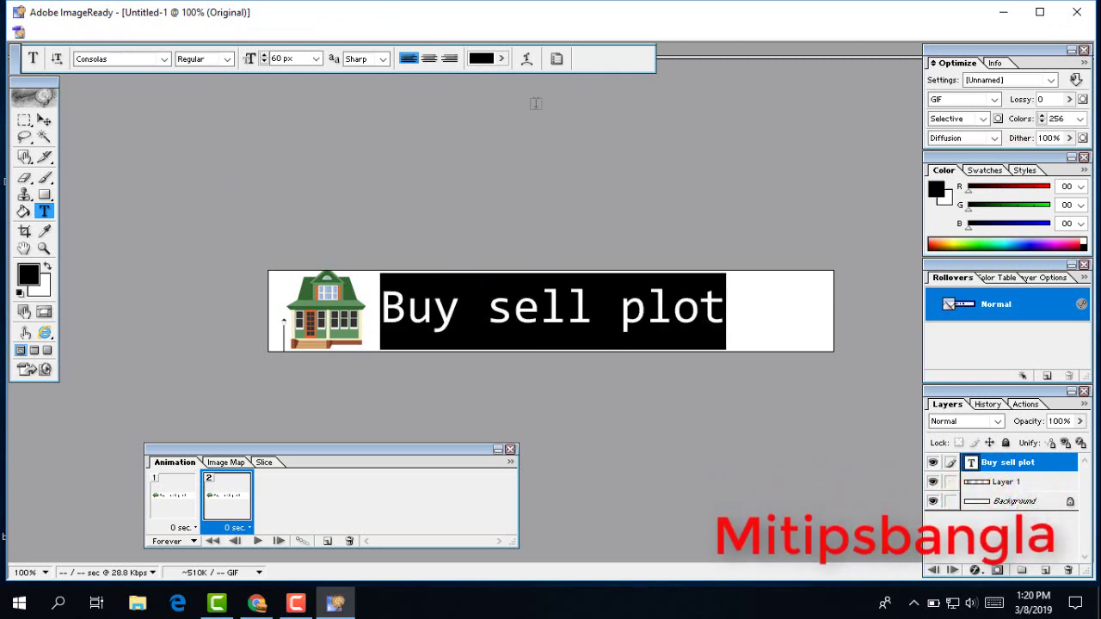
left_click(479, 60)
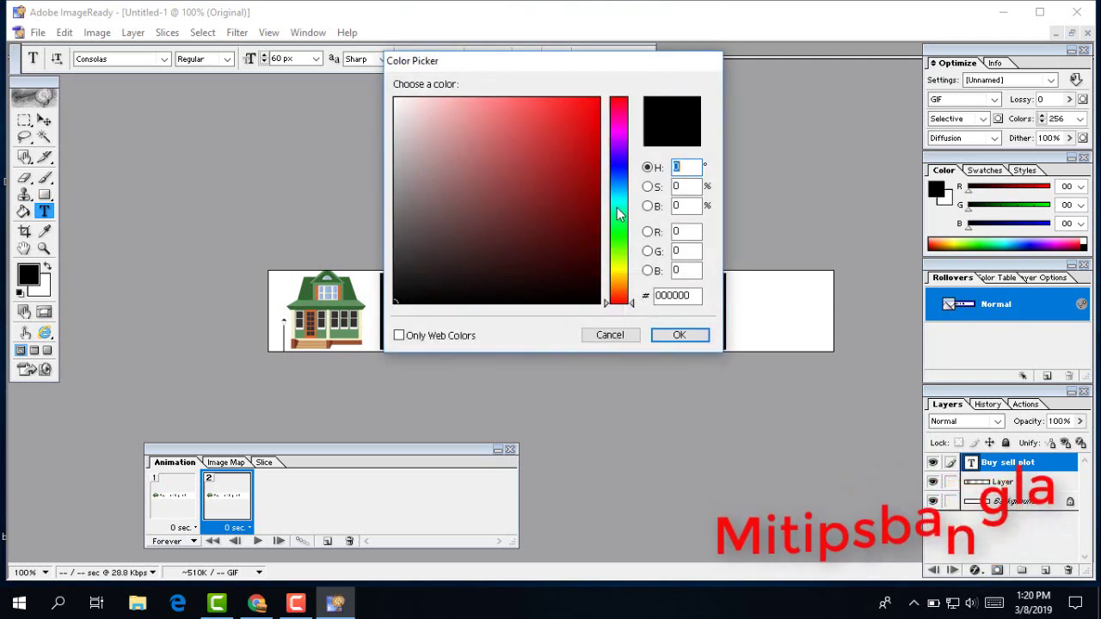
left_click(679, 335)
left_click(631, 327)
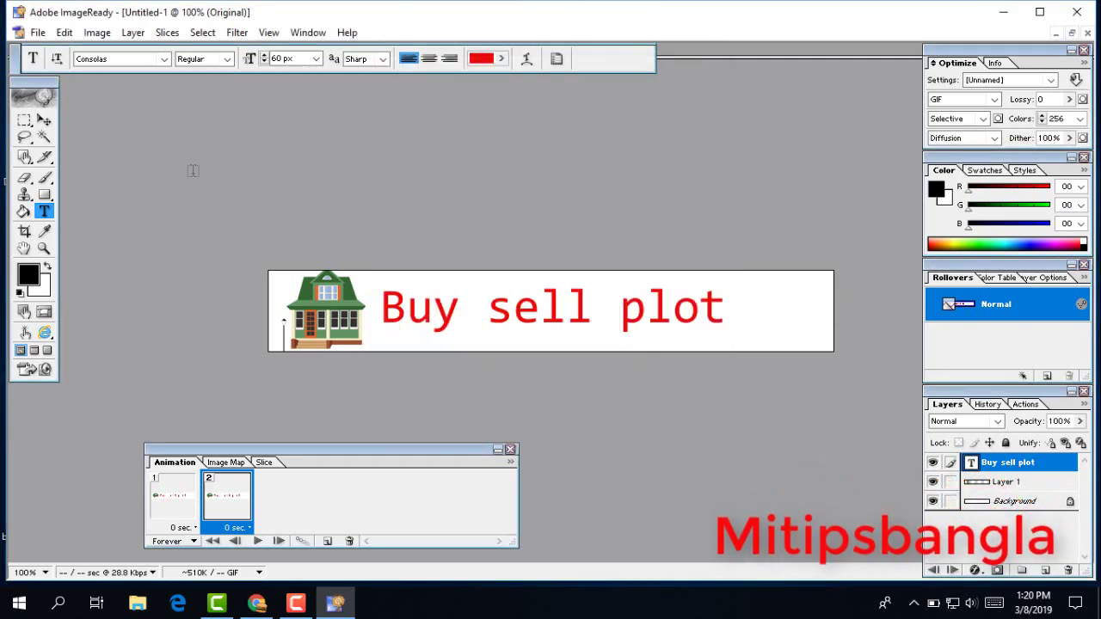
left_click(44, 119)
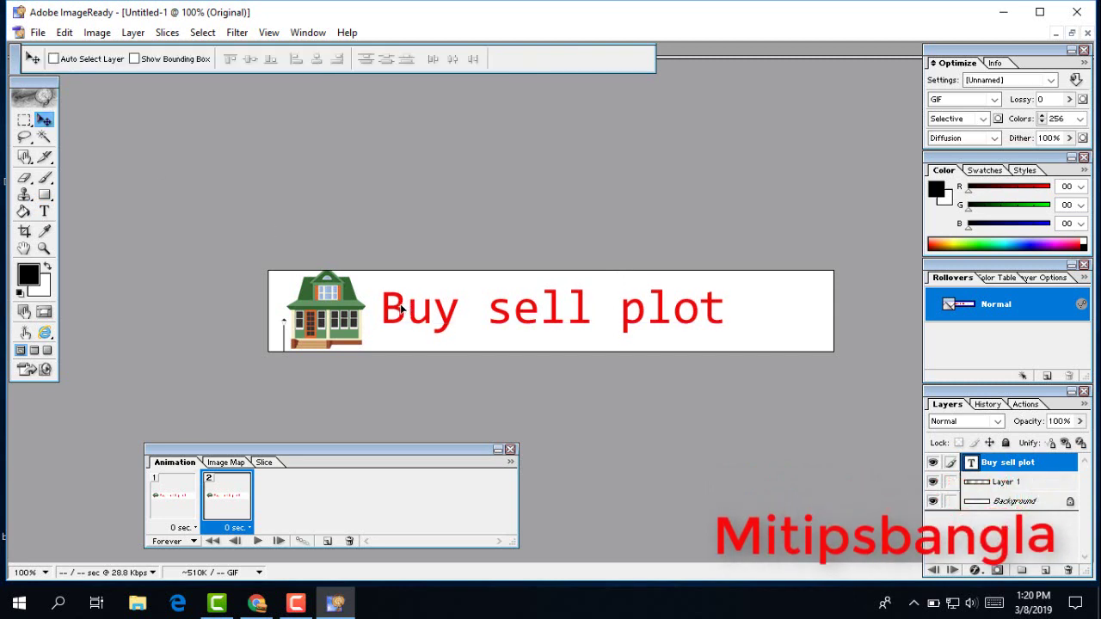
Step: Stretch 'Buy sell plot' wider, position it beside the house, and add a third frame
left_click_drag(400, 310, 438, 312)
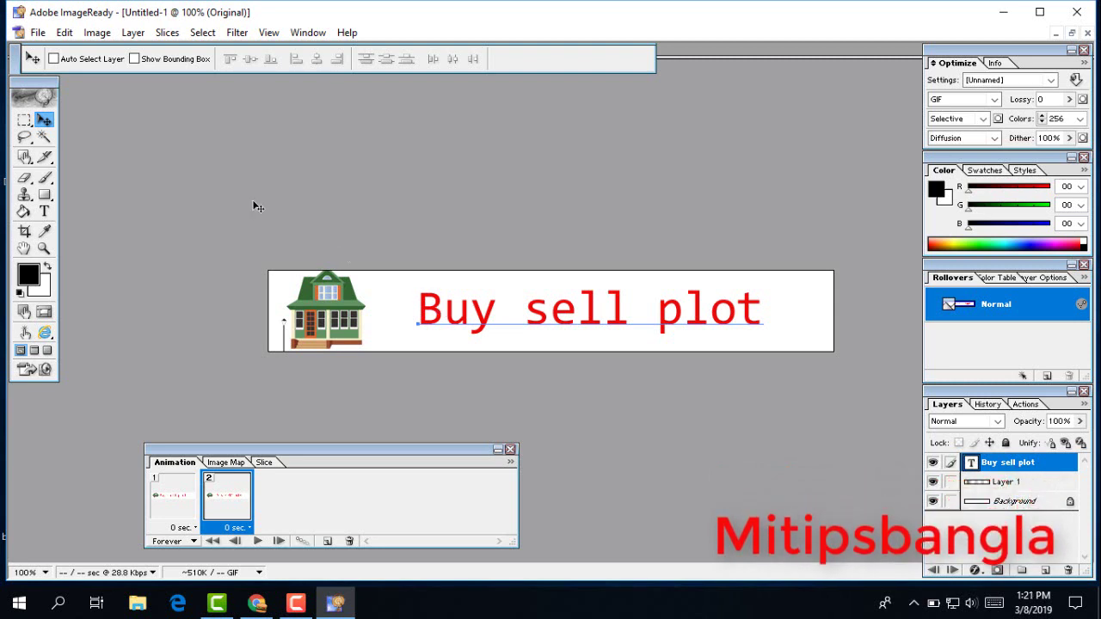
key("ctrl+t")
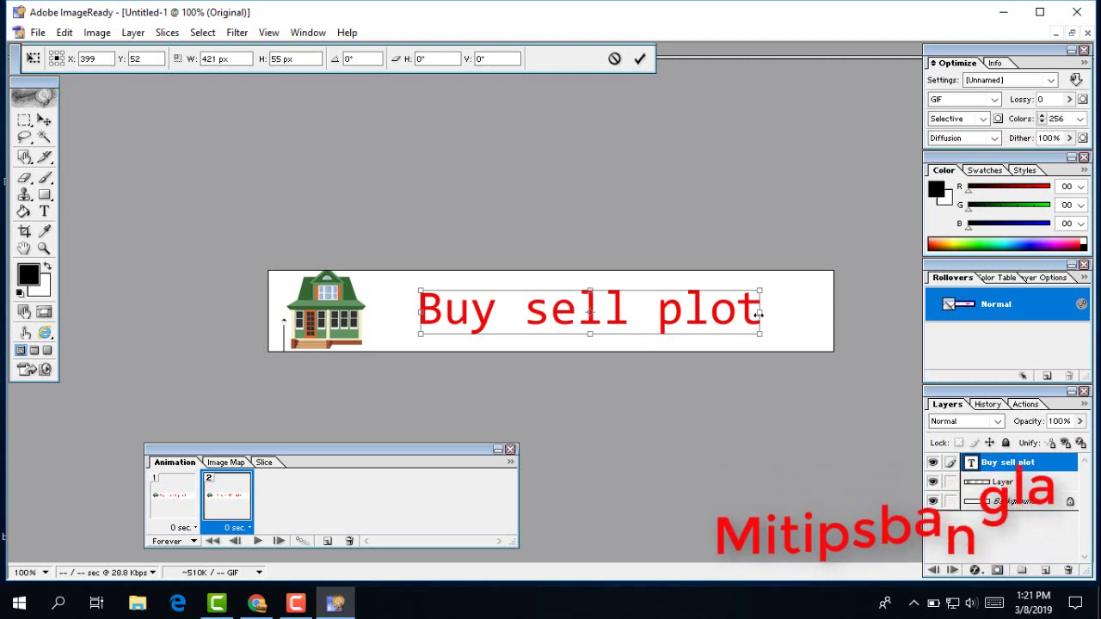
left_click_drag(760, 312, 778, 315)
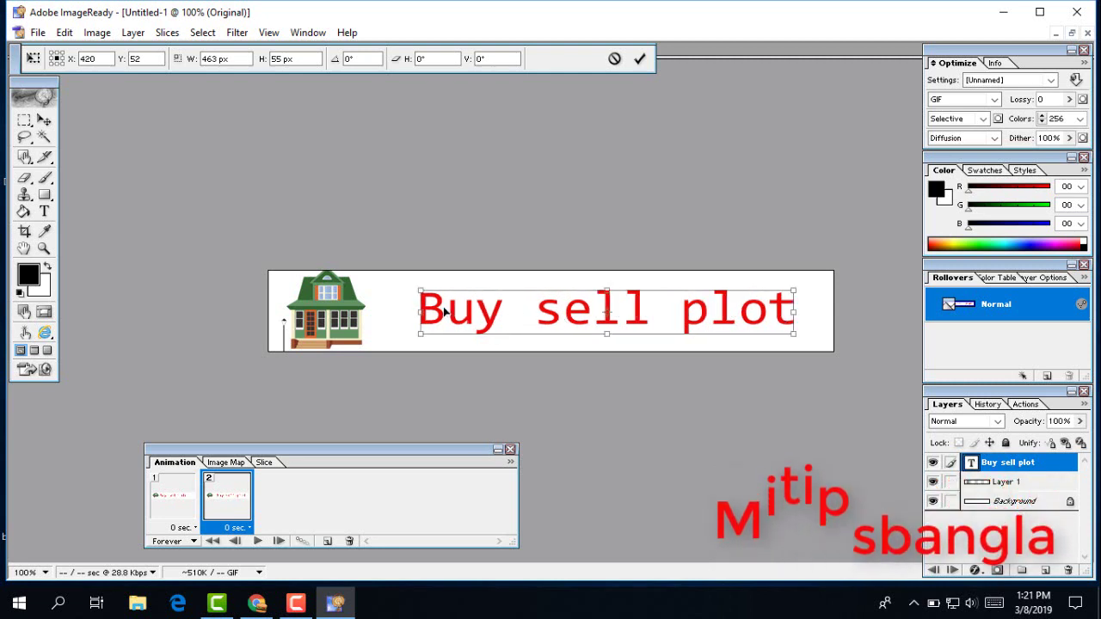
left_click_drag(420, 311, 415, 311)
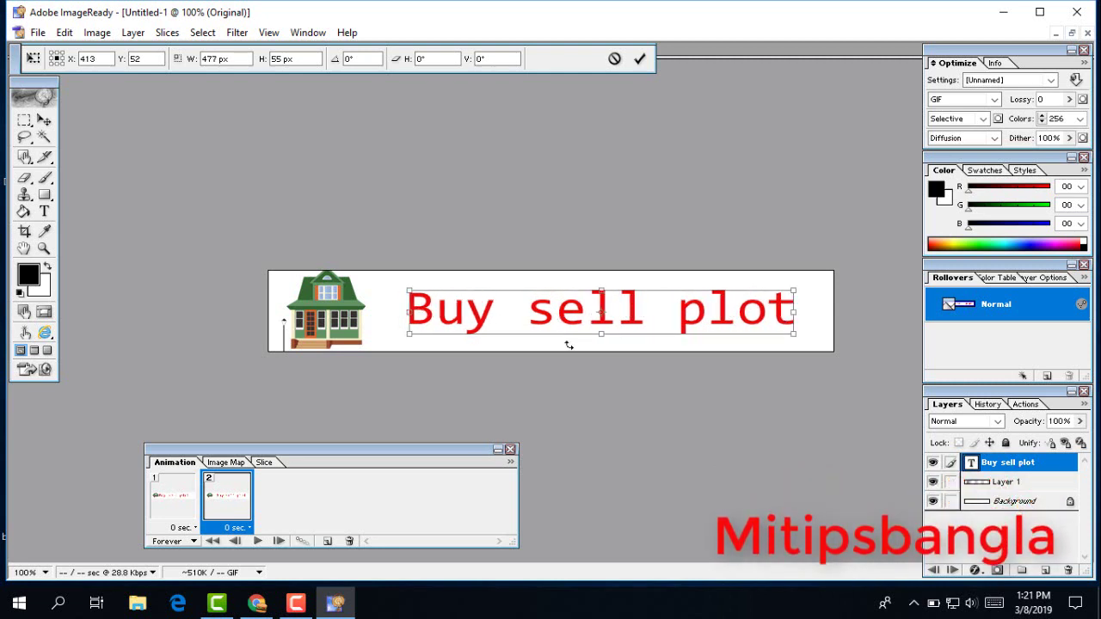
key("Return")
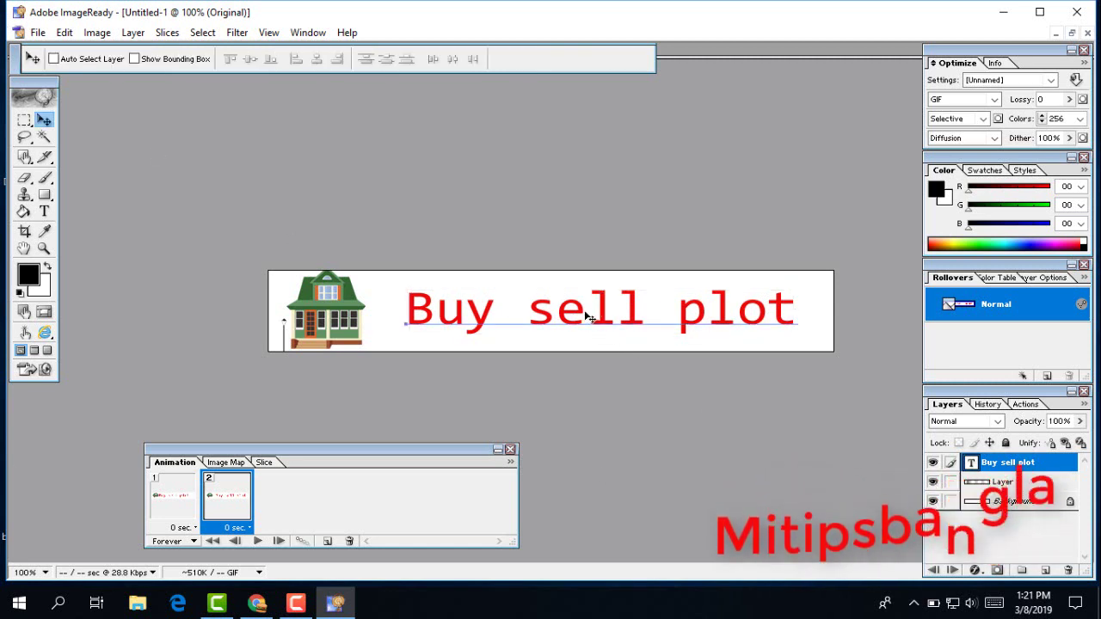
left_click_drag(605, 317, 599, 320)
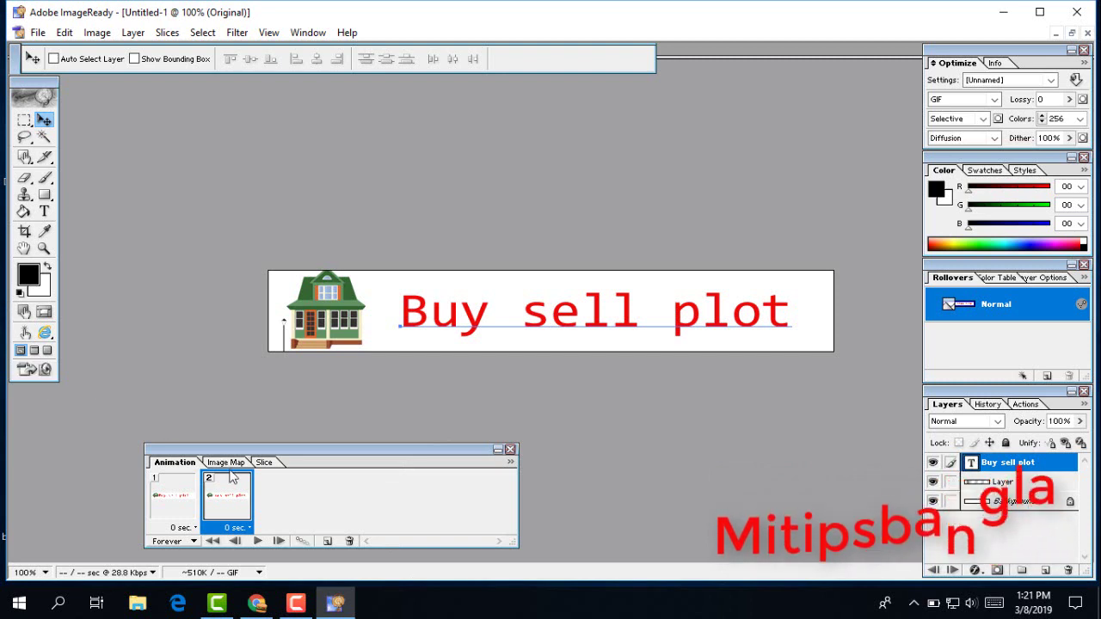
left_click(327, 542)
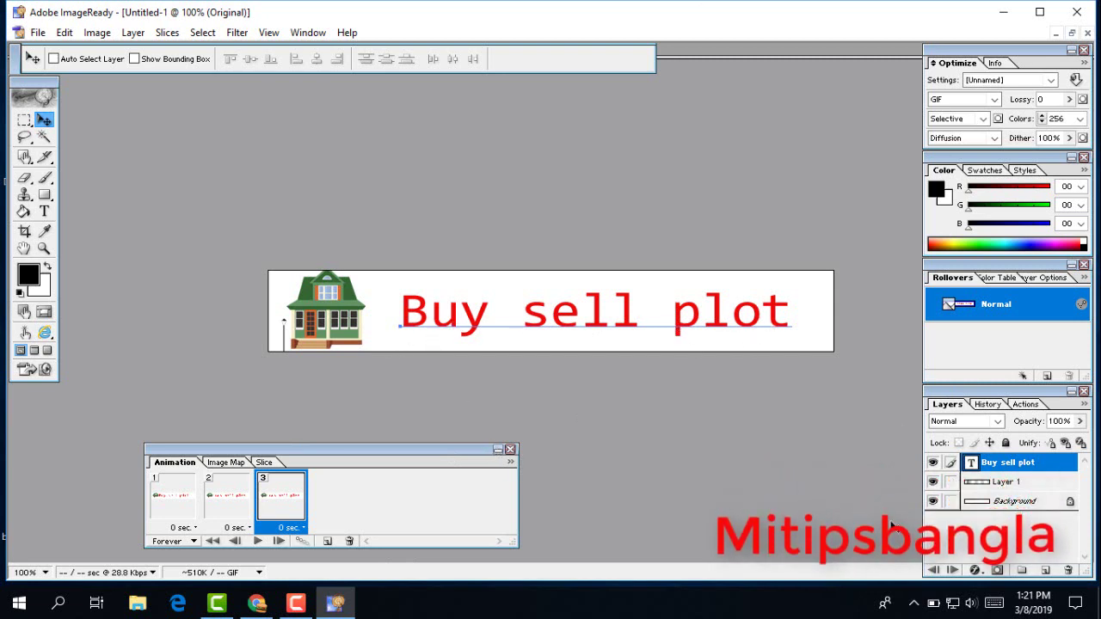
Step: In frame 3, hide 'Buy sell plot' and add black 'yourdoman.com' text on a new layer
left_click(933, 464)
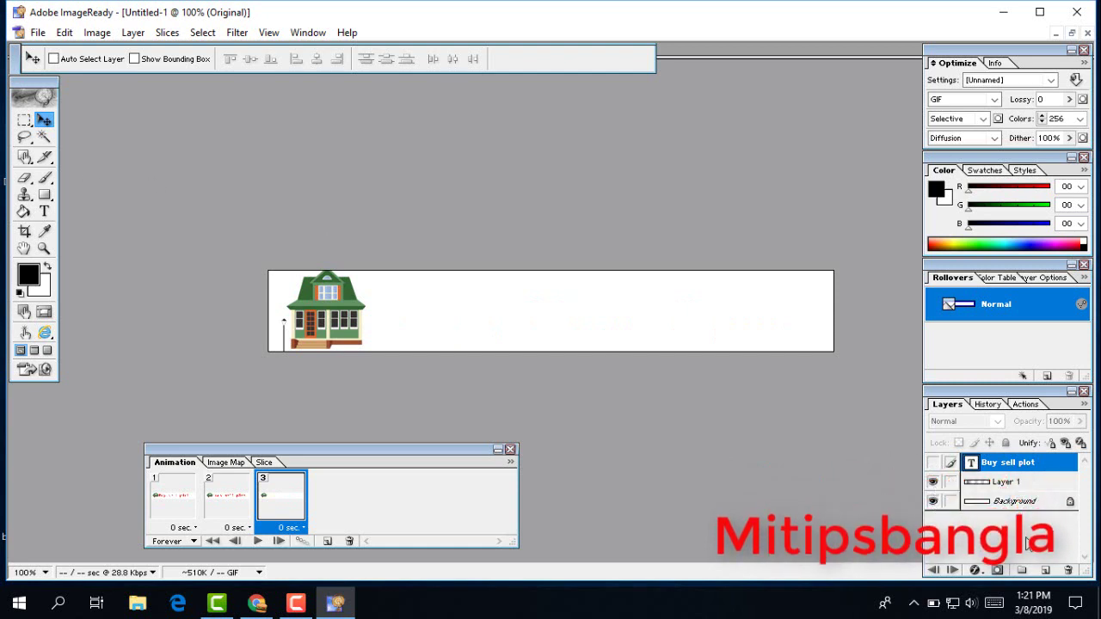
left_click(1044, 570)
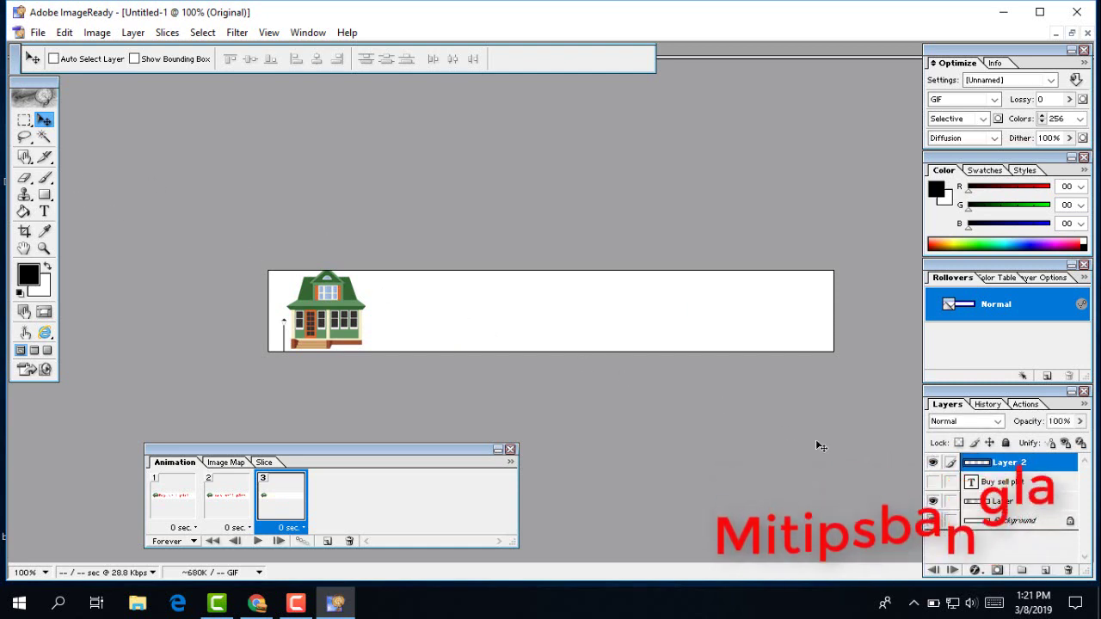
left_click(44, 210)
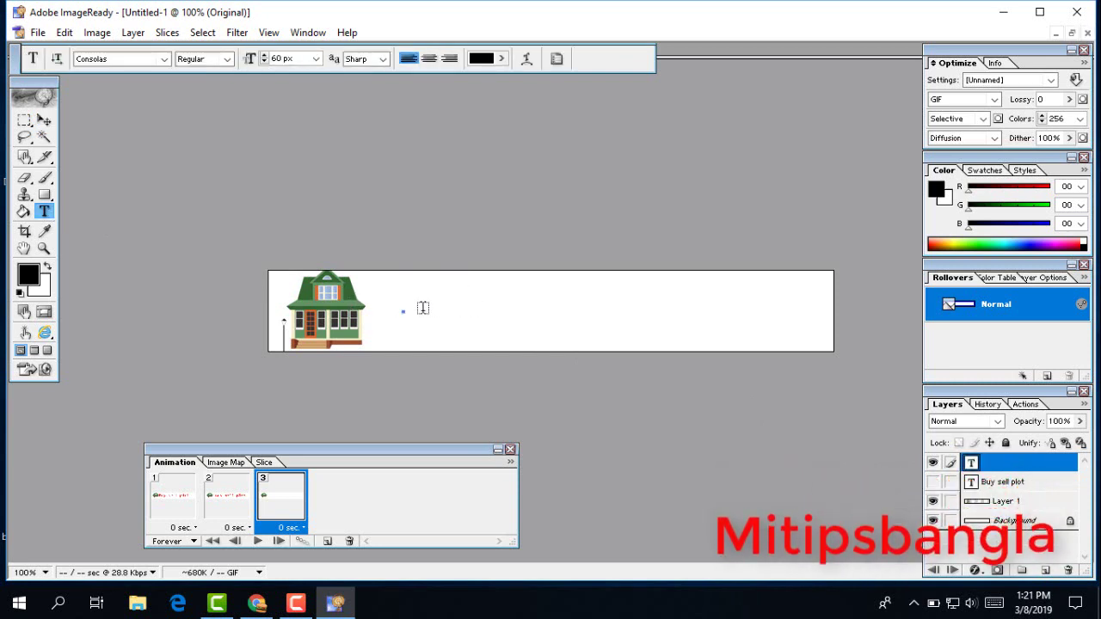
type("y ")
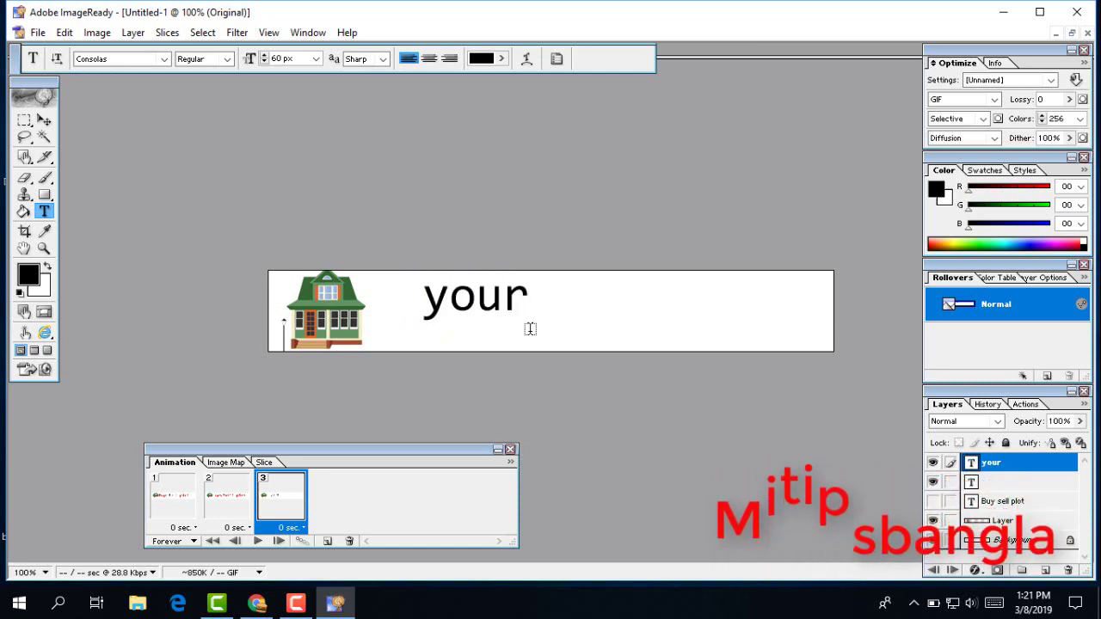
type("d")
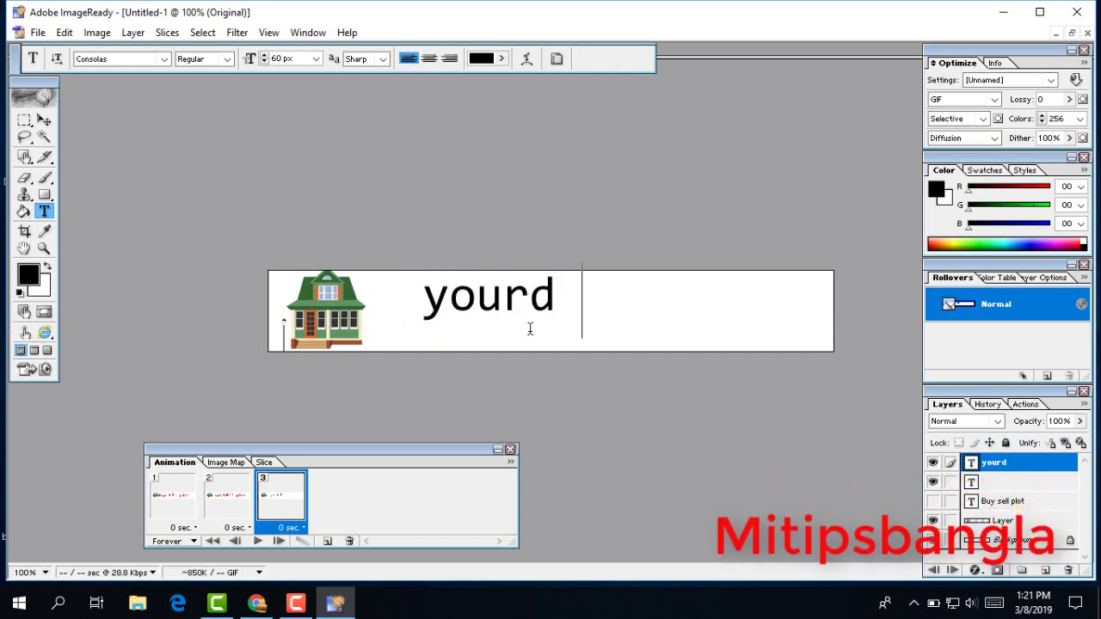
type("oma")
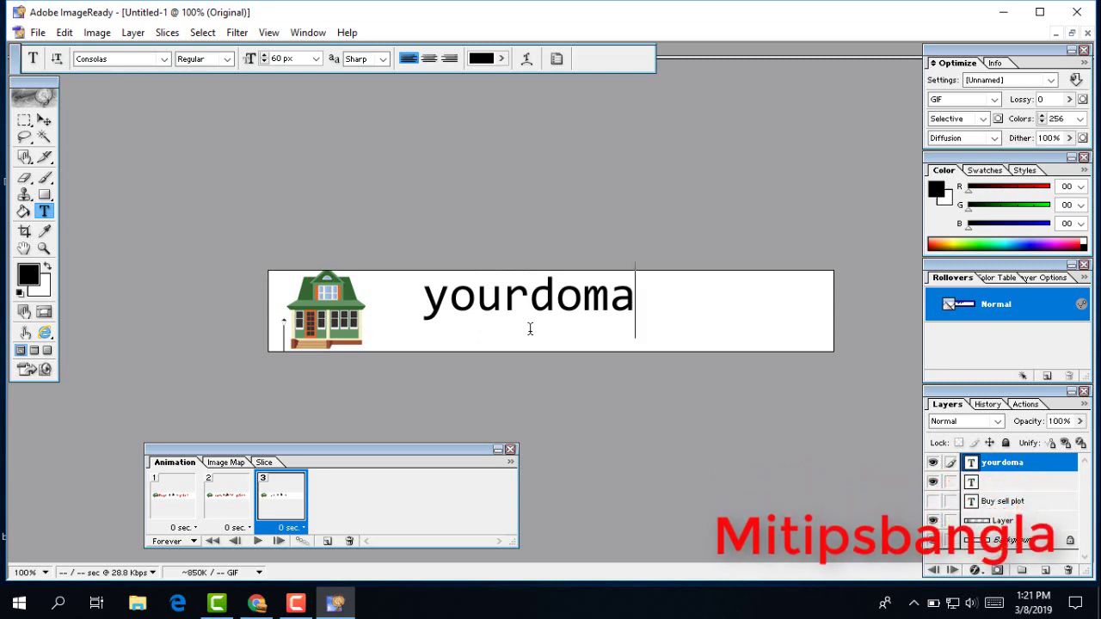
type(".")
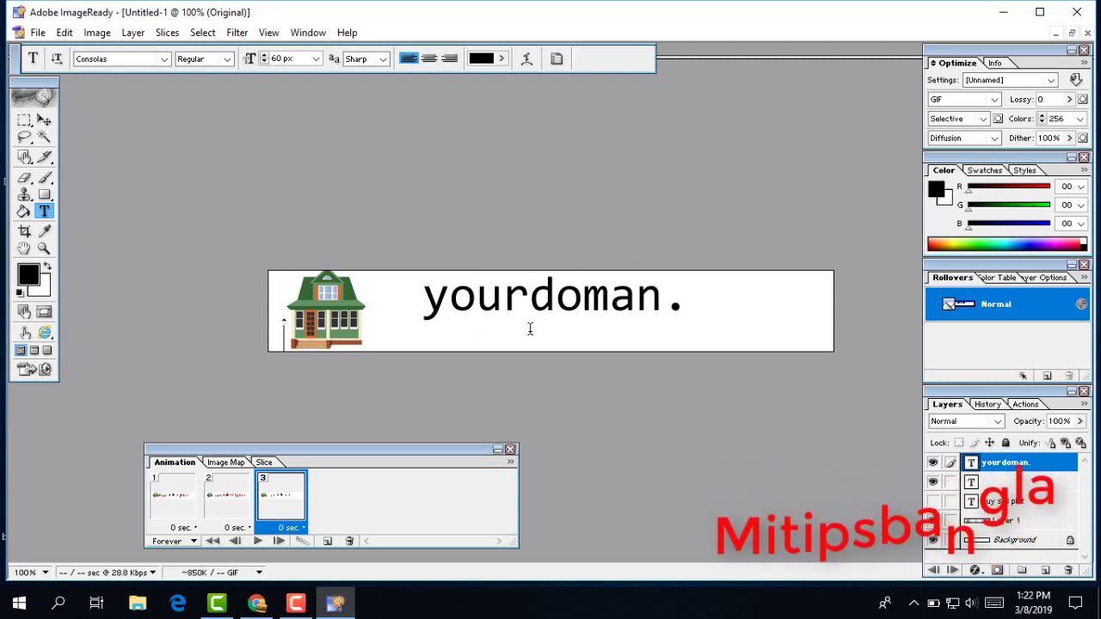
type("com")
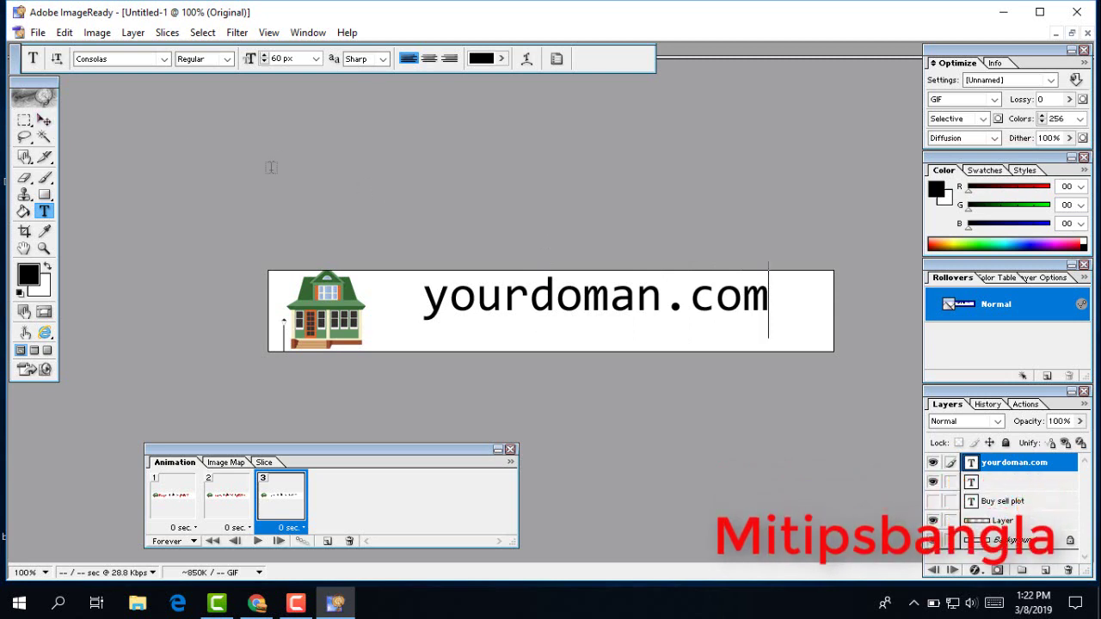
left_click(43, 119)
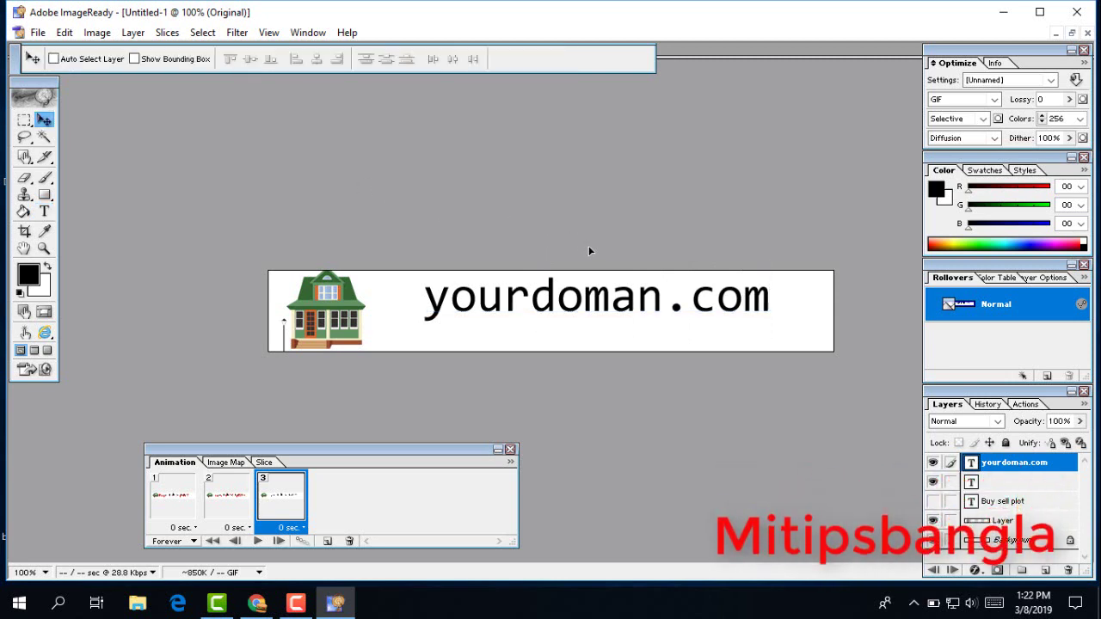
Step: Enlarge 'yourdoman.com' to fill the space beside the house, then add a fourth frame
left_click_drag(589, 247, 583, 256)
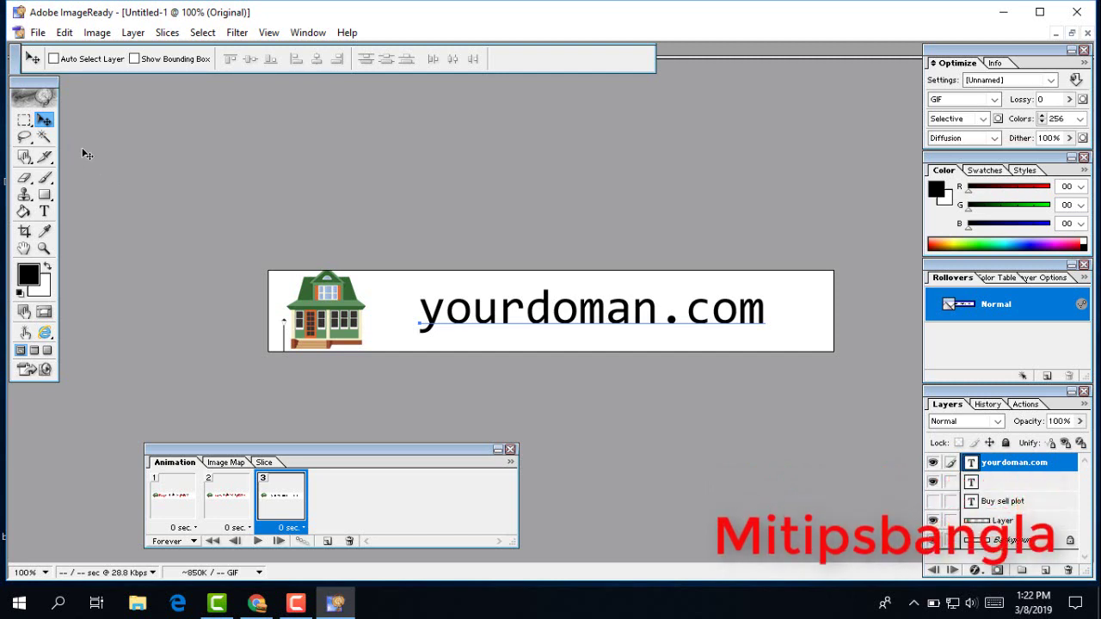
key("ctrl+t")
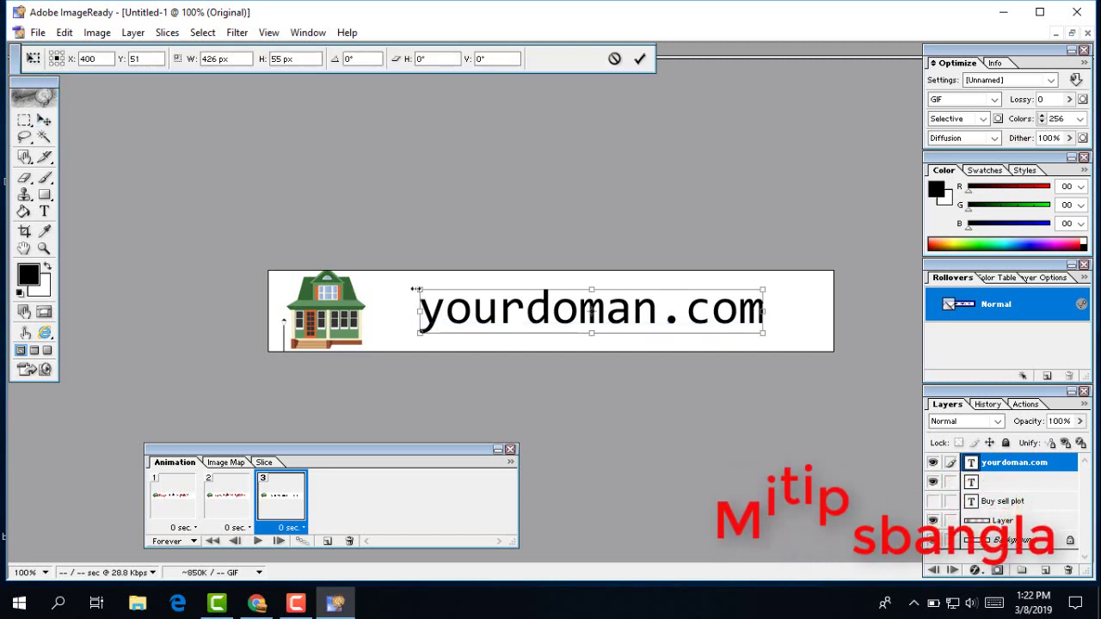
left_click_drag(415, 299, 392, 298)
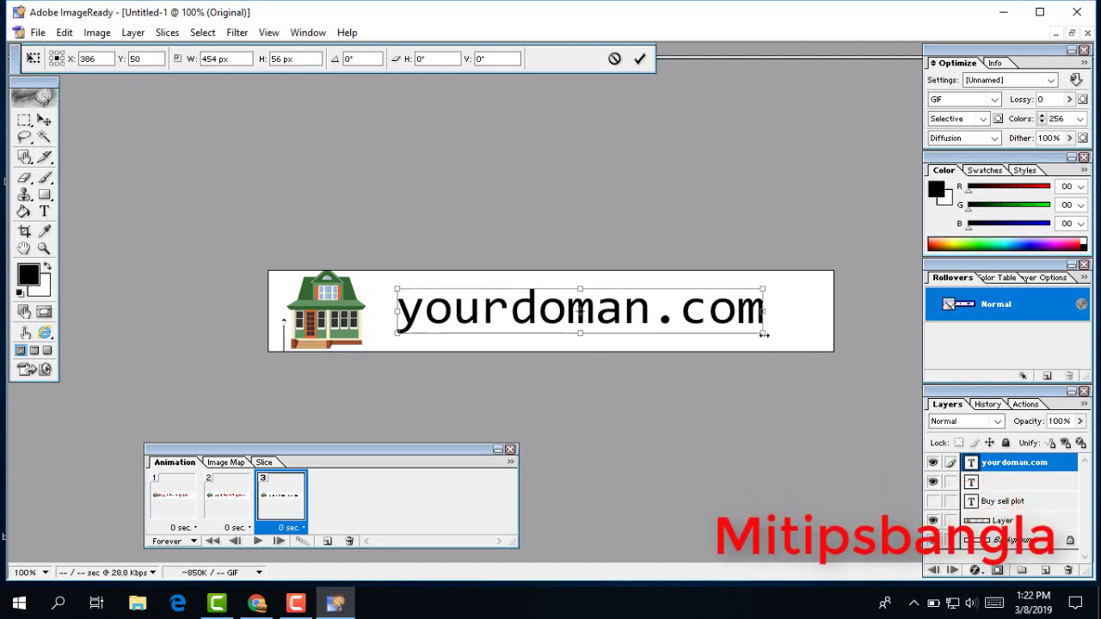
left_click_drag(763, 335, 790, 341)
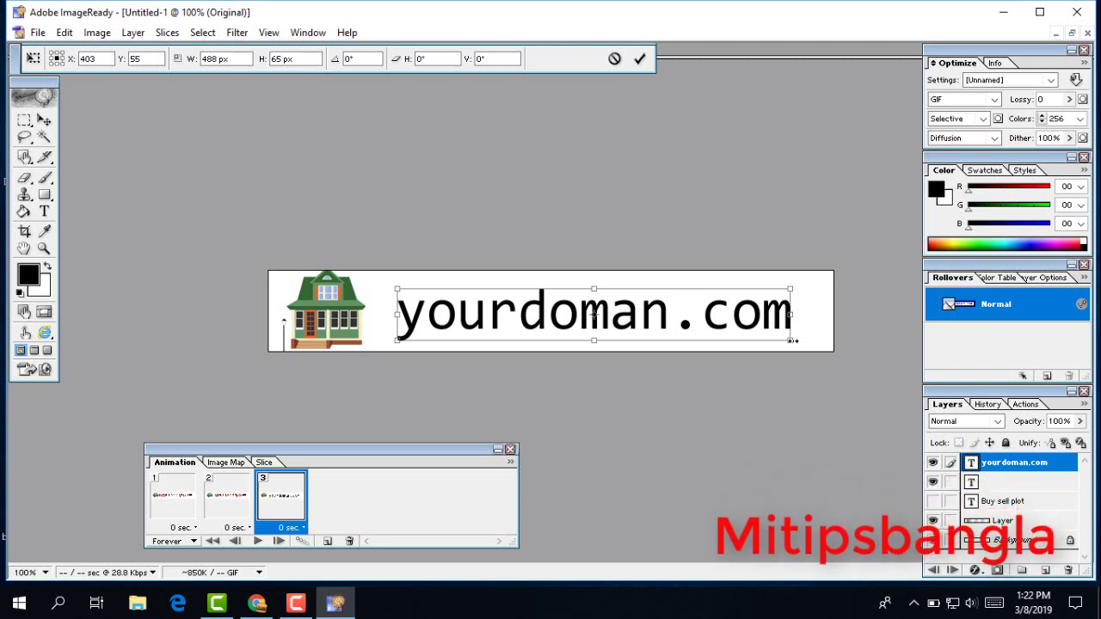
key("Return")
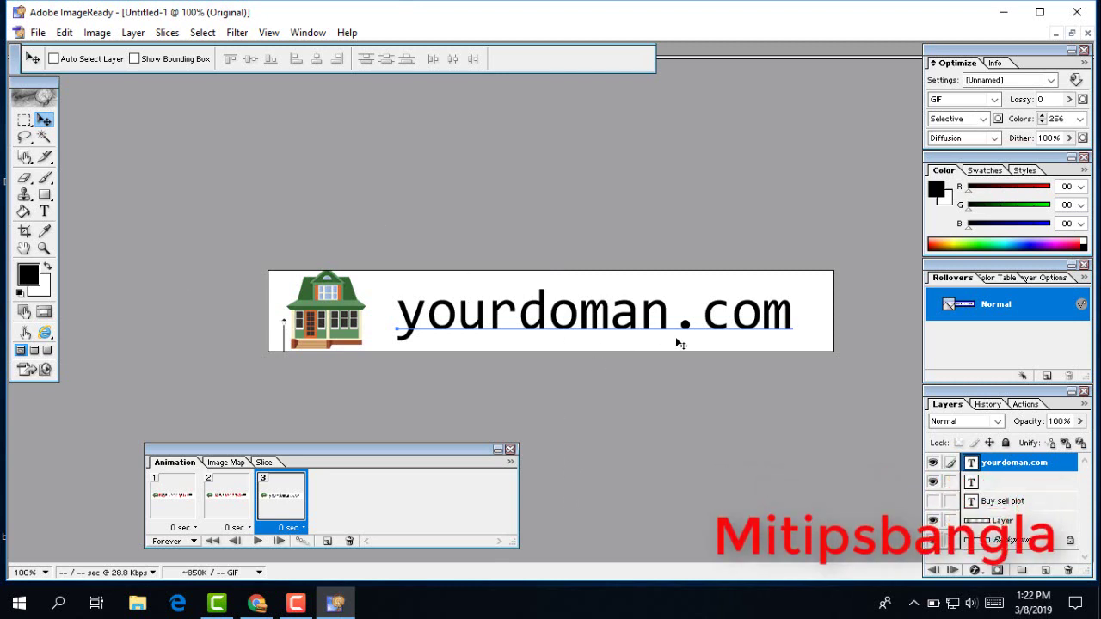
left_click(329, 542)
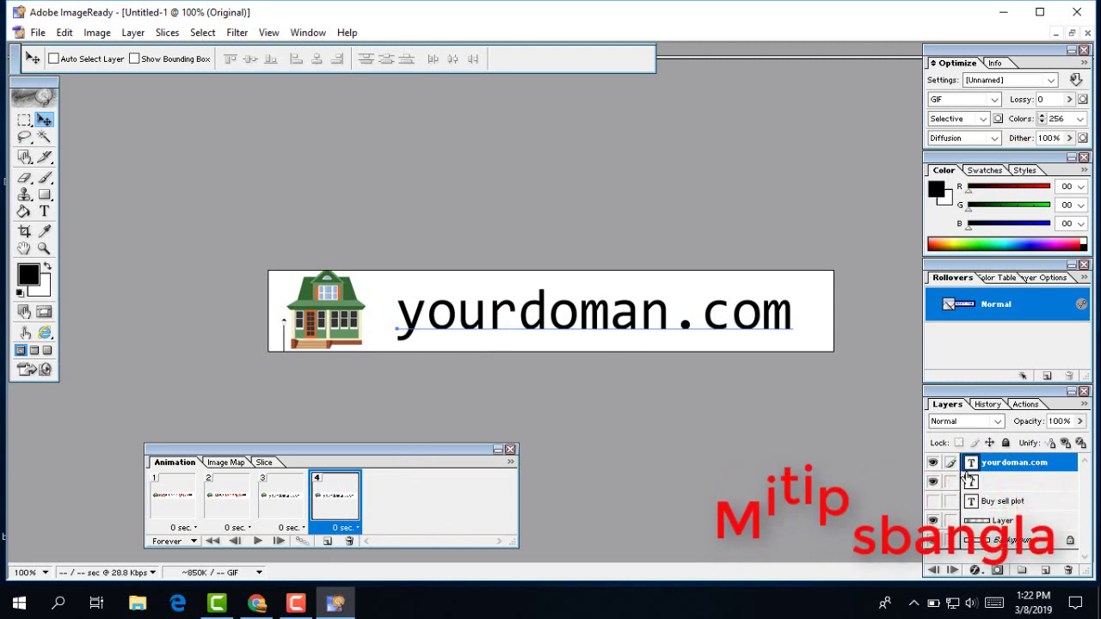
Step: Hide 'yourdoman.com' in frame 4 and open the CALL US! badge file a.gif
left_click(932, 464)
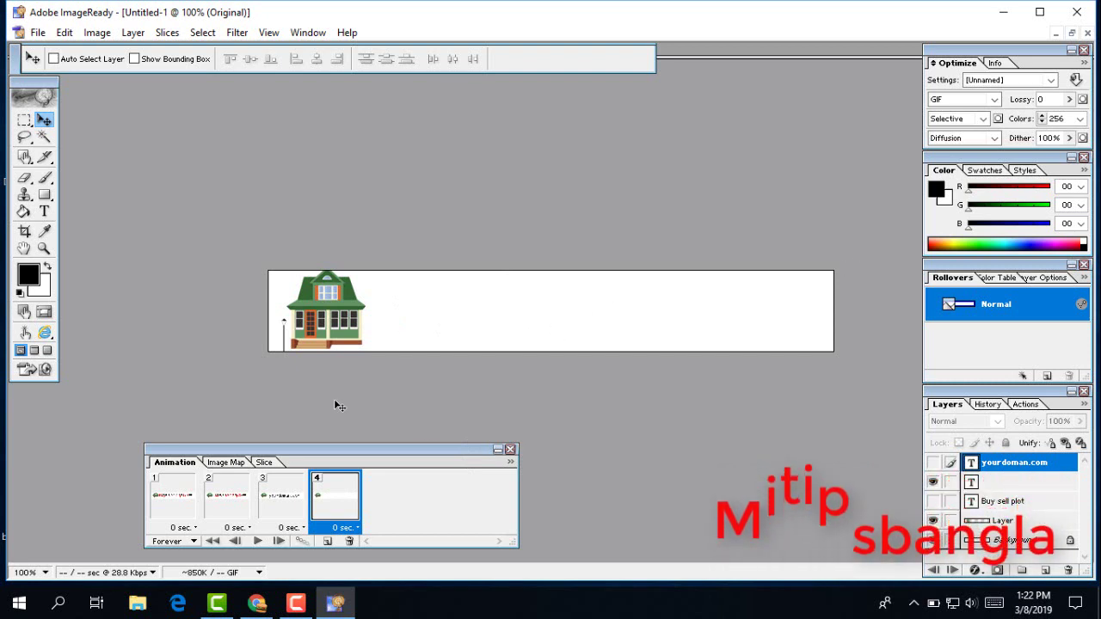
left_click(38, 32)
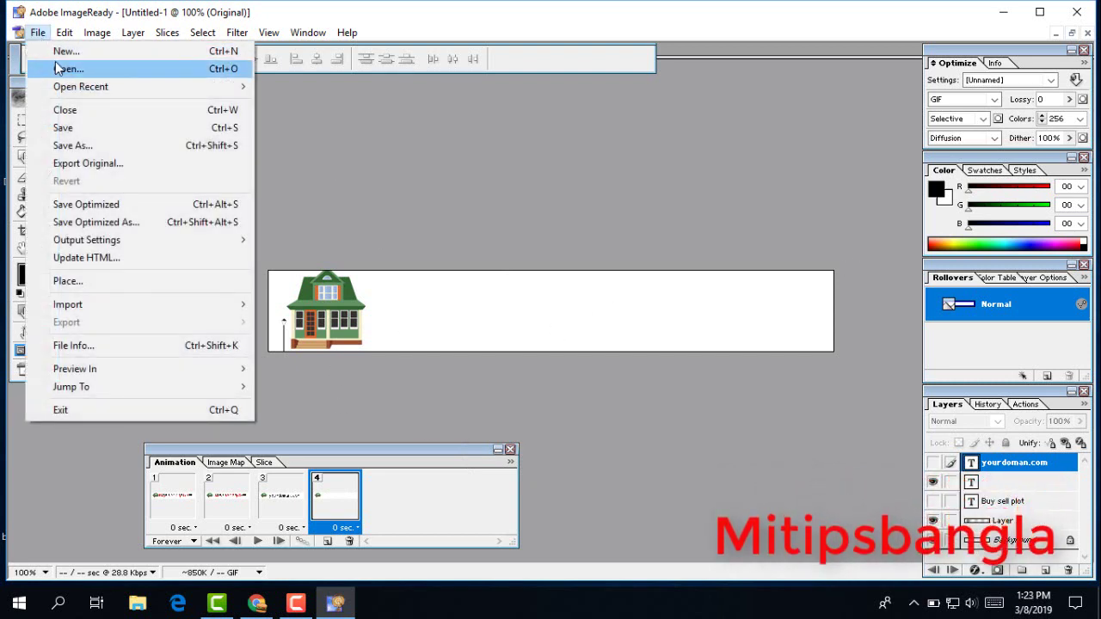
left_click(59, 69)
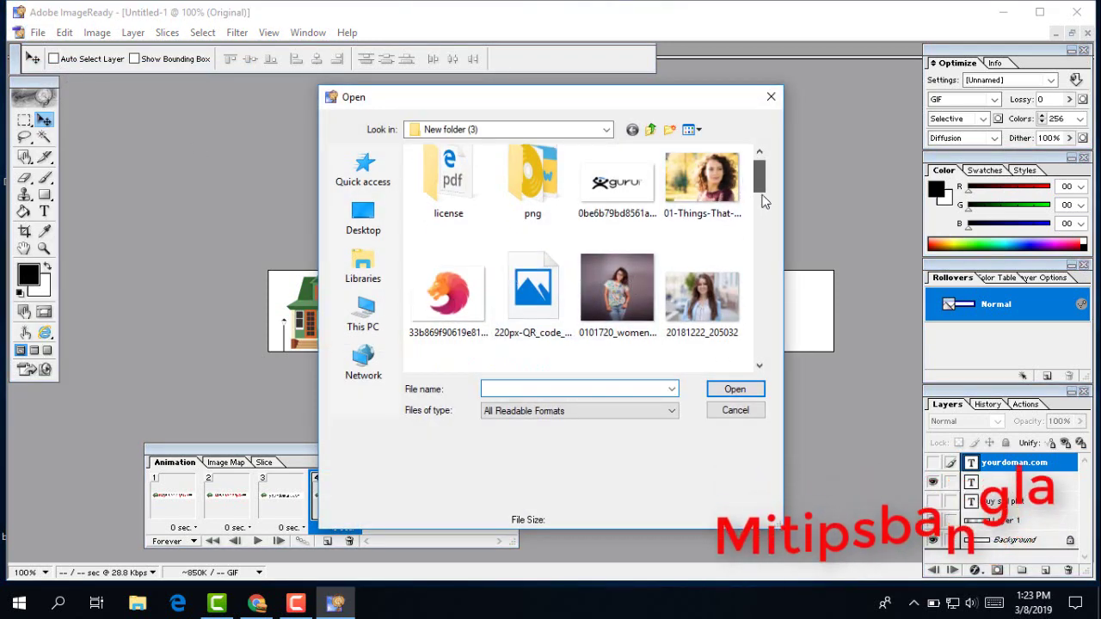
mouse_move(755, 187)
left_mouse_down()
mouse_move(771, 295)
mouse_move(760, 222)
left_mouse_up()
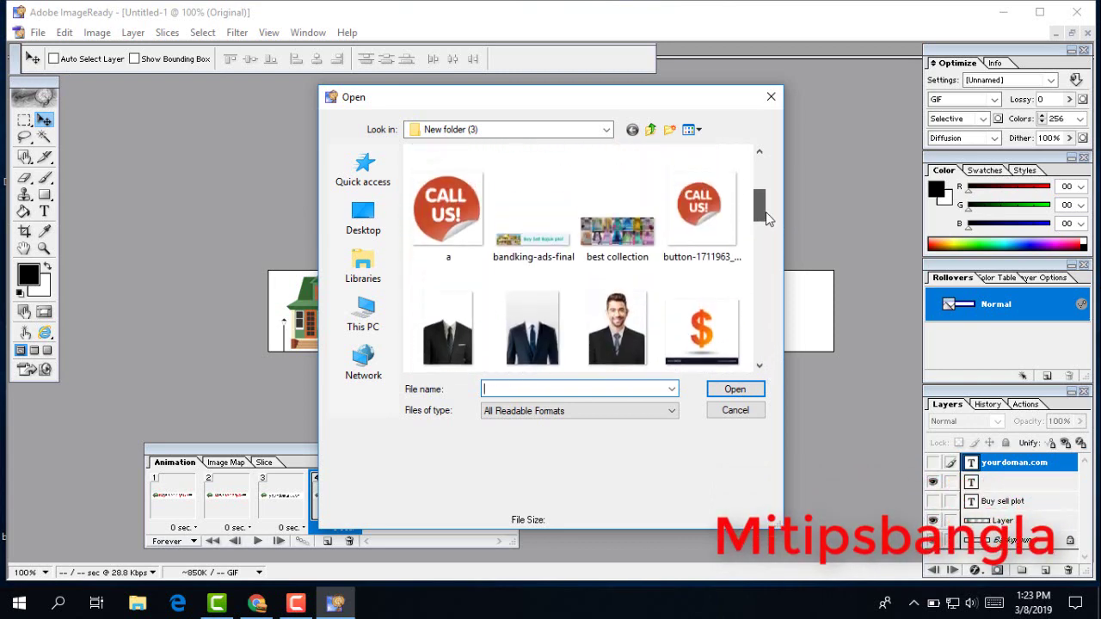
left_click(440, 262)
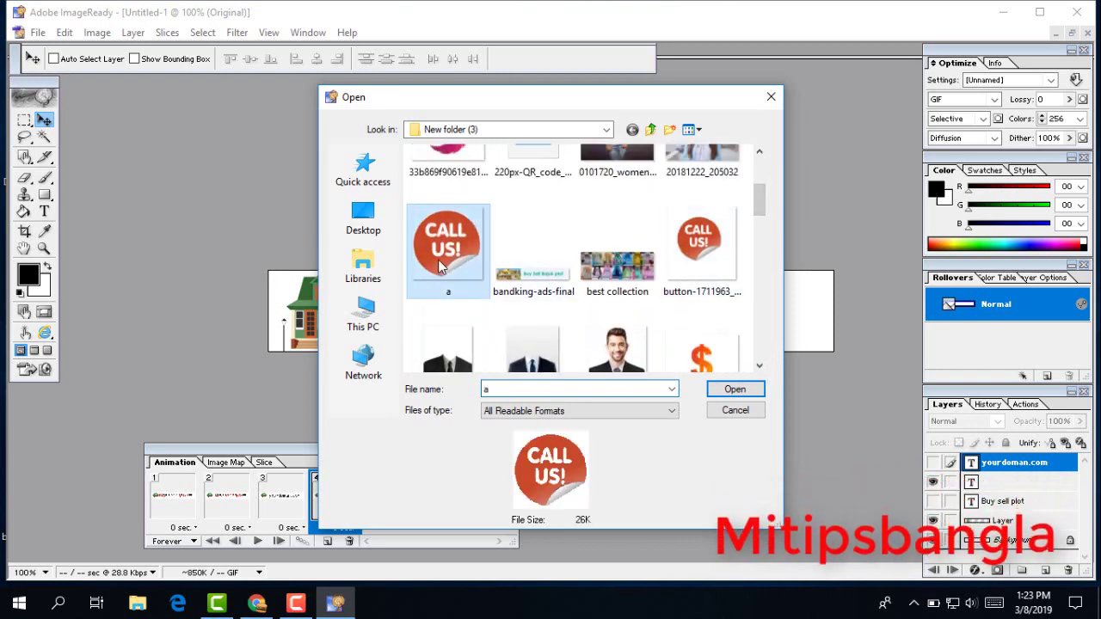
left_click(727, 391)
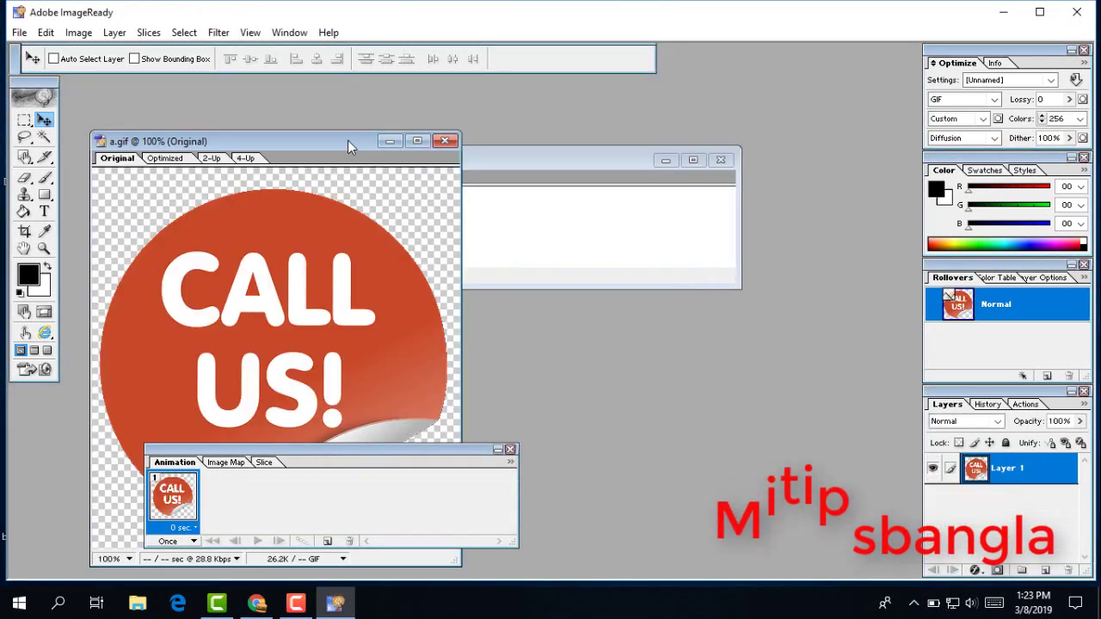
Step: Drag the CALL US! sticker from a.gif into the banner, close a.gif, and maximize the banner
left_click_drag(348, 140, 745, 262)
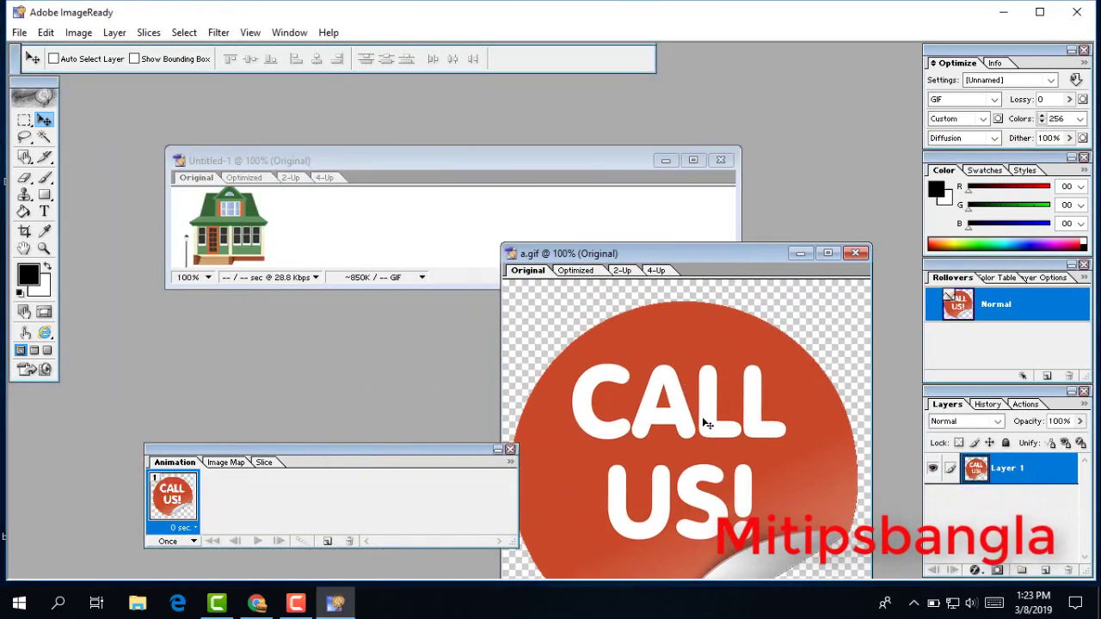
left_click_drag(705, 423, 489, 219)
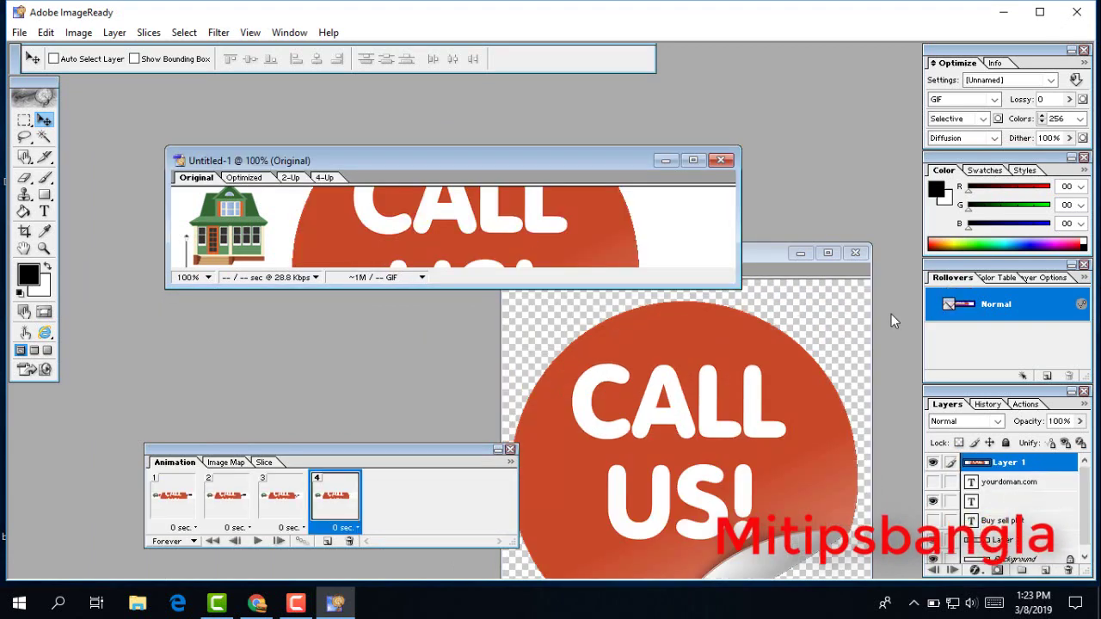
left_click(855, 254)
left_click(693, 160)
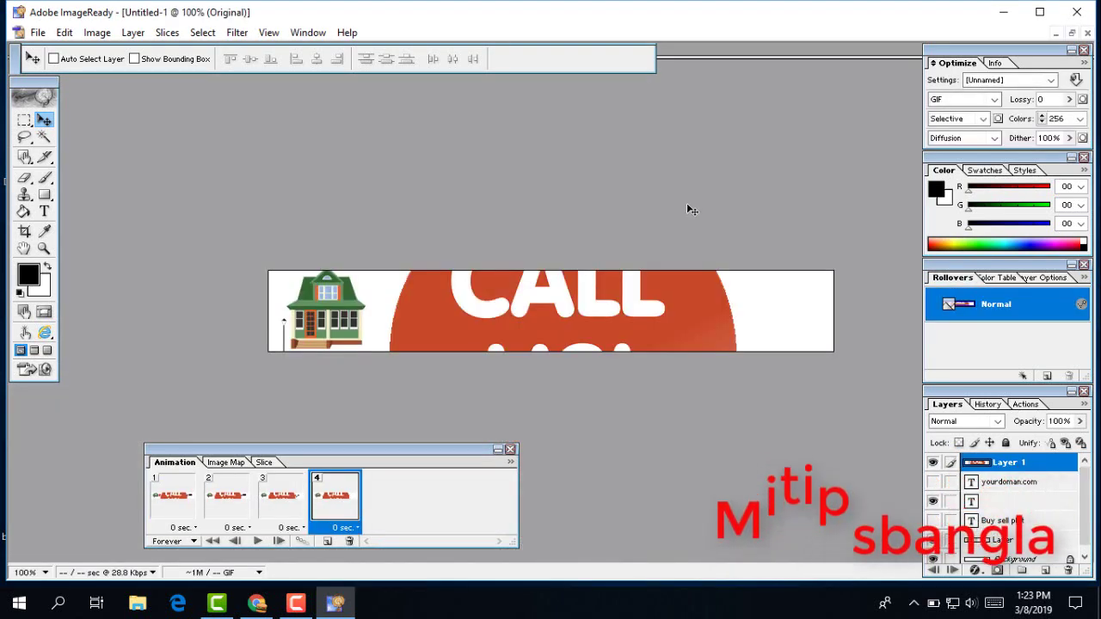
Step: Scale the CALL US! sticker to about 90 px wide, then delete its layer
key("ctrl+t")
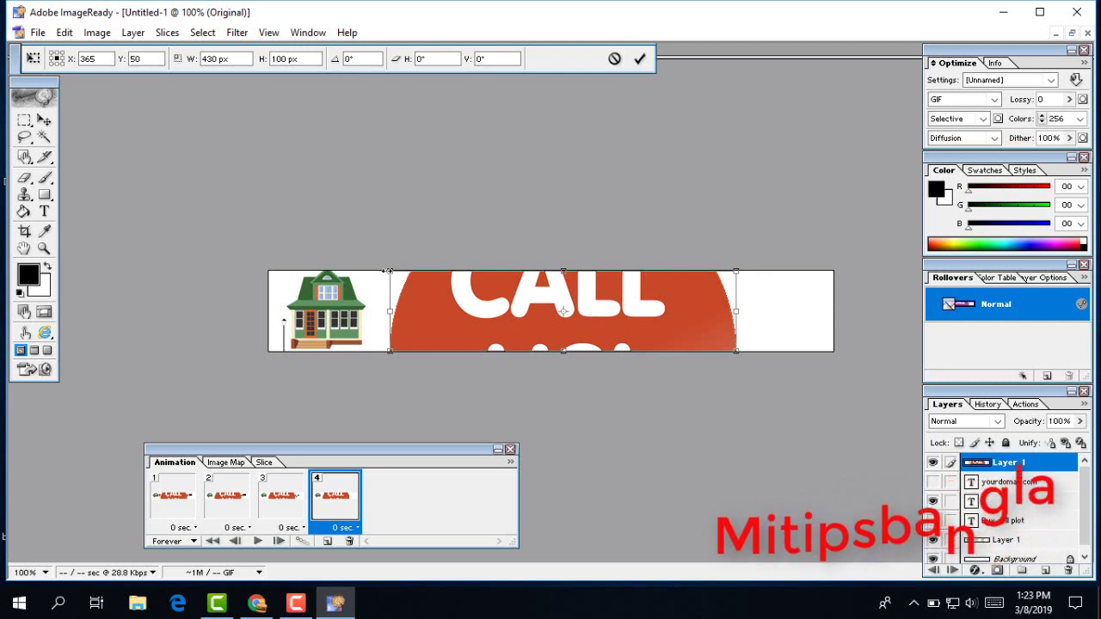
left_click_drag(473, 312, 528, 312)
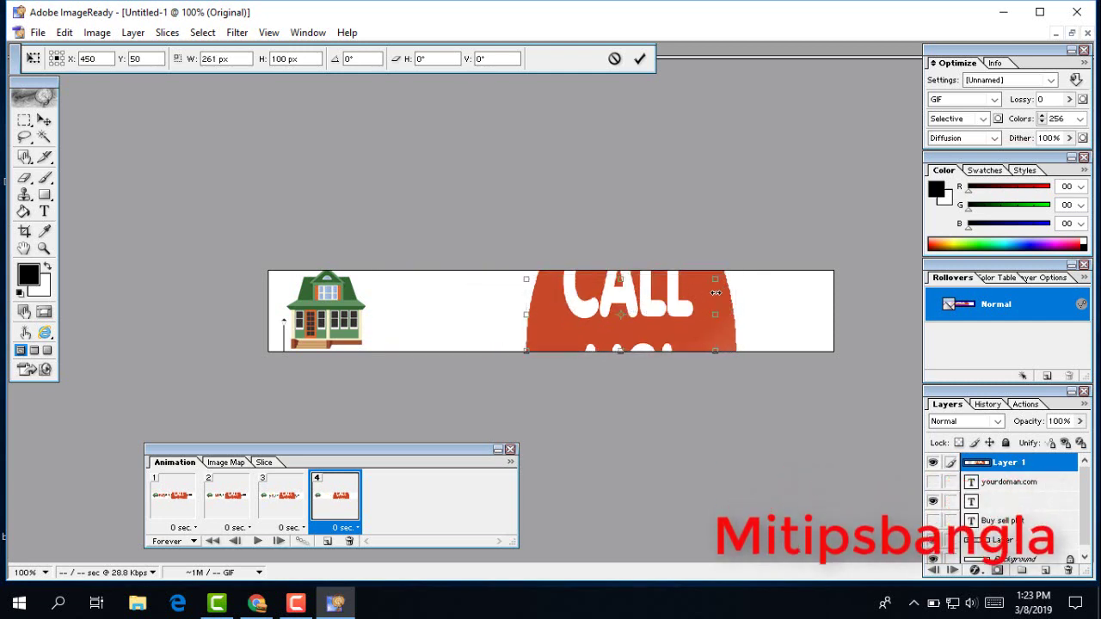
left_click_drag(715, 283, 655, 302)
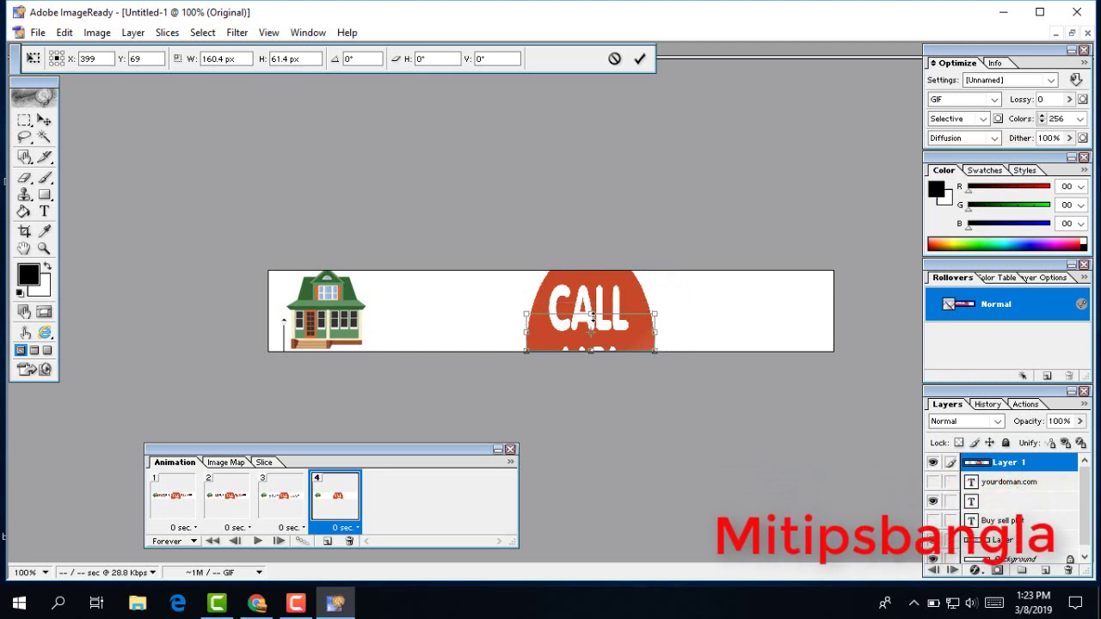
left_click_drag(581, 314, 581, 289)
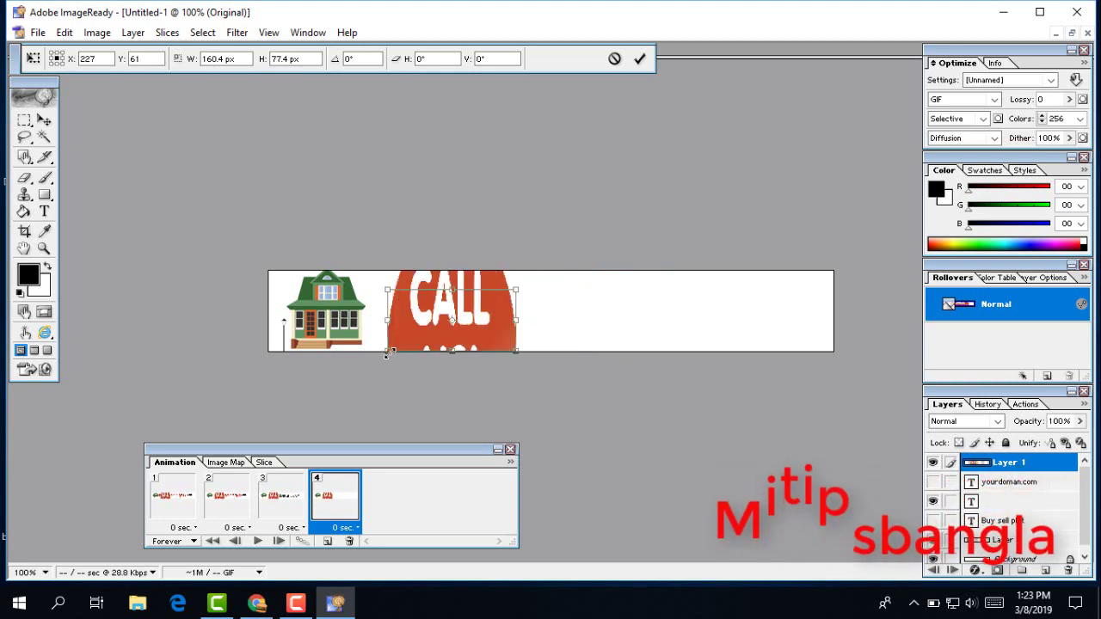
left_click_drag(387, 351, 414, 338)
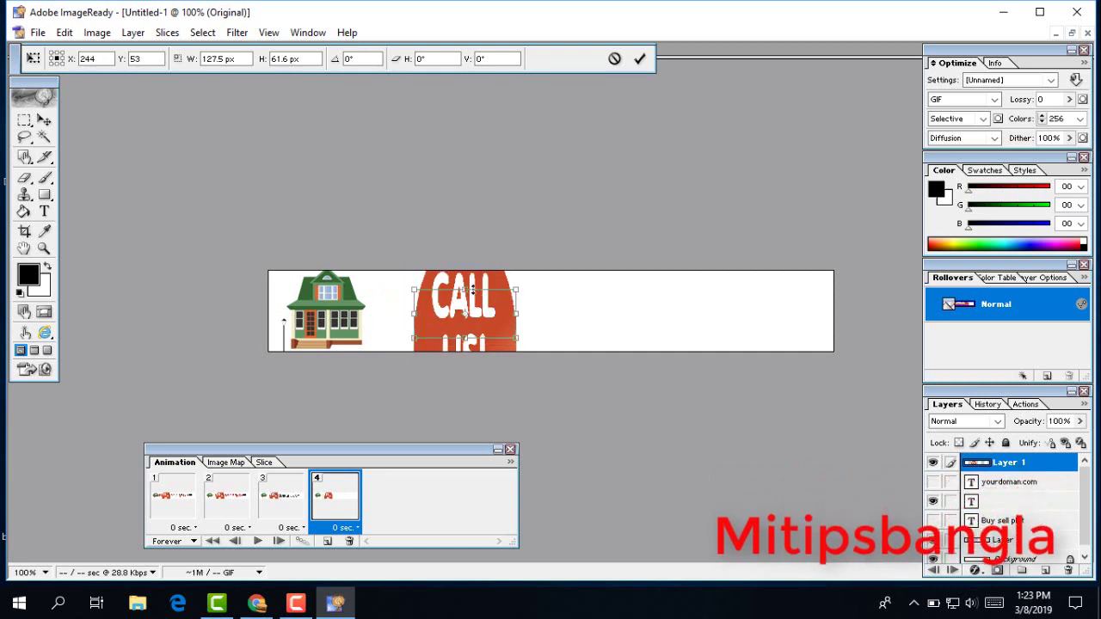
left_click_drag(464, 293, 464, 307)
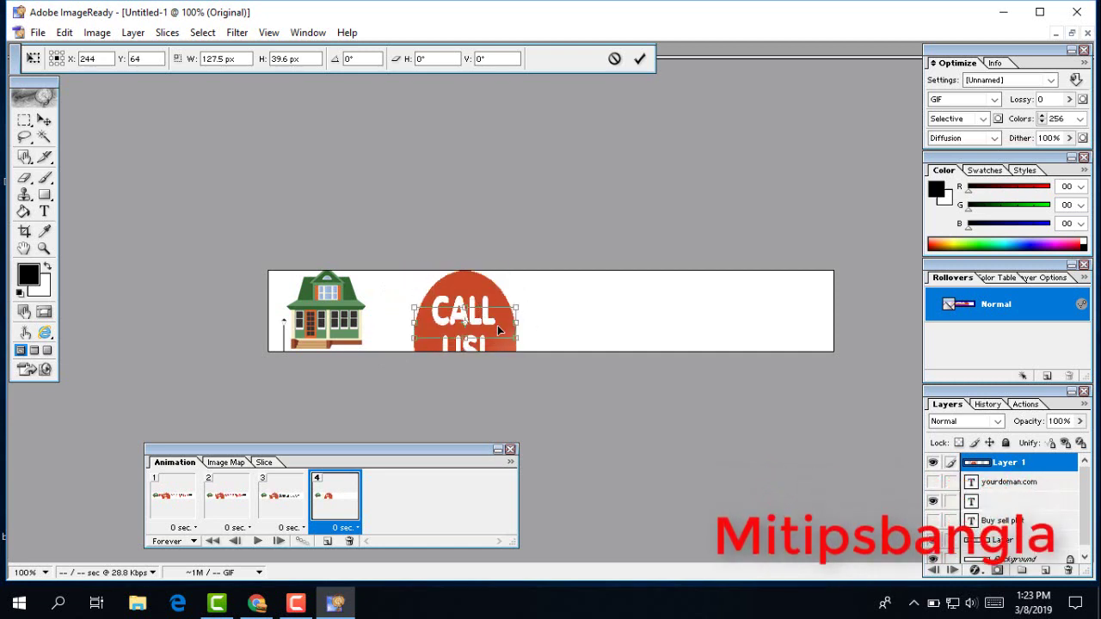
left_click_drag(413, 339, 428, 333)
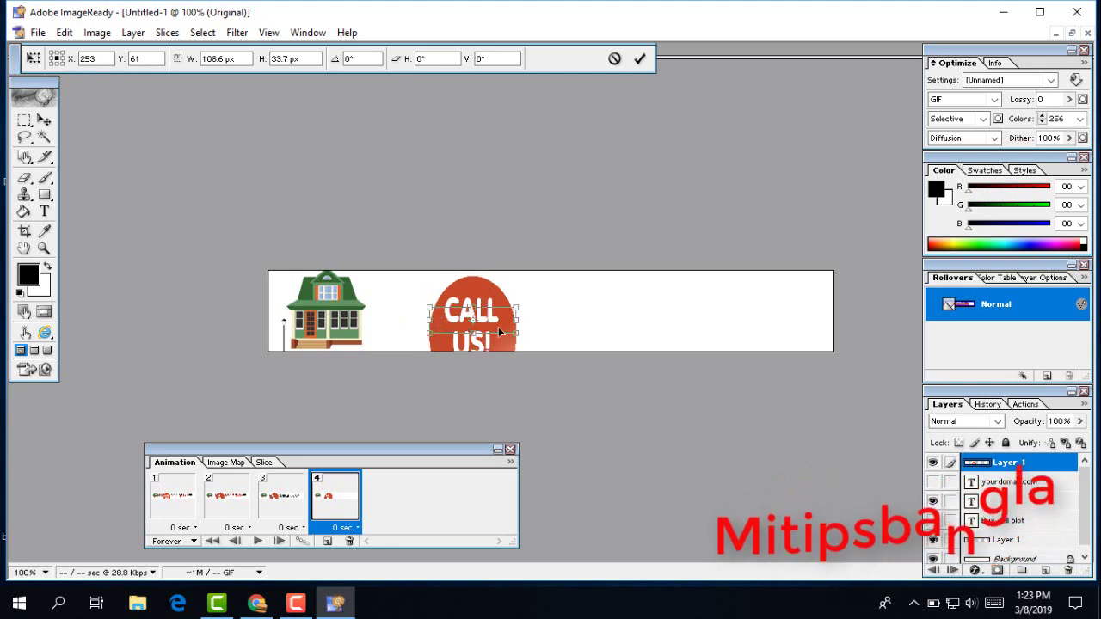
left_click_drag(509, 330, 496, 326)
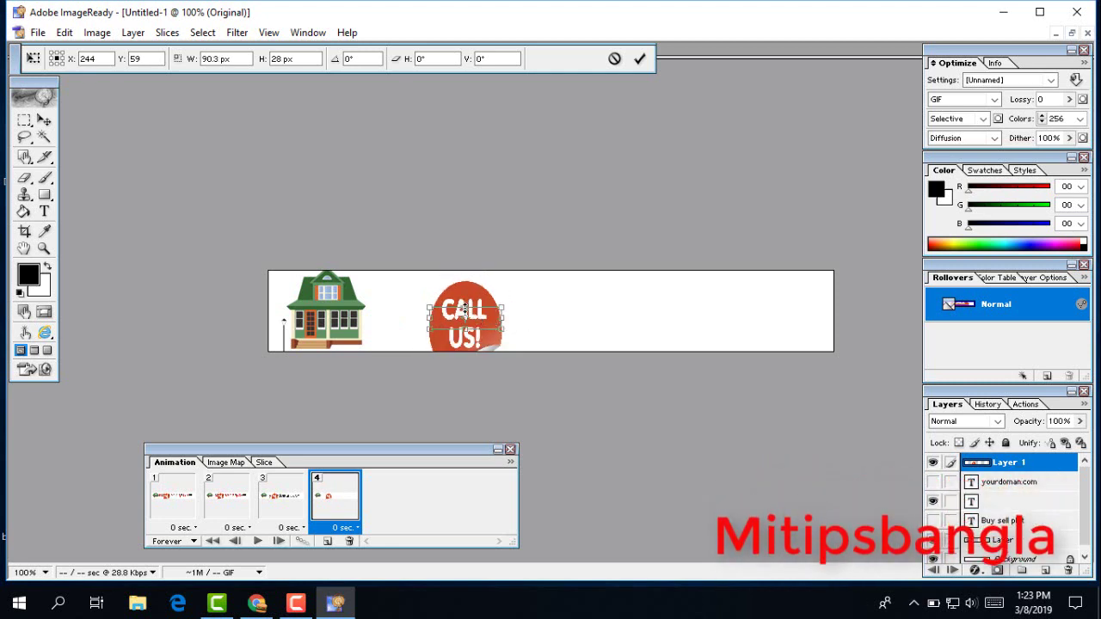
left_click_drag(465, 317, 466, 312)
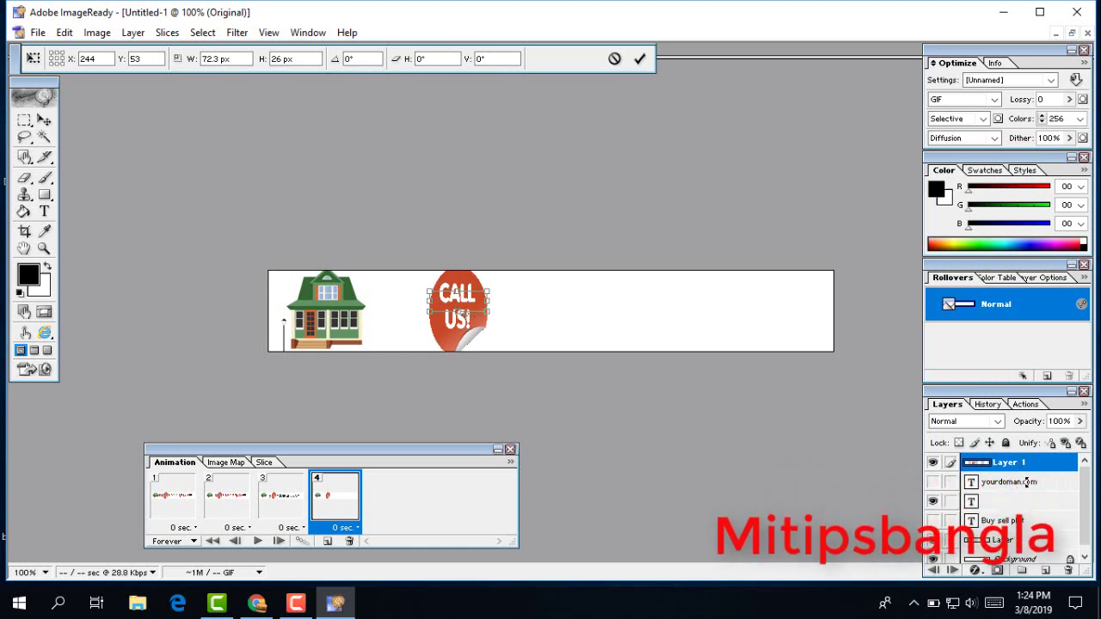
key("Return")
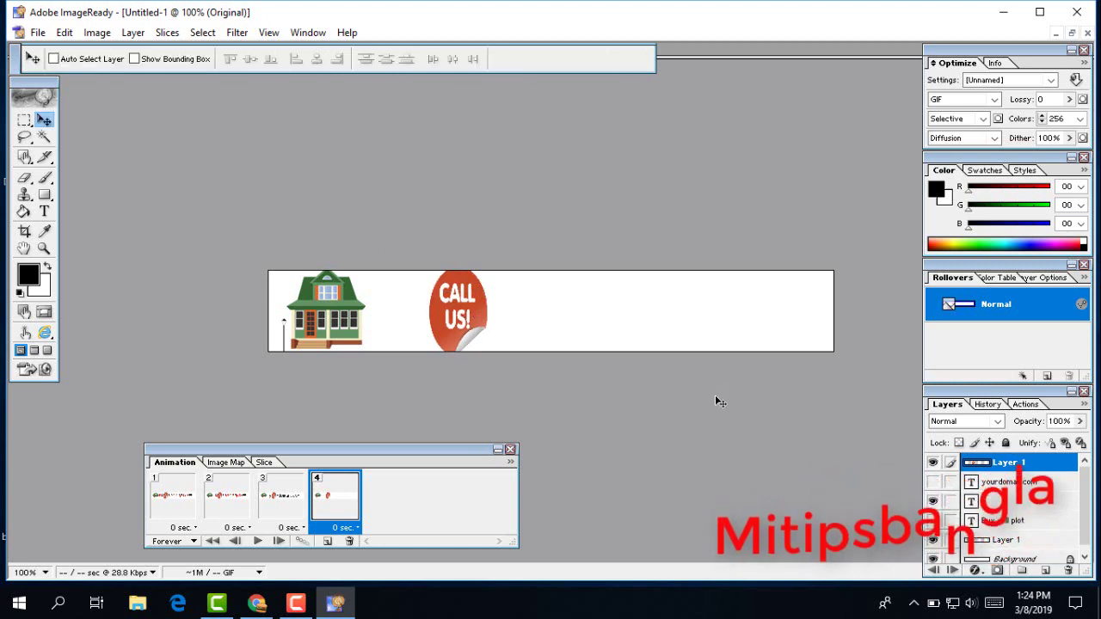
left_click(1066, 570)
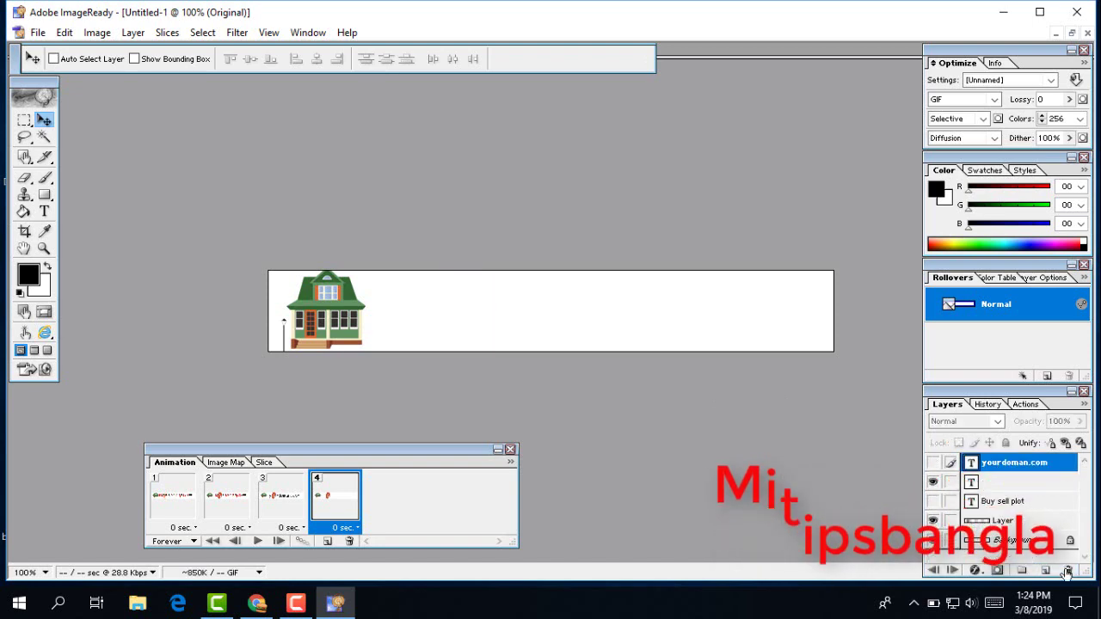
Step: Launch Adobe Photoshop 7.0 from Recently added in the Start menu
left_click(17, 605)
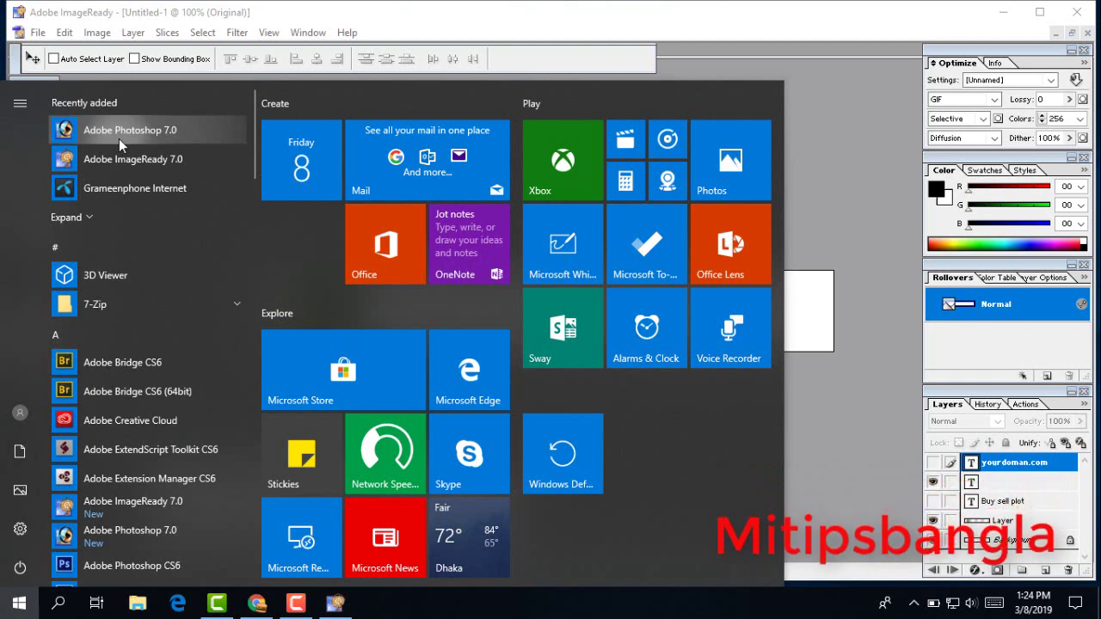
left_click(120, 138)
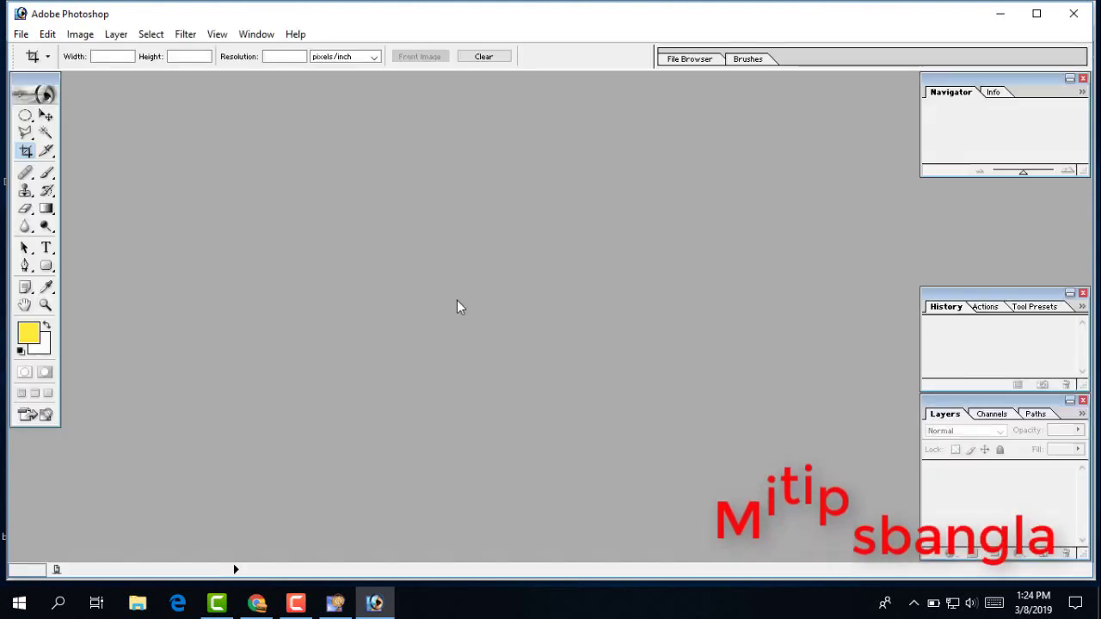
Step: Open the CALL US! sticker image a.gif in Photoshop
left_click(21, 34)
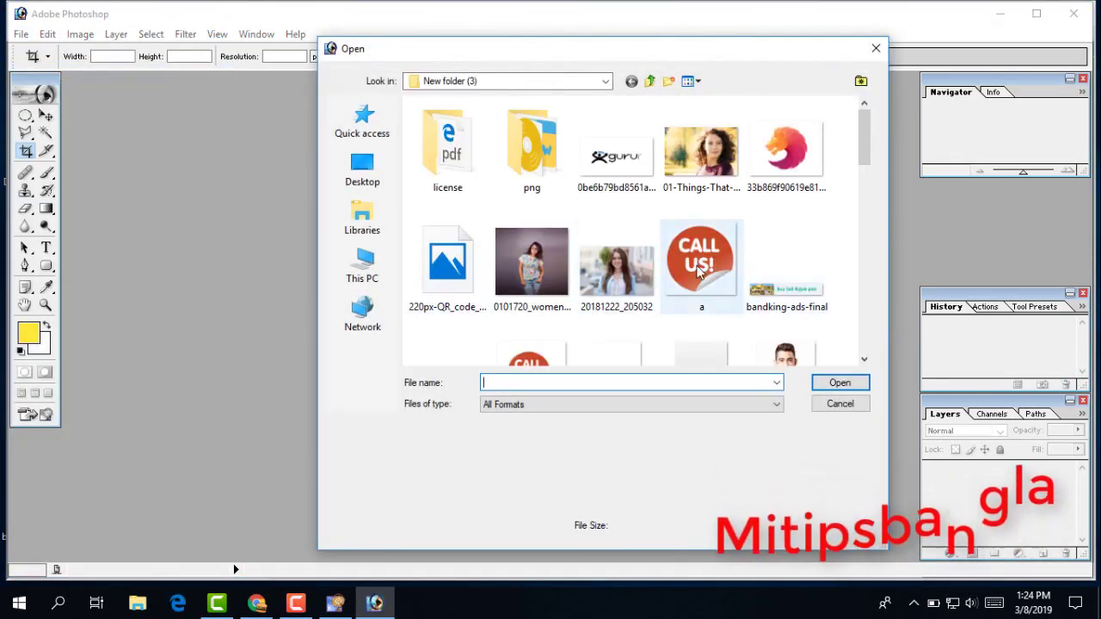
left_click(700, 258)
left_click(838, 384)
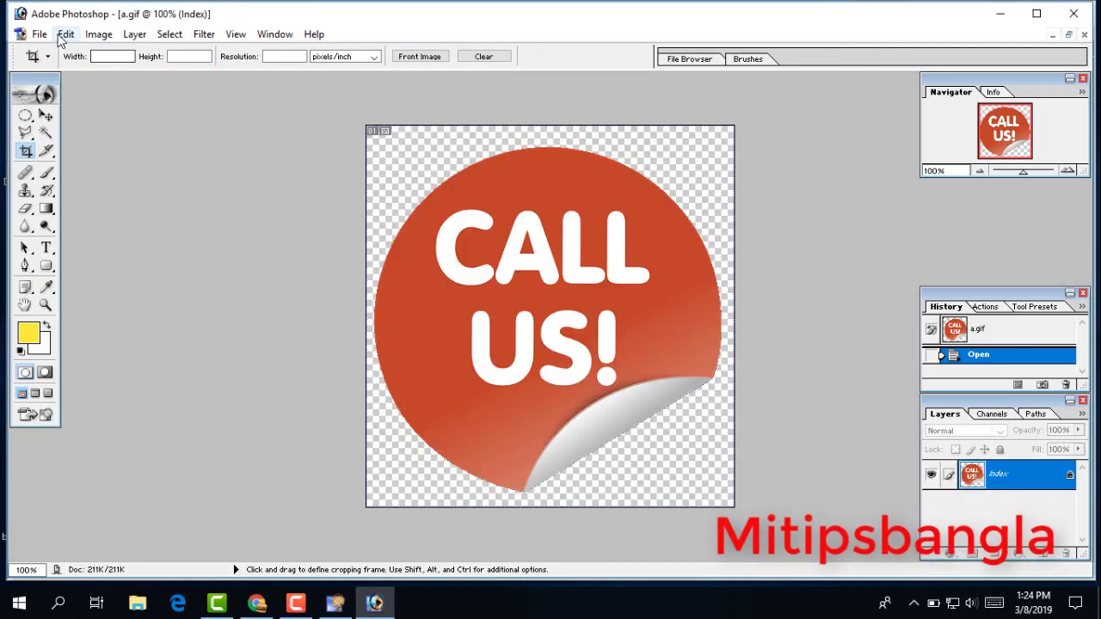
Step: Resize the sticker to 90 × 90 pixels with Resample on and proportions unconstrained
left_click(98, 34)
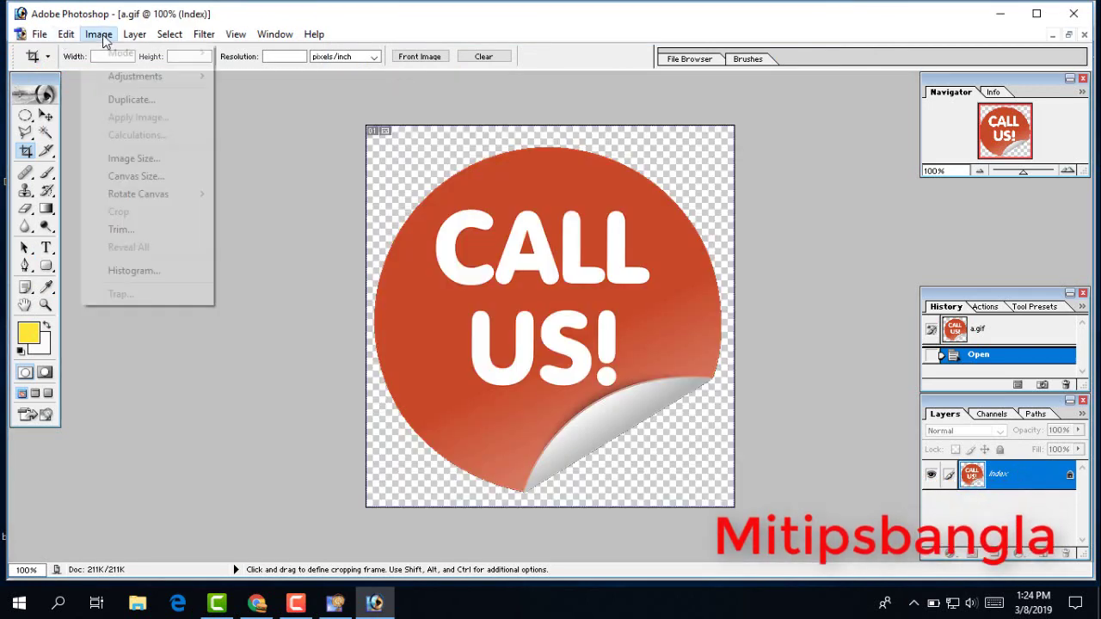
left_click(140, 162)
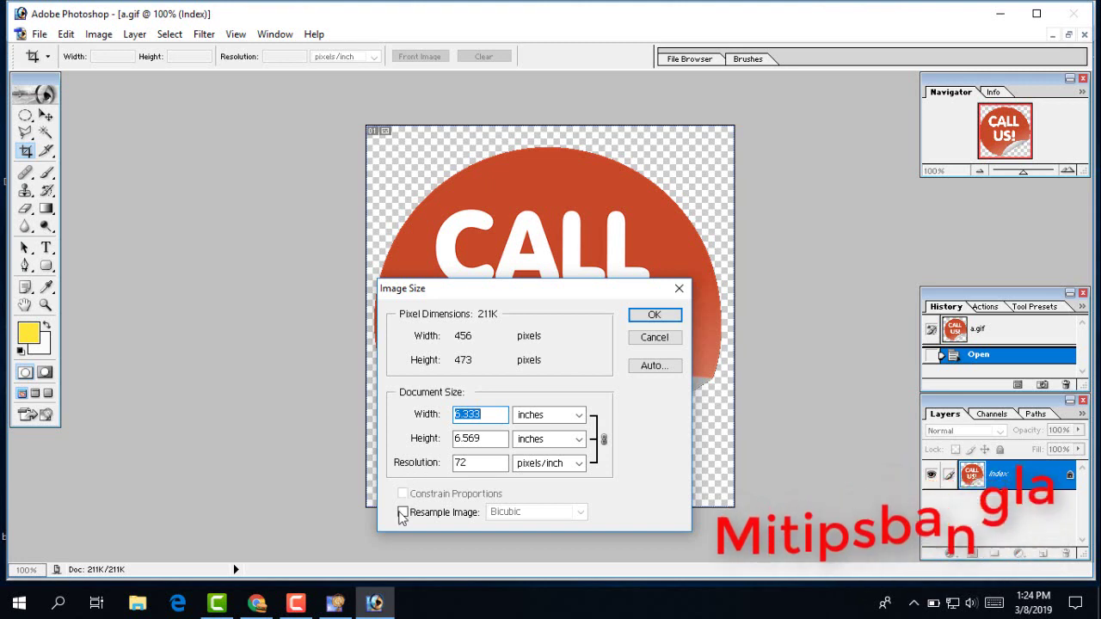
left_click(403, 512)
type("90")
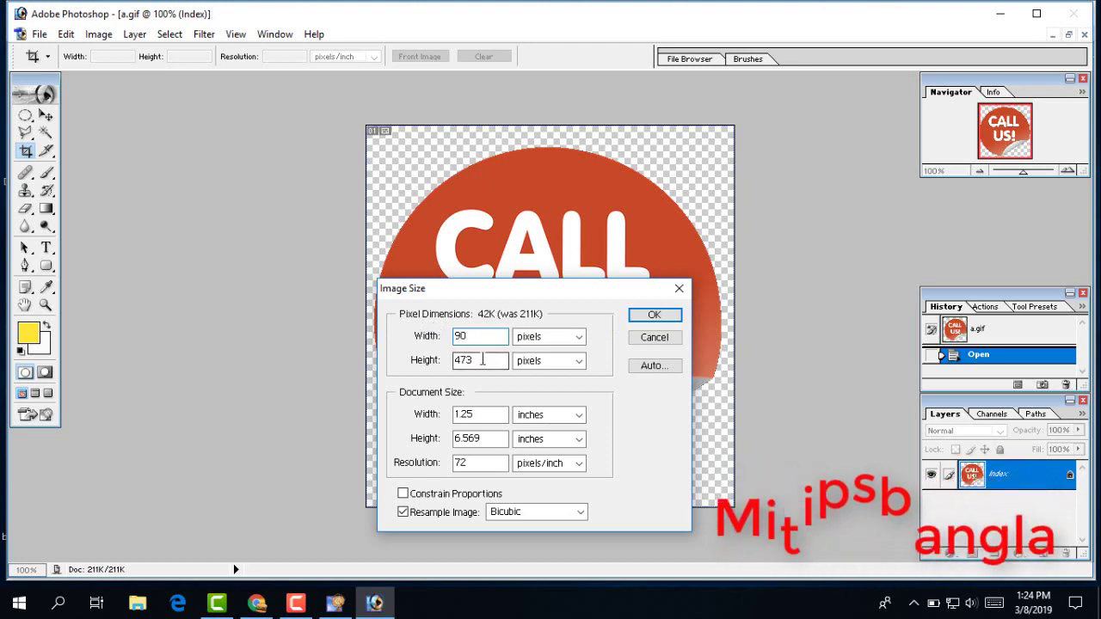
double_click(494, 361)
type("90")
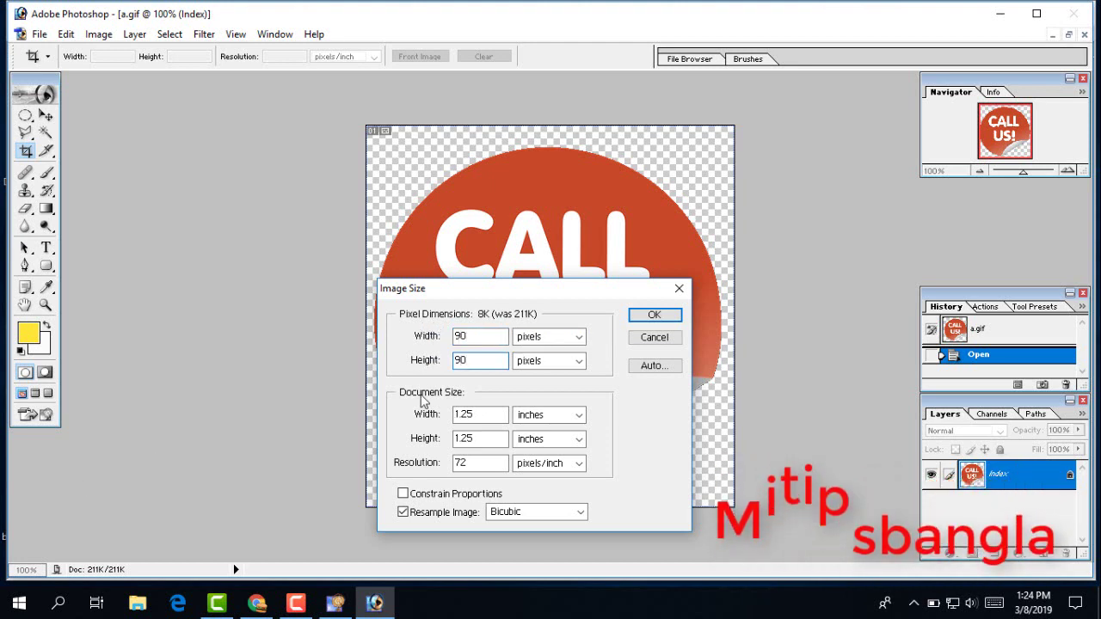
left_click(649, 314)
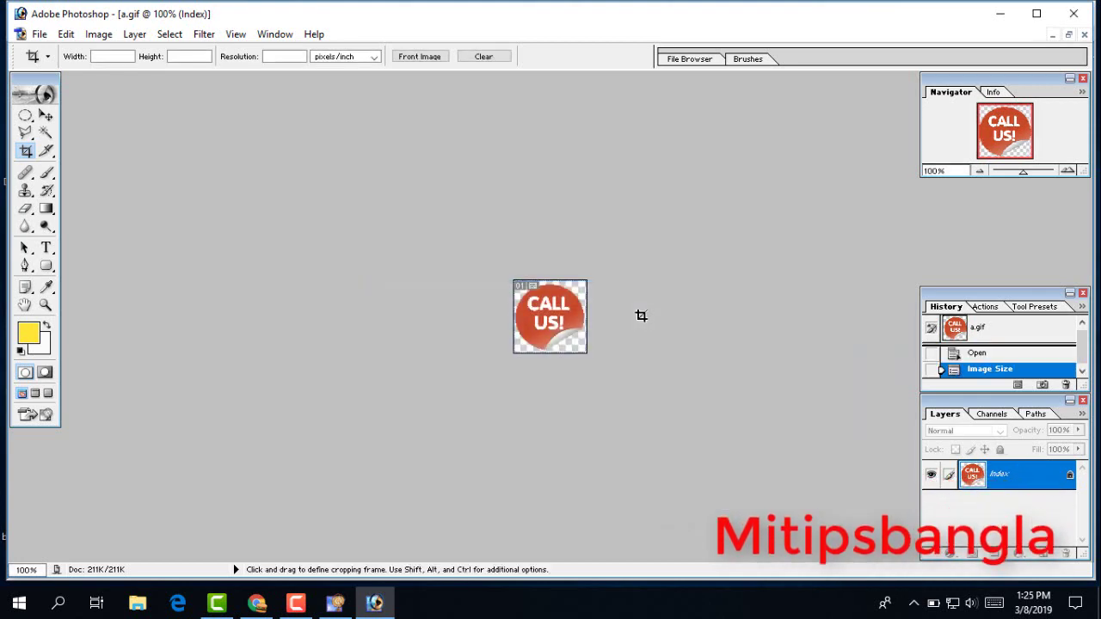
Step: Save the sticker as CompuServe GIF named a, replacing a.gif with normal row order
left_click(39, 34)
left_click(77, 173)
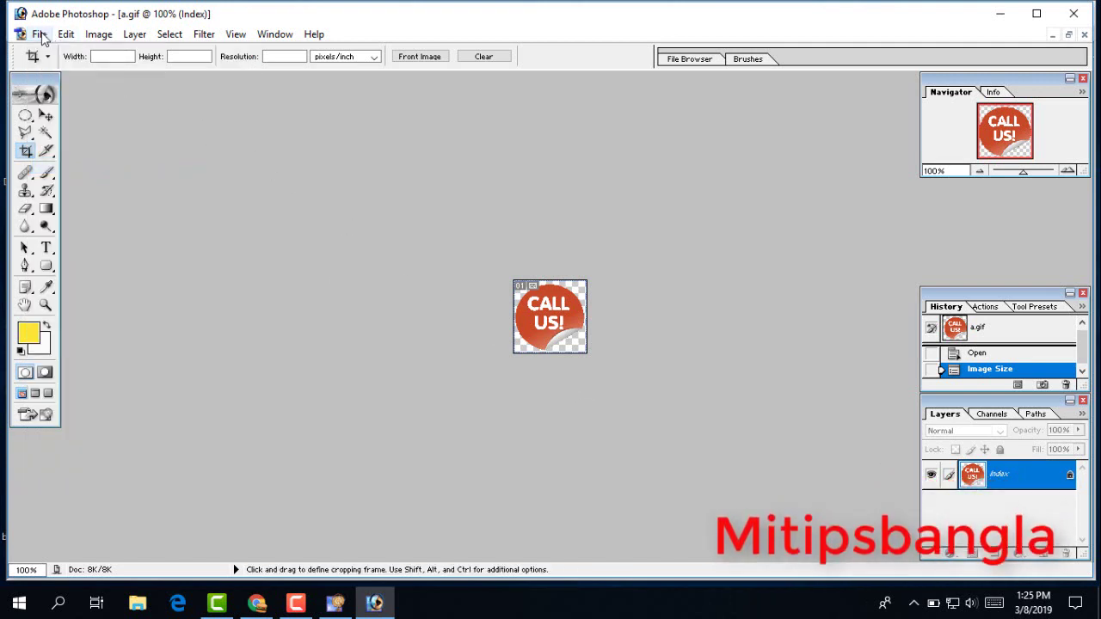
left_click(39, 34)
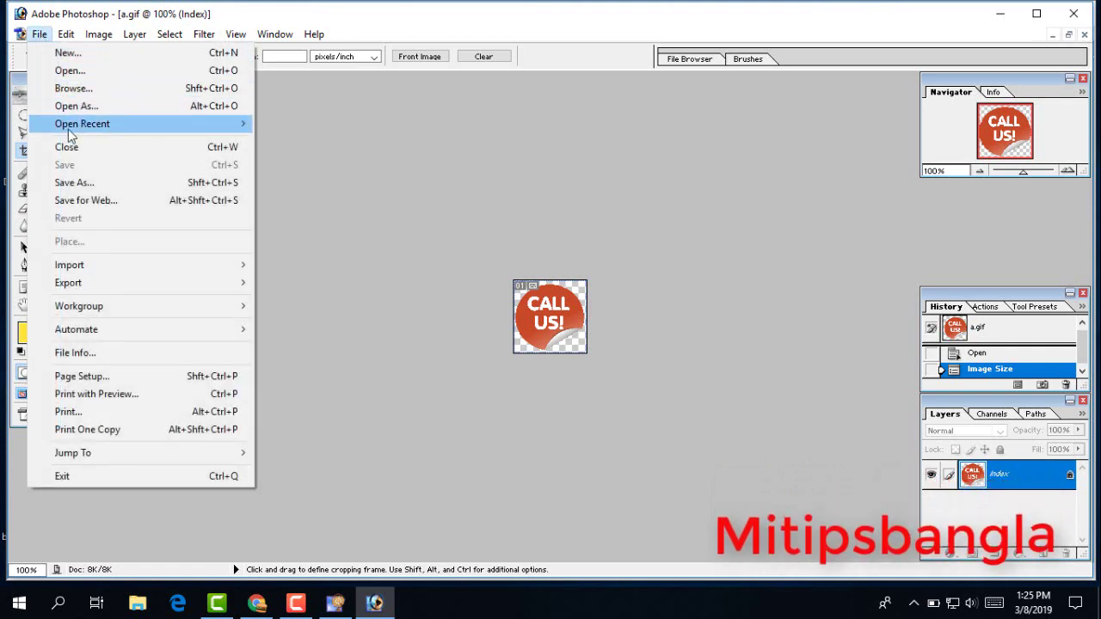
left_click(81, 182)
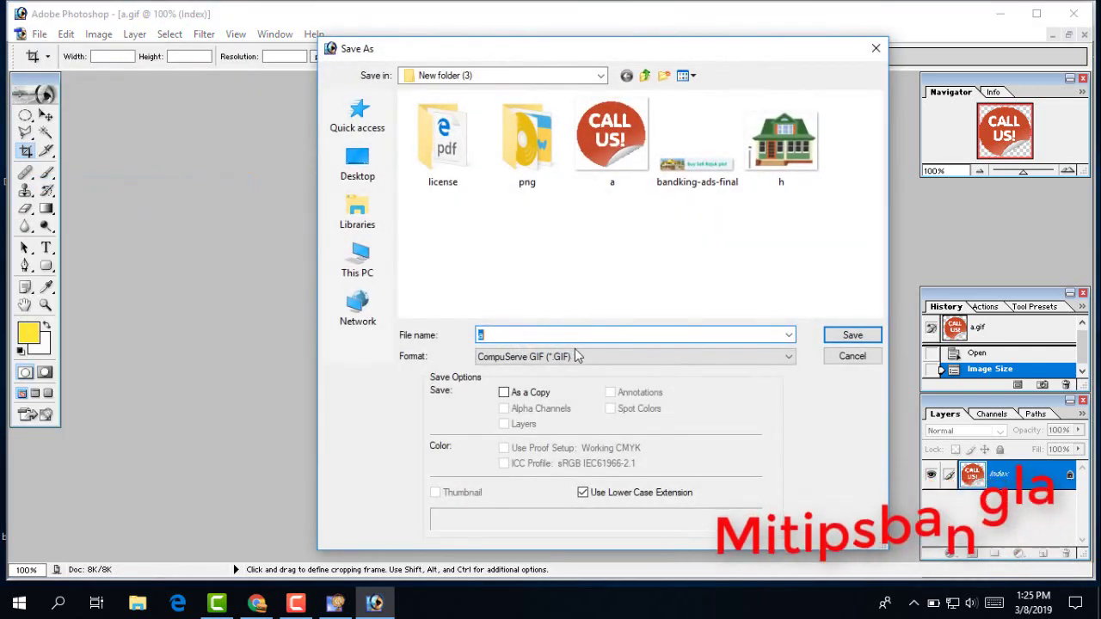
left_click(577, 357)
left_click(566, 394)
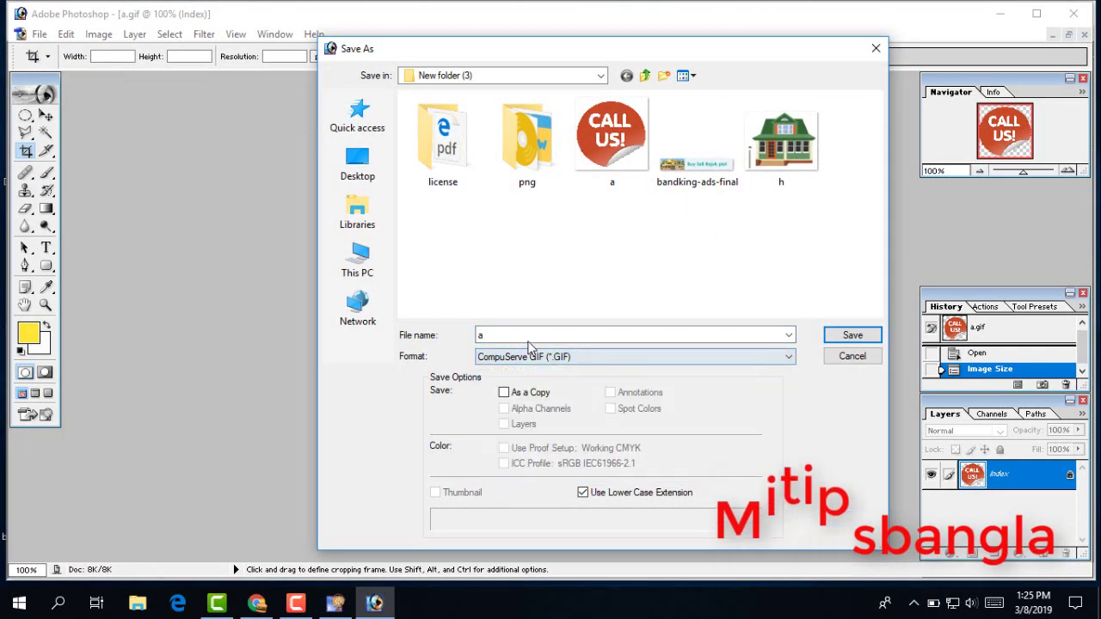
left_click(849, 336)
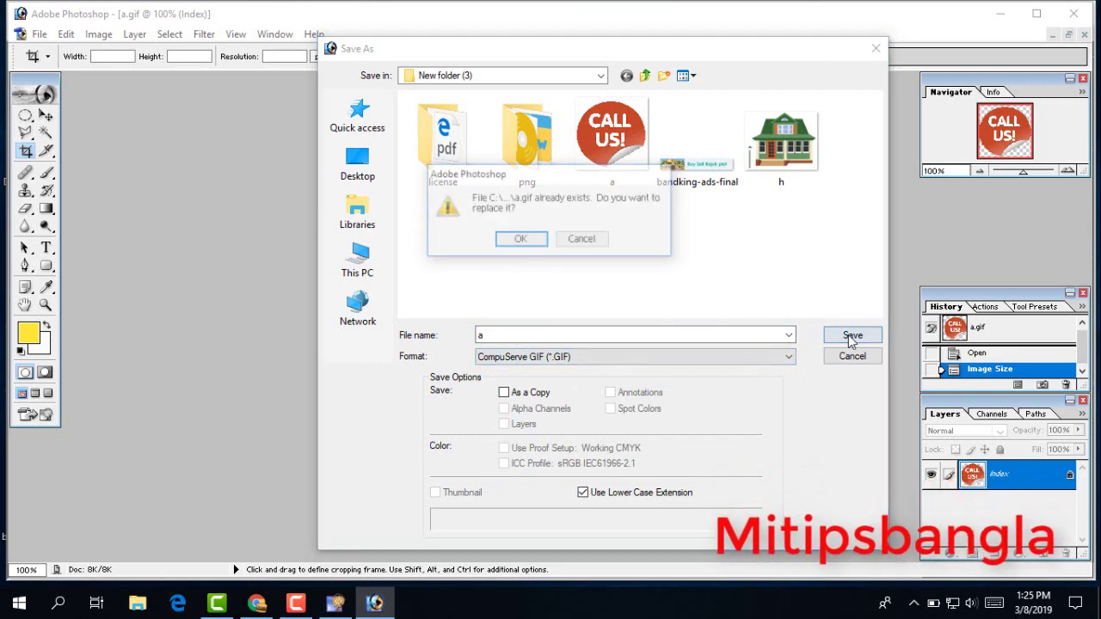
left_click(520, 239)
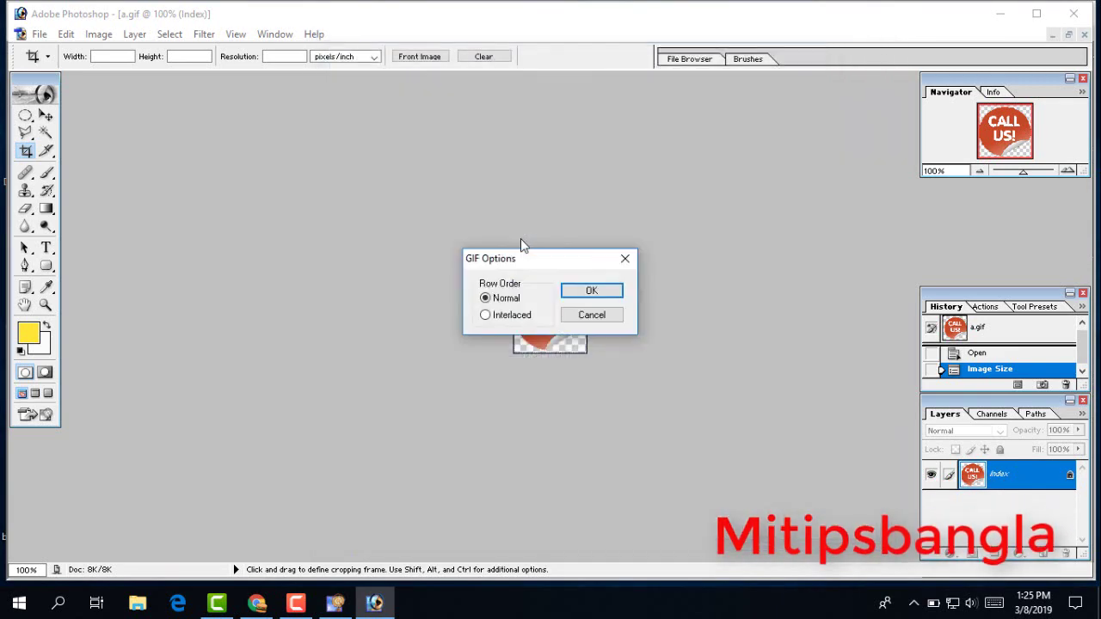
left_click(581, 292)
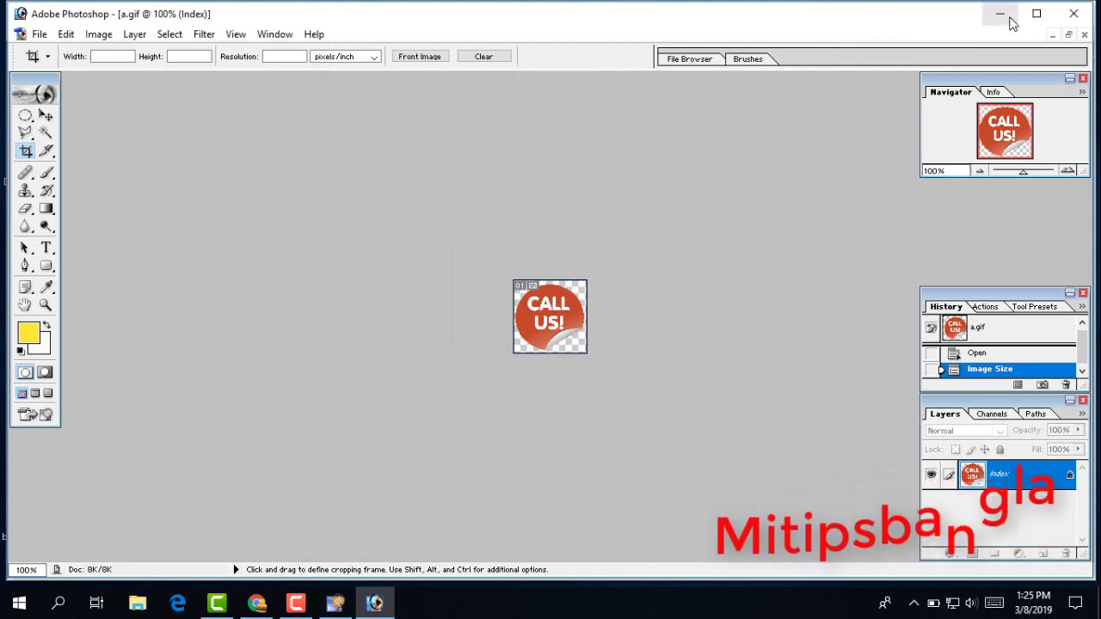
left_click(1000, 14)
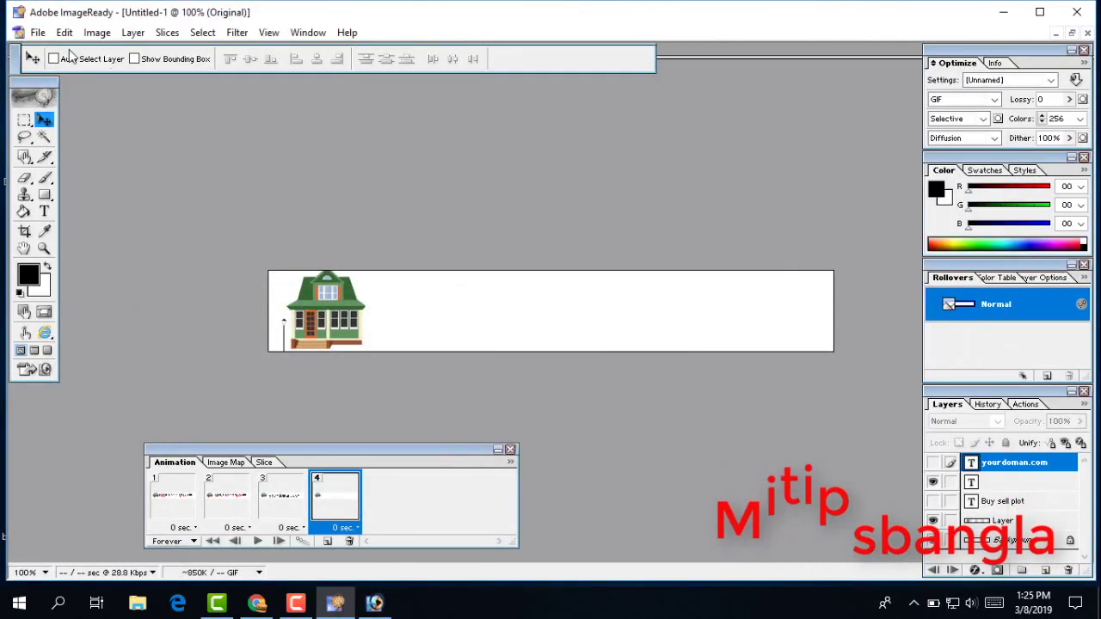
Step: Try opening a.gif in ImageReady and dismiss the warning that Photoshop holds it
left_click(38, 32)
left_click(69, 72)
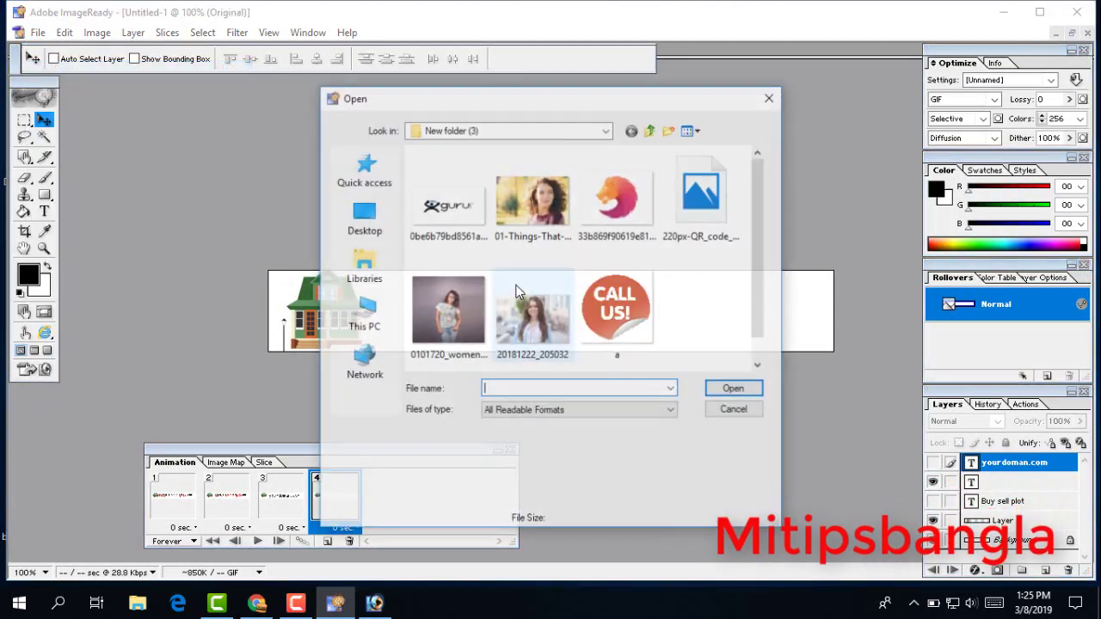
left_click_drag(761, 180, 763, 215)
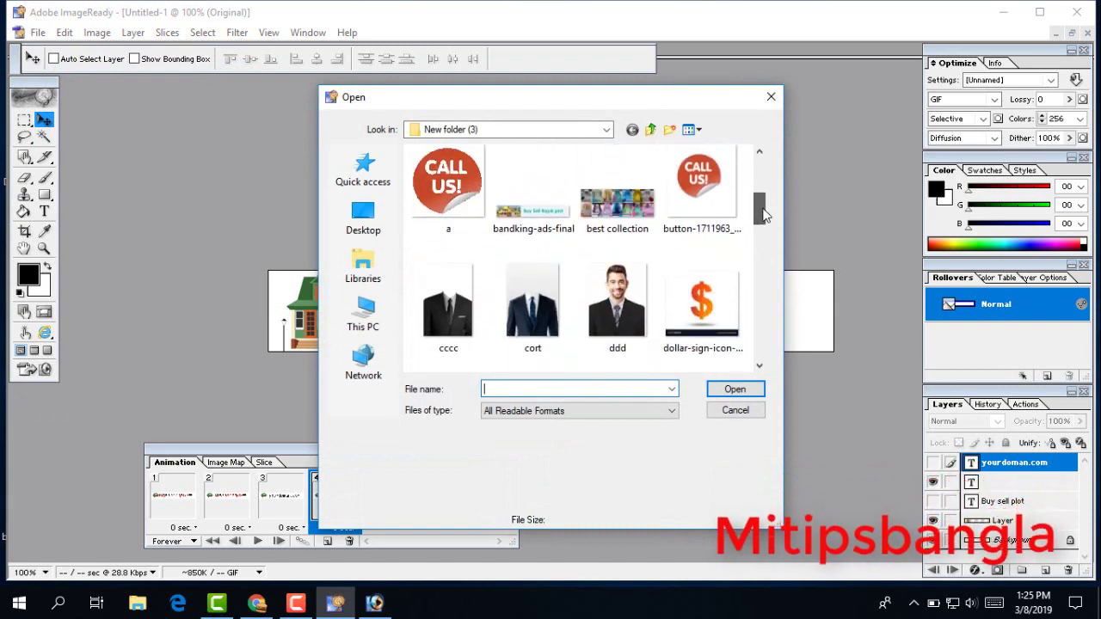
left_click(443, 205)
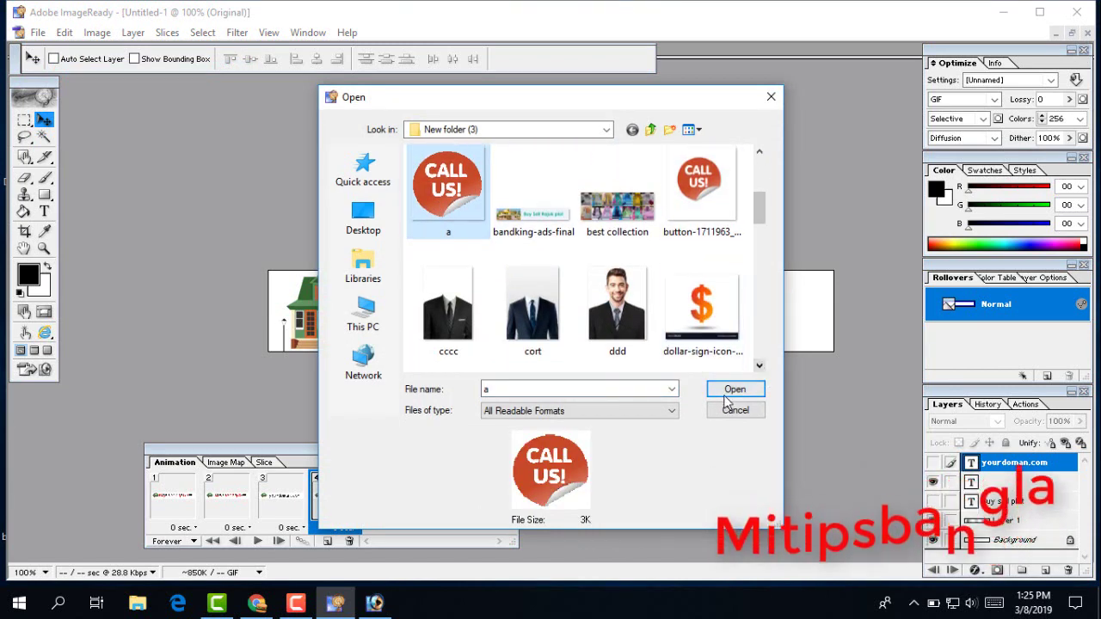
left_click(731, 388)
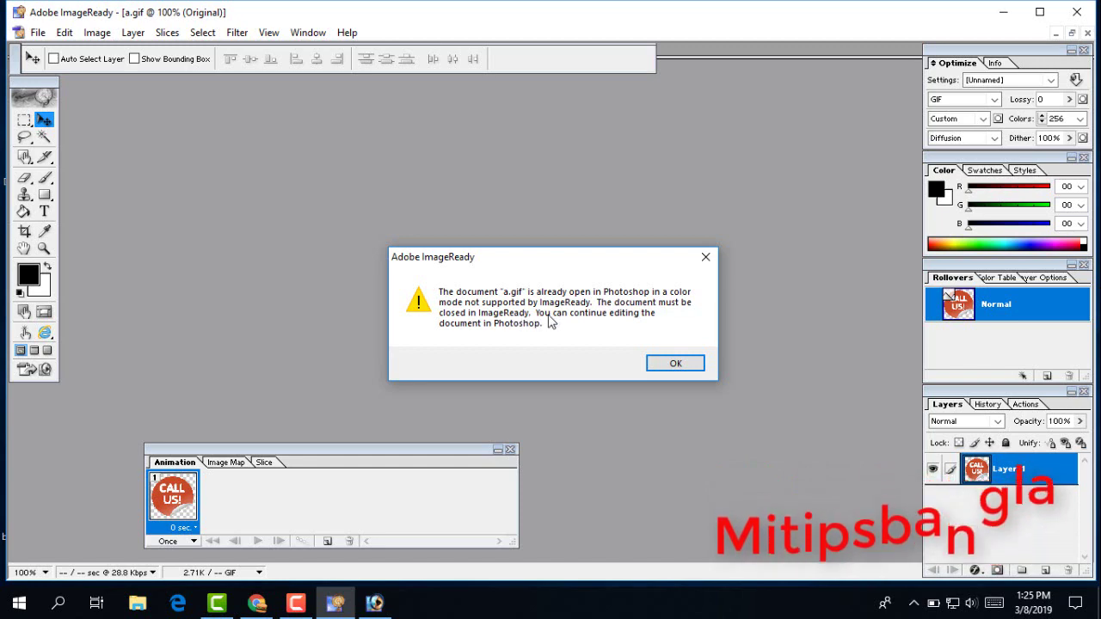
left_click(705, 257)
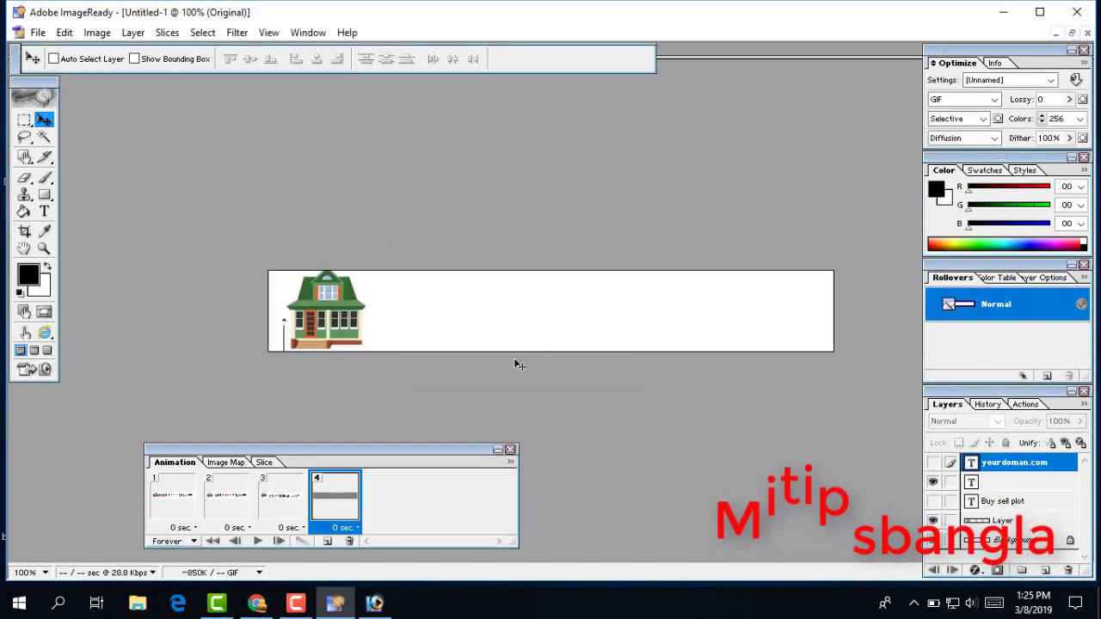
Step: Close a.gif in Photoshop and return to the ImageReady banner
left_click(376, 599)
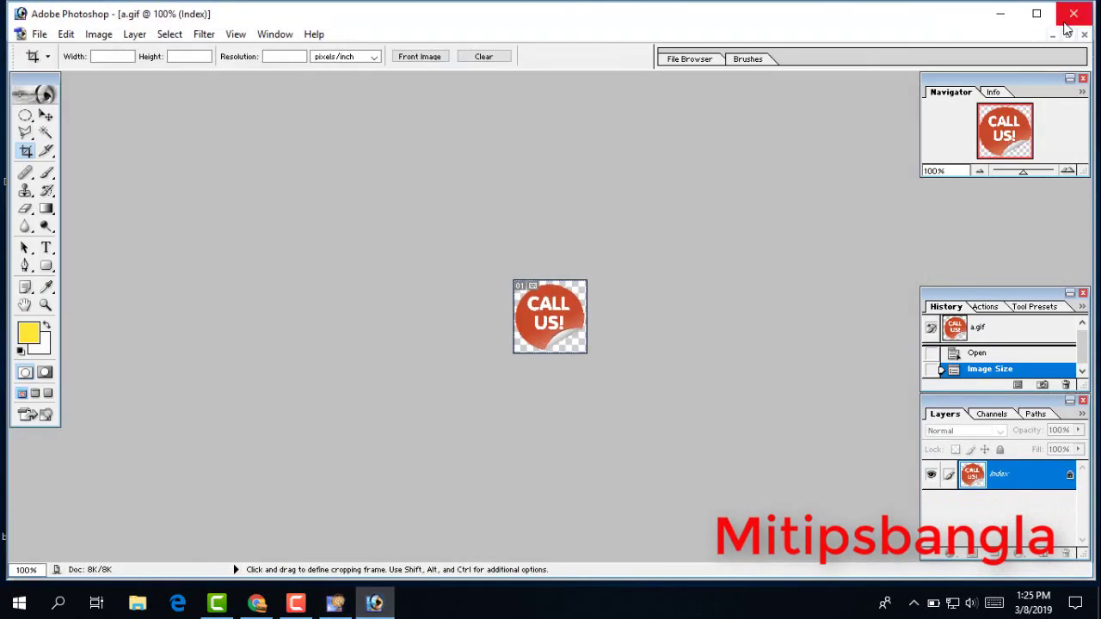
left_click(1068, 35)
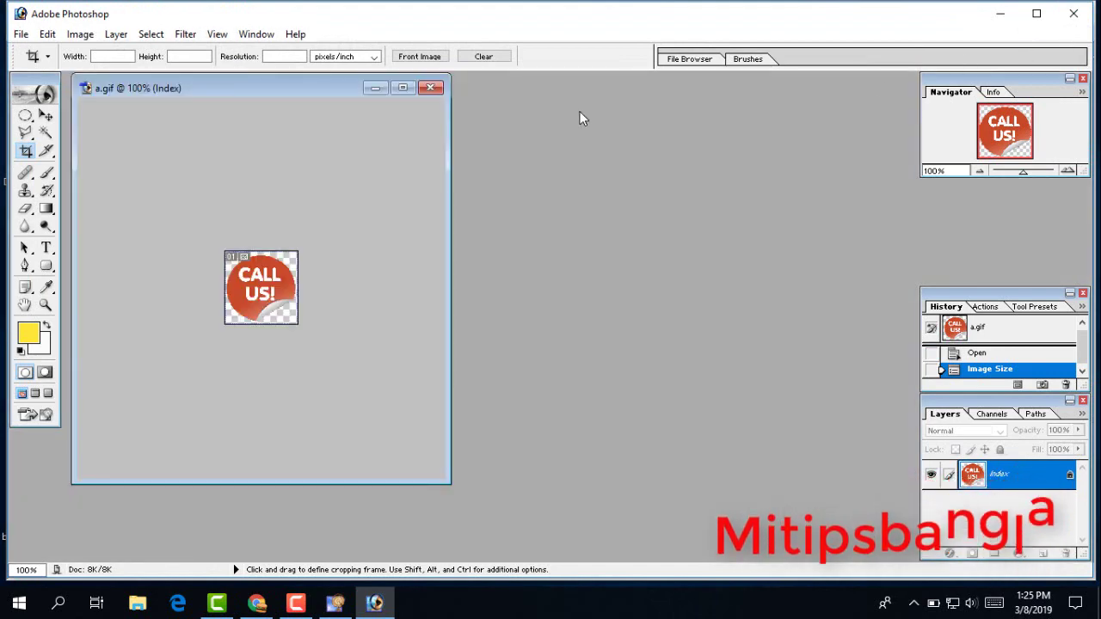
left_click(430, 88)
left_click(1000, 14)
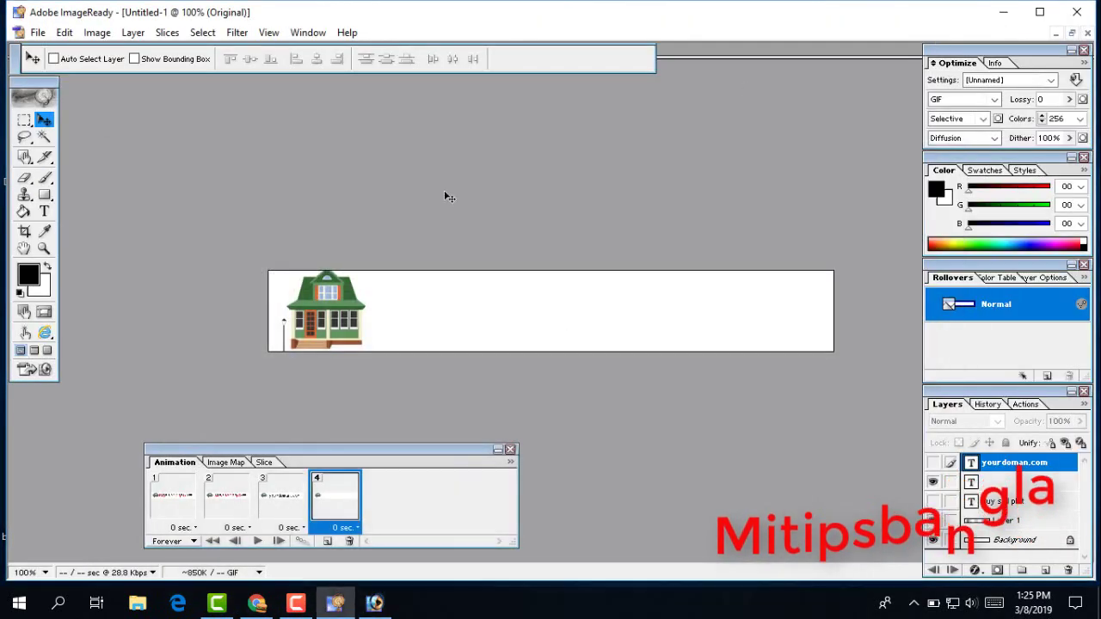
Step: Open the CALL US image a.gif in ImageReady
left_click(38, 33)
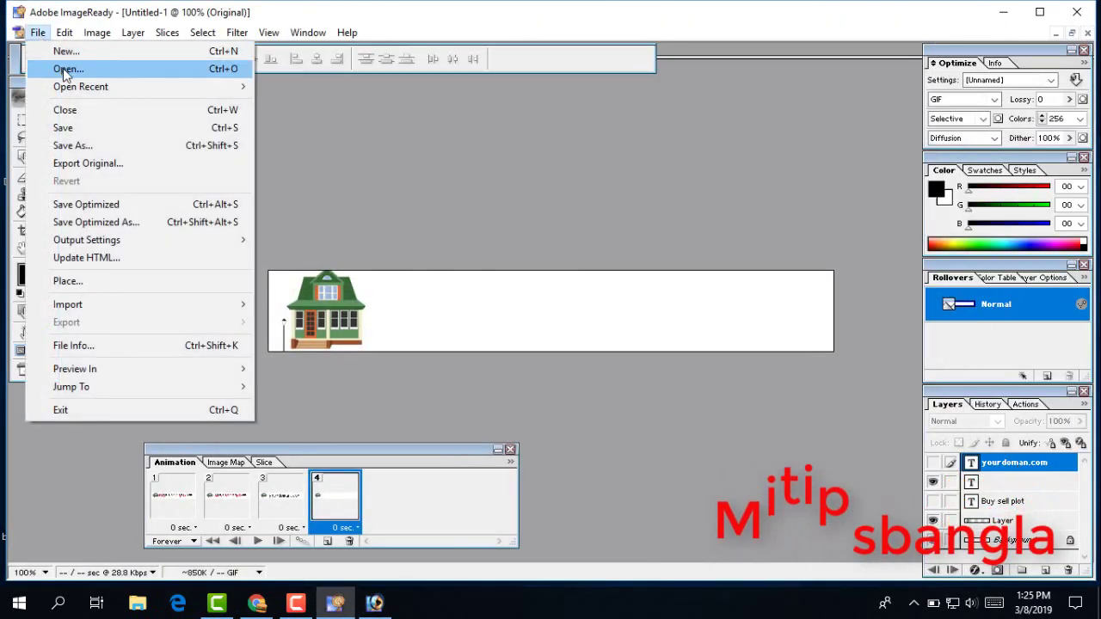
left_click(53, 70)
mouse_move(758, 172)
left_mouse_down()
mouse_move(759, 320)
mouse_move(780, 364)
mouse_move(776, 221)
mouse_move(793, 200)
left_mouse_up()
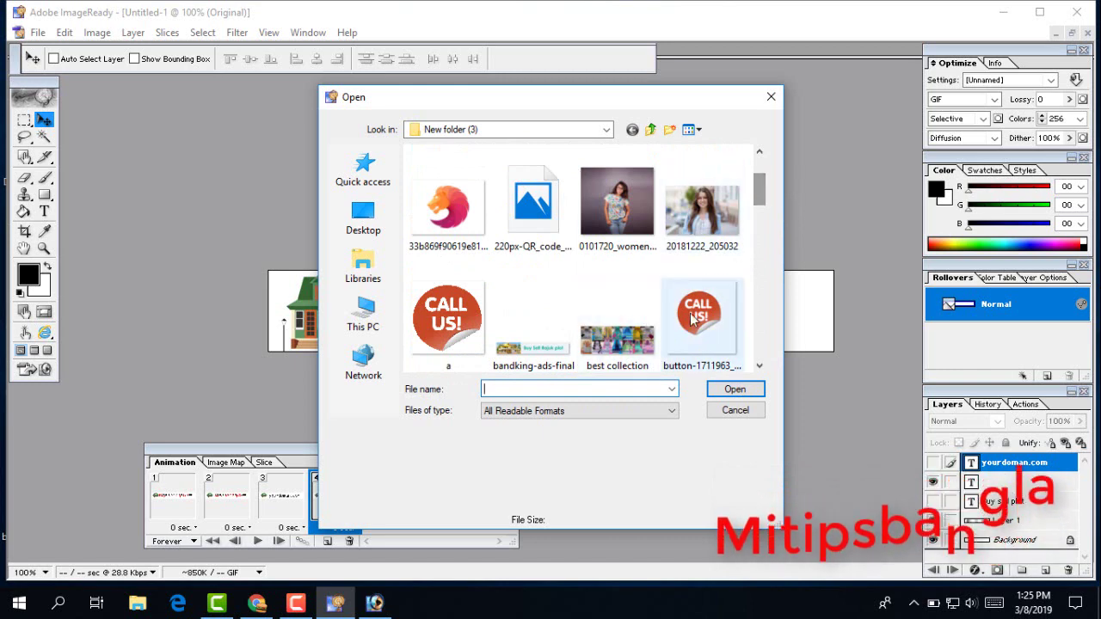
left_click(459, 326)
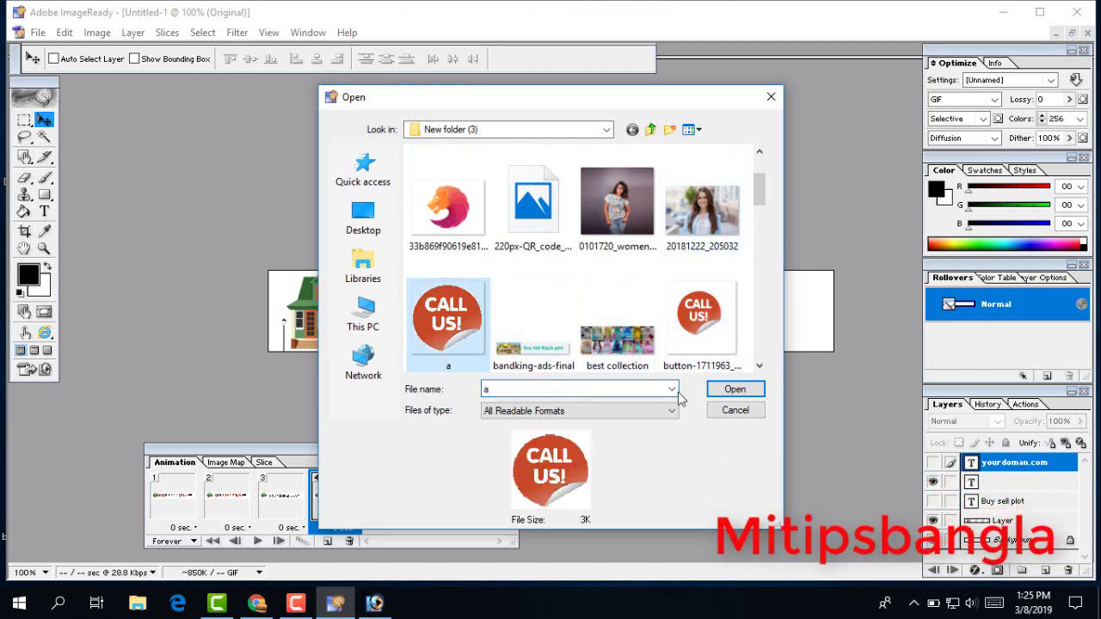
left_click(733, 391)
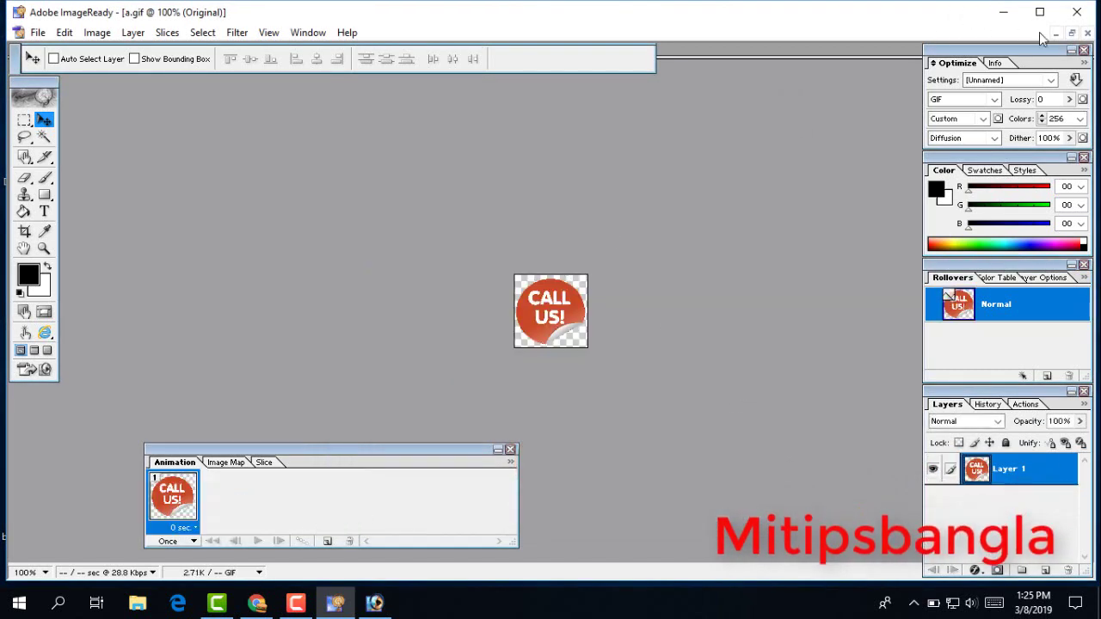
Step: Drag the CALL US badge into the banner beside the house, then close a.gif
left_click(1072, 33)
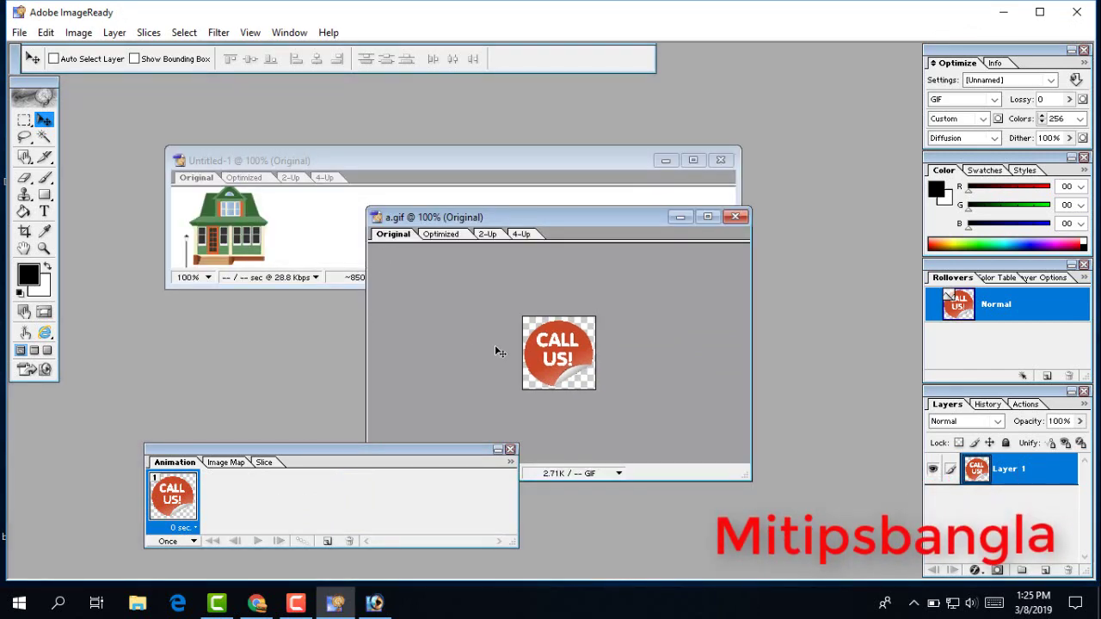
left_click_drag(540, 224, 720, 294)
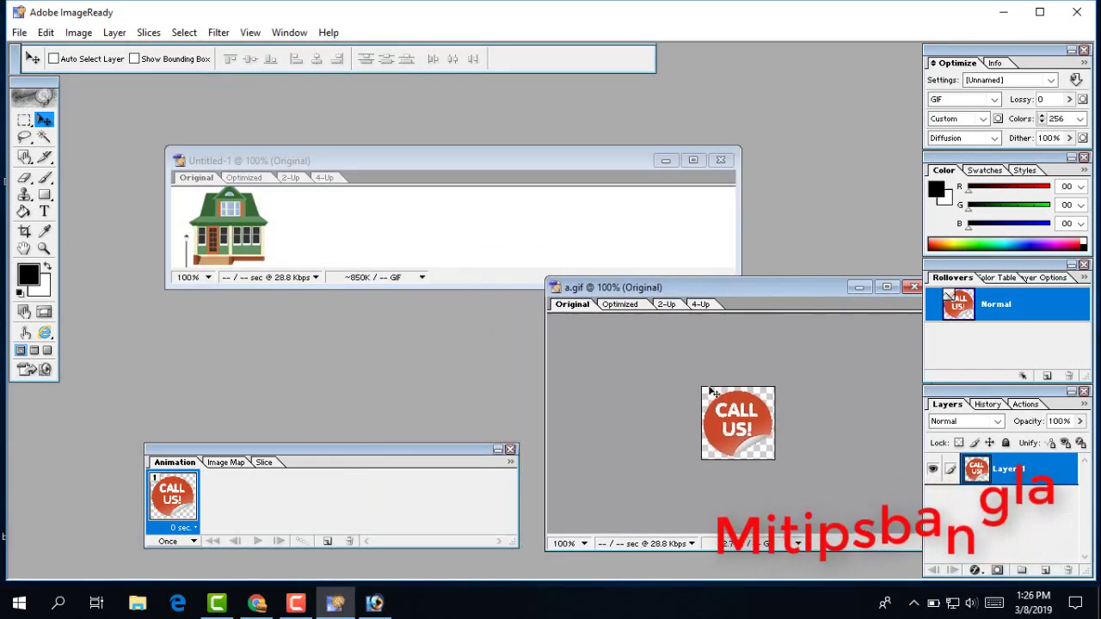
left_click_drag(349, 231, 344, 233)
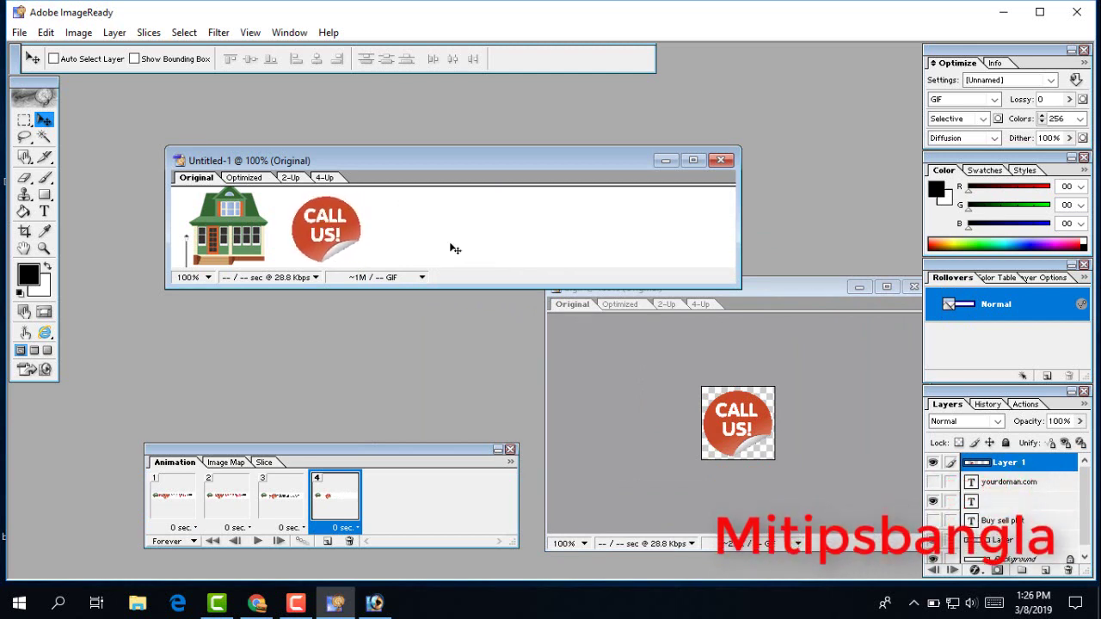
left_click(773, 300)
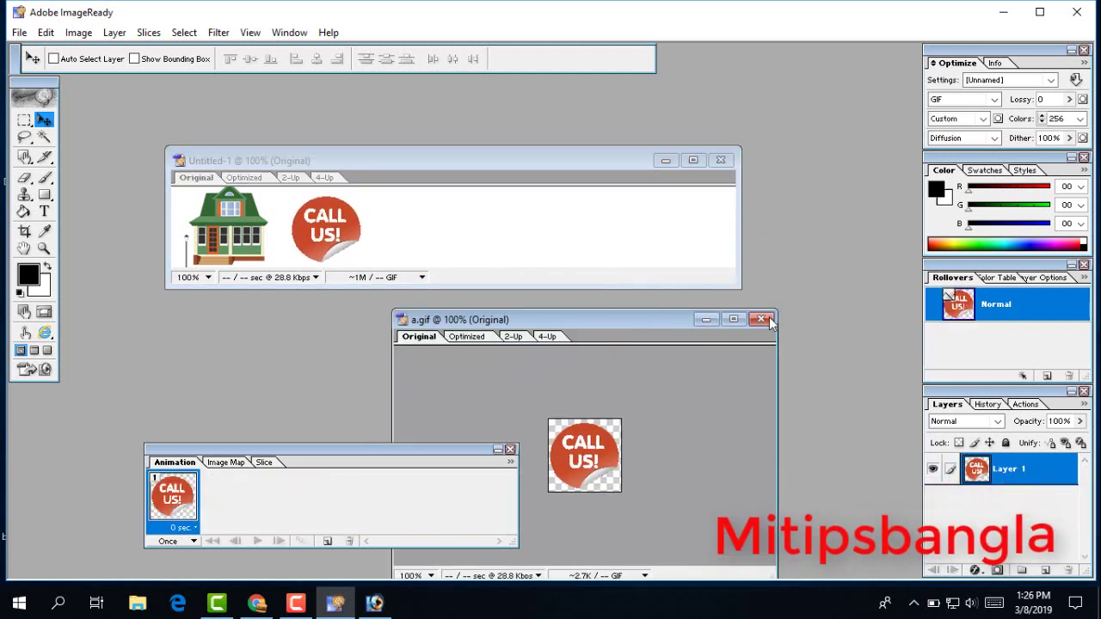
left_click(761, 320)
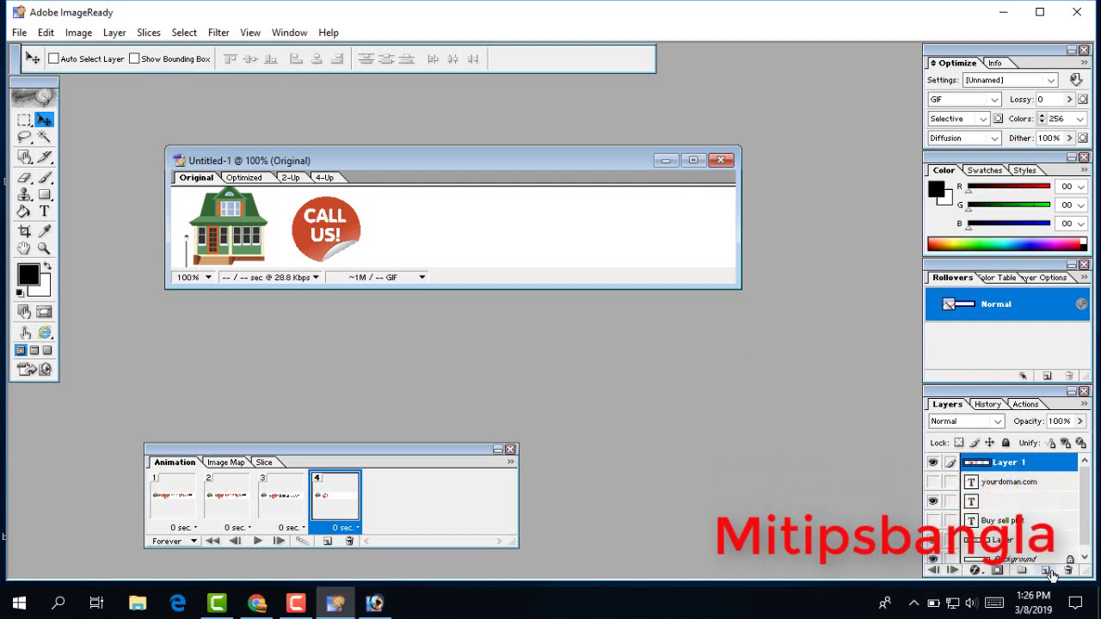
Step: Add a new layer and type the phone number as text right of the CALL US badge
left_click(1045, 572)
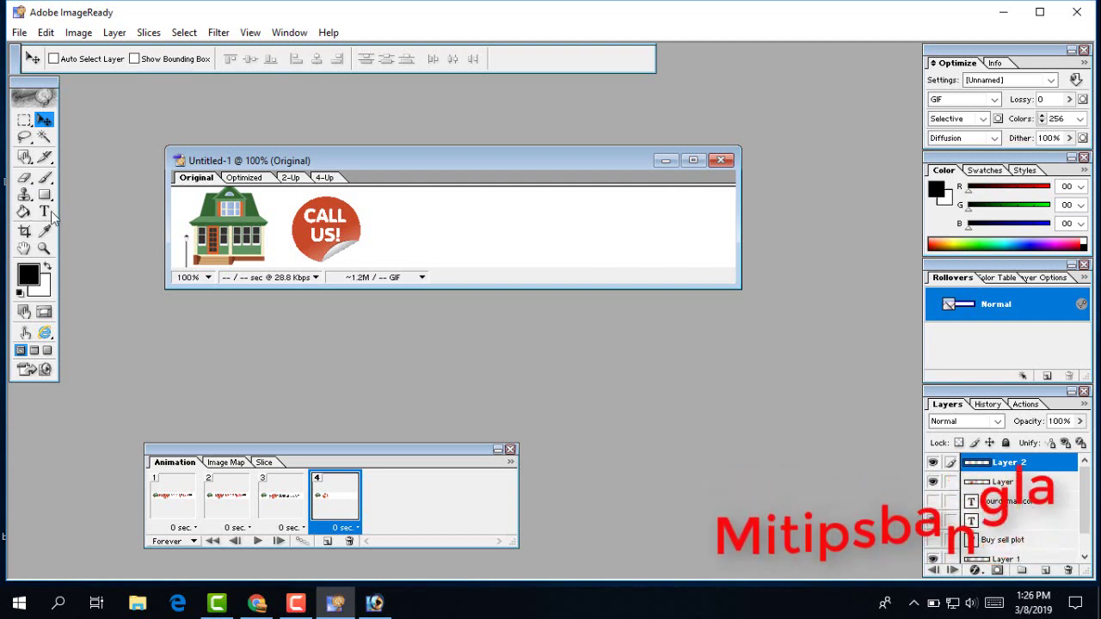
key("t")
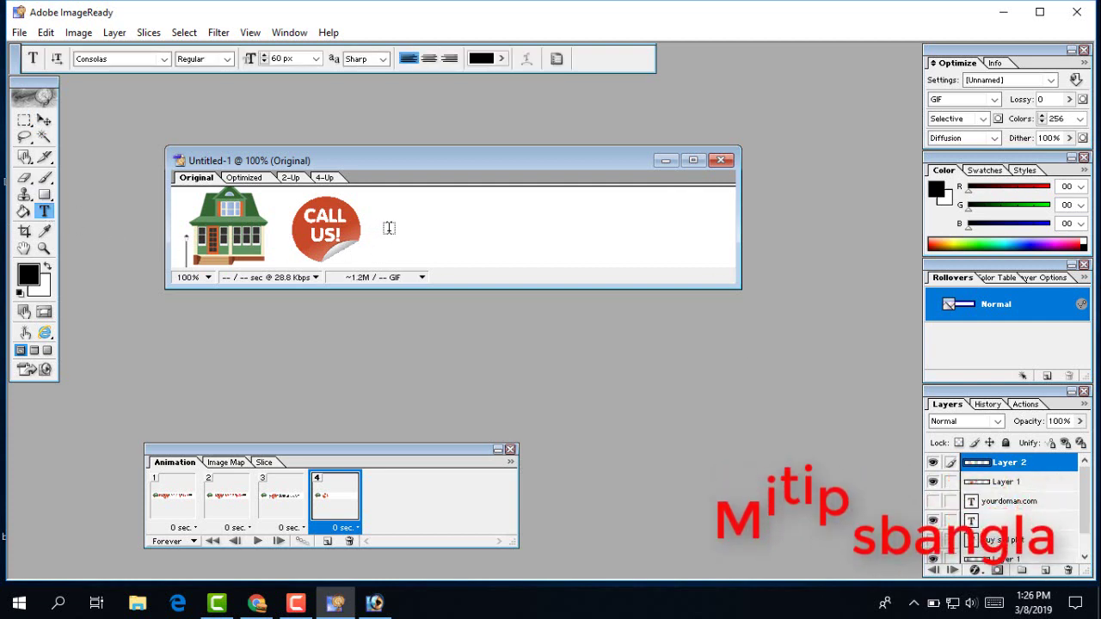
left_click(388, 228)
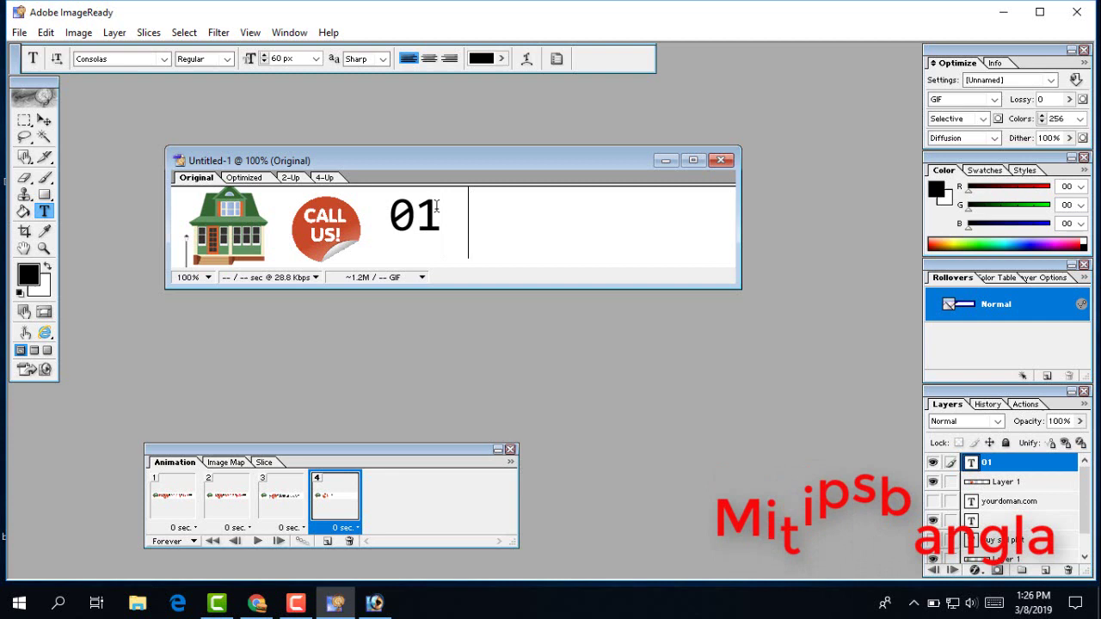
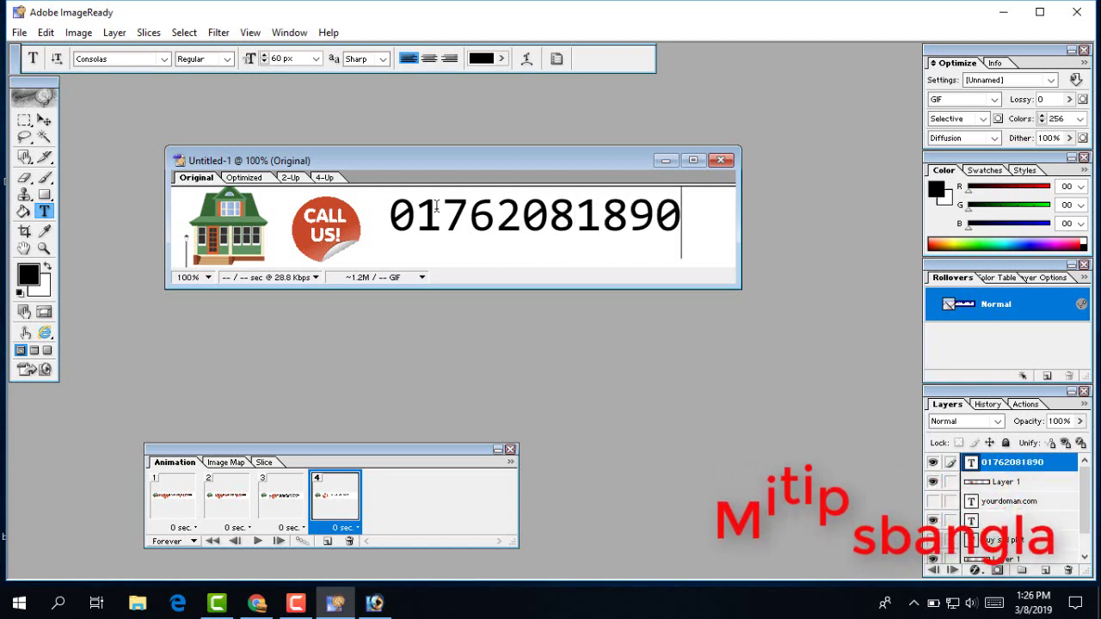
left_click(692, 160)
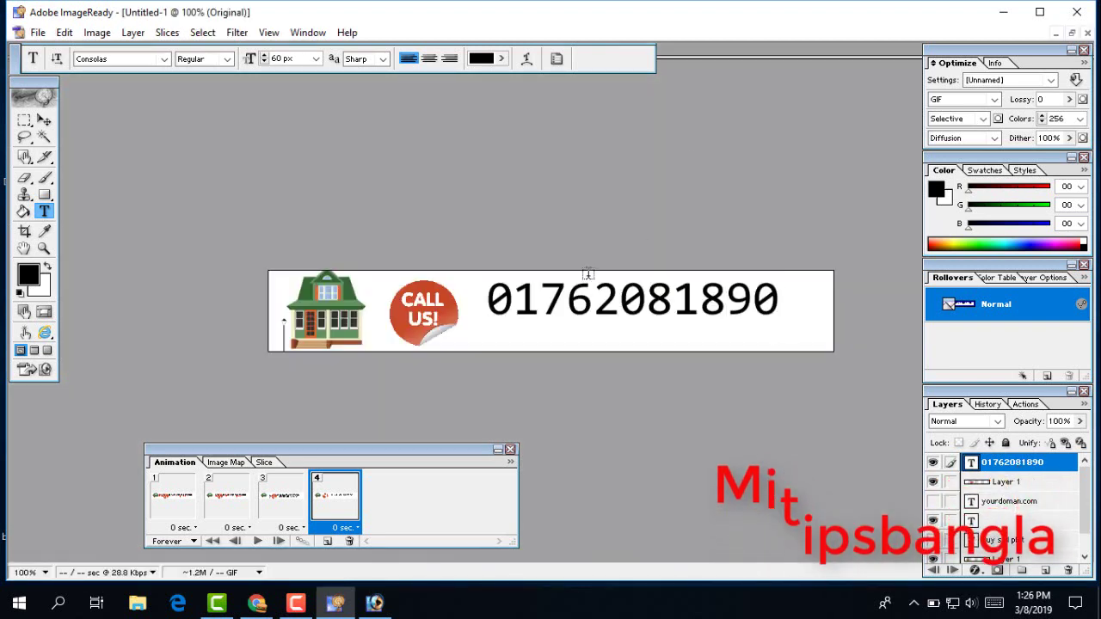
Step: Move the phone-number text lower-left, then nudge it slightly right
left_click(45, 121)
left_click_drag(561, 289, 548, 298)
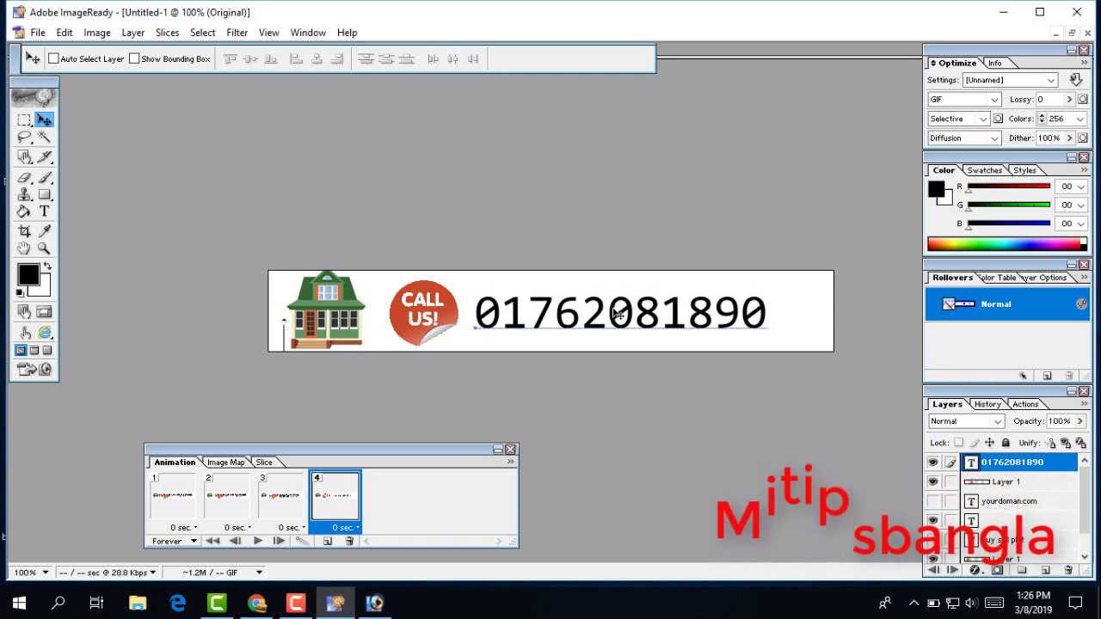
left_click_drag(646, 316, 669, 318)
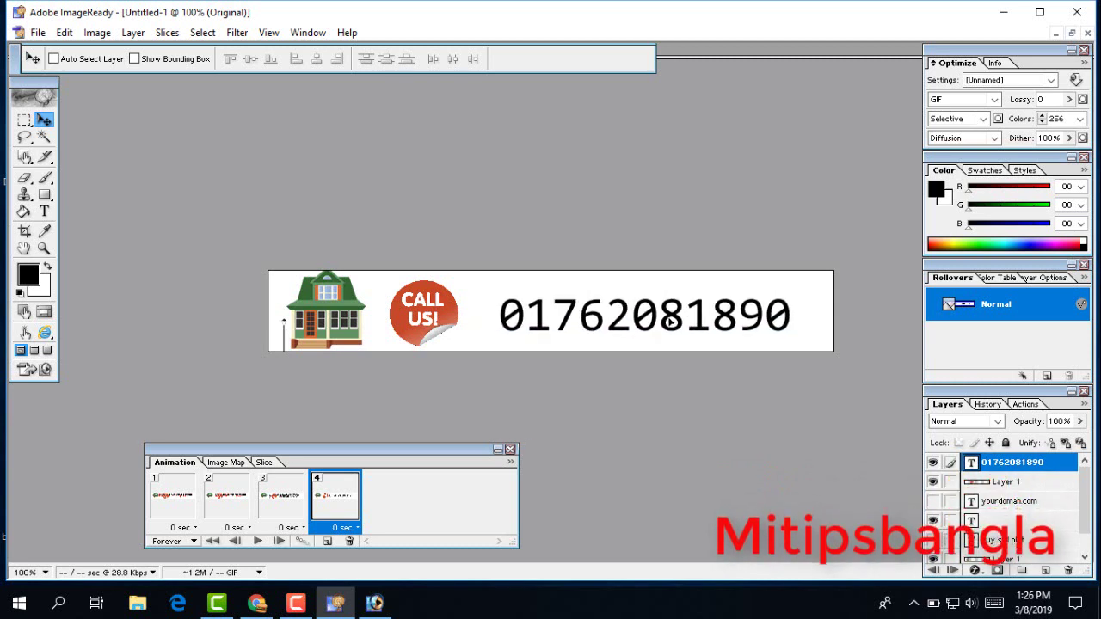
Step: Select the sticker's Layer 1 and shift the CALL US sticker just left of the number
right_click(419, 302)
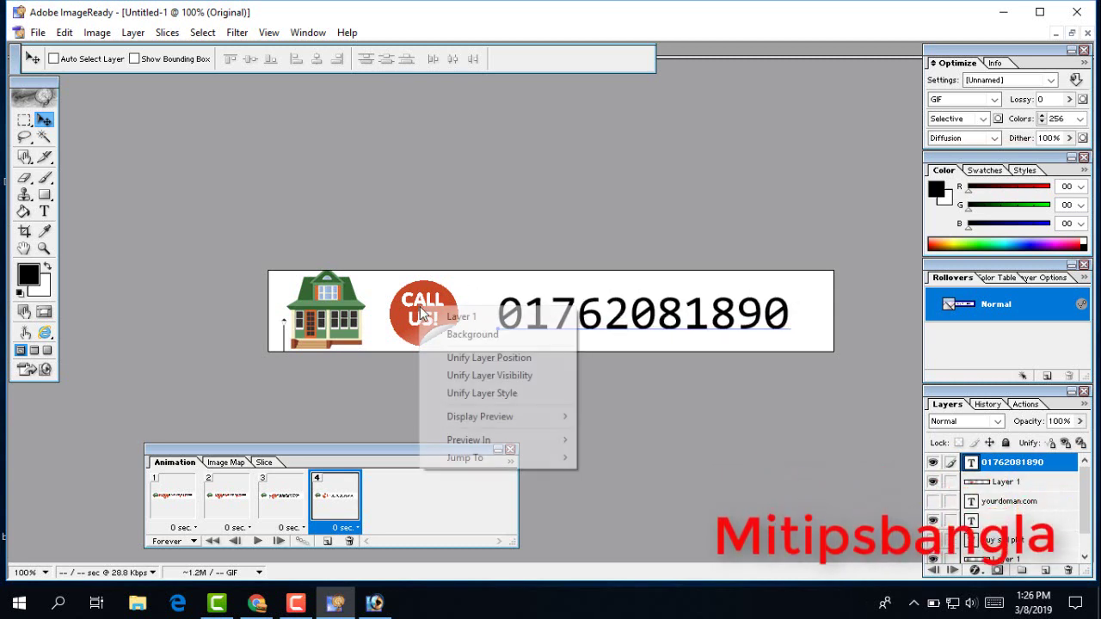
left_click(447, 315)
left_click_drag(423, 308, 440, 312)
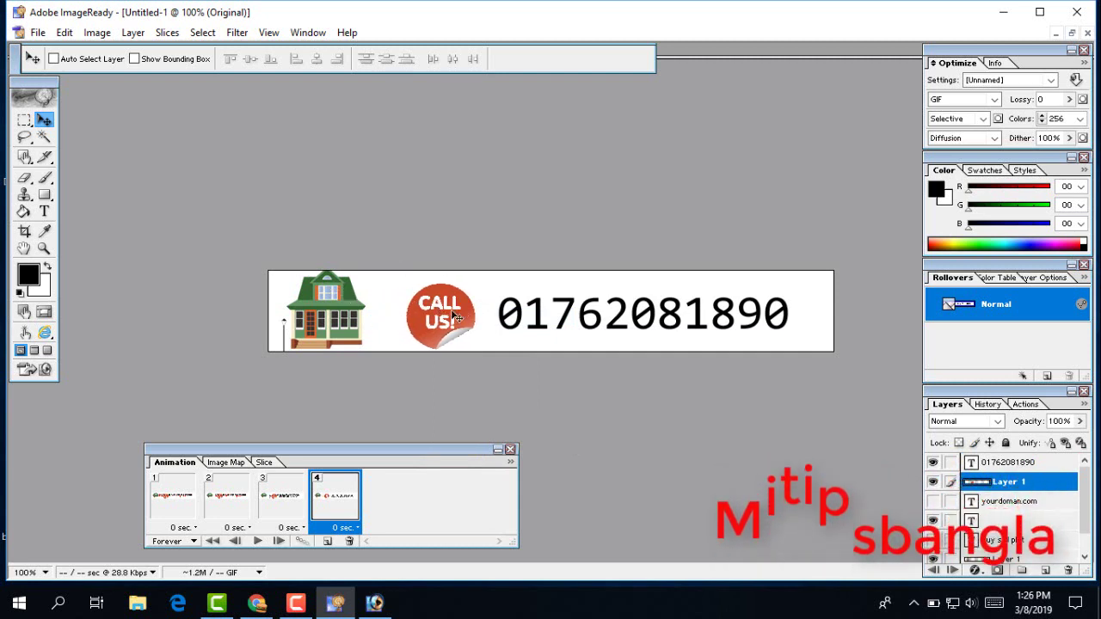
left_click_drag(450, 315, 440, 311)
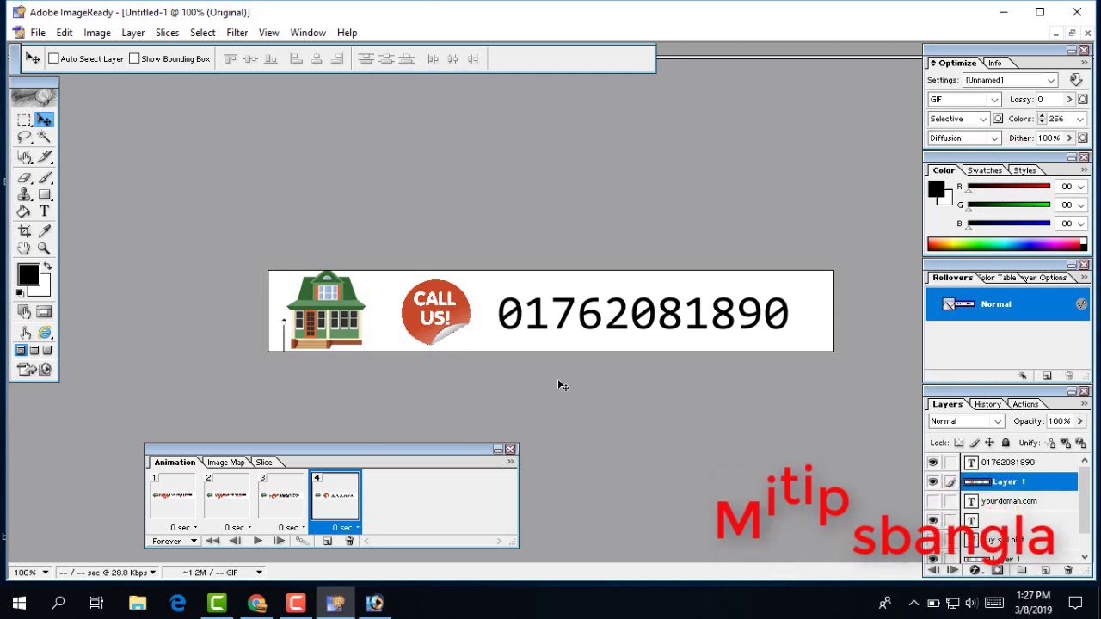
Step: On frame 1, hide the sticker, yourdoman.com and phone-number layers, then select the Buy sell plot layer
left_click(178, 499)
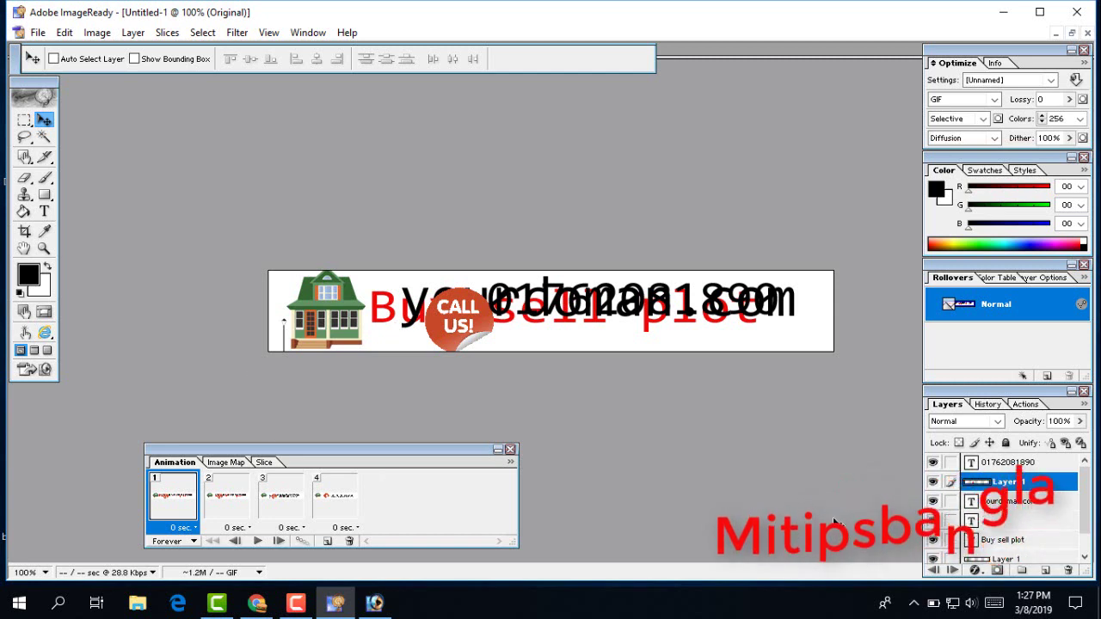
scroll(1085, 493, "down", 1)
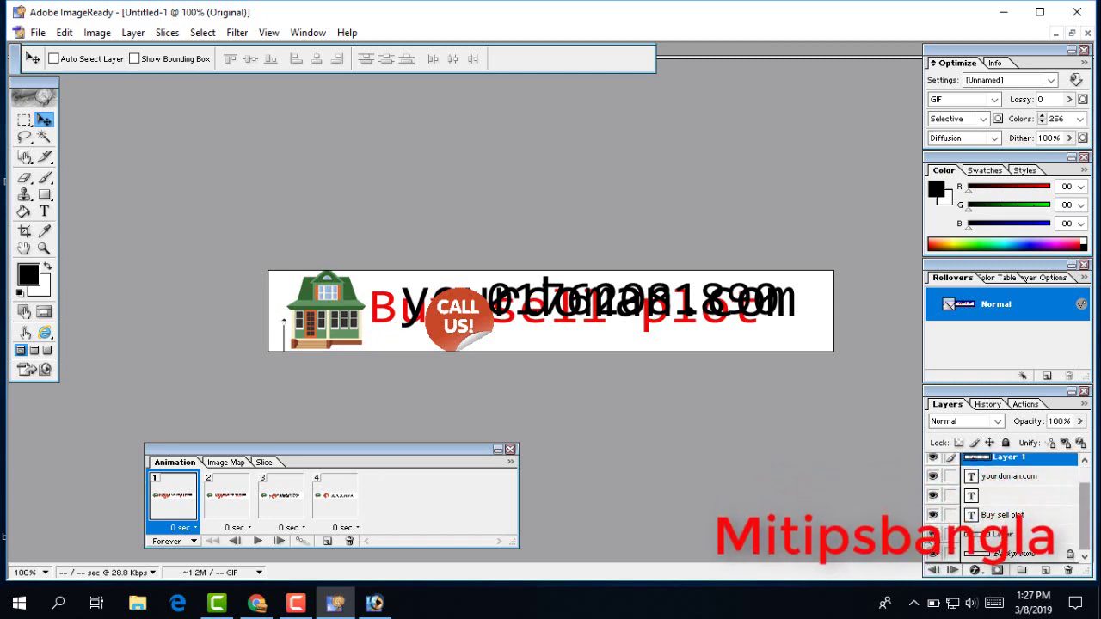
left_click(932, 534)
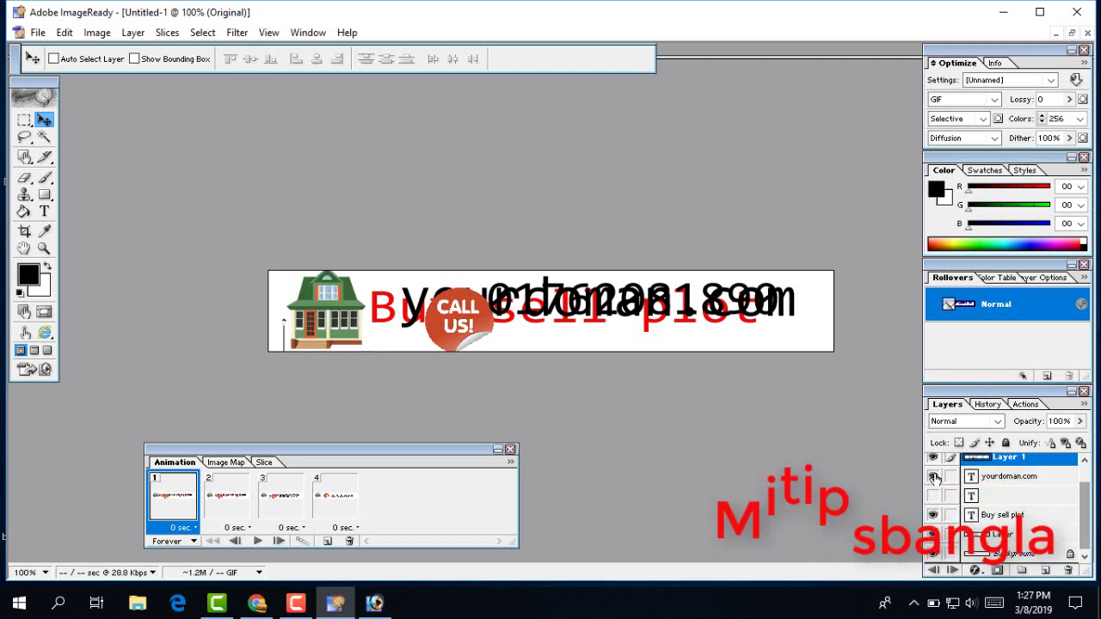
left_click(933, 476)
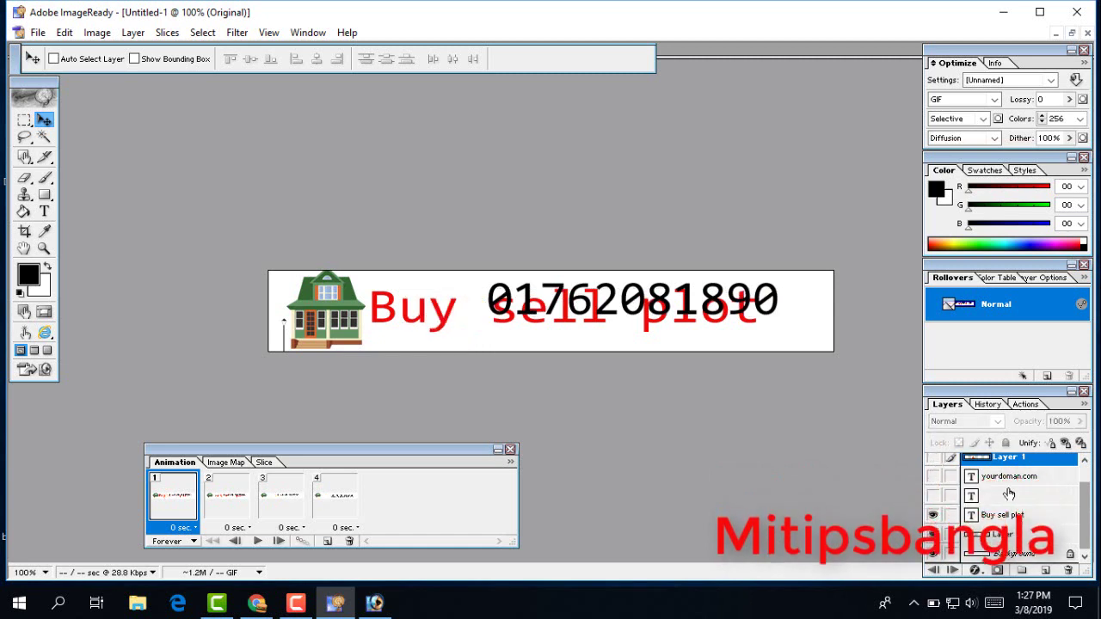
scroll(1082, 486, "up", 1)
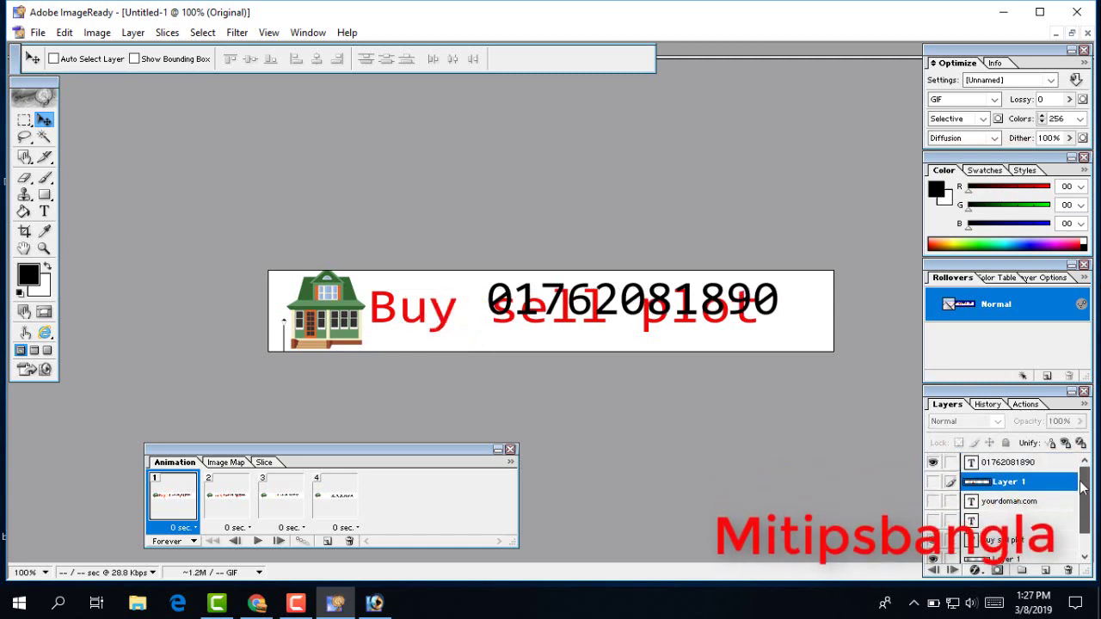
left_click(932, 464)
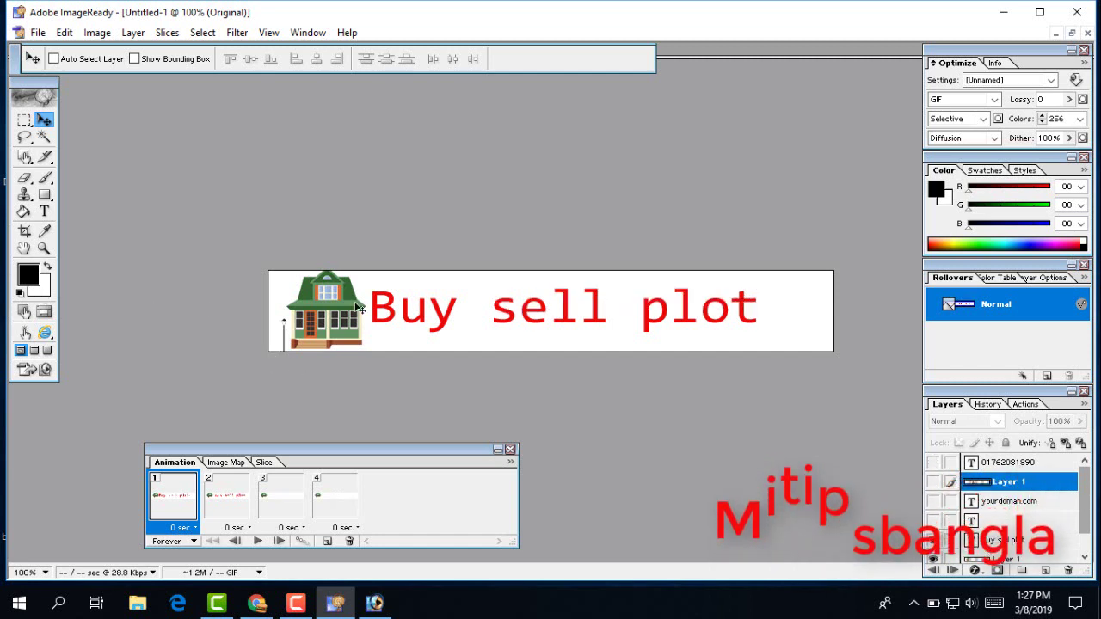
right_click(596, 317)
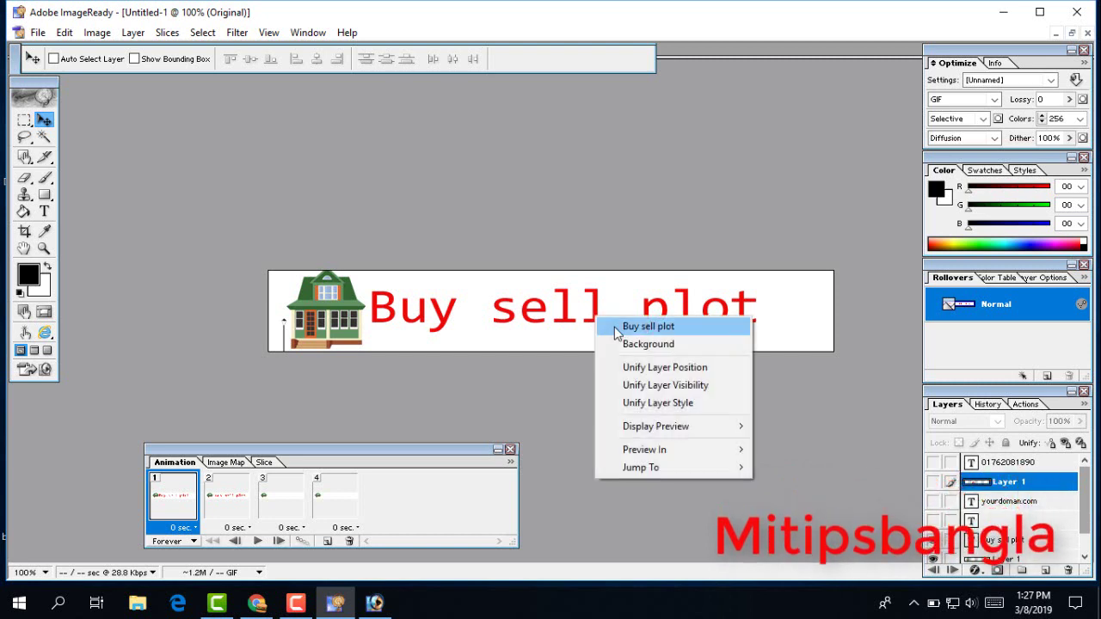
left_click(647, 327)
Step: Nudge Buy sell plot right, give frame 1 a 1.0 sec delay, and select frame 2
key("shift+Right")
key("shift+Right")
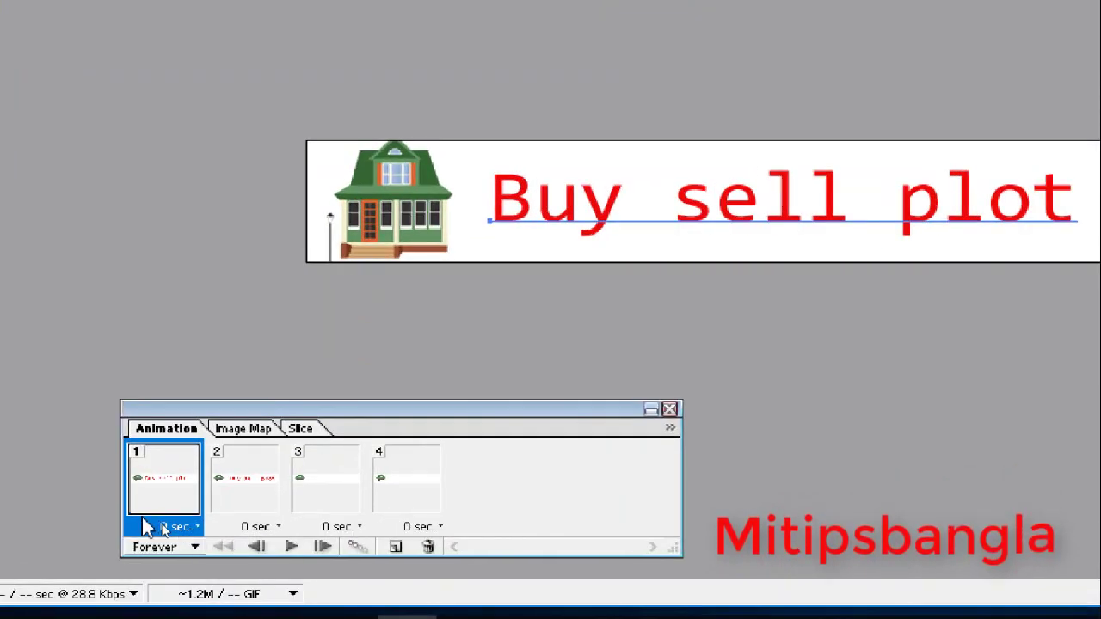
left_click(196, 528)
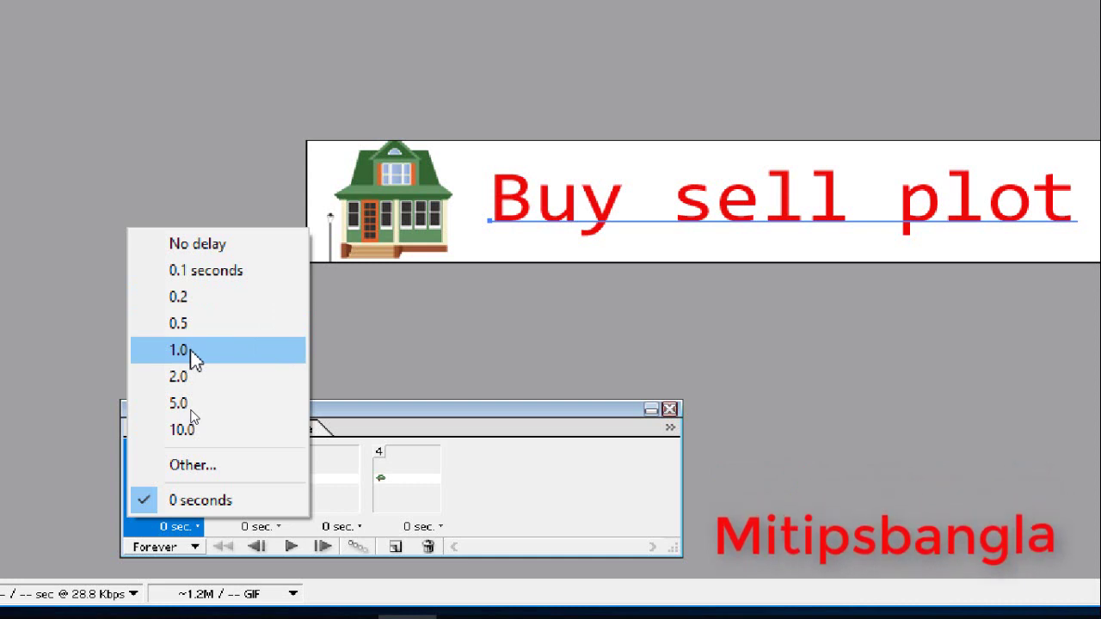
left_click(190, 353)
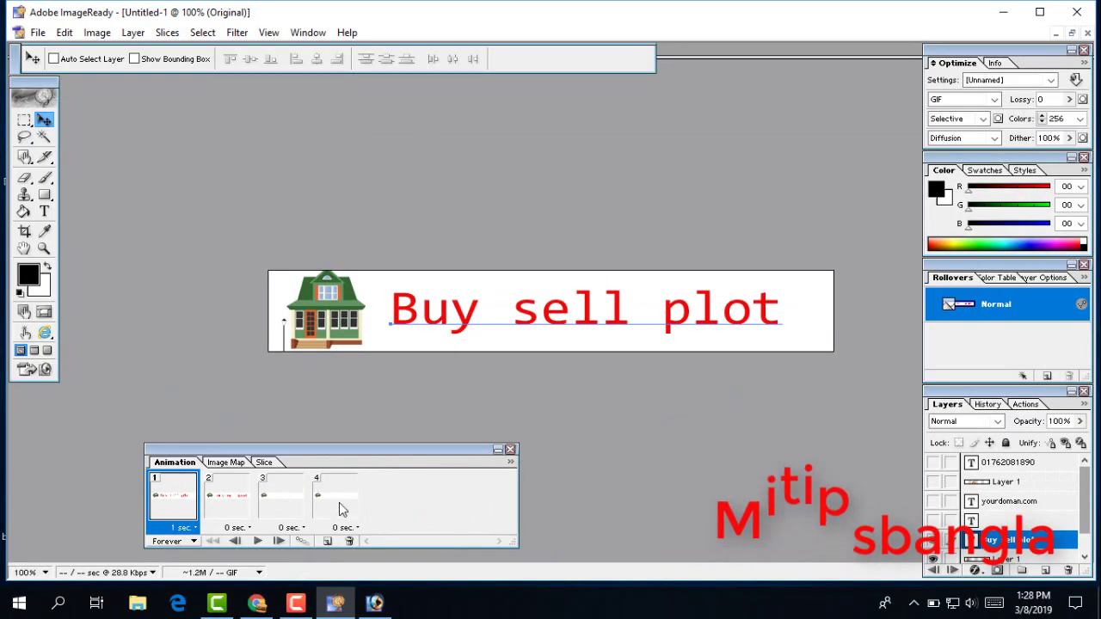
left_click(238, 502)
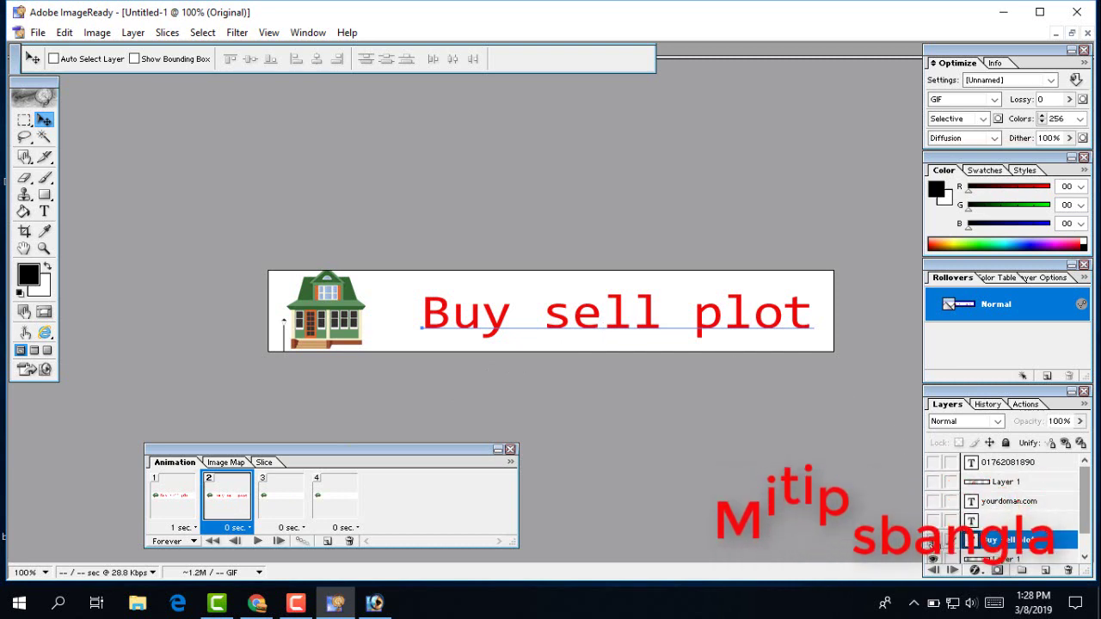
Step: On frame 2, hide Buy sell plot, show yourdoman.com and move it slightly down
left_click(933, 539)
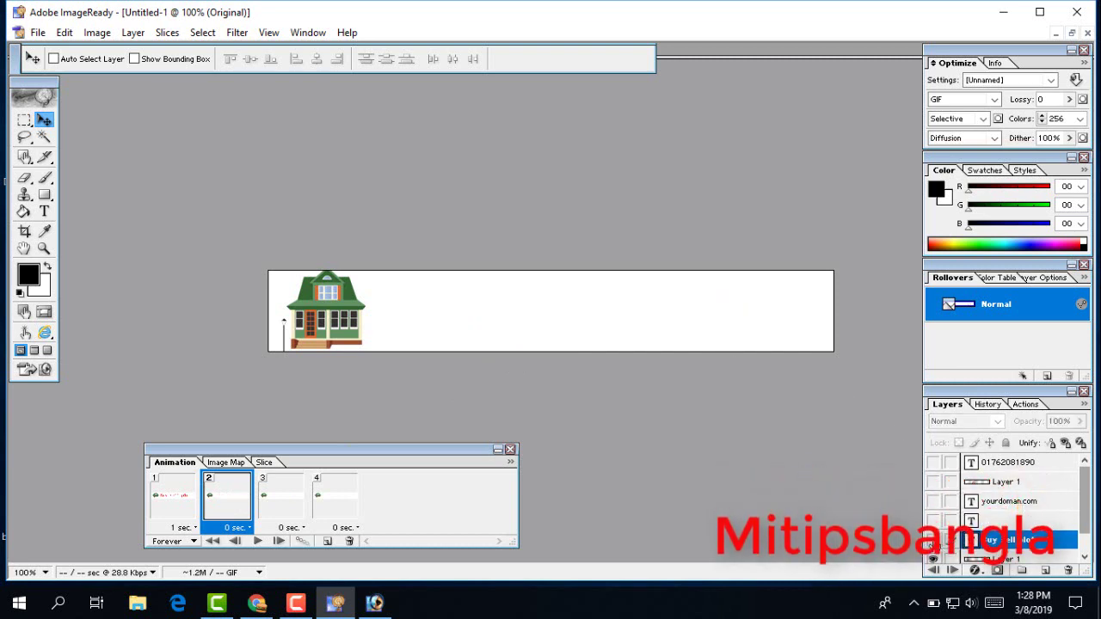
left_click(933, 501)
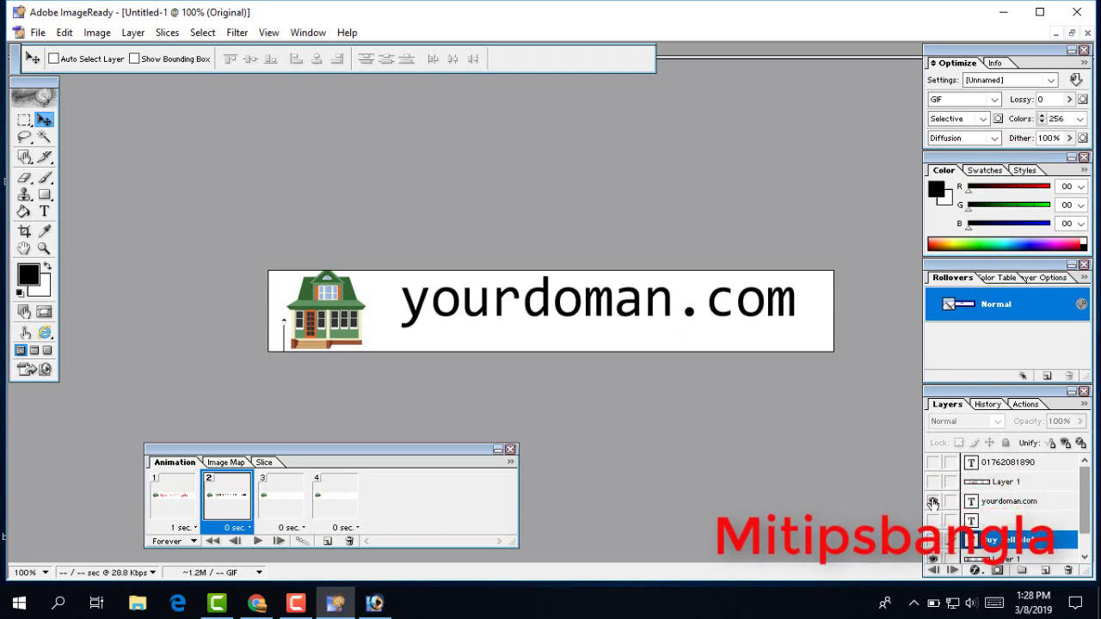
right_click(593, 304)
left_click(636, 307)
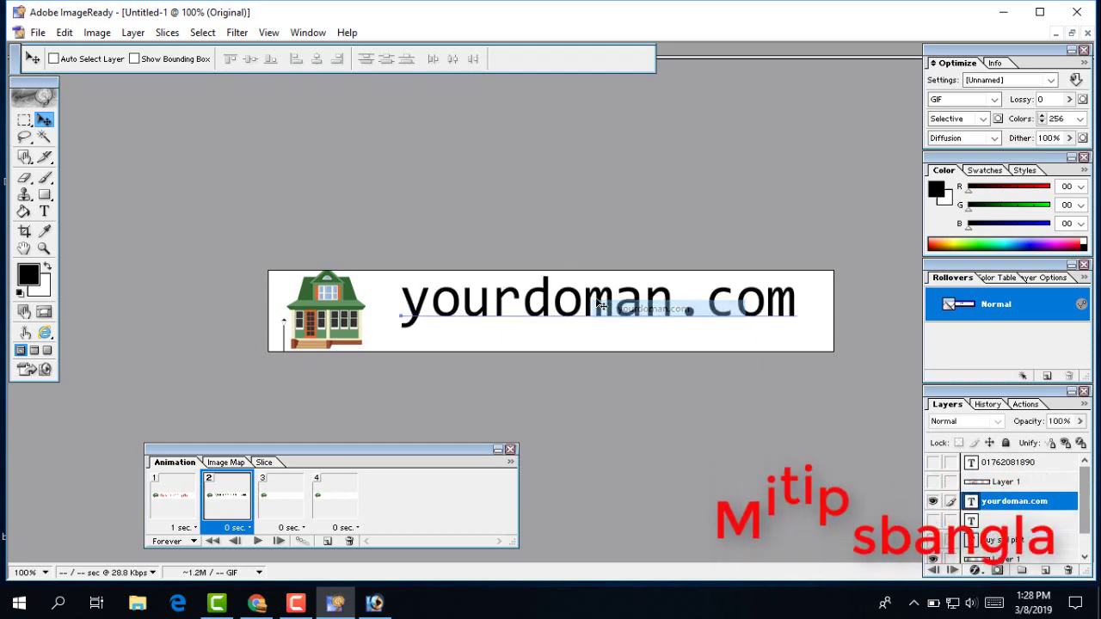
left_click_drag(592, 301, 596, 307)
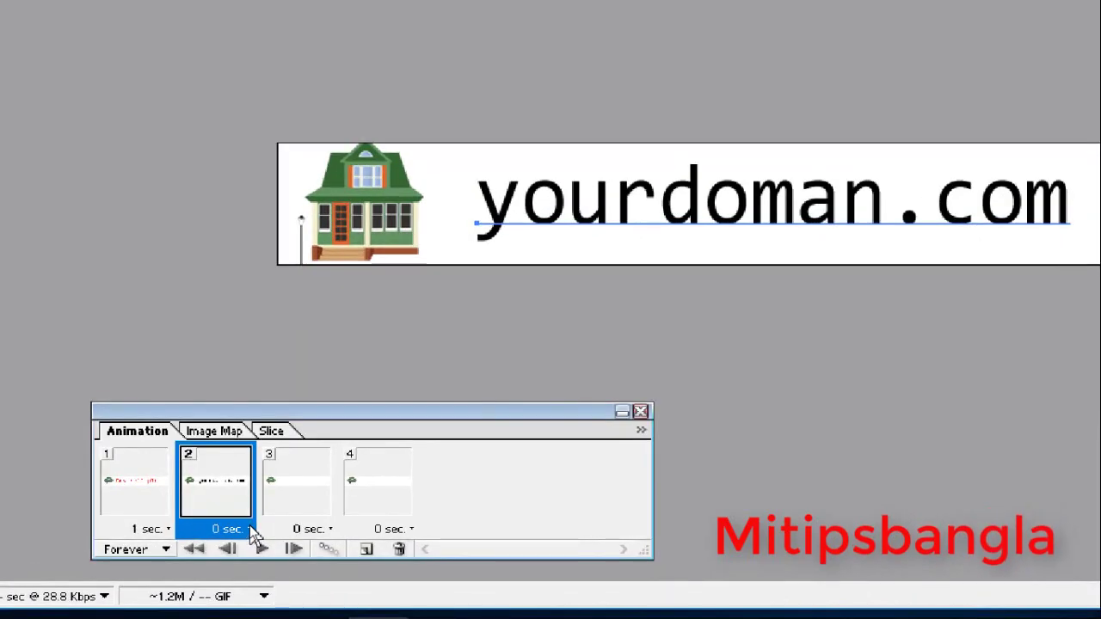
Step: Give frame 2 a 1.0 sec delay and select frame 3
left_click(250, 529)
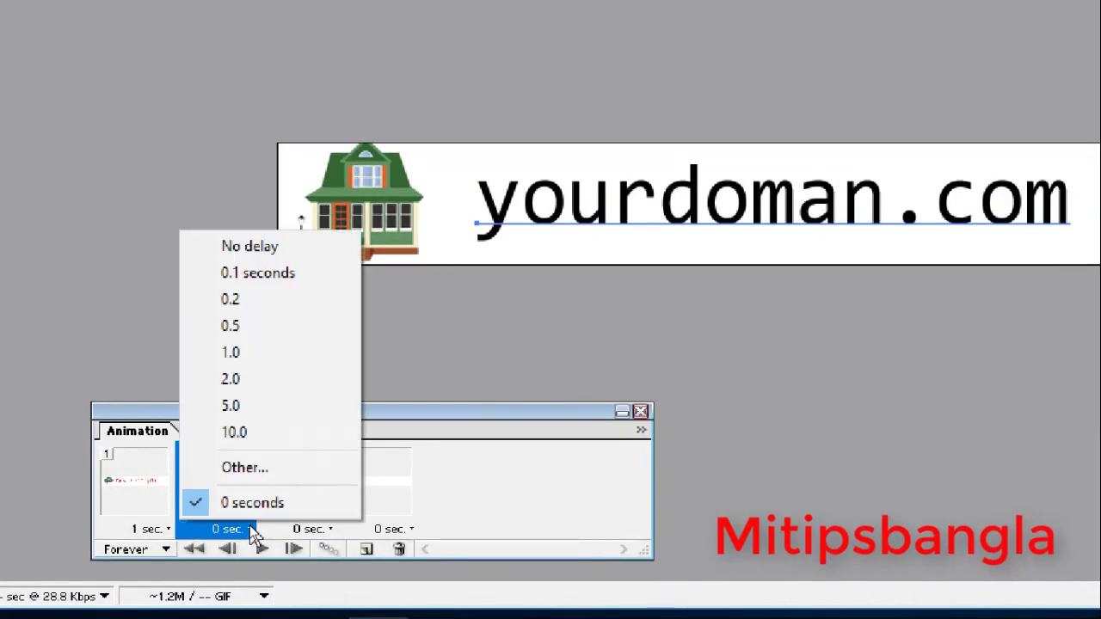
left_click(240, 354)
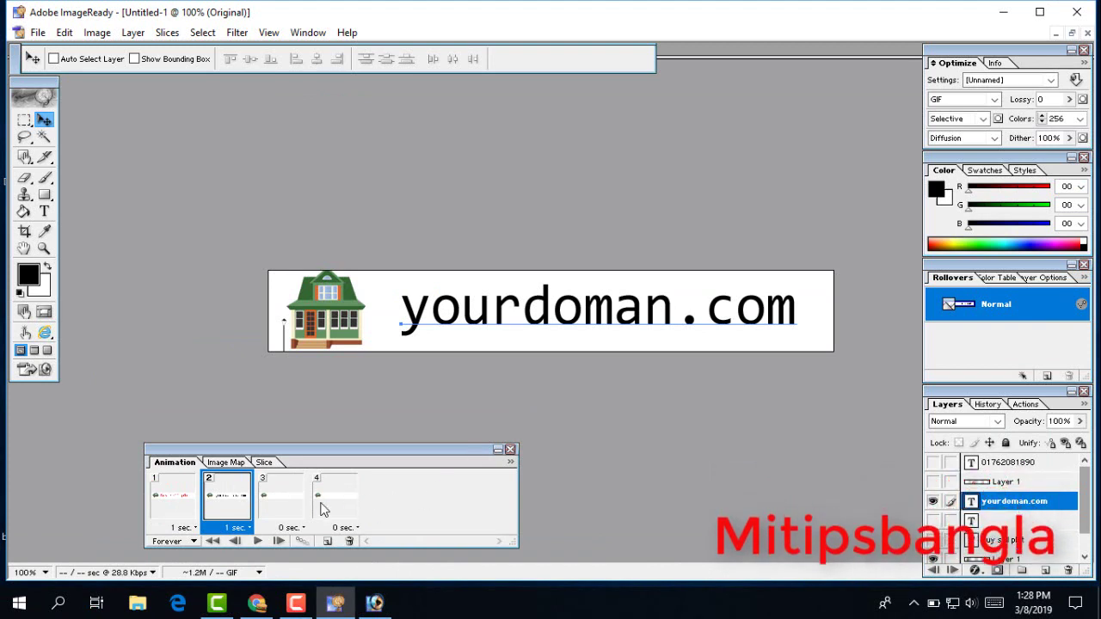
left_click(292, 507)
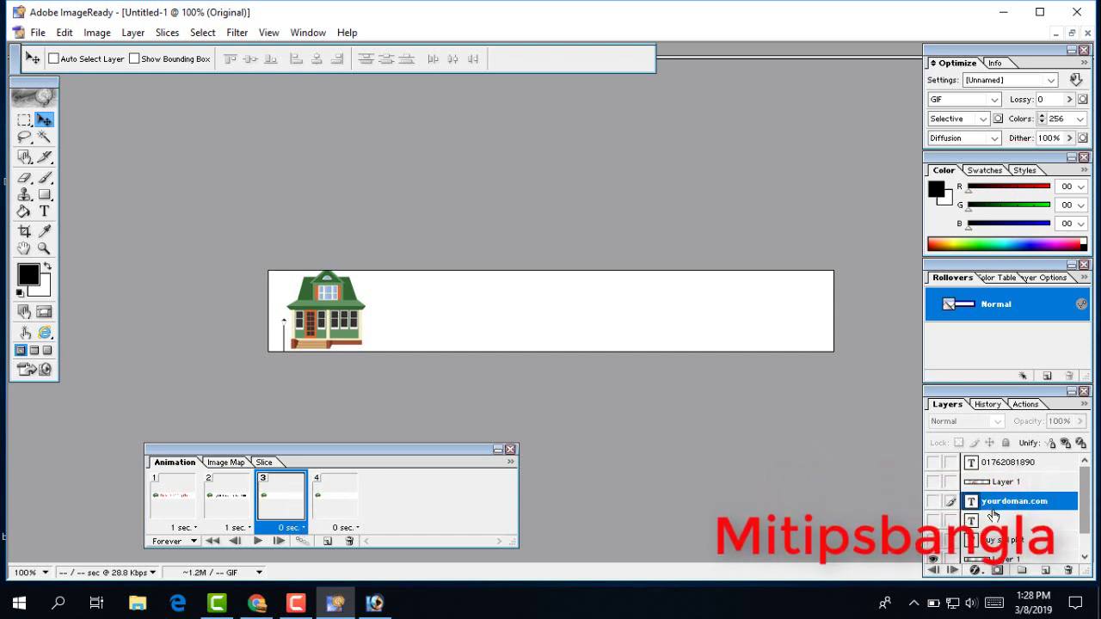
Step: Show the phone-number layer on frame 3 and nudge it slightly down
left_click(936, 463)
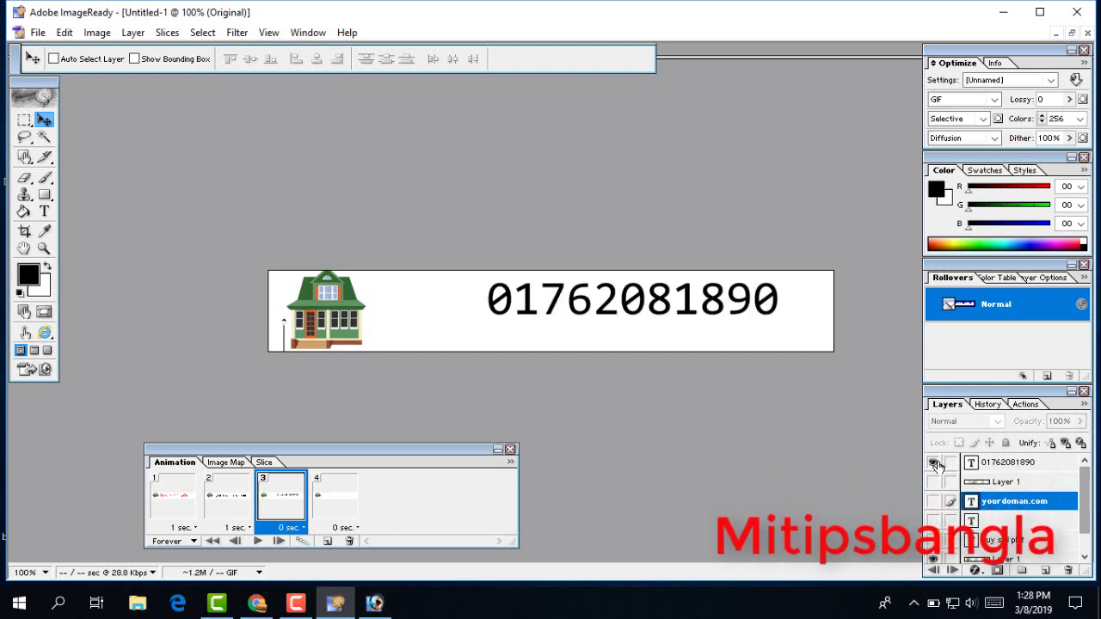
right_click(684, 286)
left_click(692, 295)
left_click_drag(686, 302, 687, 310)
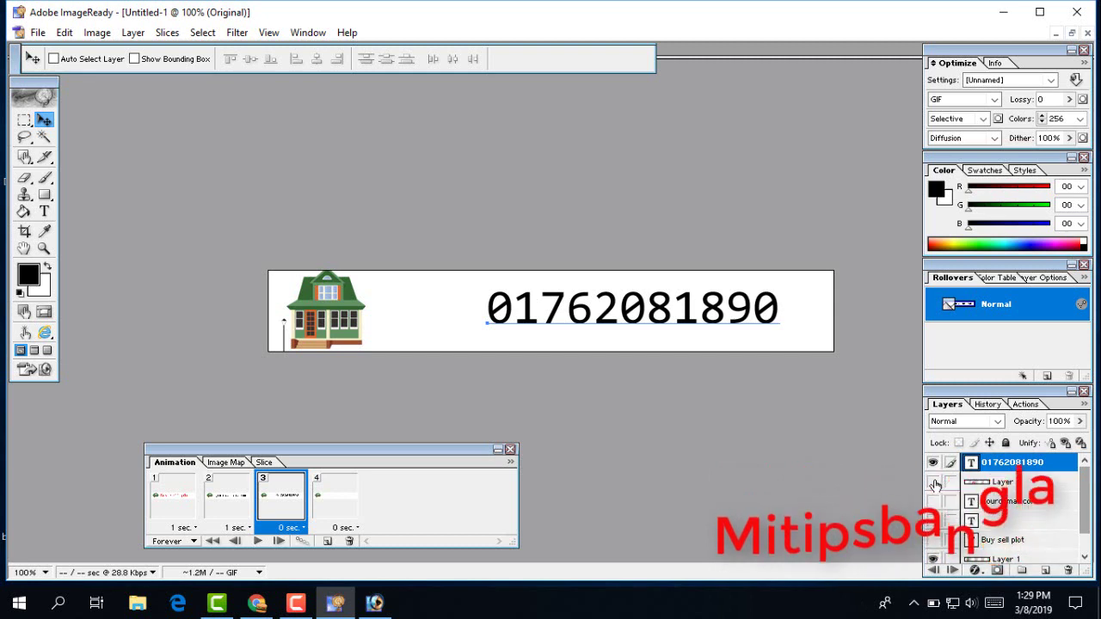
Step: Show the CALL US sticker on frame 3 and move it up and left
left_click(933, 481)
right_click(457, 314)
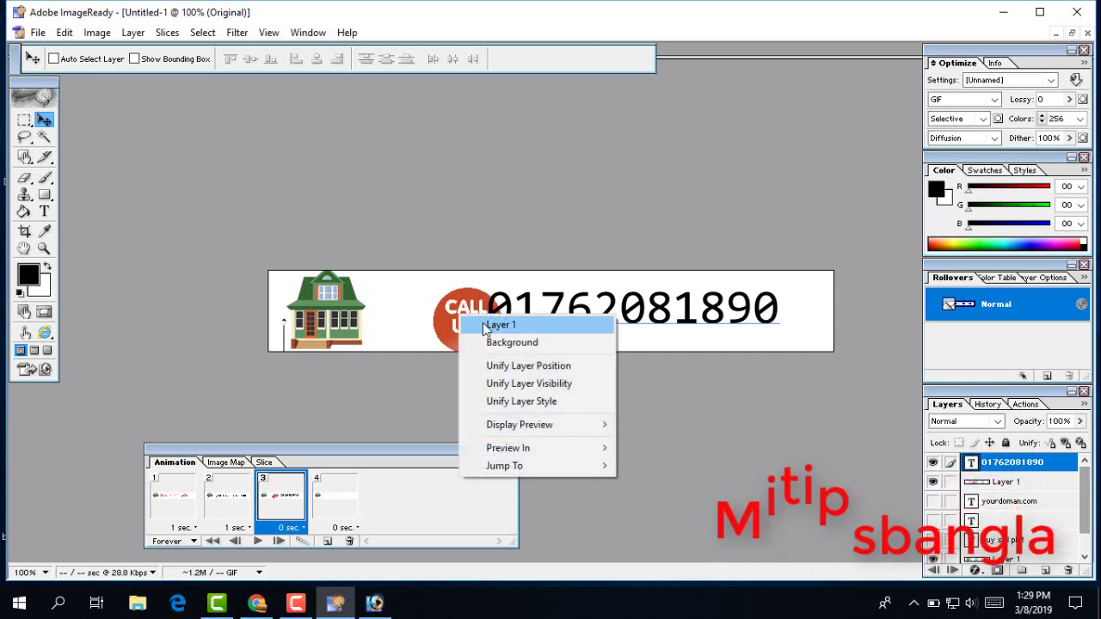
left_click(491, 322)
left_click_drag(457, 315, 425, 303)
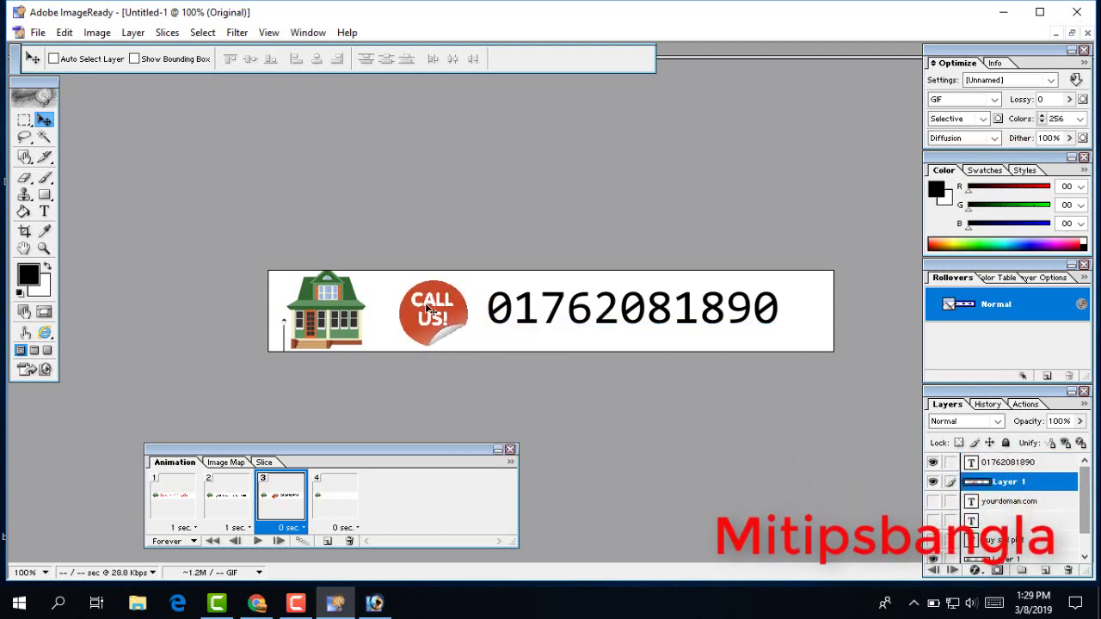
Step: Delete frame 4 and give frame 3 a 1.0 sec delay
left_click(337, 492)
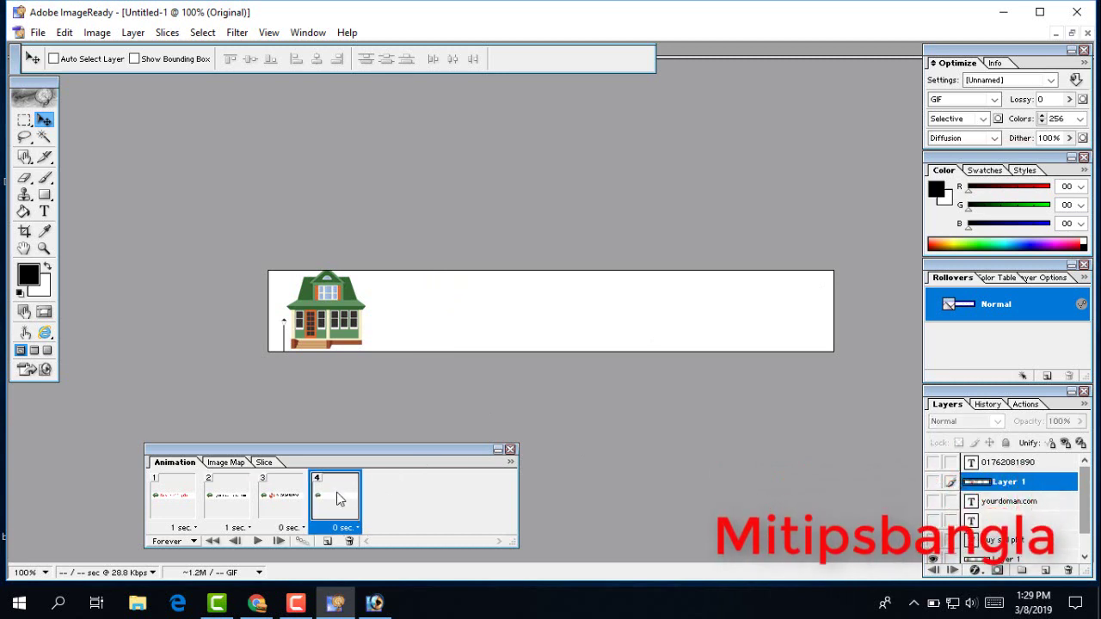
left_click(349, 543)
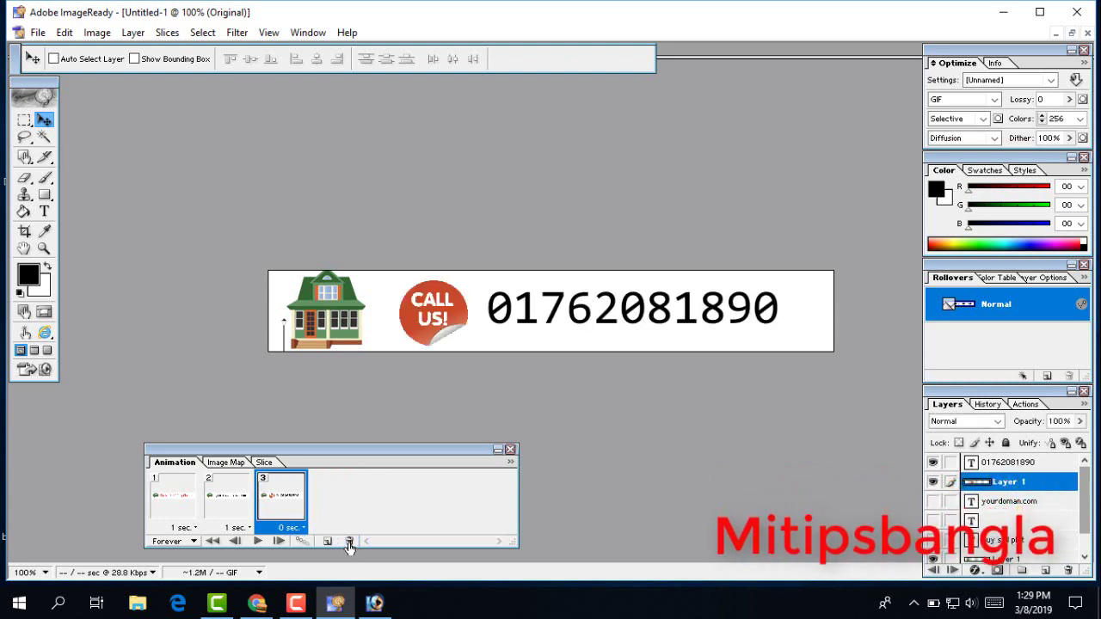
left_click(296, 528)
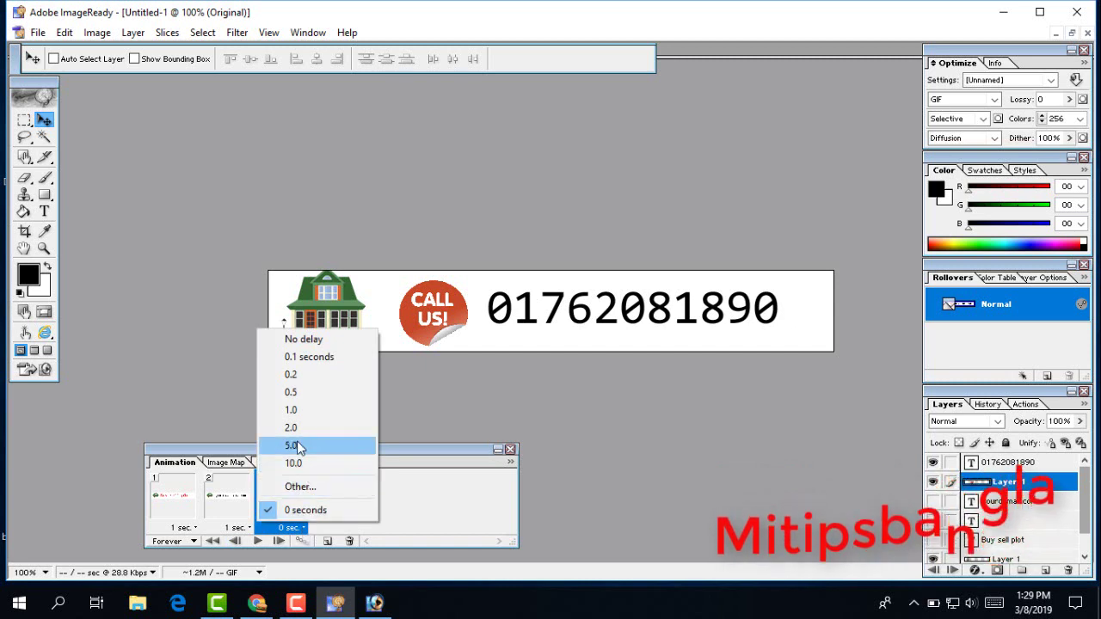
left_click(296, 411)
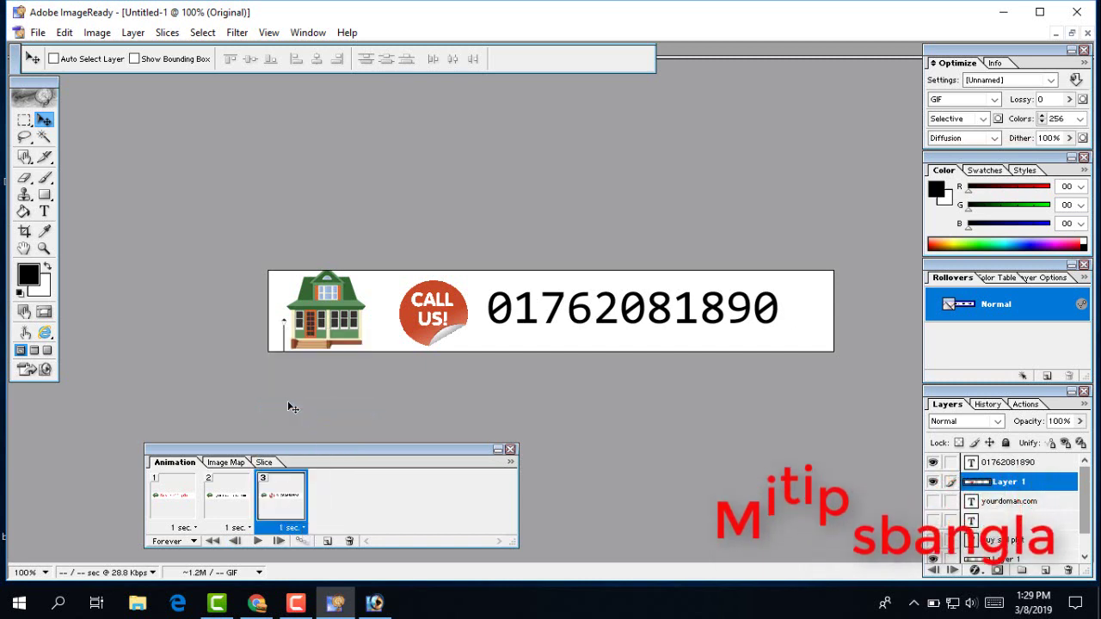
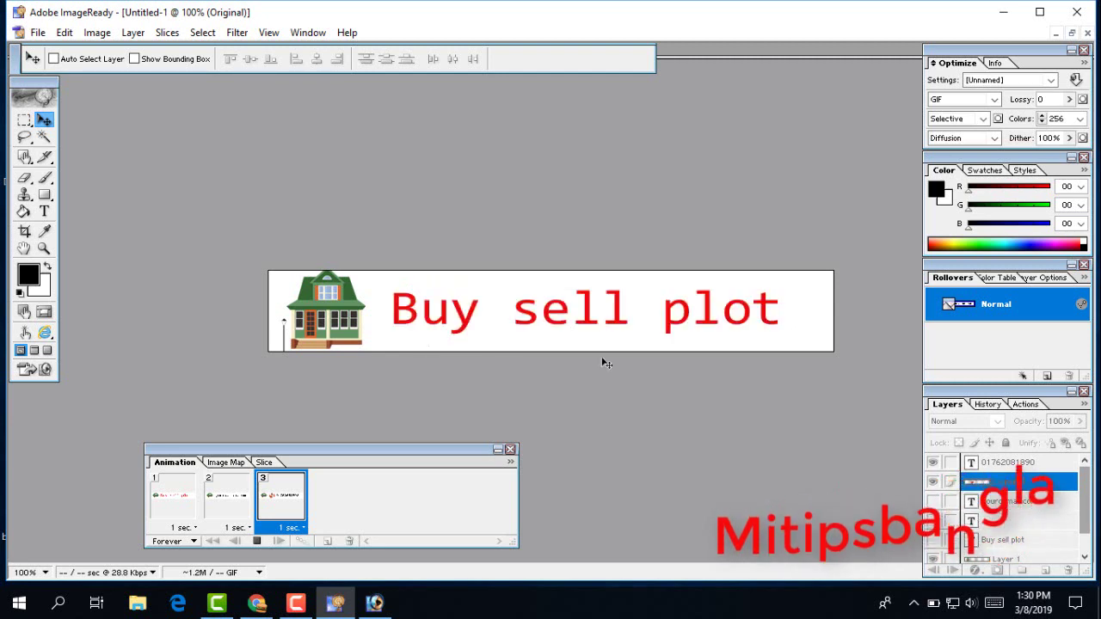
Step: Stop the looping three-frame banner animation preview and bring up the File menu
left_click(256, 542)
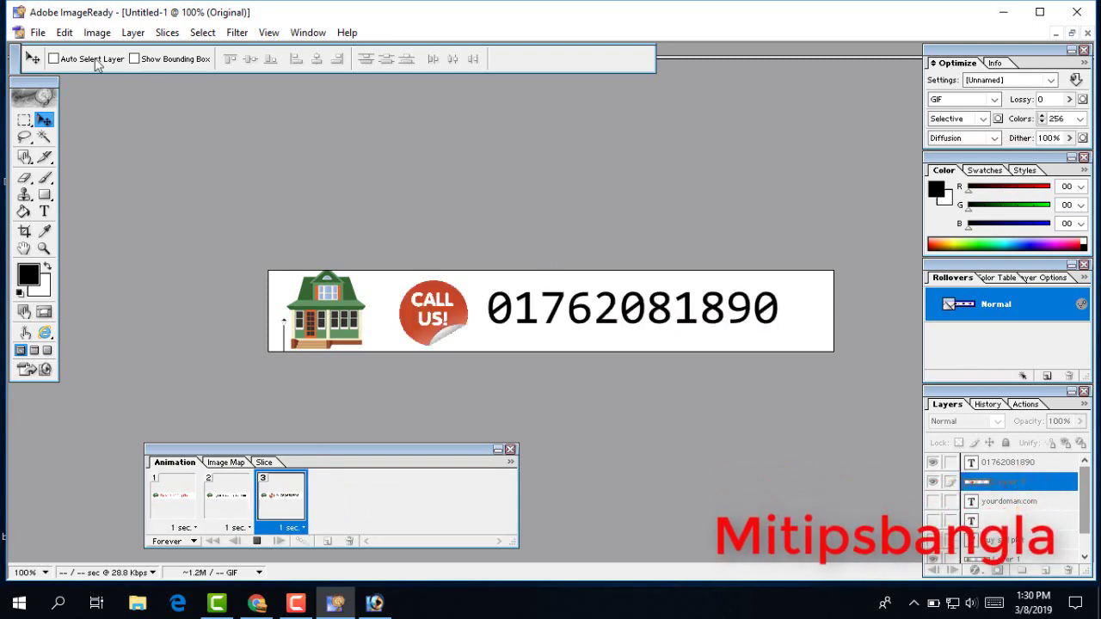
left_click(37, 33)
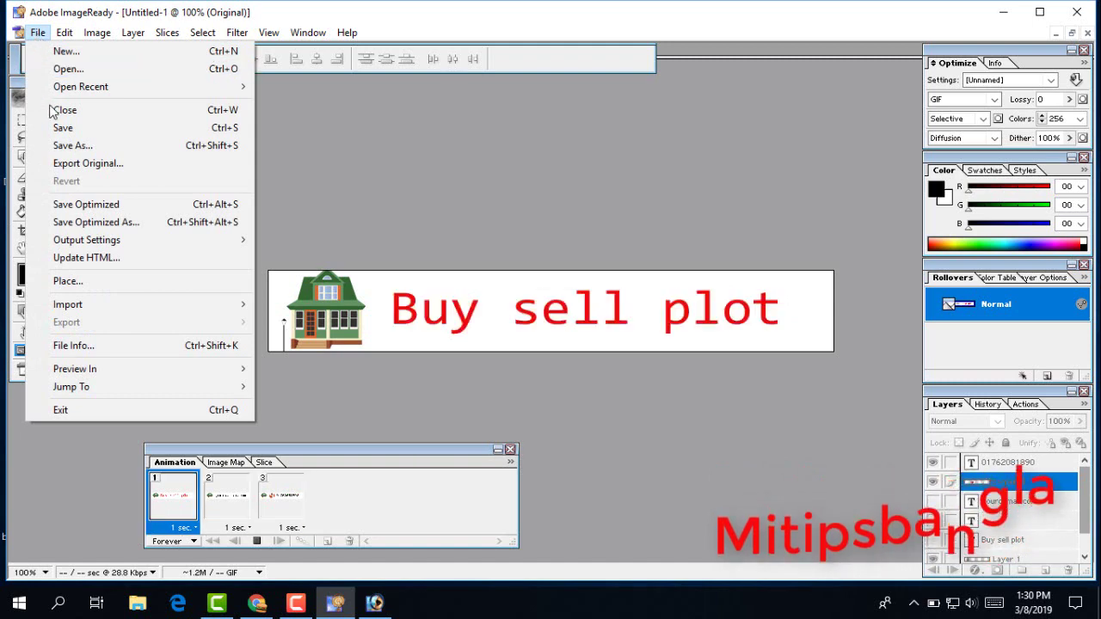
Step: Save the banner as an optimized GIF named 'ads' in New folder (3)
left_click(100, 224)
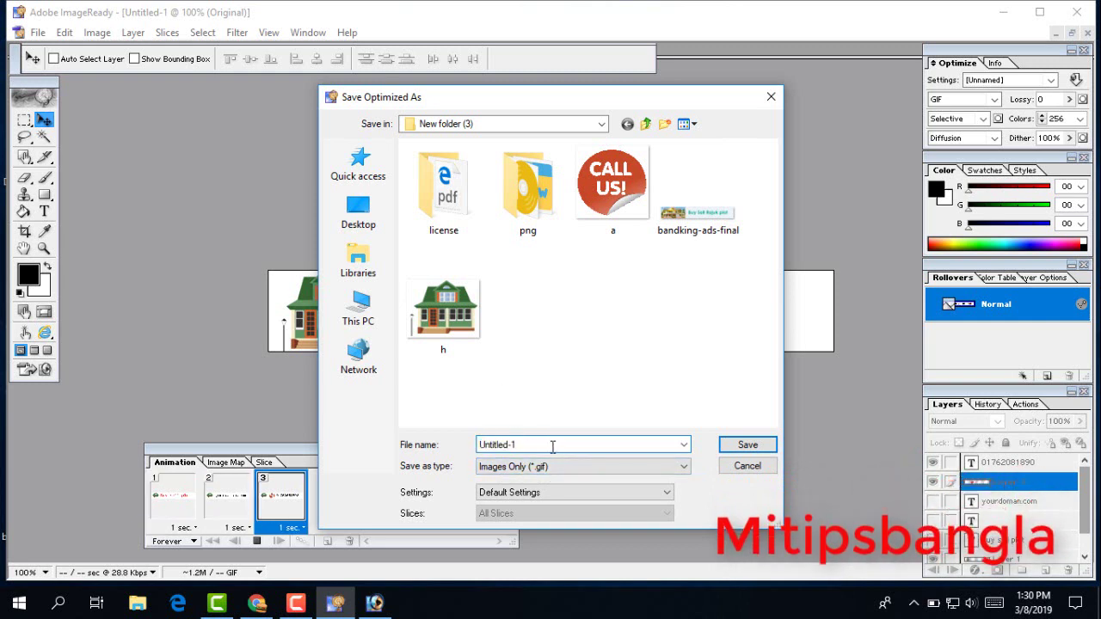
key("BackSpace")
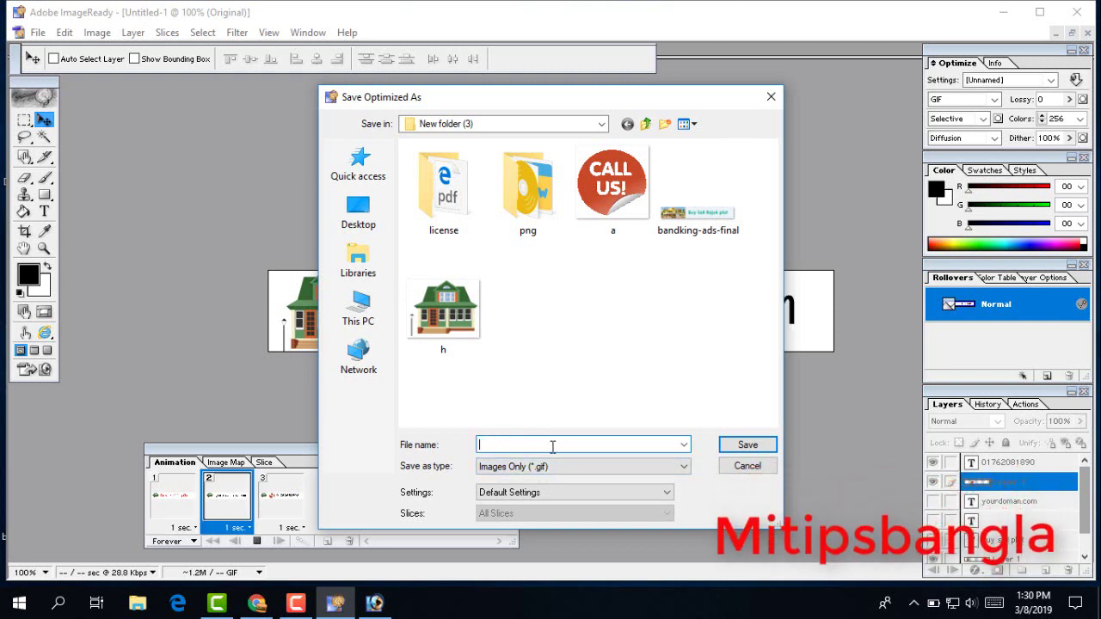
type("ads")
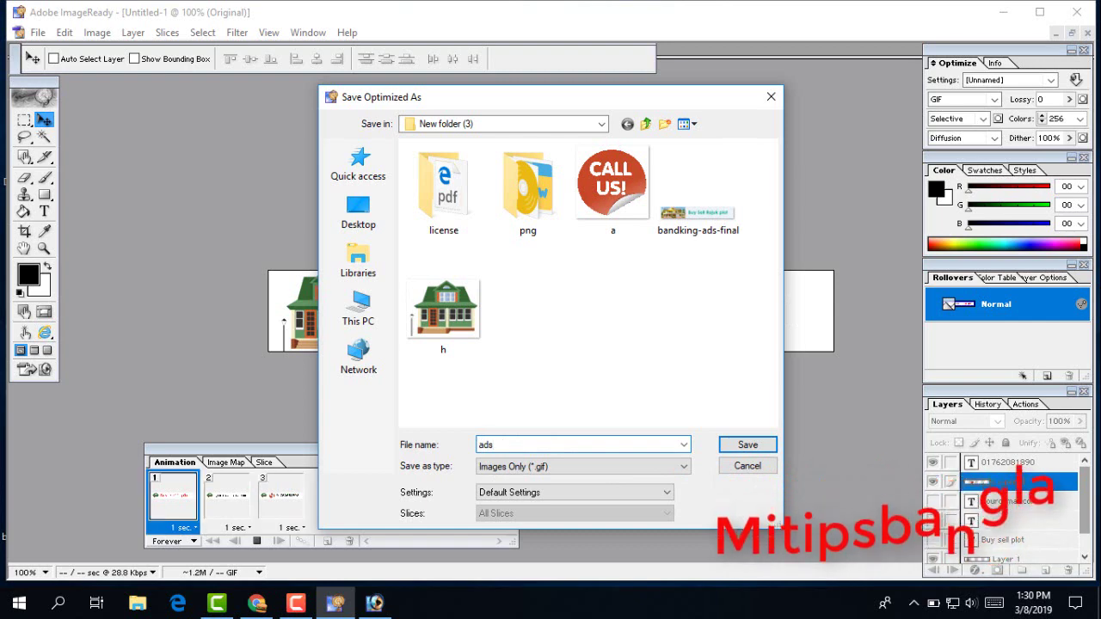
left_click(748, 446)
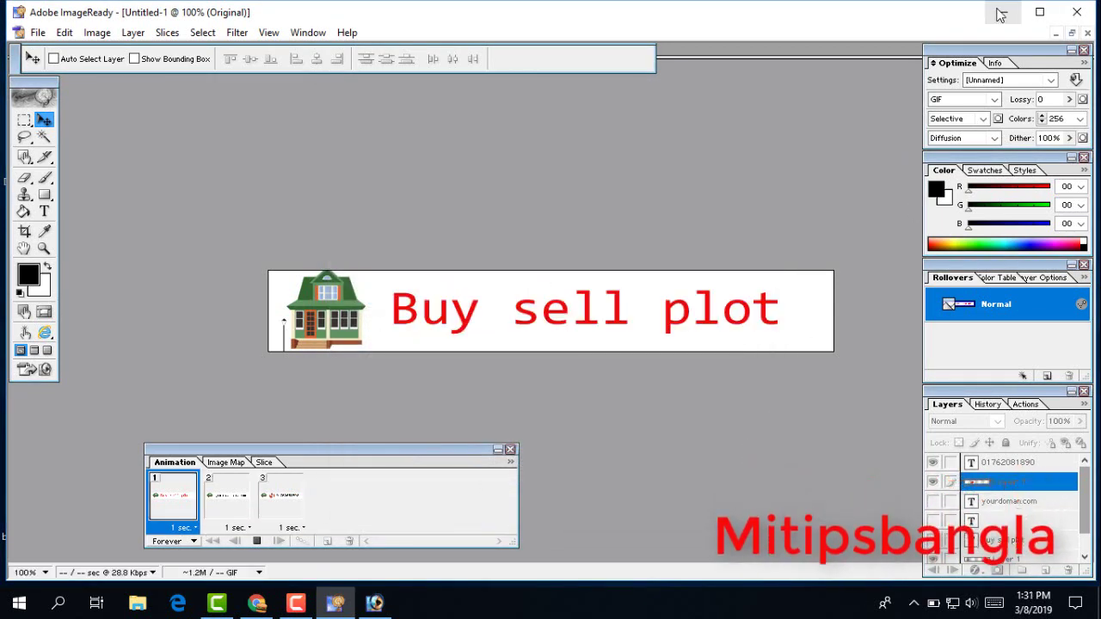
Step: Minimize ImageReady and switch to the WordPress theme settings tab in Chrome
left_click(1000, 14)
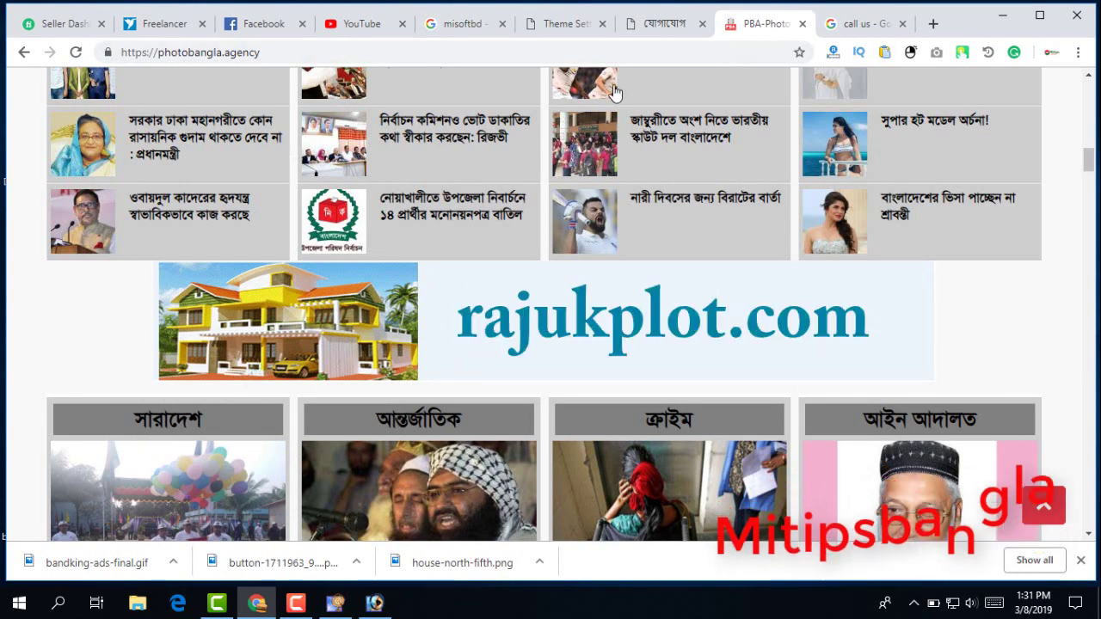
left_click(572, 28)
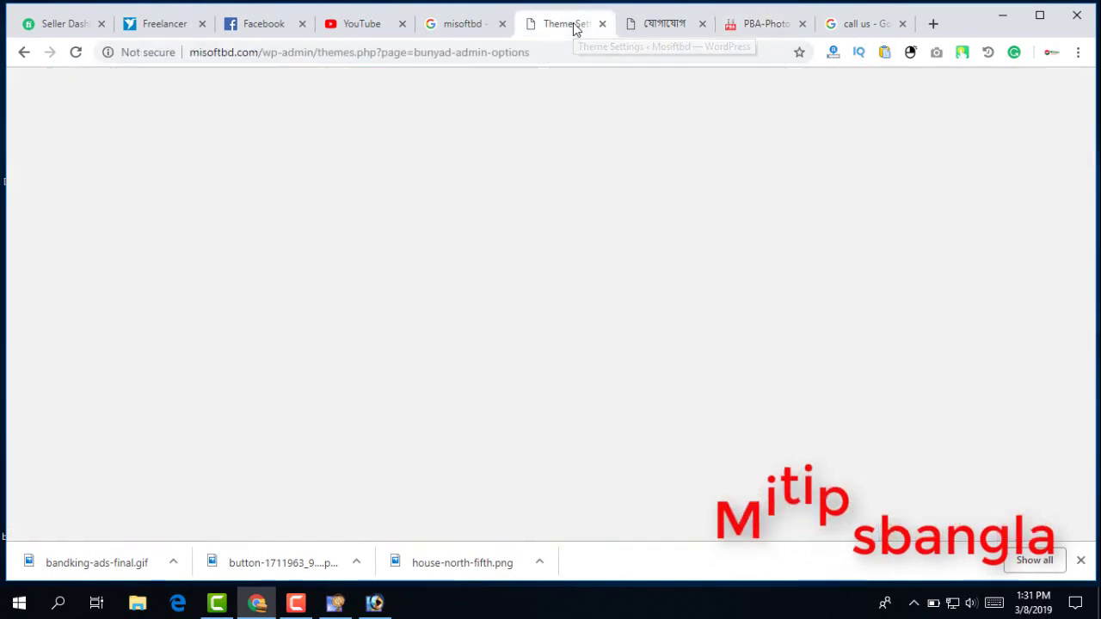
scroll(200, 419, "up", 5)
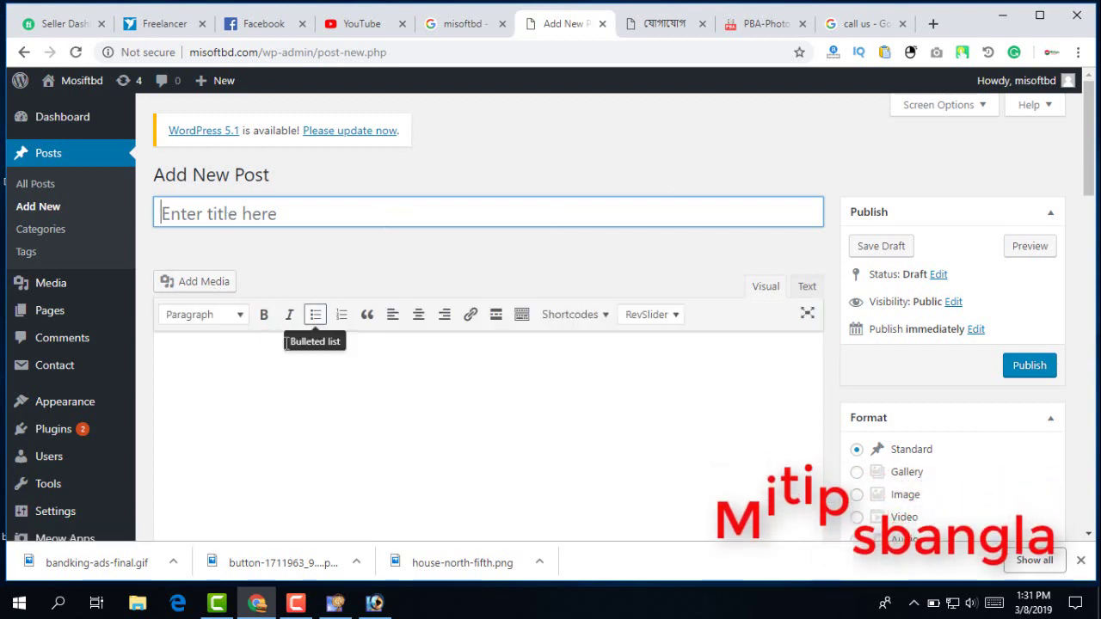
Step: Upload ads.gif from Desktop > New folder (3) to the post's Media Library
left_click(234, 371)
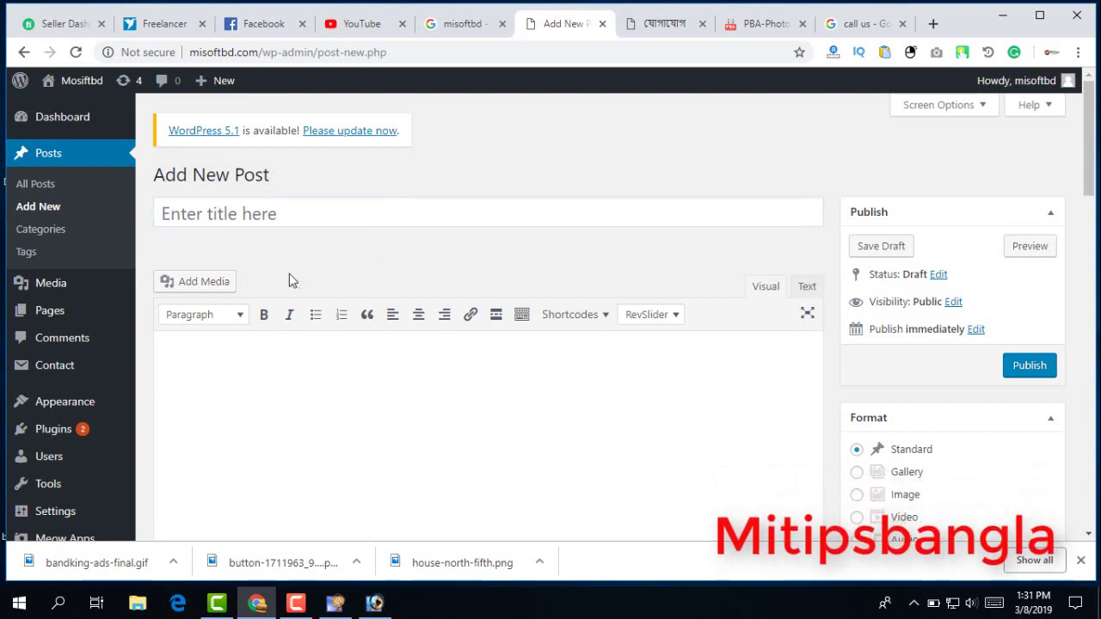
left_click(213, 296)
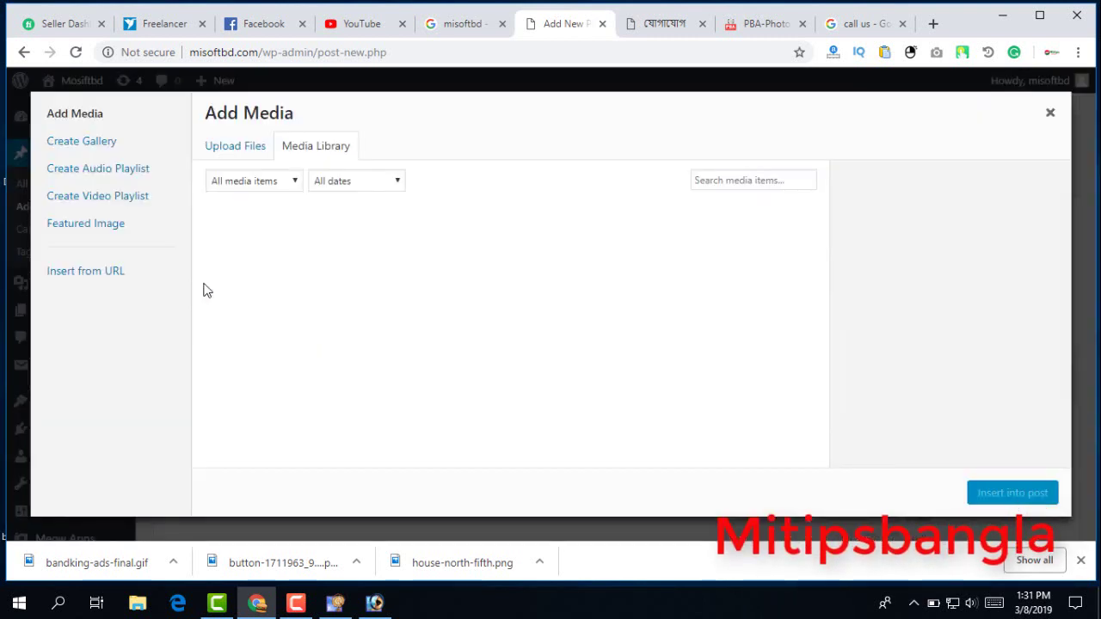
left_click(232, 152)
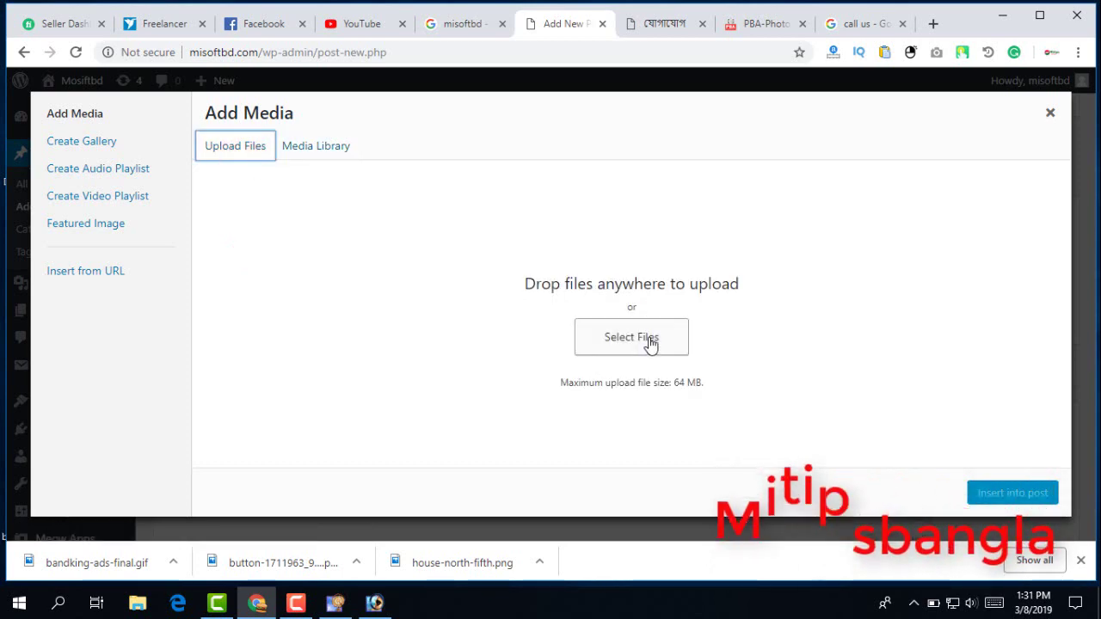
left_click(651, 342)
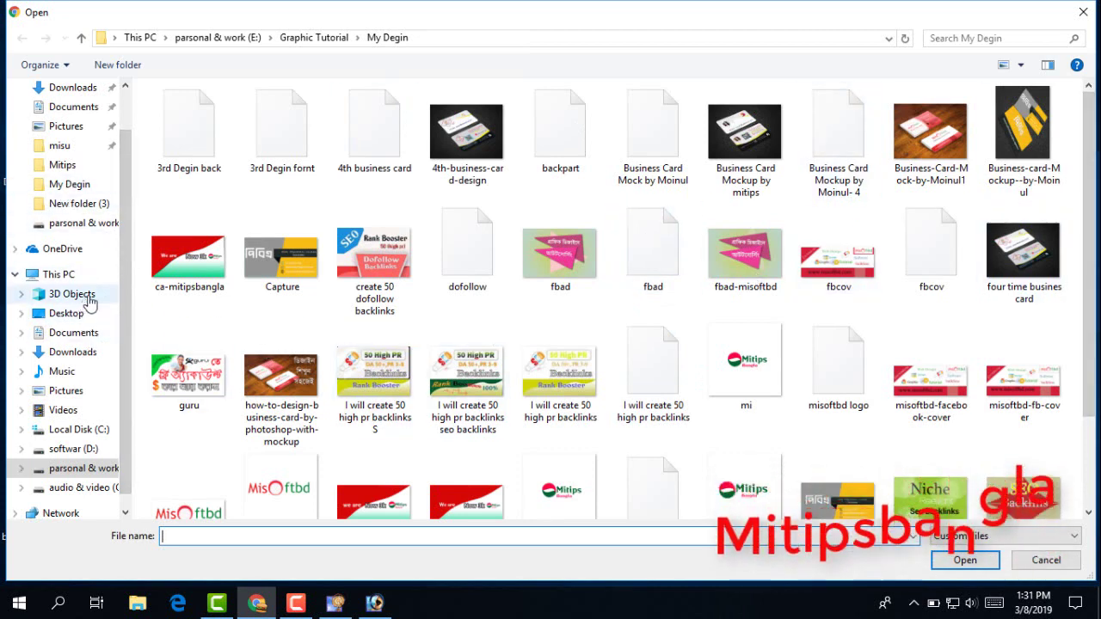
left_click(65, 313)
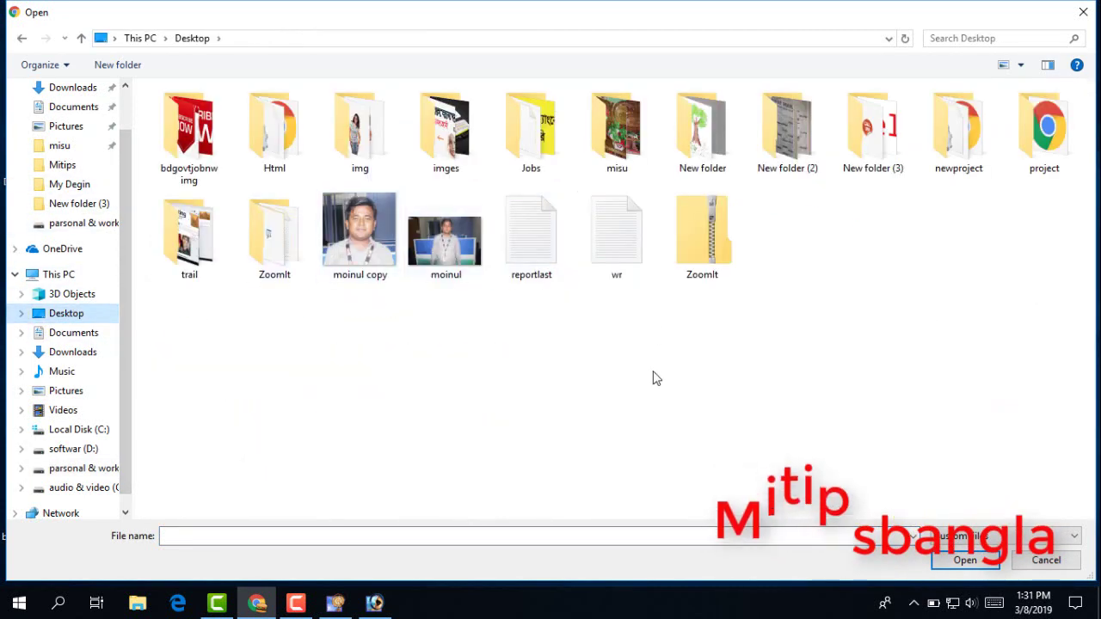
double_click(875, 169)
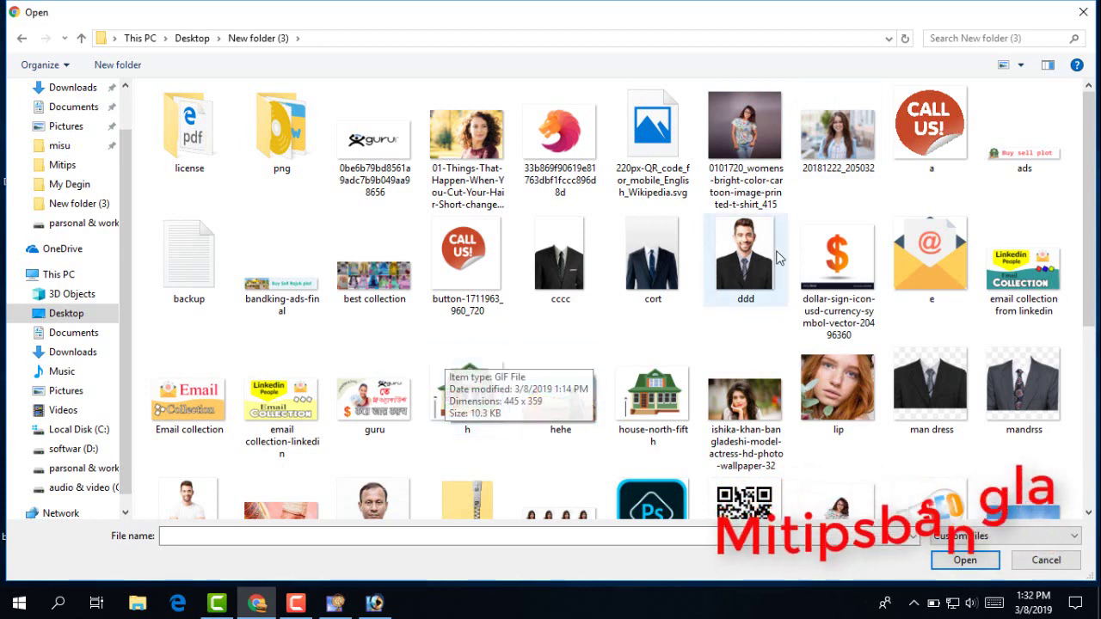
left_click(1020, 162)
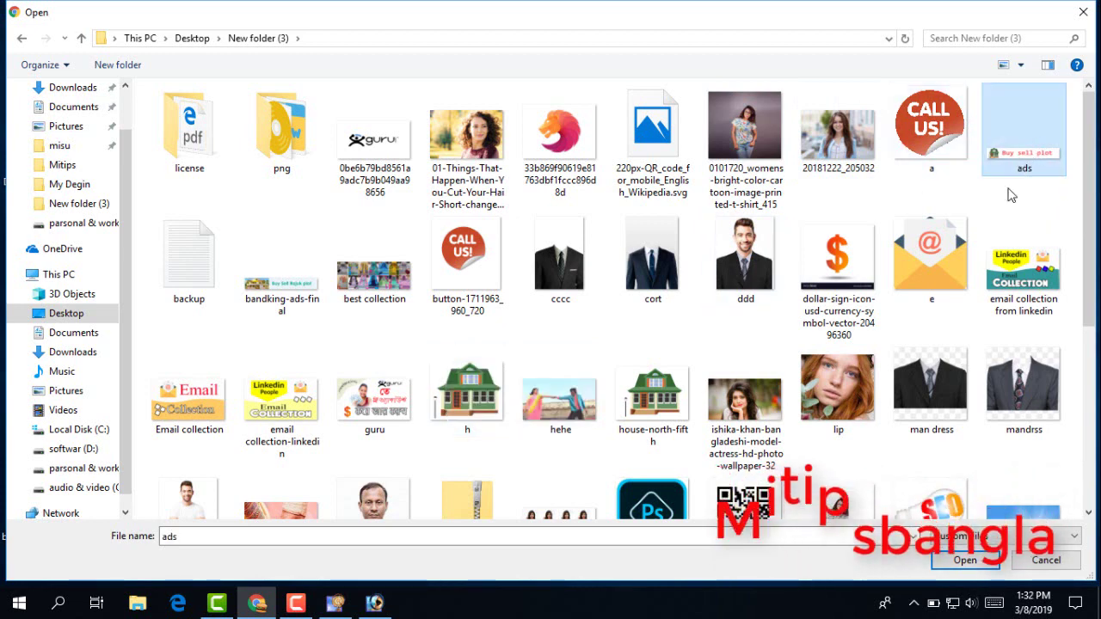
left_click(964, 562)
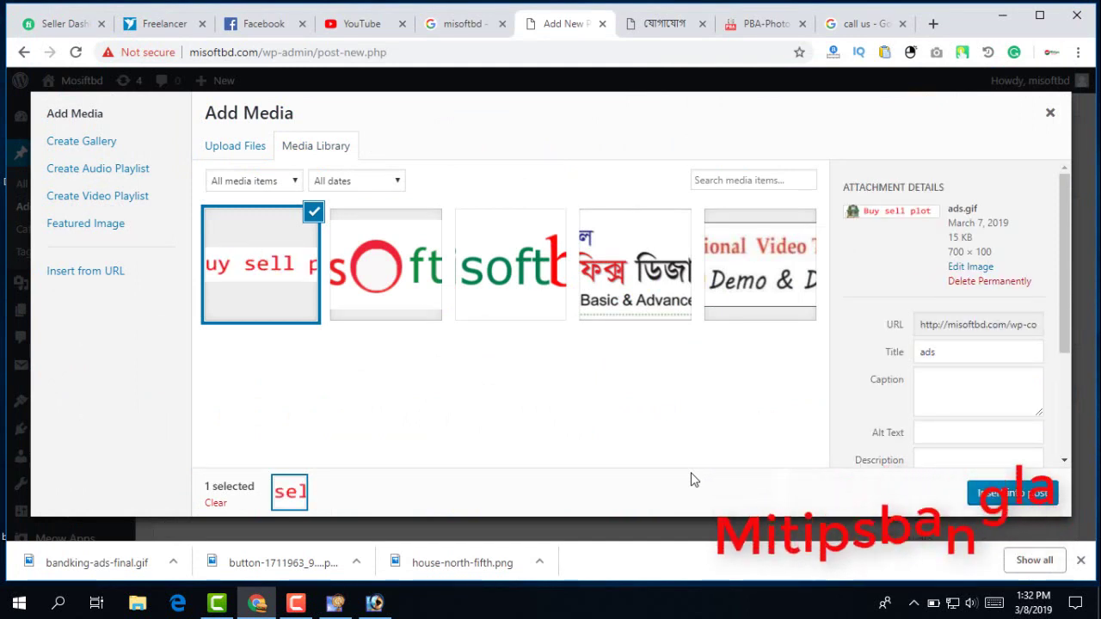
Step: Insert the banner into the post, then delete the small-size copy
left_click(1015, 494)
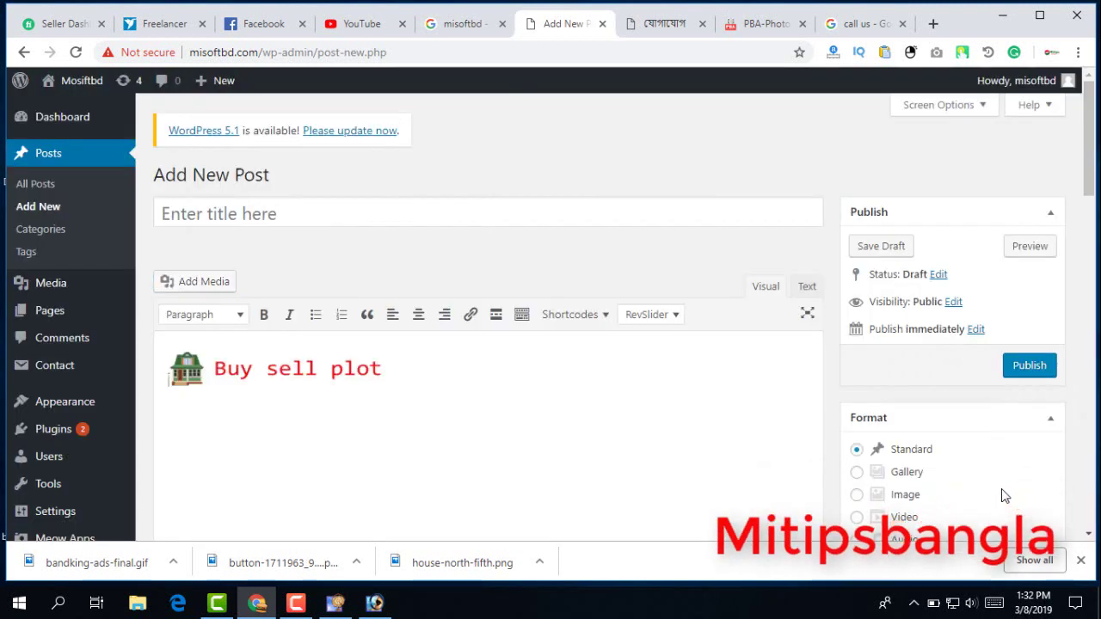
left_click(370, 375)
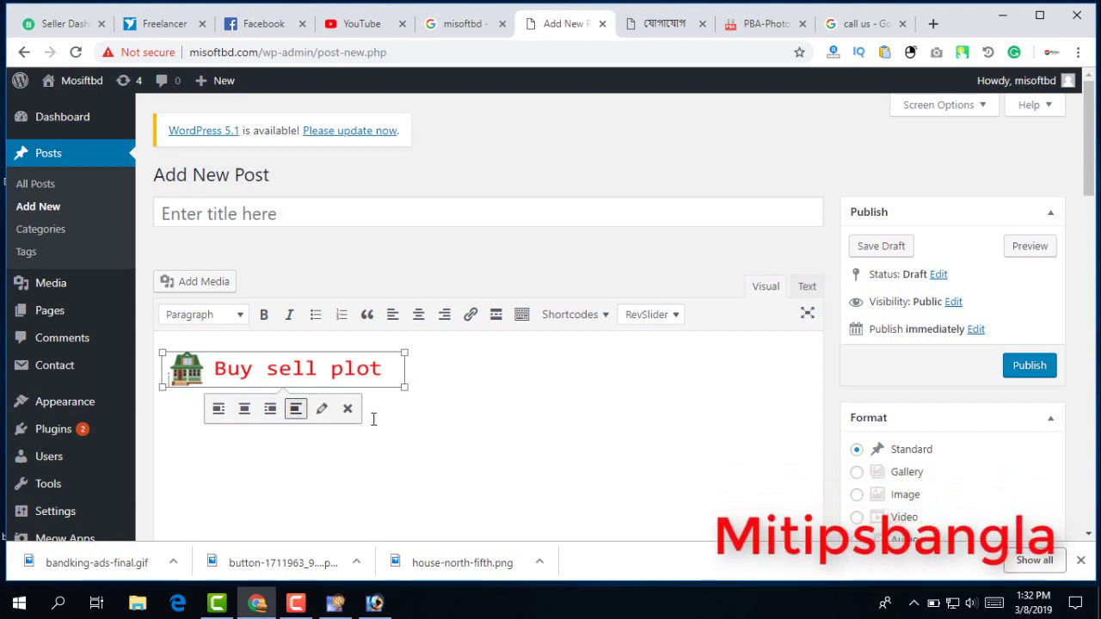
left_click(348, 409)
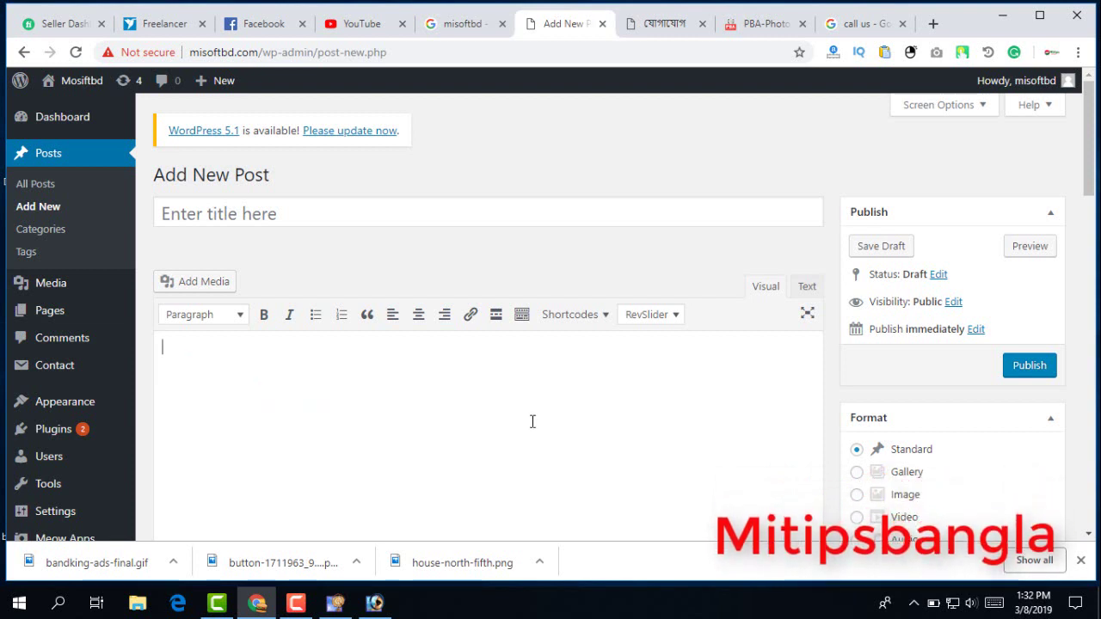
Step: Insert ads.gif into the post body at Full Size, 700 × 100
left_click(202, 286)
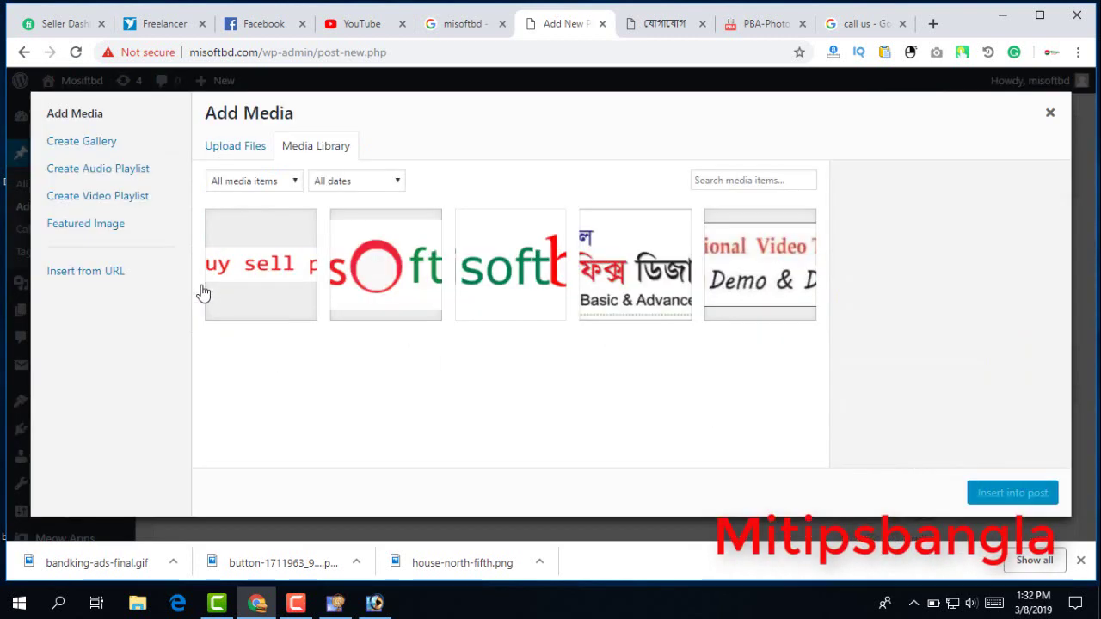
left_click(261, 283)
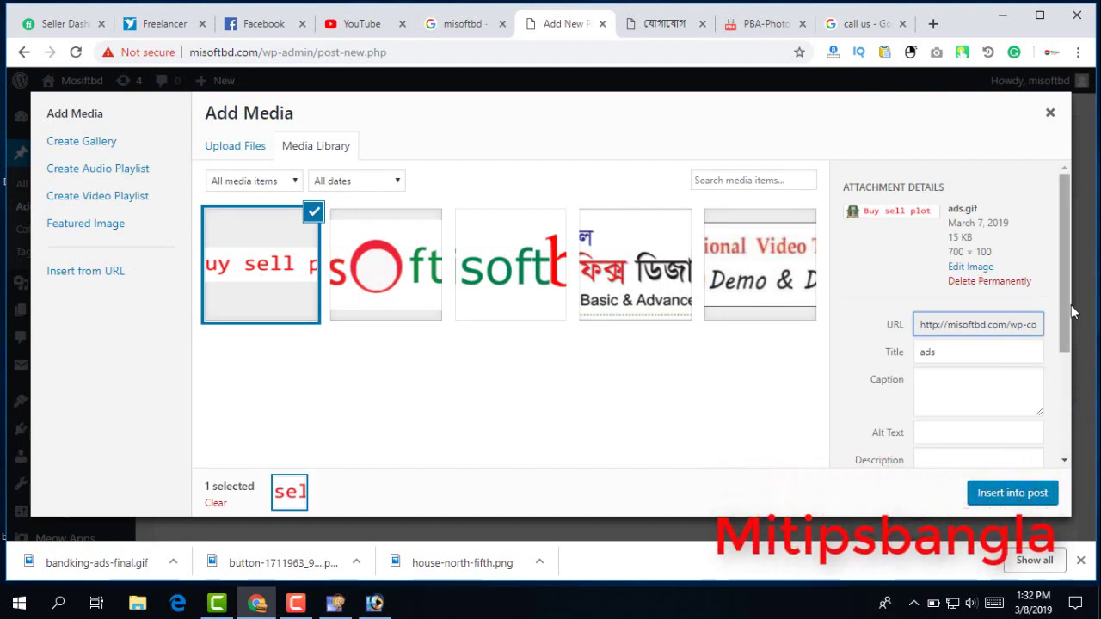
scroll(1072, 312, "down", 2)
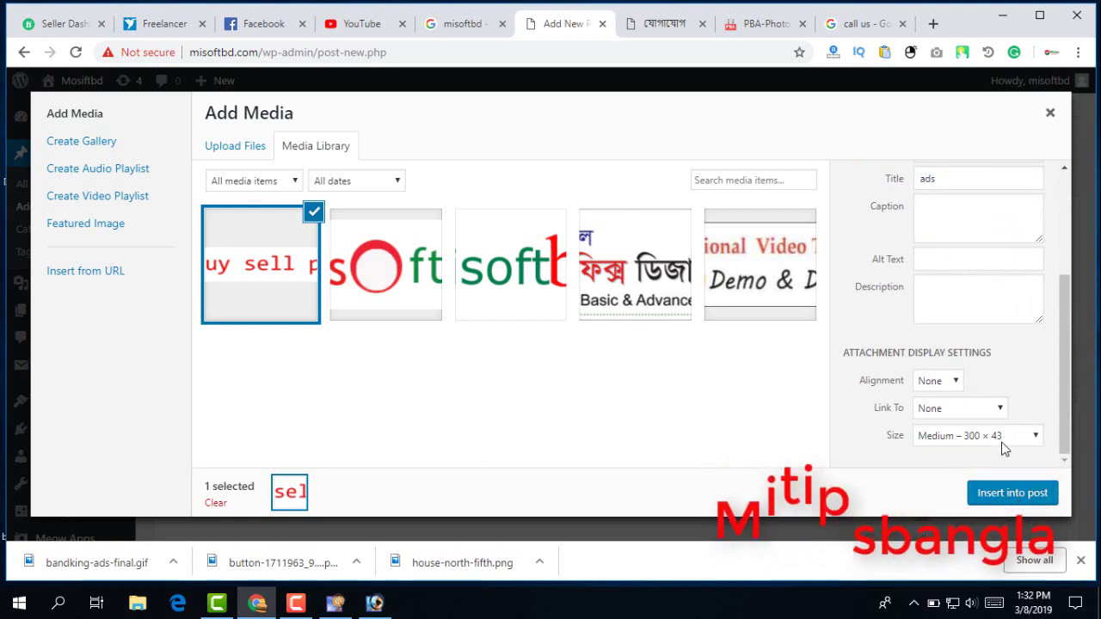
left_click(1033, 436)
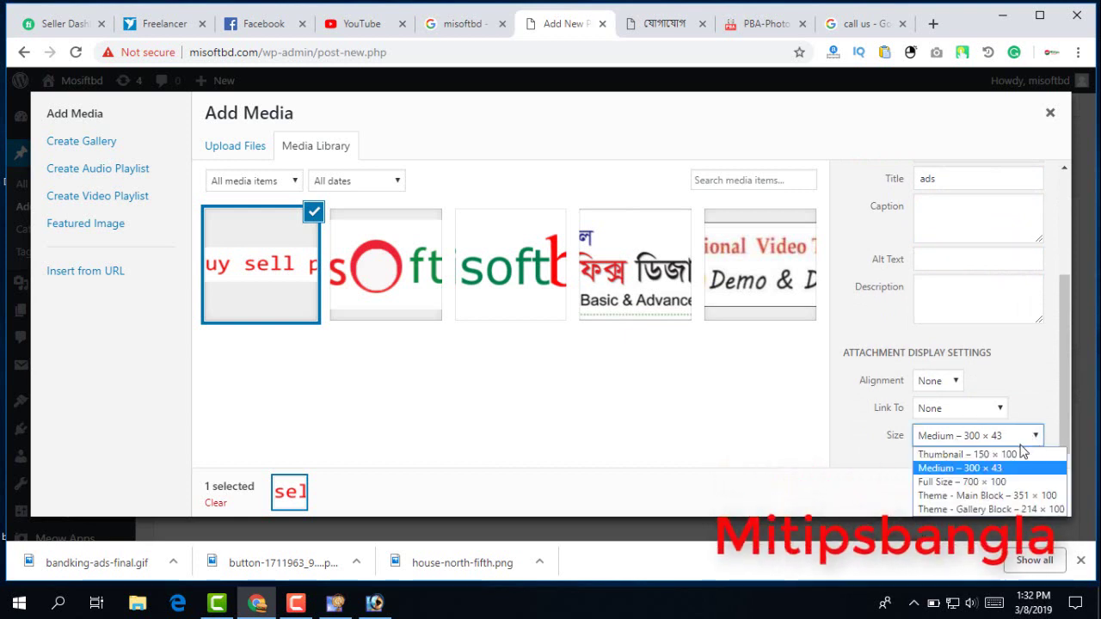
left_click(989, 481)
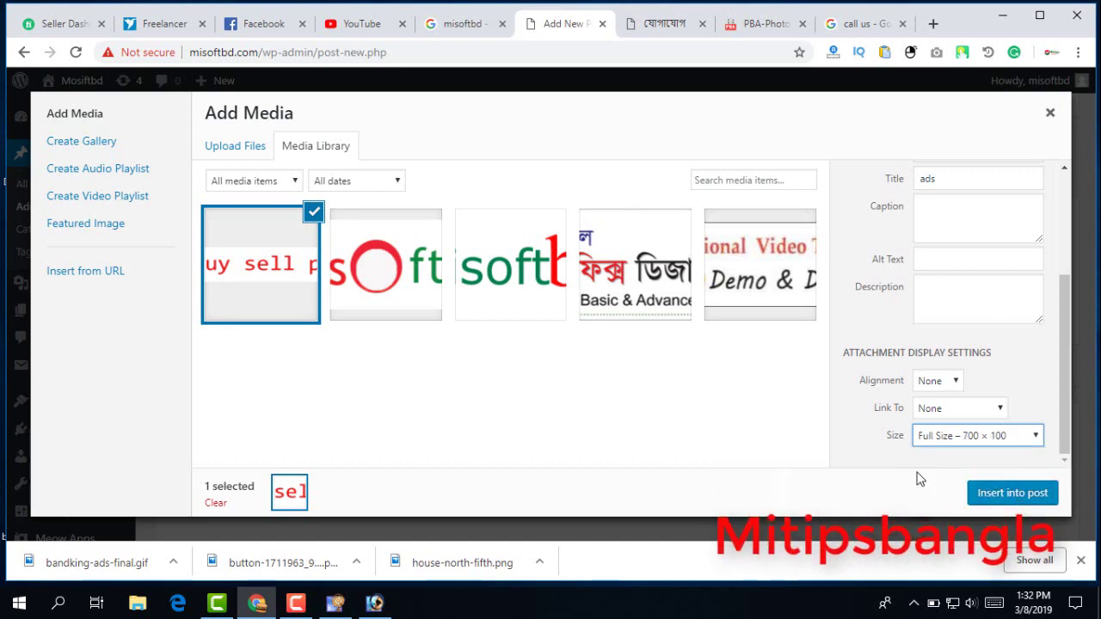
left_click(992, 496)
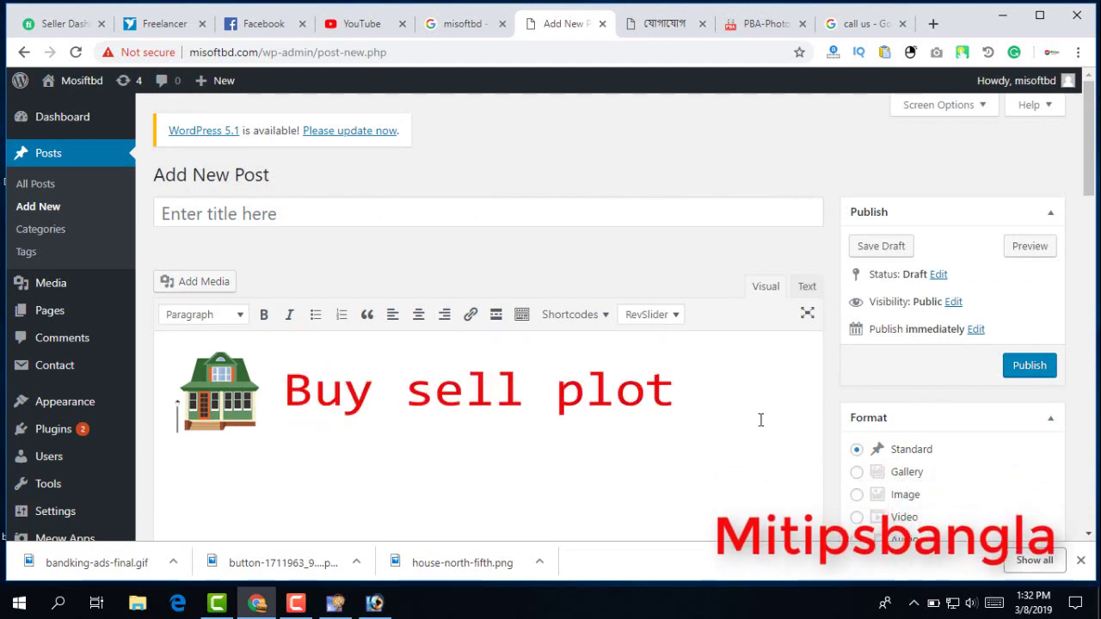
Step: Title the banner post 'test' and publish it
left_click(342, 208)
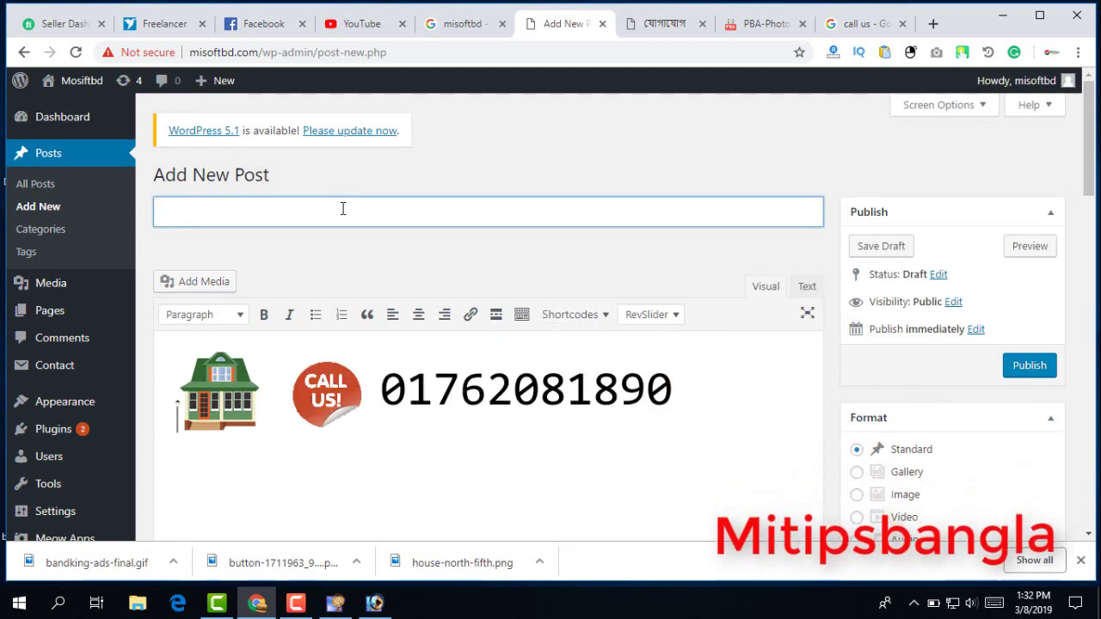
type("te")
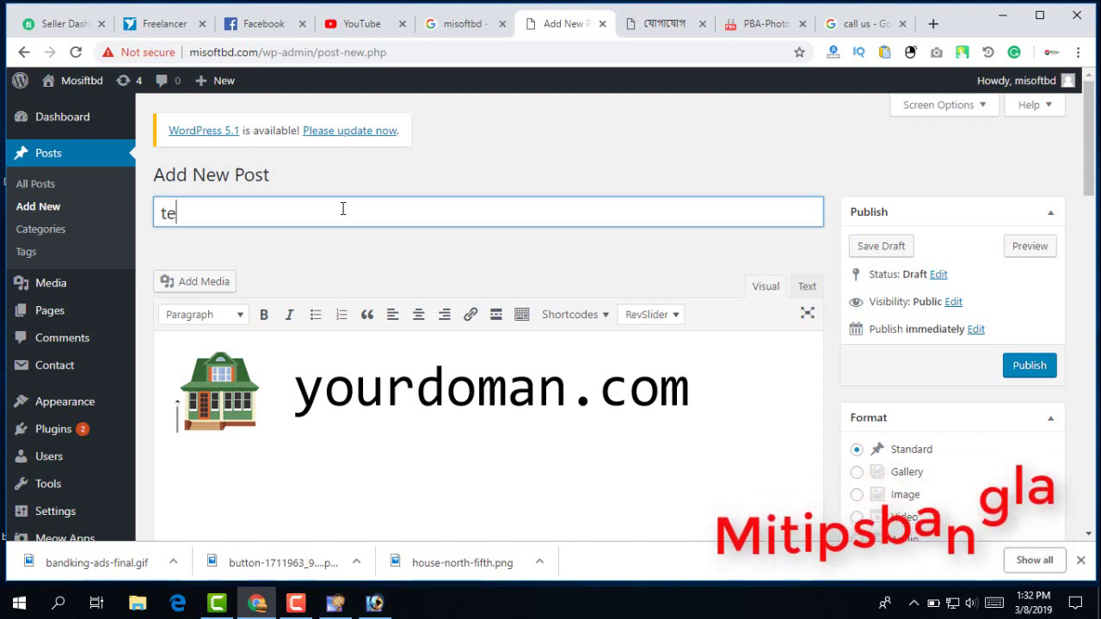
type("st")
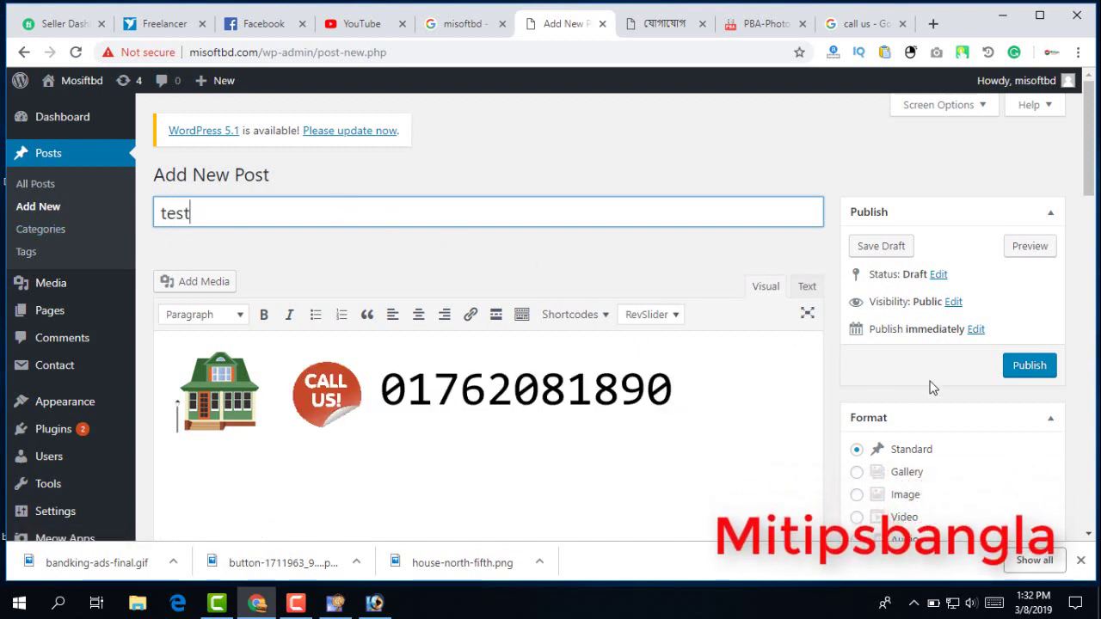
left_click(1021, 370)
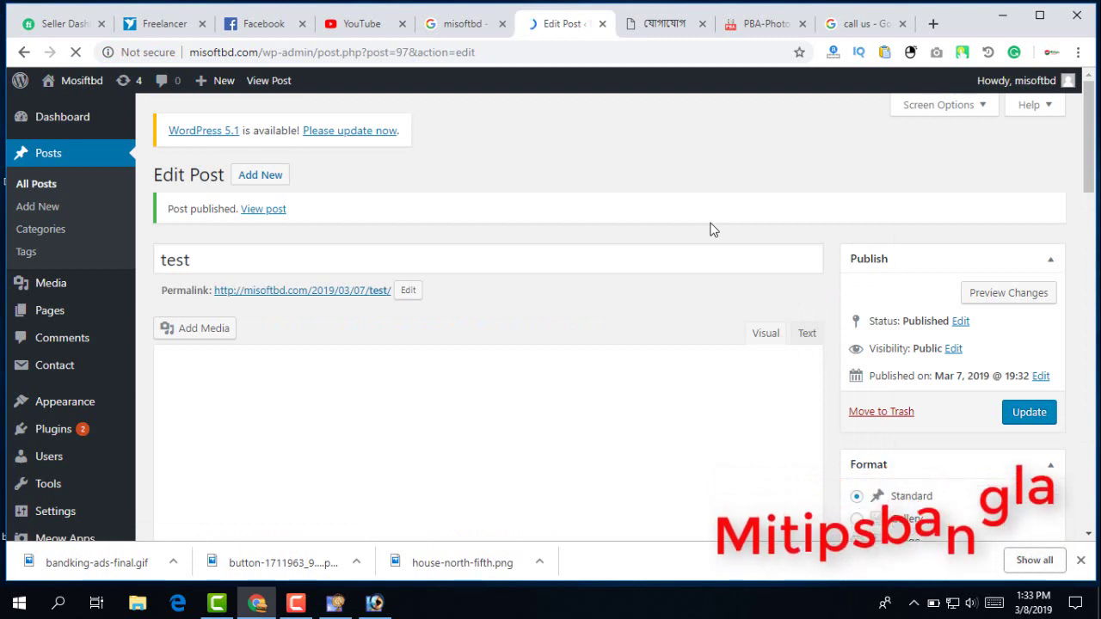
Step: Open the published 'test' post in a new tab and scroll to the animated banner
right_click(262, 215)
left_click(297, 221)
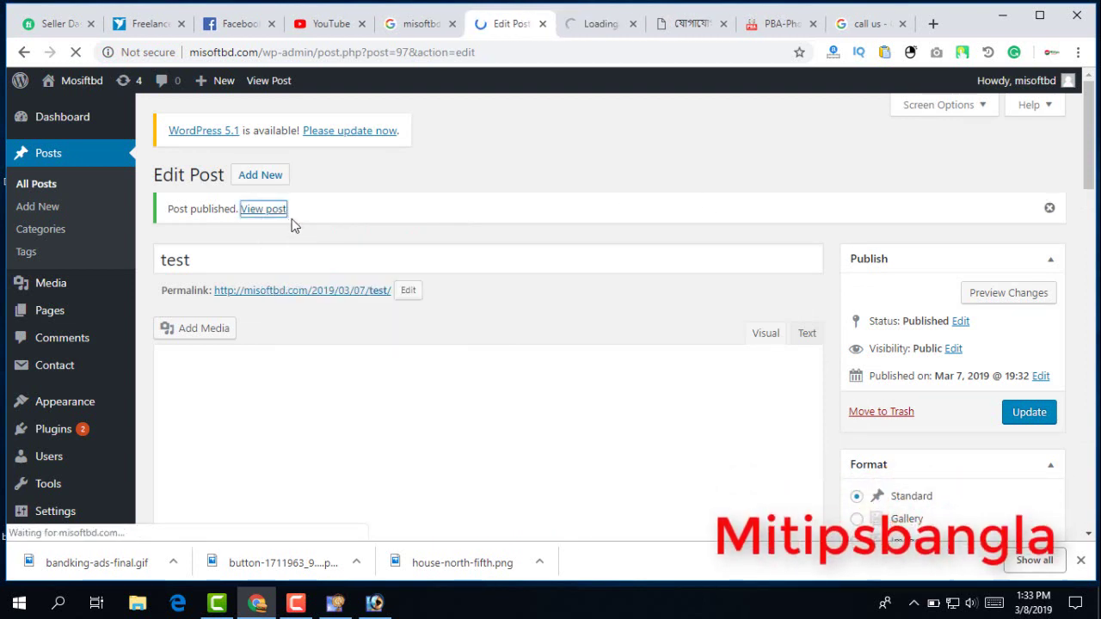
left_click(569, 28)
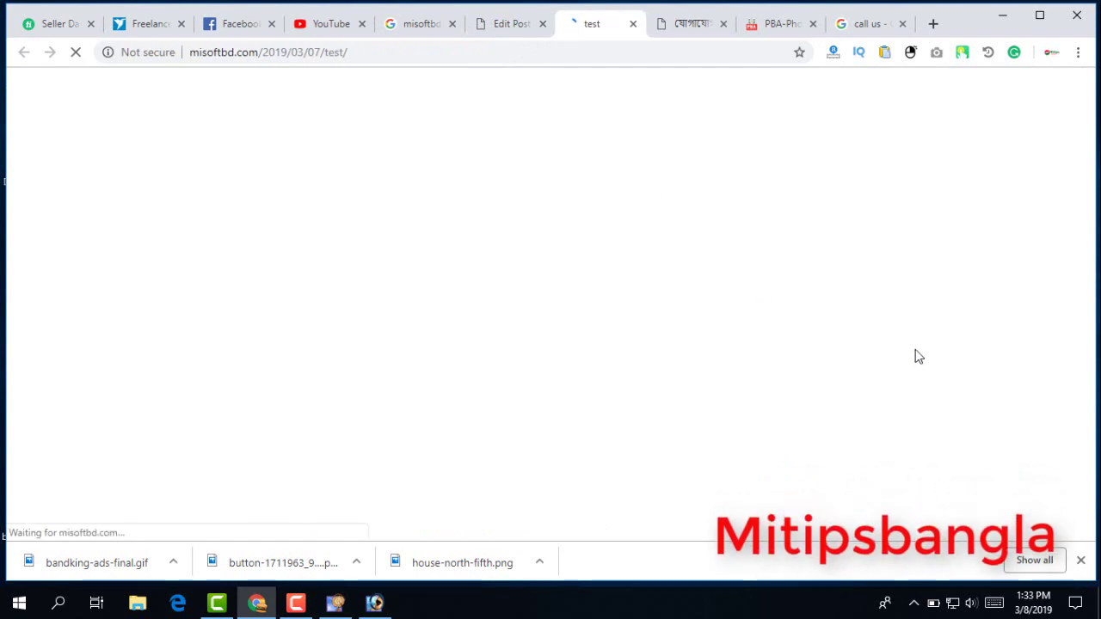
scroll(719, 362, "down", 2)
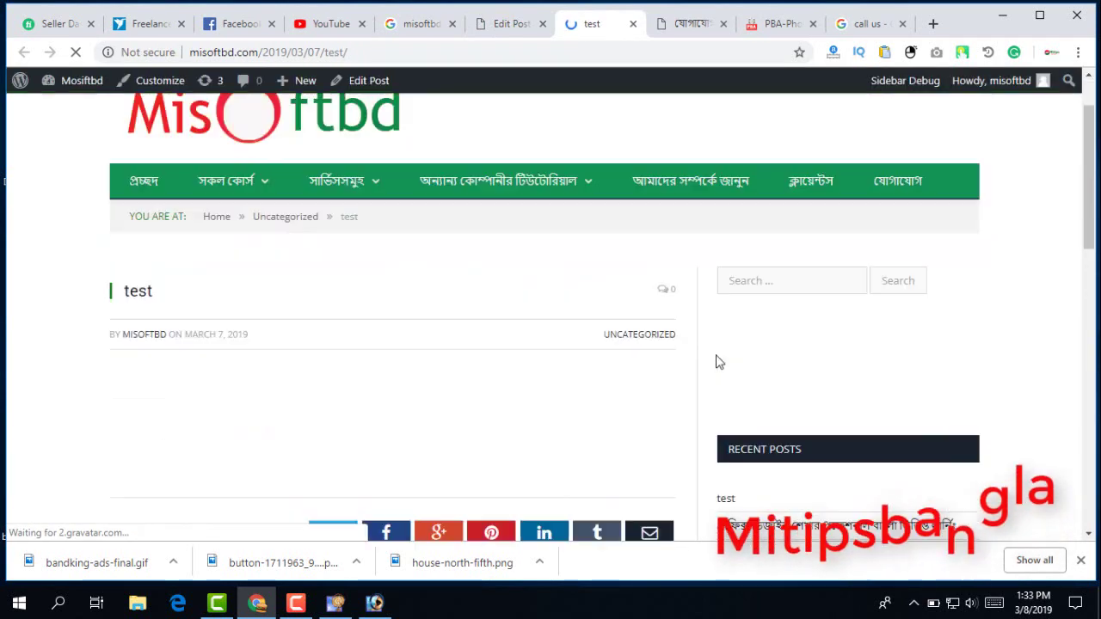
scroll(719, 362, "down", 2)
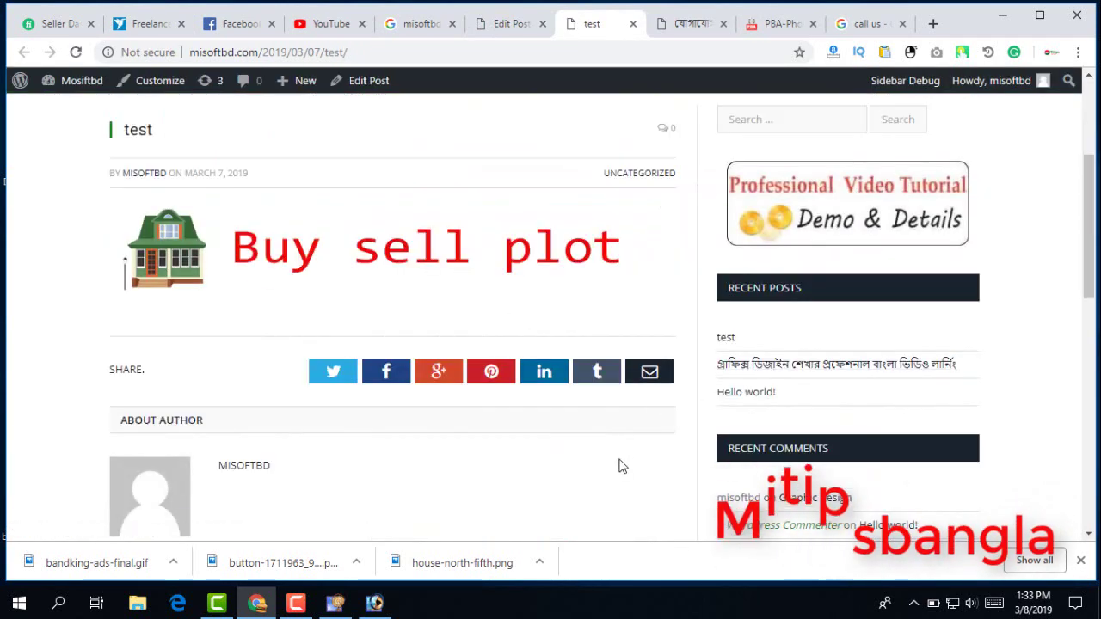